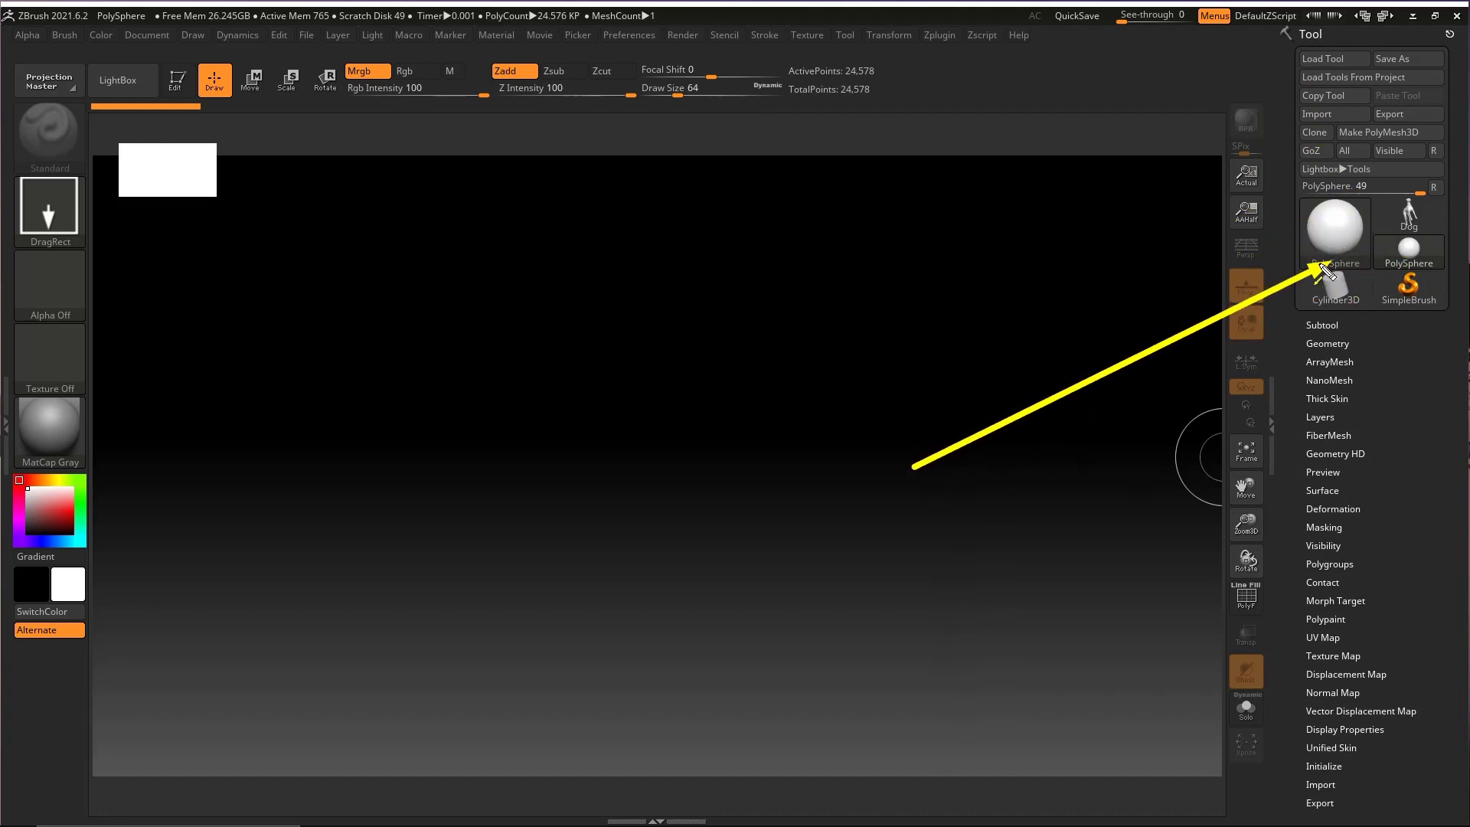
Step: Draw a PolyMesh3D star on the canvas and put it into Edit mode
{"action": "left_click", "coordinate": [1338, 228]}
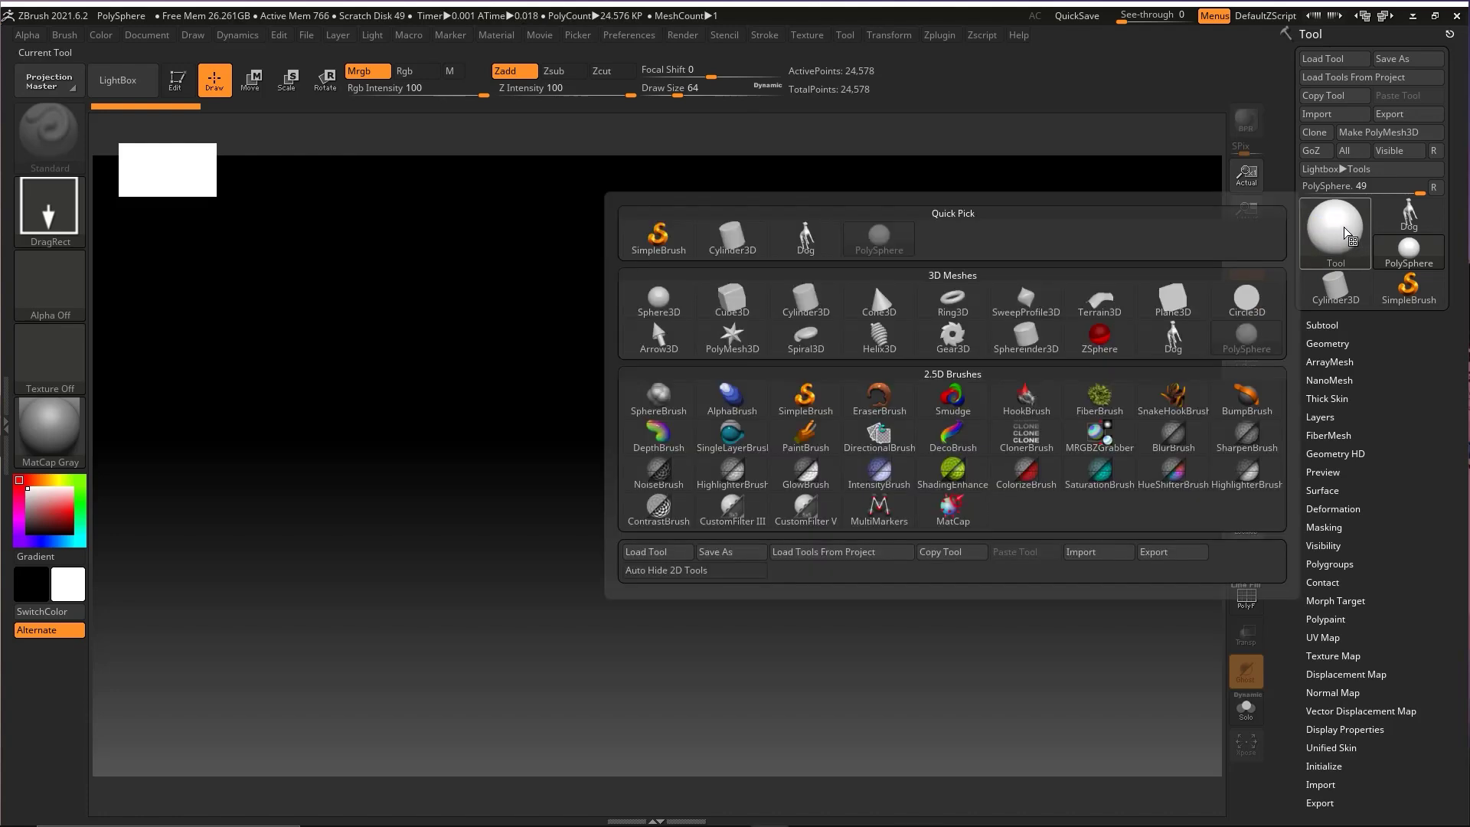
{"action": "left_click", "coordinate": [732, 346]}
{"action": "left_click_drag", "start_coordinate": [686, 369], "coordinate": [716, 593]}
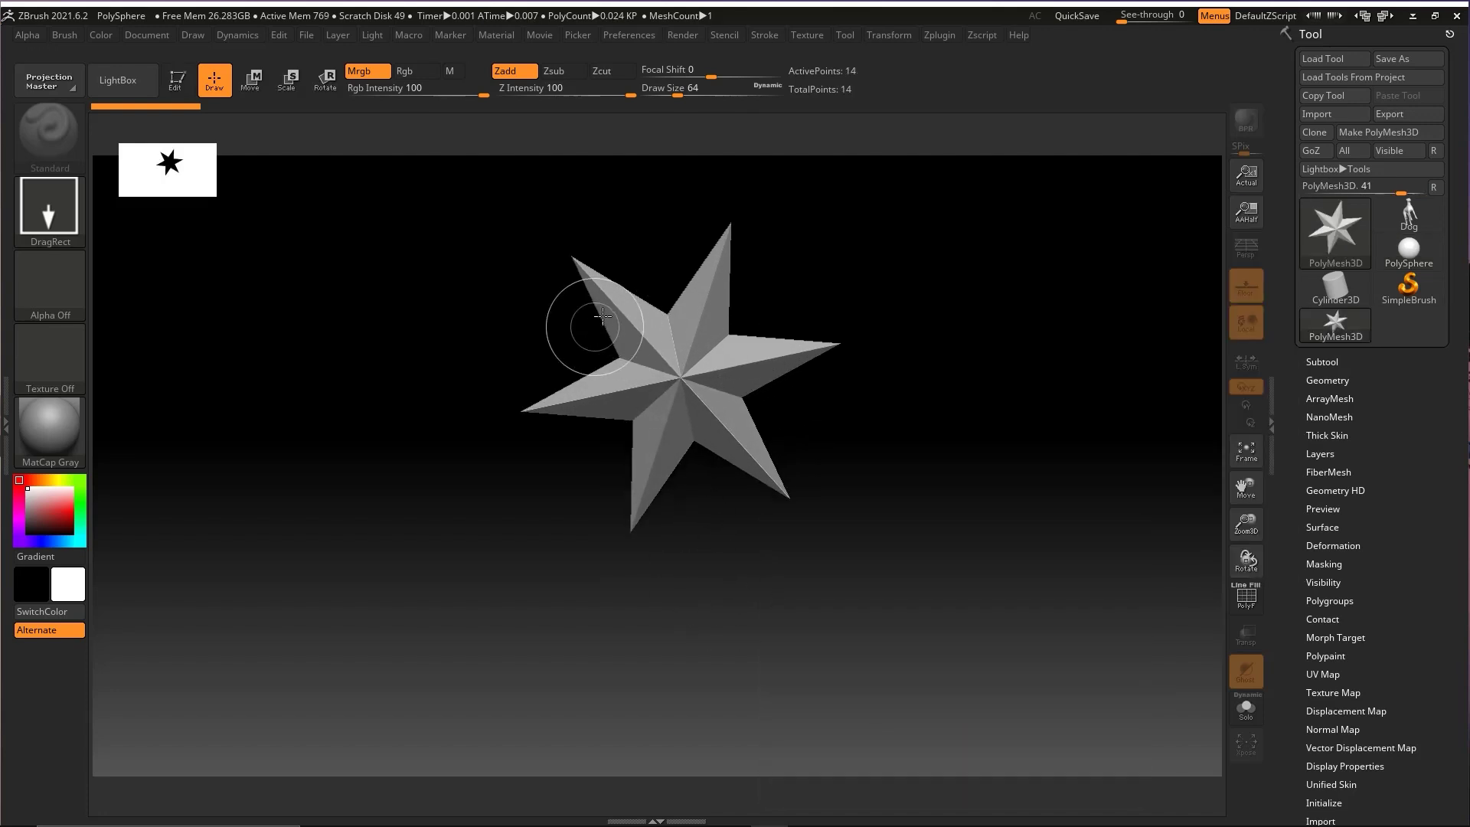
{"action": "key", "text": "ctrl+shift"}
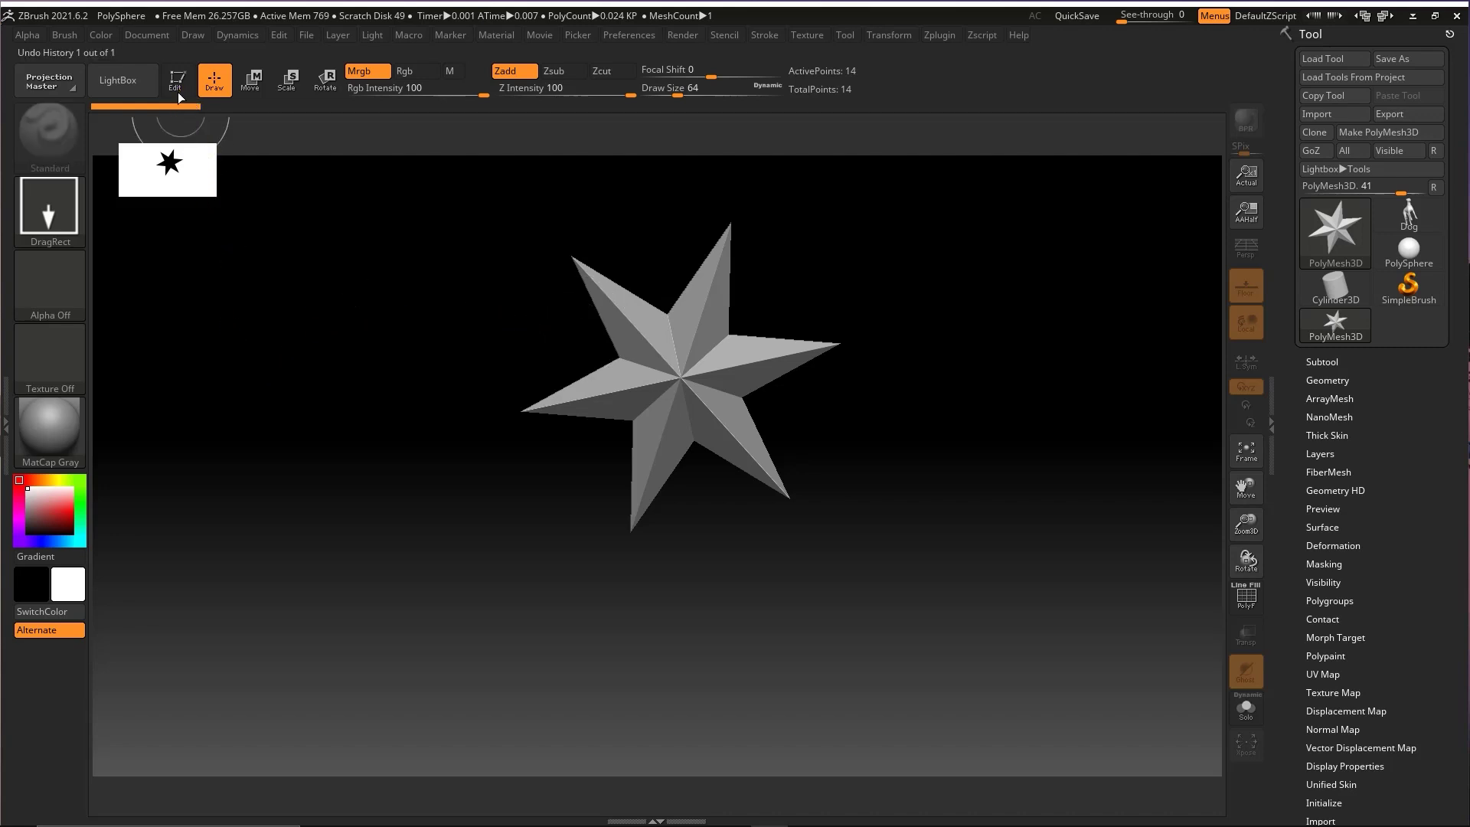
{"action": "left_click", "coordinate": [177, 80]}
{"action": "left_click_drag", "start_coordinate": [878, 305], "coordinate": [972, 509]}
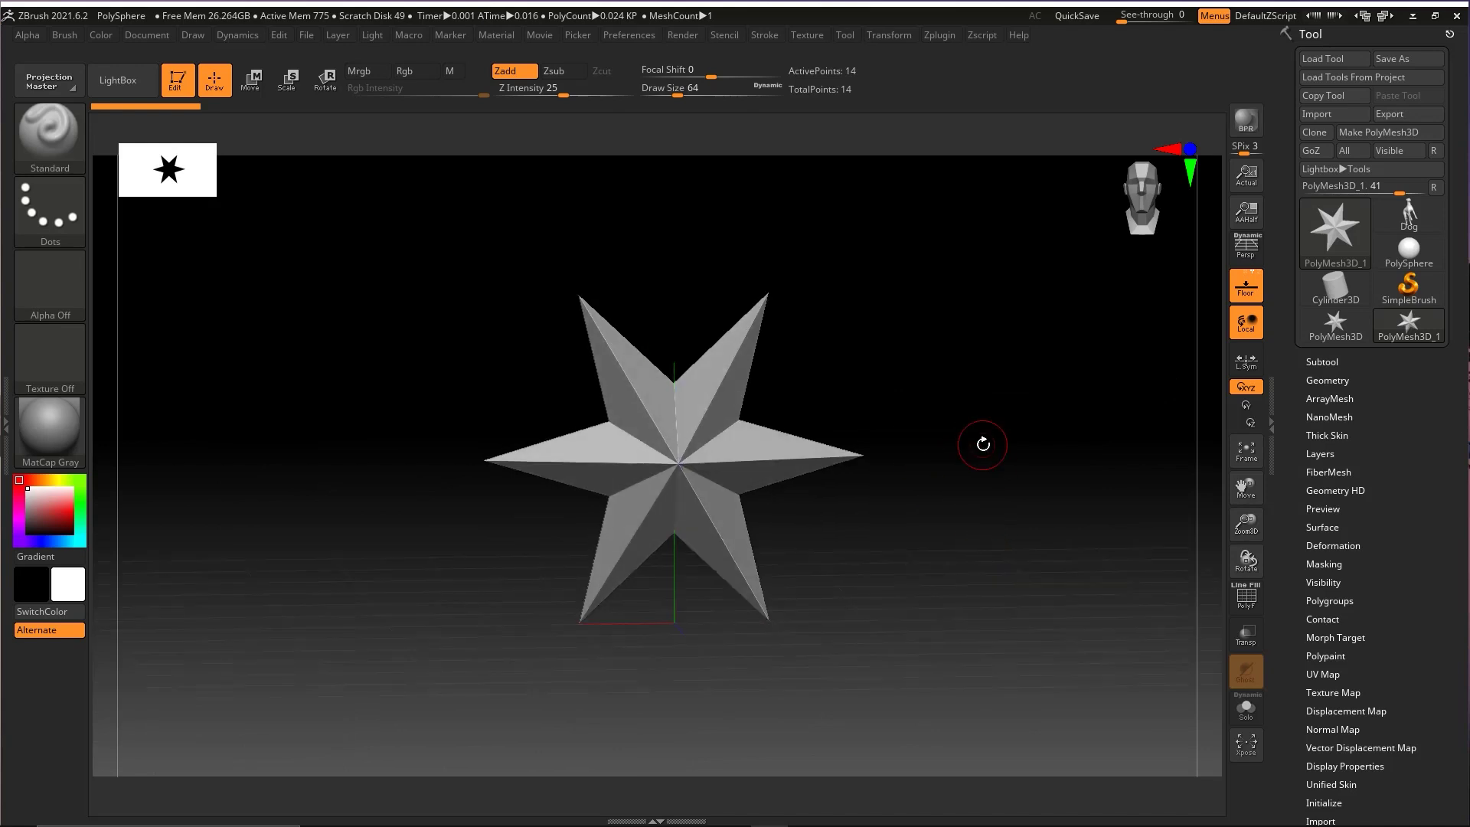
{"action": "left_click_drag", "start_coordinate": [983, 444], "coordinate": [977, 555]}
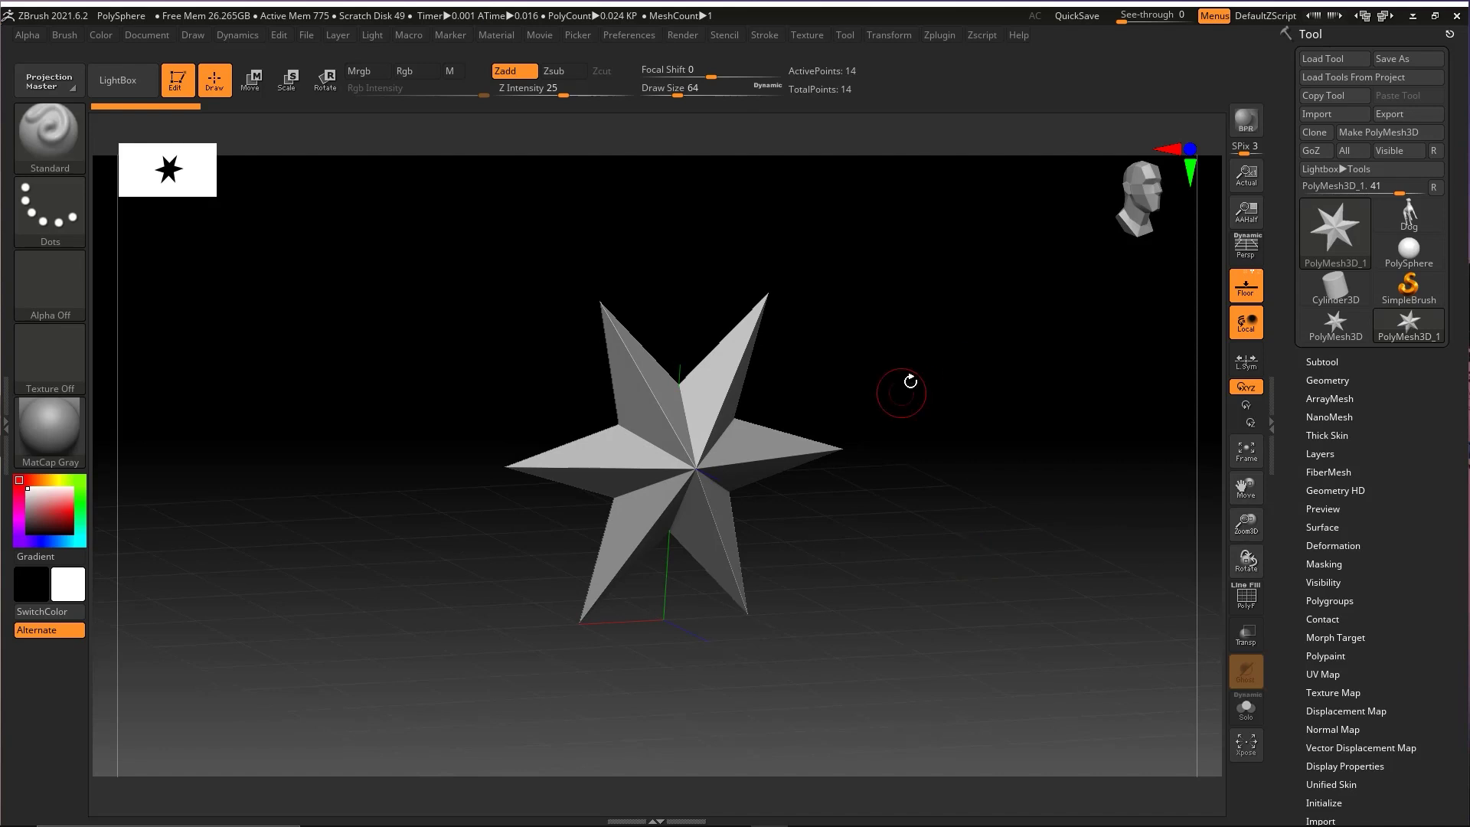
{"action": "key", "text": "ctrl+shift"}
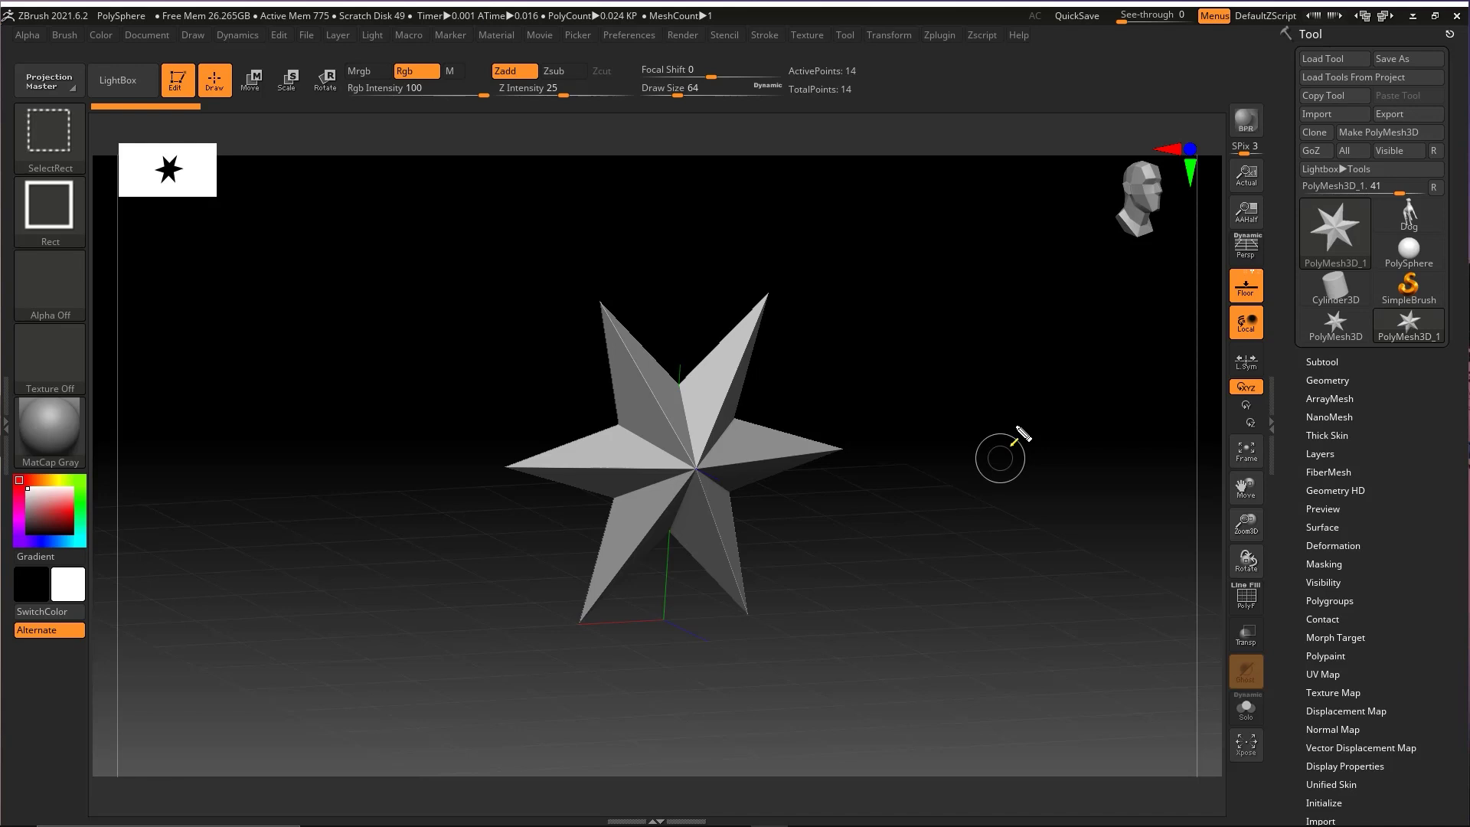
{"action": "mouse_move", "coordinate": [976, 303]}
{"action": "left_mouse_down"}
{"action": "mouse_move", "coordinate": [740, 472]}
{"action": "mouse_move", "coordinate": [744, 486]}
{"action": "mouse_move", "coordinate": [259, 82]}
{"action": "left_mouse_up"}
{"action": "key", "text": "Escape"}
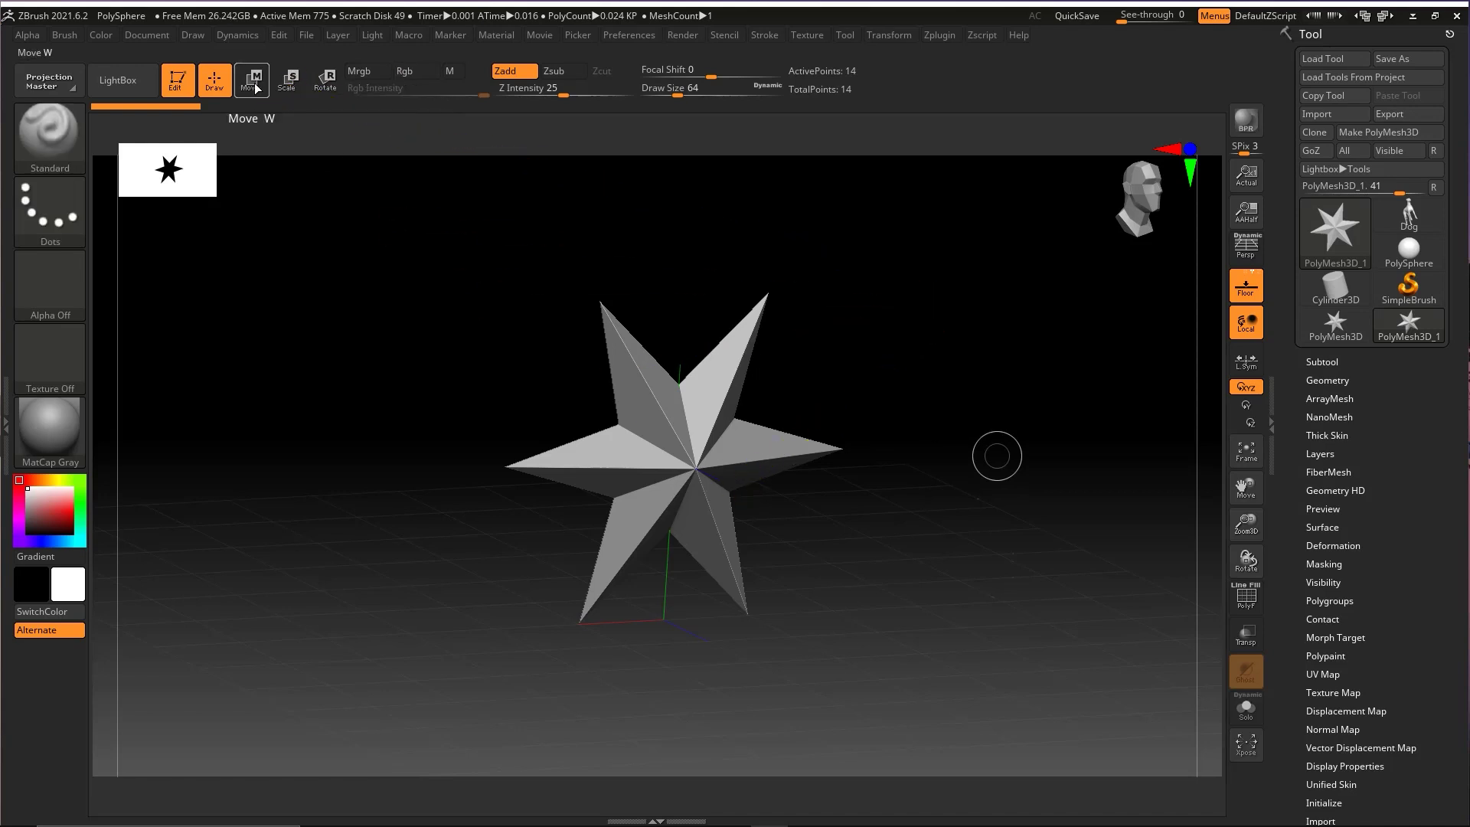
Step: Replace the star mesh with a PolyCube using the Move gizmo's transform types
{"action": "left_click", "coordinate": [254, 88]}
{"action": "mouse_move", "coordinate": [757, 194]}
{"action": "left_mouse_down"}
{"action": "mouse_move", "coordinate": [722, 404]}
{"action": "mouse_move", "coordinate": [689, 437]}
{"action": "mouse_move", "coordinate": [285, 86]}
{"action": "mouse_move", "coordinate": [254, 79]}
{"action": "mouse_move", "coordinate": [688, 328]}
{"action": "mouse_move", "coordinate": [618, 341]}
{"action": "left_mouse_up"}
{"action": "left_click", "coordinate": [618, 338]}
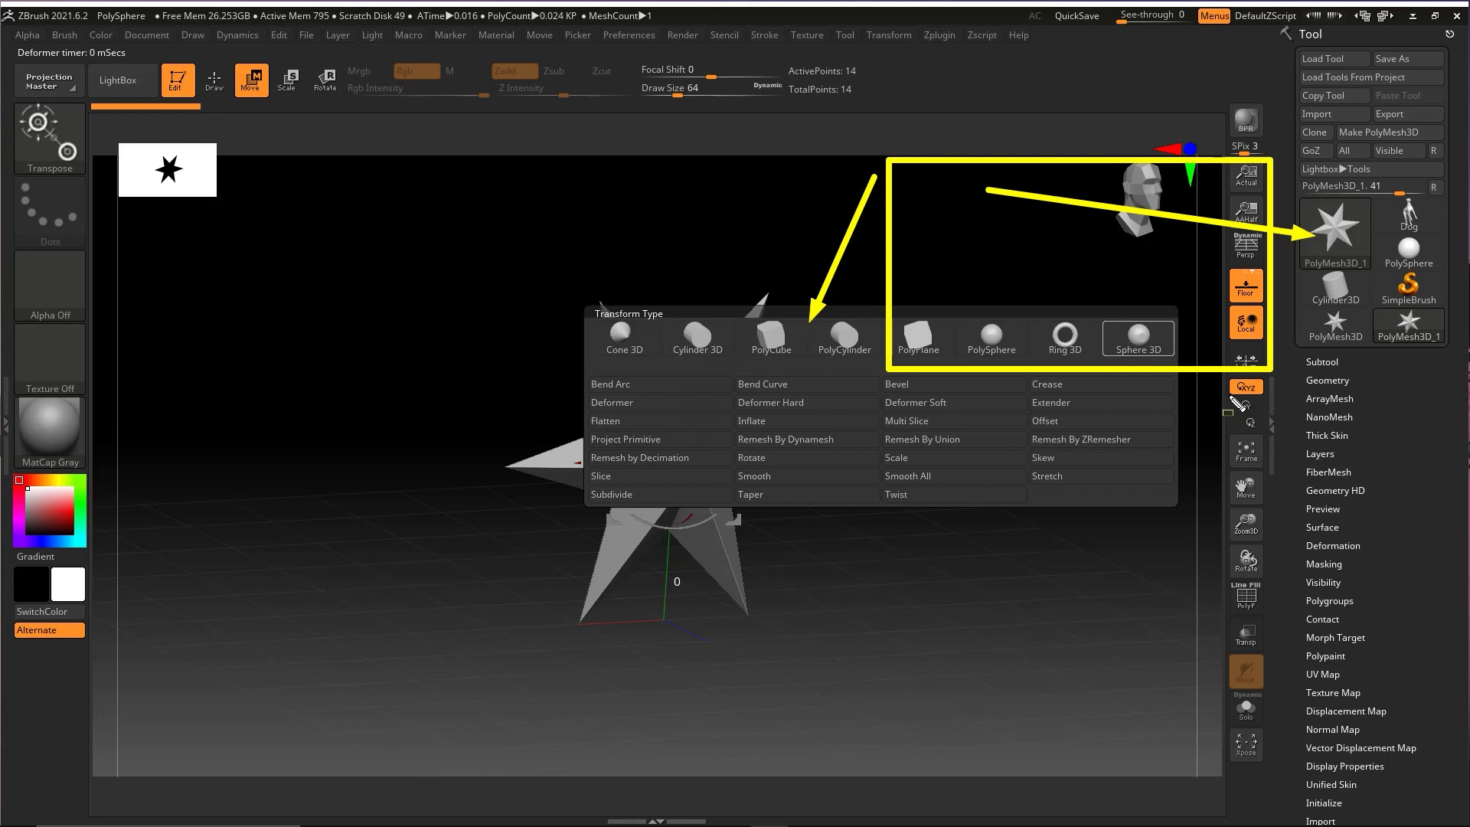
{"action": "left_click", "coordinate": [618, 336]}
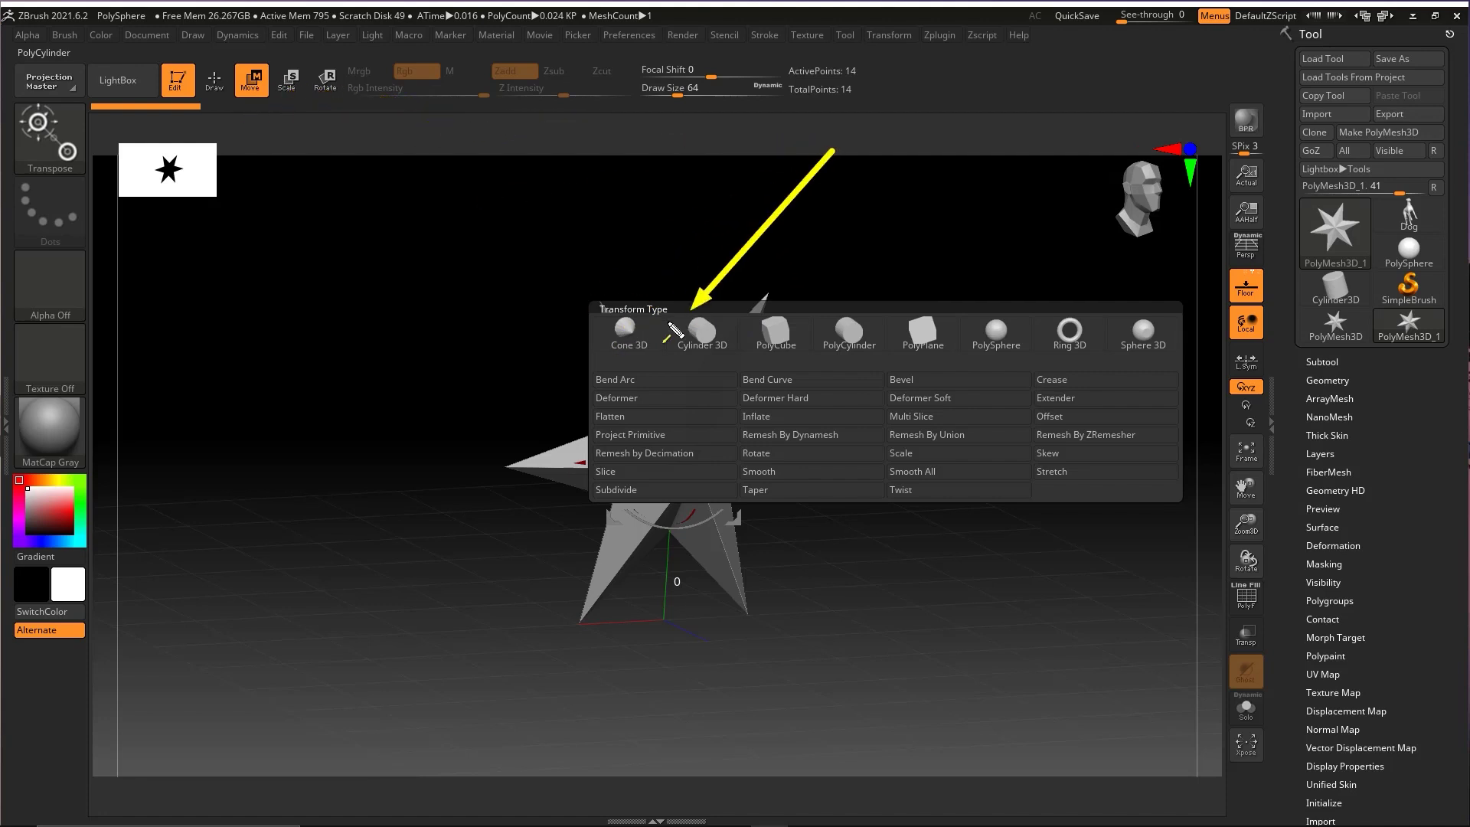
{"action": "left_click_drag", "start_coordinate": [679, 339], "coordinate": [685, 309]}
{"action": "key", "text": "Escape"}
{"action": "left_click", "coordinate": [619, 338]}
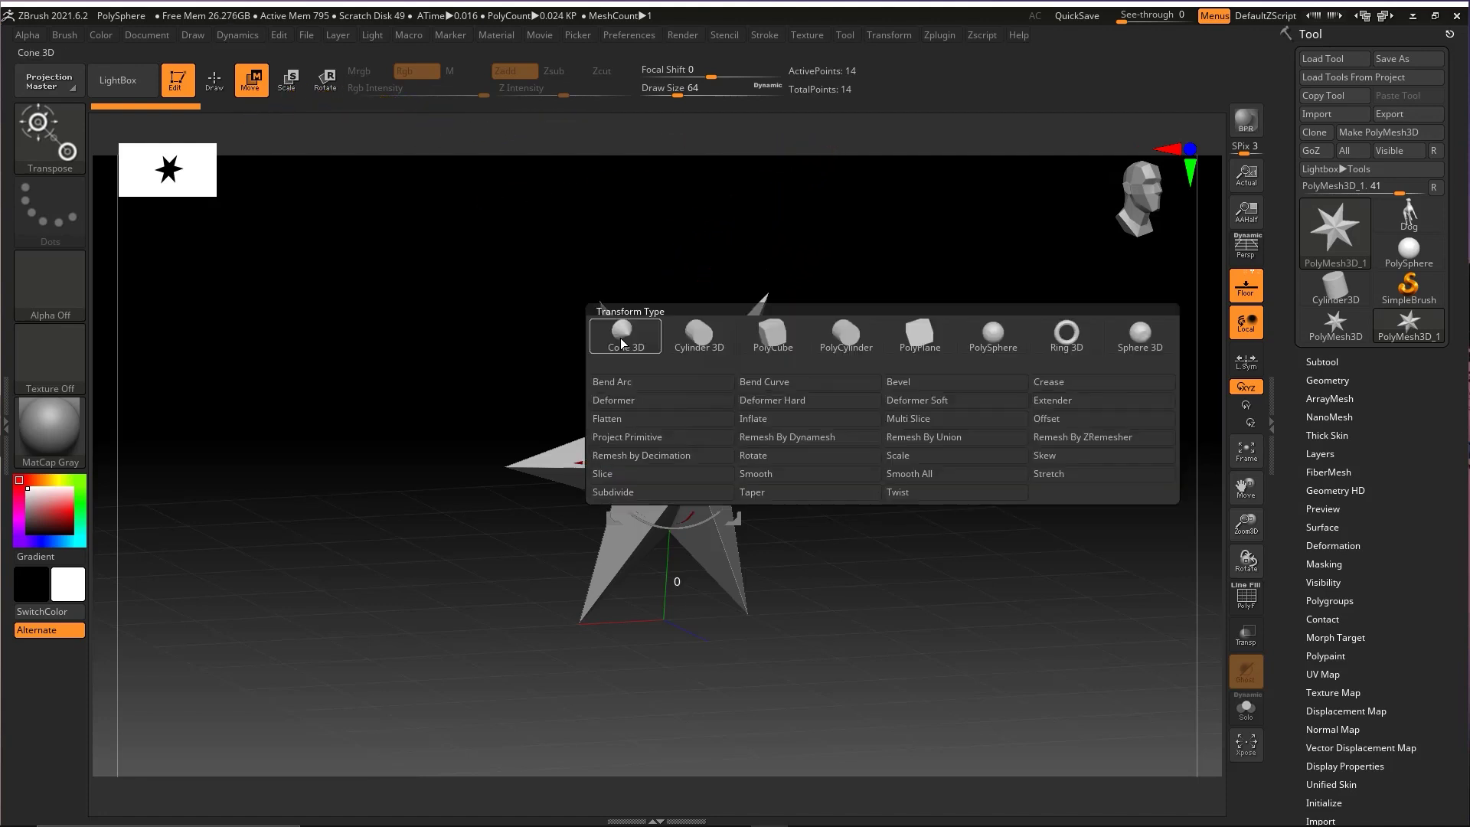
{"action": "left_click", "coordinate": [773, 337]}
Step: Turn on the polyframe display to show the cube's wireframe
{"action": "key", "text": "ctrl+shift"}
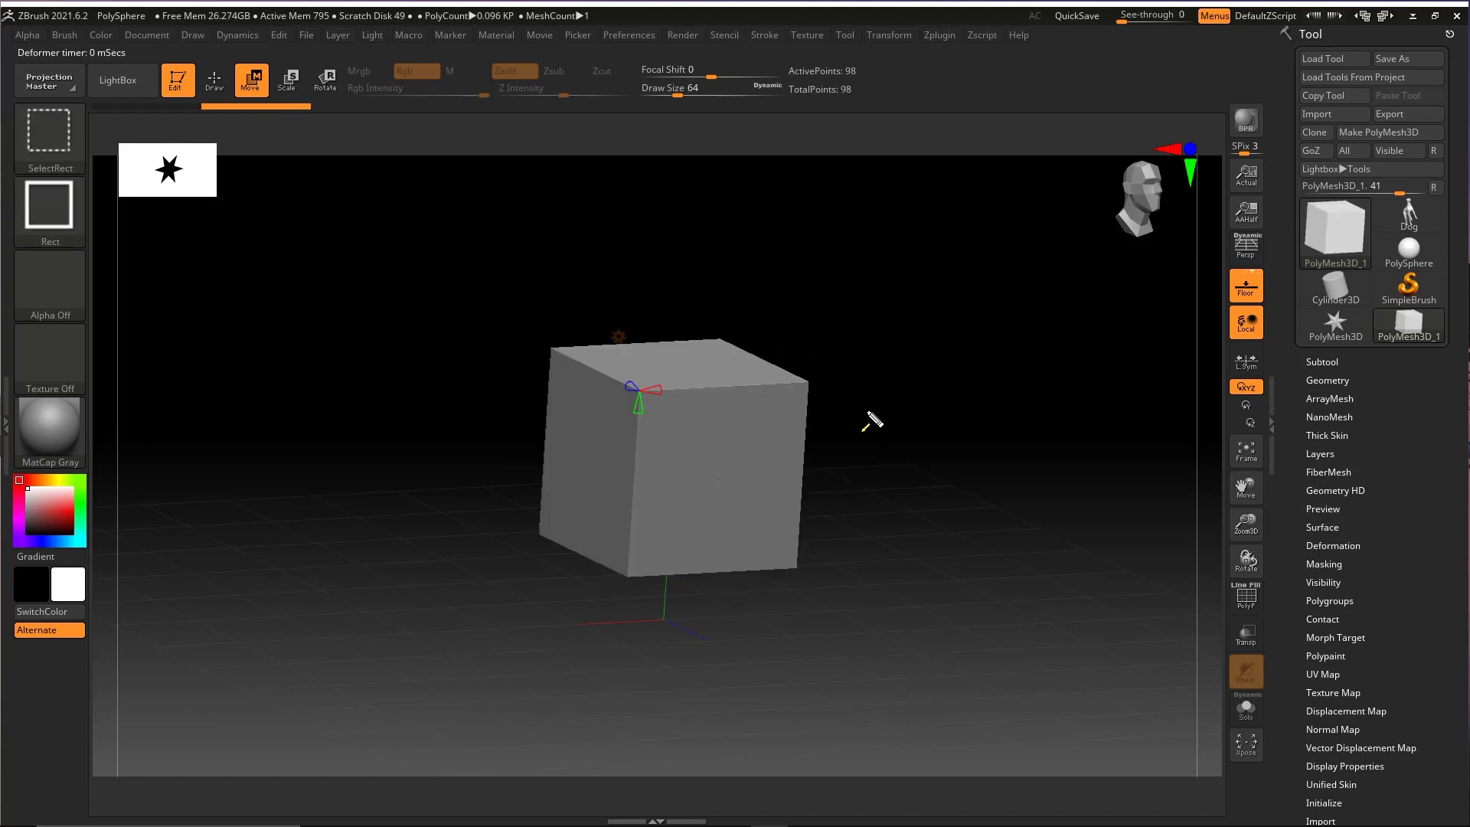
{"action": "mouse_move", "coordinate": [887, 417]}
{"action": "left_mouse_down"}
{"action": "mouse_move", "coordinate": [1093, 574]}
{"action": "mouse_move", "coordinate": [1247, 603]}
{"action": "left_mouse_up"}
{"action": "key", "text": "Escape"}
{"action": "left_click", "coordinate": [1247, 603]}
{"action": "mouse_move", "coordinate": [951, 469]}
{"action": "left_mouse_down"}
{"action": "mouse_move", "coordinate": [952, 508]}
{"action": "mouse_move", "coordinate": [957, 441]}
{"action": "left_mouse_up"}
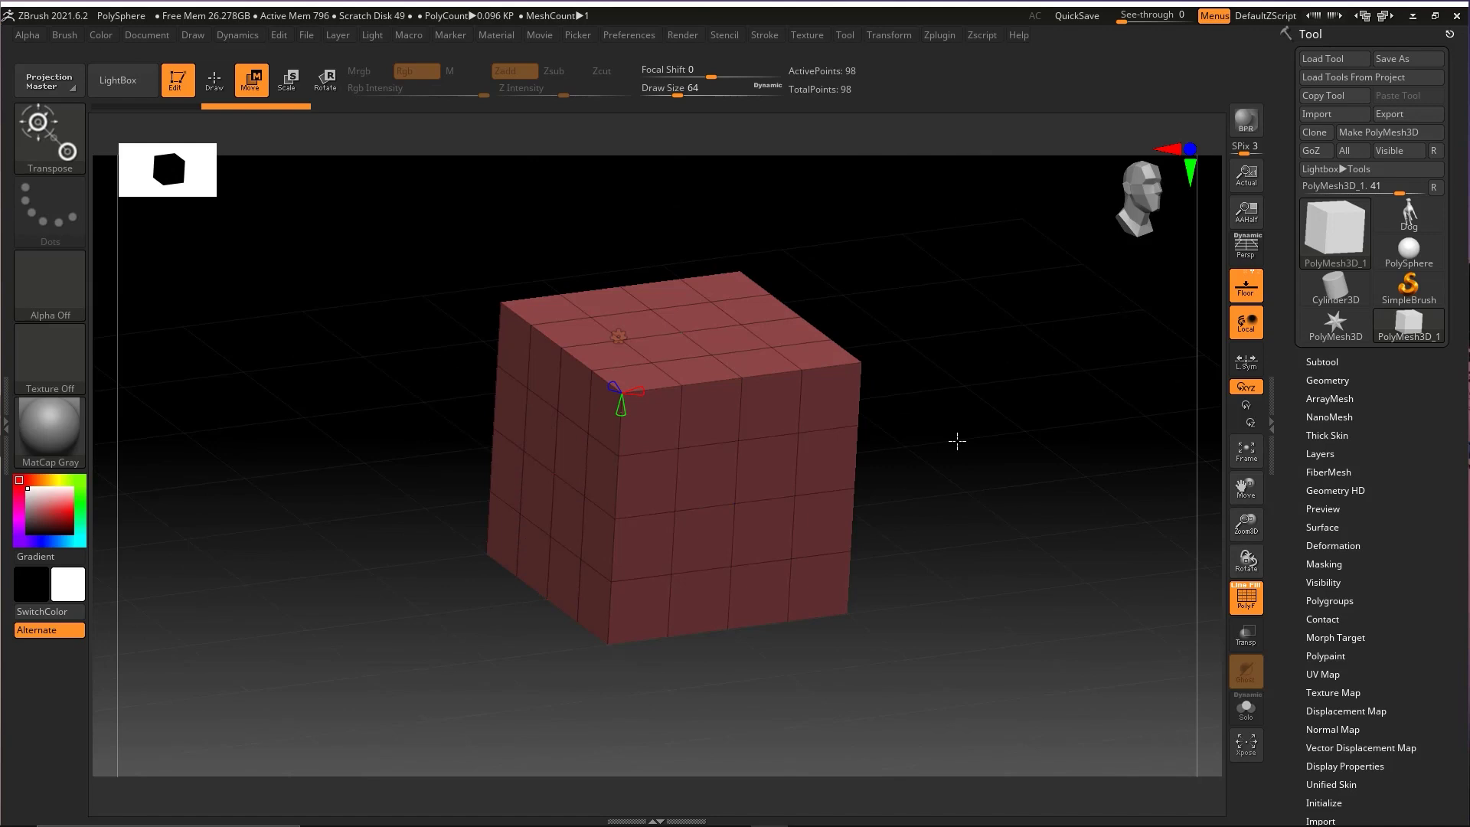
{"action": "key", "text": "ctrl+shift+3"}
{"action": "left_click_drag", "start_coordinate": [725, 327], "coordinate": [663, 427]}
{"action": "left_click_drag", "start_coordinate": [750, 363], "coordinate": [710, 414]}
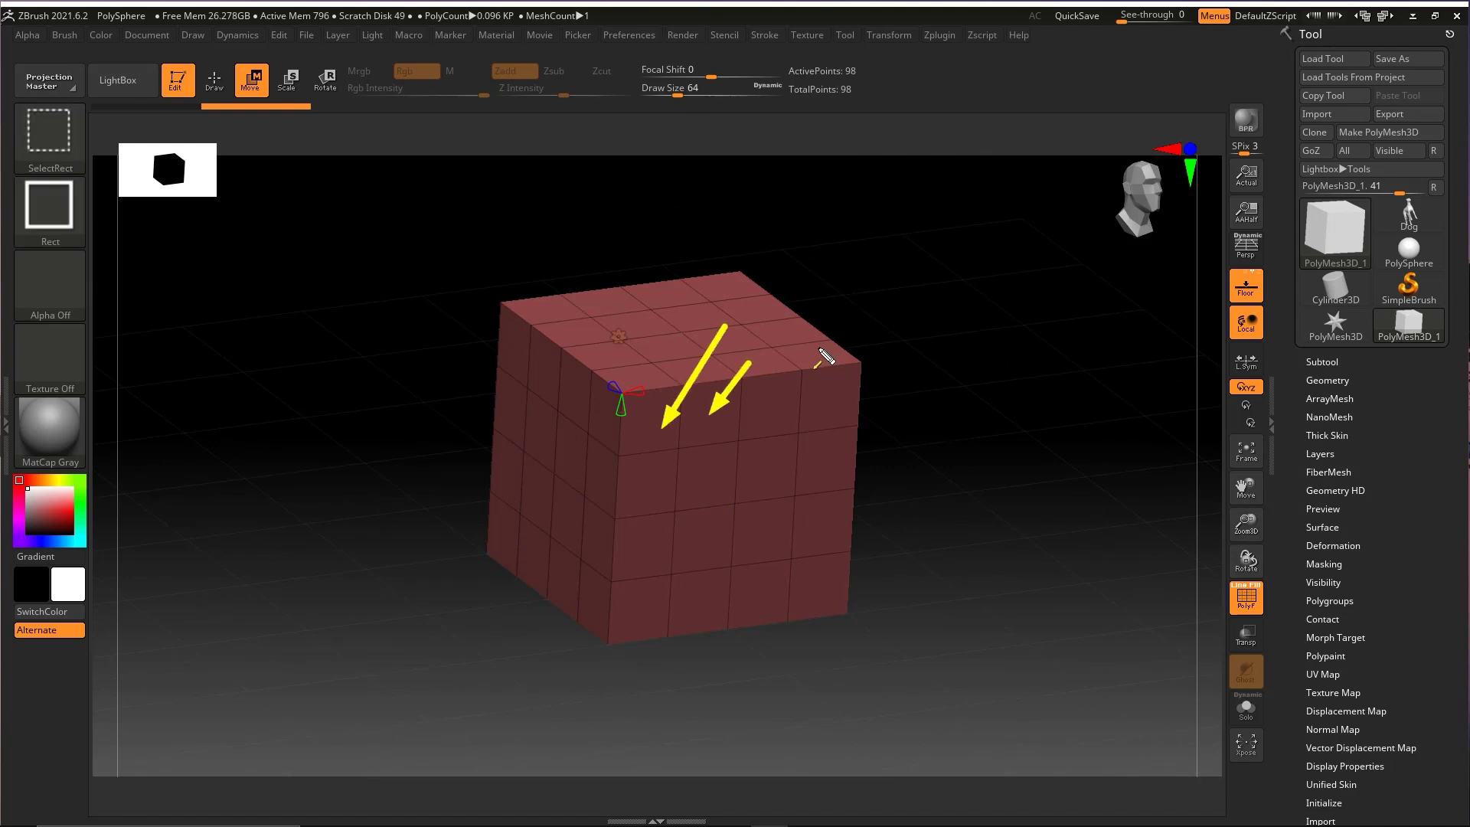
{"action": "left_click_drag", "start_coordinate": [820, 347], "coordinate": [765, 406]}
{"action": "left_click_drag", "start_coordinate": [889, 324], "coordinate": [824, 393]}
{"action": "left_click_drag", "start_coordinate": [872, 409], "coordinate": [865, 416]}
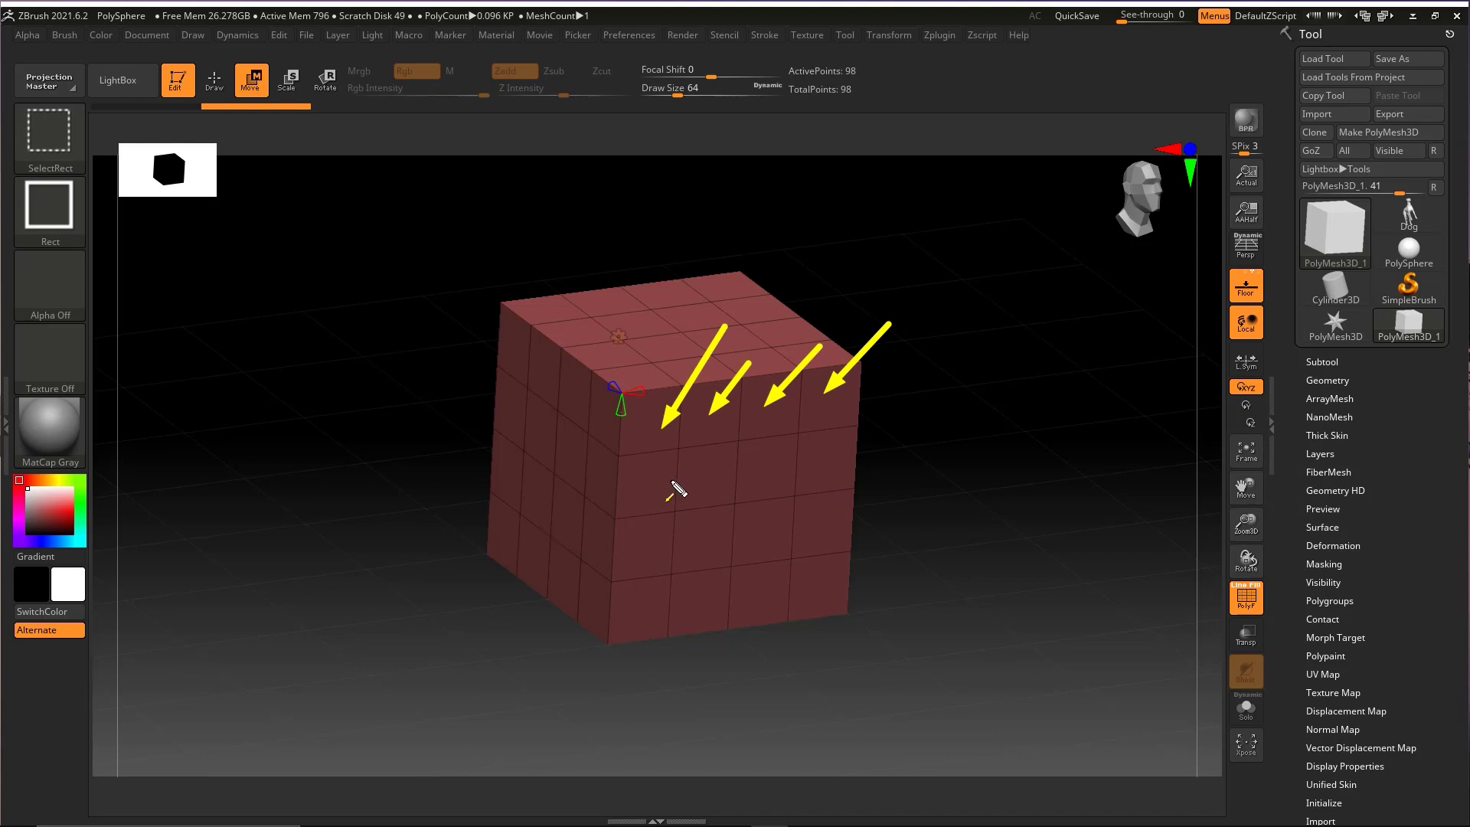
{"action": "key", "text": "ctrl+z"}
{"action": "key", "text": "ctrl+z"}
{"action": "key", "text": "ctrl+z"}
{"action": "key", "text": "ctrl+z"}
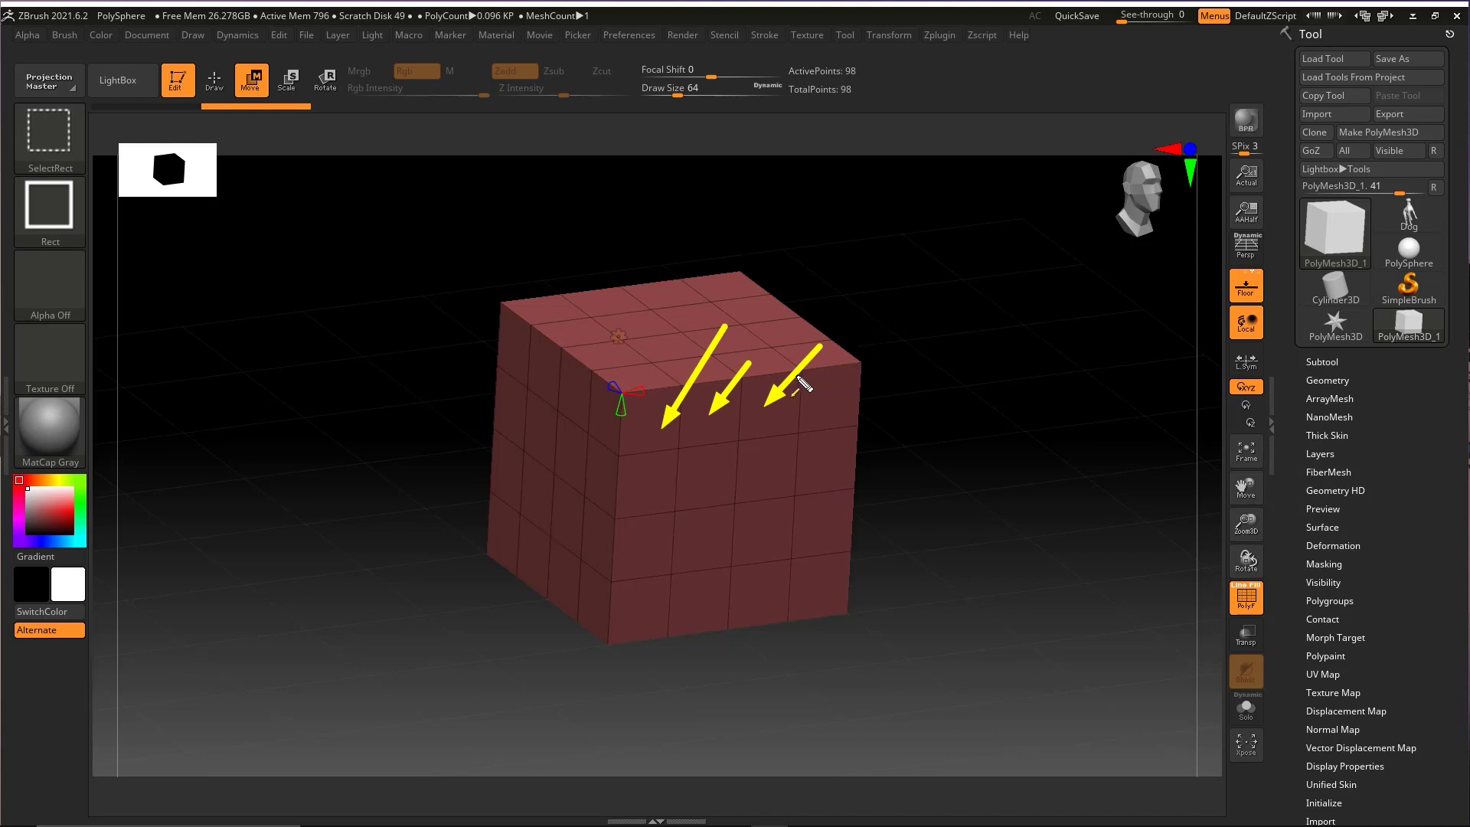
{"action": "left_click_drag", "start_coordinate": [549, 574], "coordinate": [619, 419]}
{"action": "left_click_drag", "start_coordinate": [539, 312], "coordinate": [611, 381]}
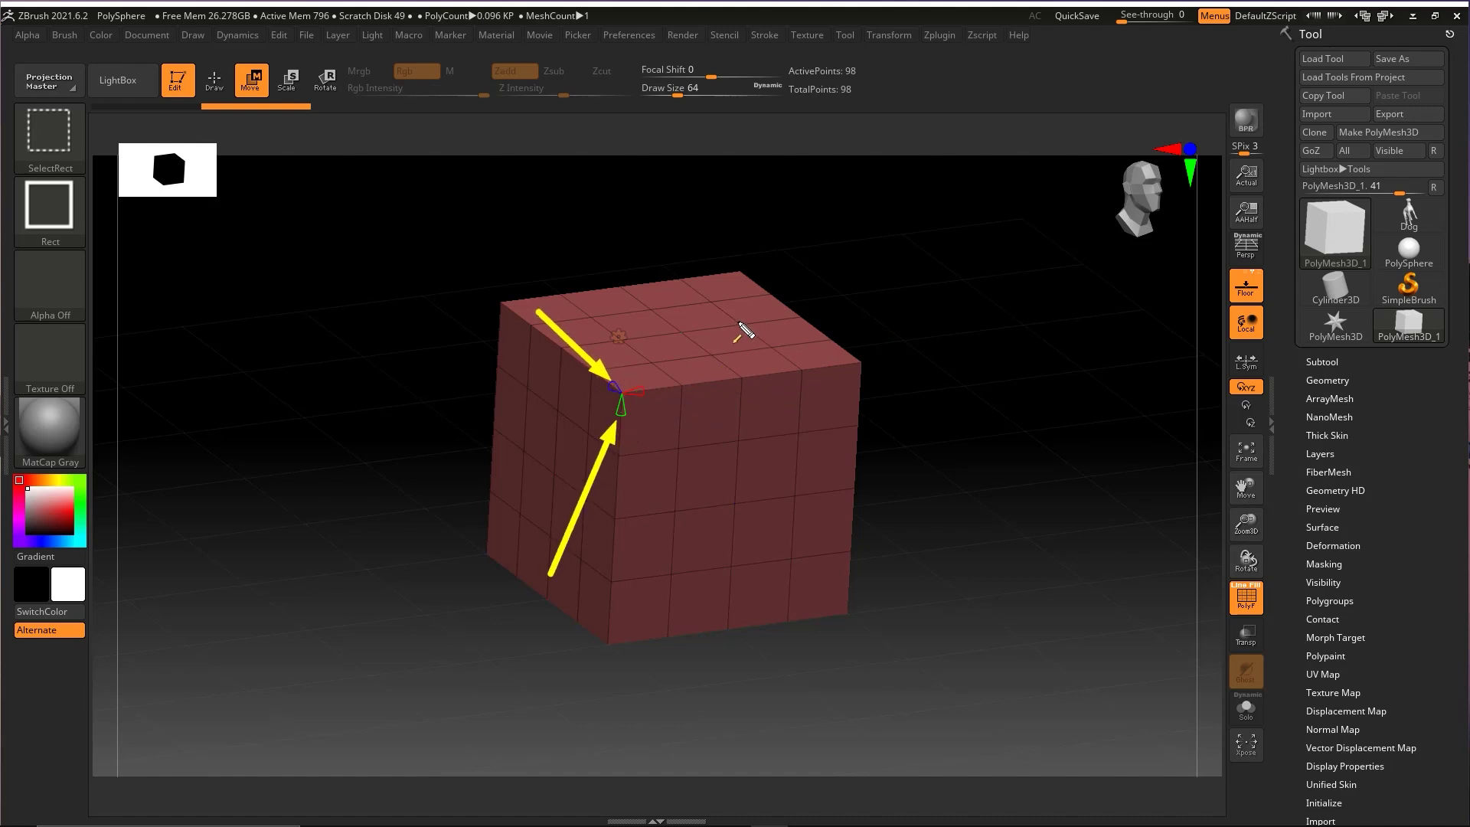
{"action": "left_click_drag", "start_coordinate": [744, 321], "coordinate": [649, 385]}
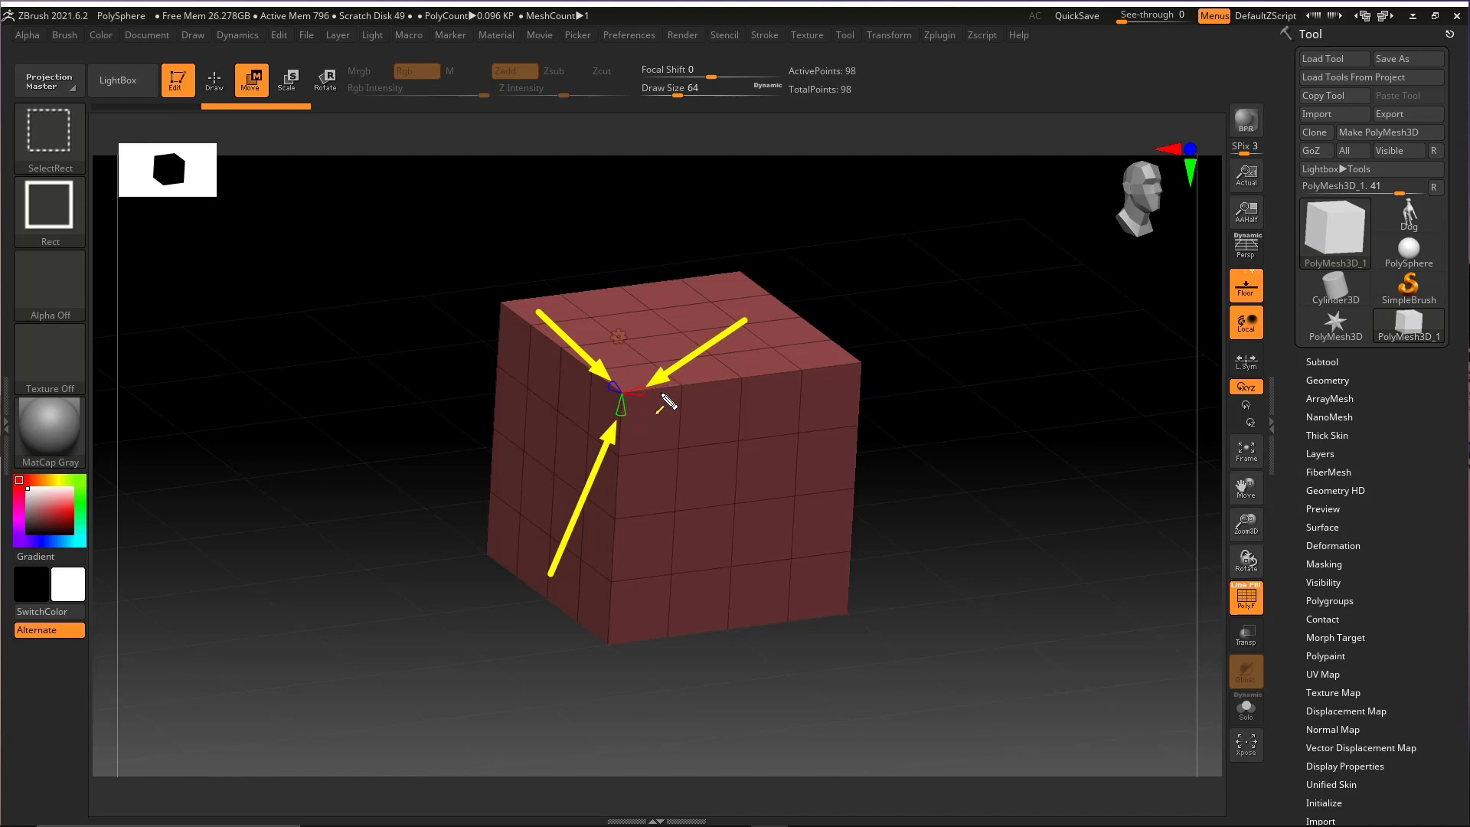
{"action": "key", "text": "Escape"}
Step: Reduce the PolyCube's divisions along all three axes to 1 so each side is a single polygon
{"action": "mouse_move", "coordinate": [644, 391]}
{"action": "left_mouse_down"}
{"action": "mouse_move", "coordinate": [666, 394]}
{"action": "mouse_move", "coordinate": [633, 398]}
{"action": "left_mouse_up"}
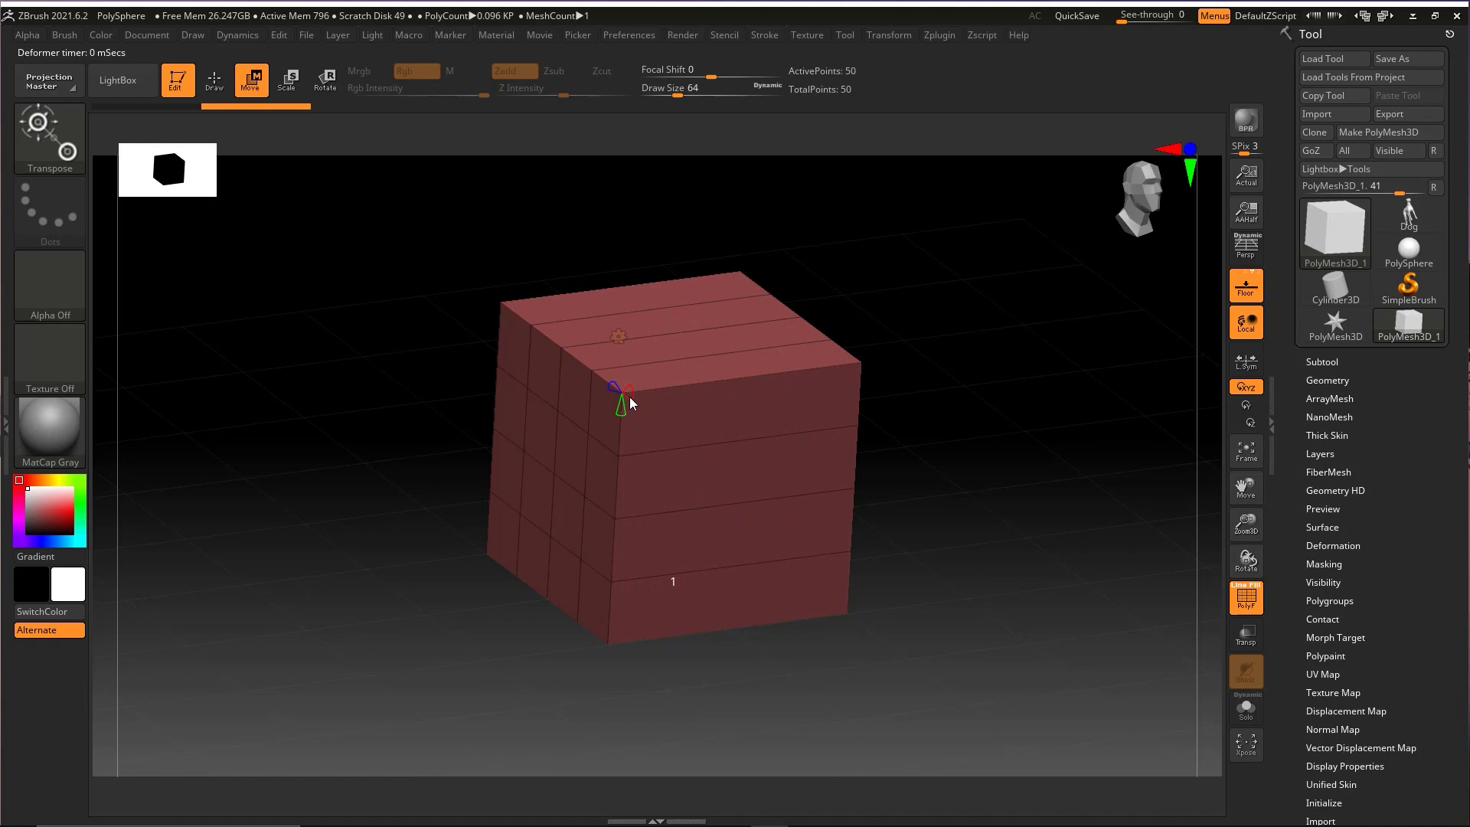
{"action": "mouse_move", "coordinate": [626, 407]}
{"action": "left_mouse_down"}
{"action": "mouse_move", "coordinate": [623, 424]}
{"action": "mouse_move", "coordinate": [626, 379]}
{"action": "mouse_move", "coordinate": [605, 381]}
{"action": "mouse_move", "coordinate": [618, 394]}
{"action": "left_mouse_up"}
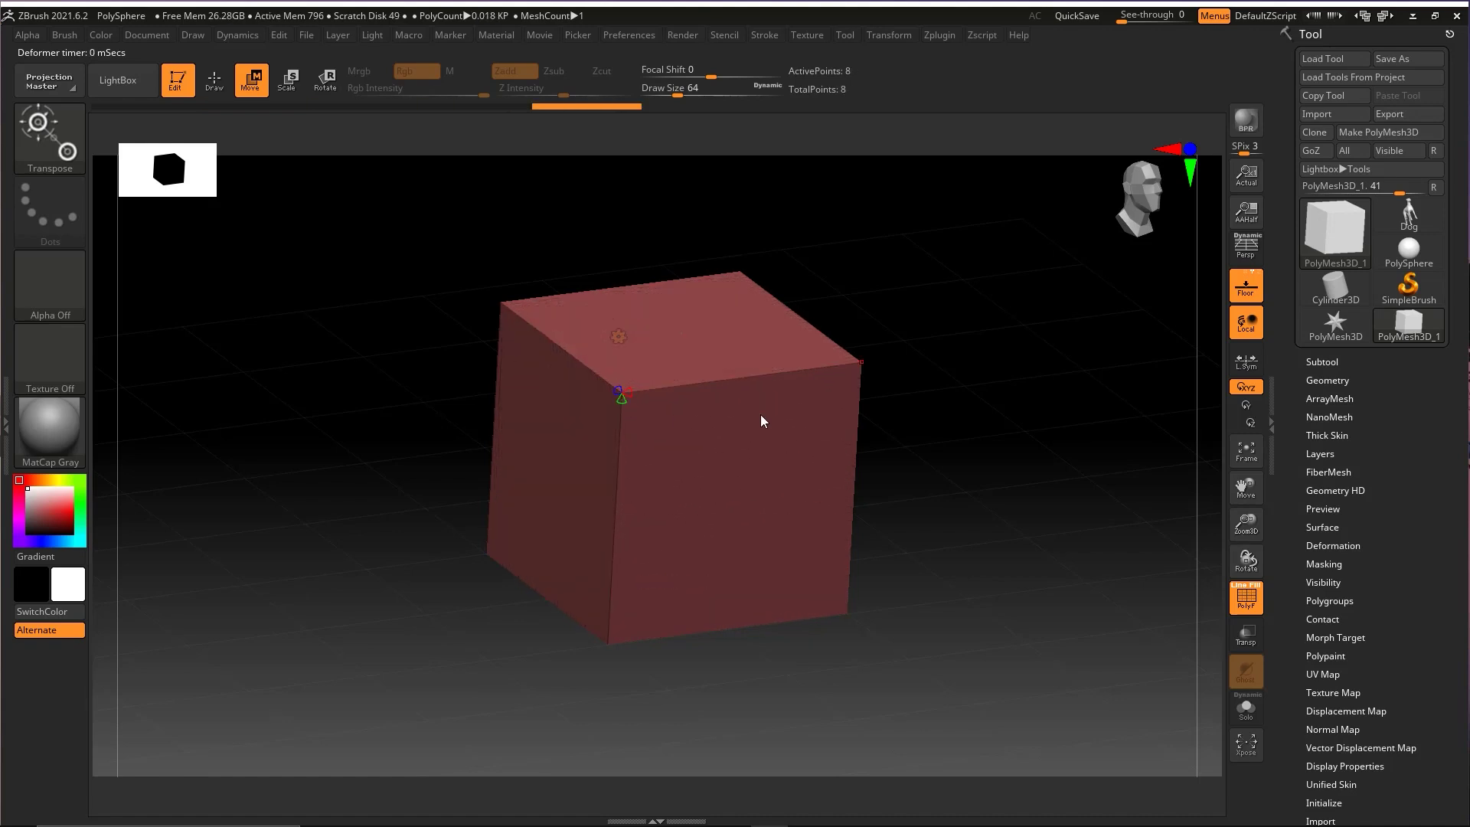
{"action": "key", "text": "ctrl+shift"}
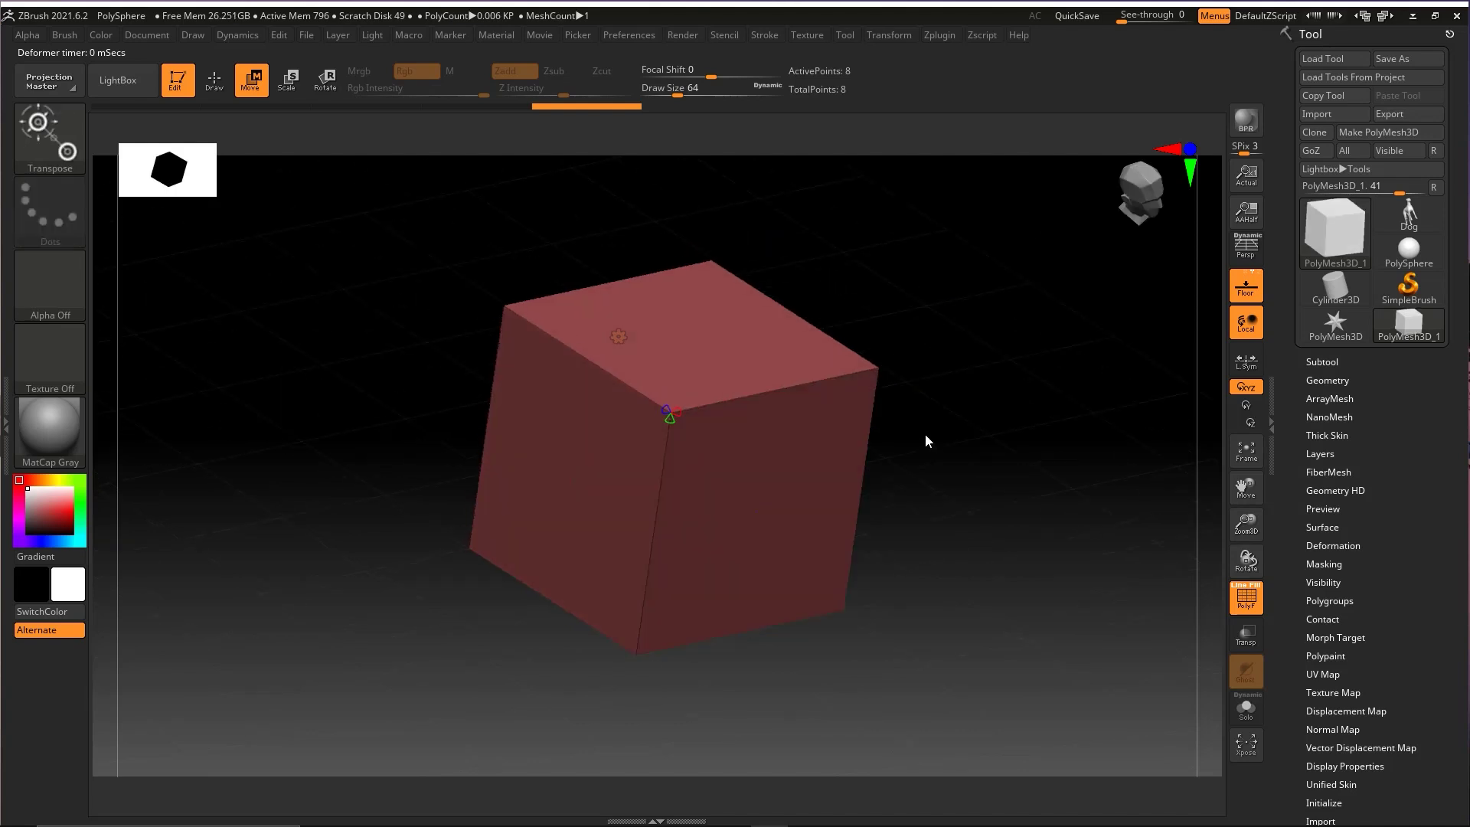
{"action": "mouse_move", "coordinate": [925, 433]}
{"action": "right_mouse_down"}
{"action": "mouse_move", "coordinate": [917, 447]}
{"action": "mouse_move", "coordinate": [892, 421]}
{"action": "right_mouse_up"}
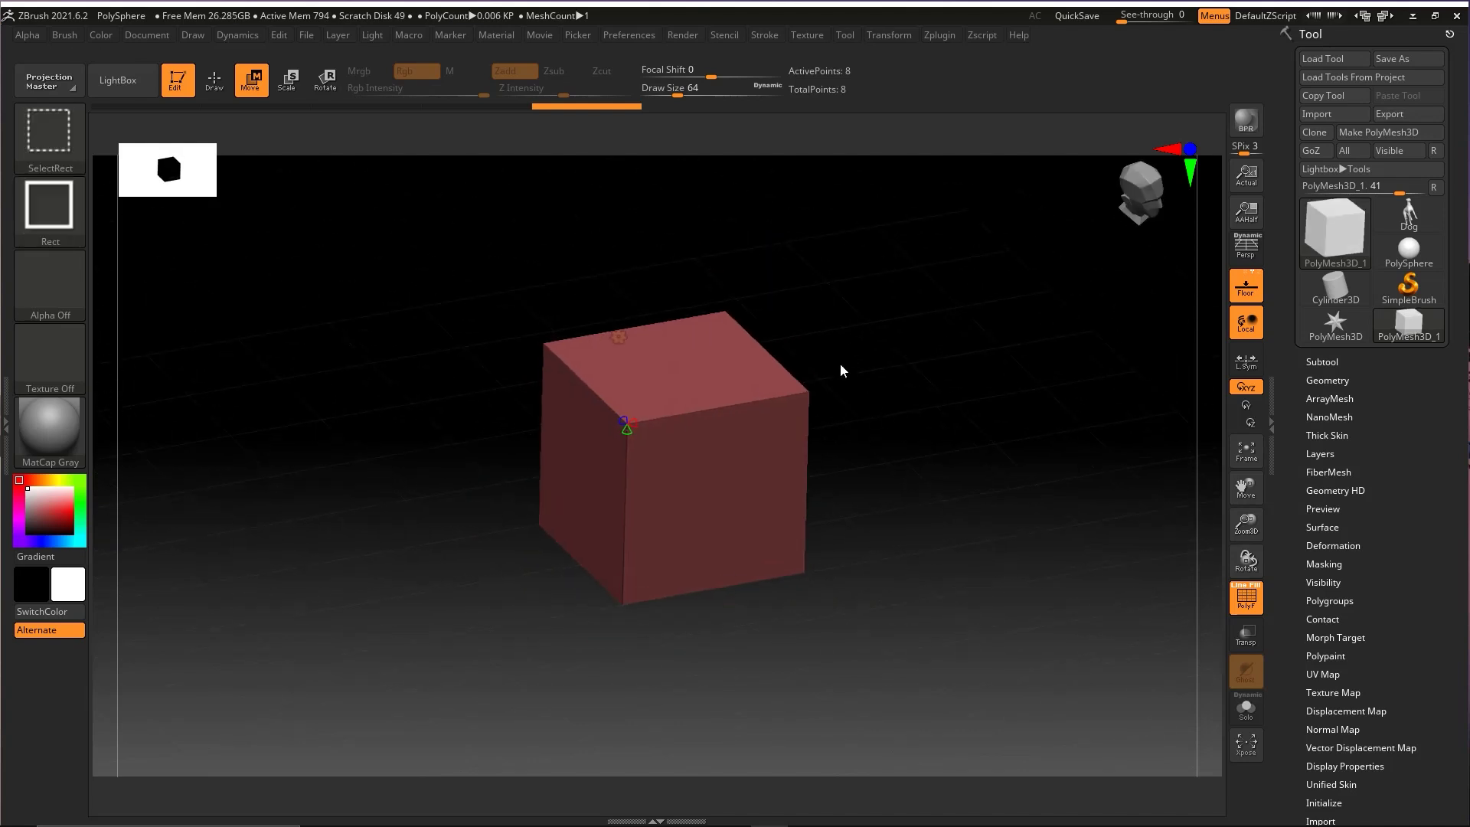
Step: Accept the PolyCube settings and stretch the cube along its X axis with the gizmo into a wider box
{"action": "left_click", "coordinate": [252, 81]}
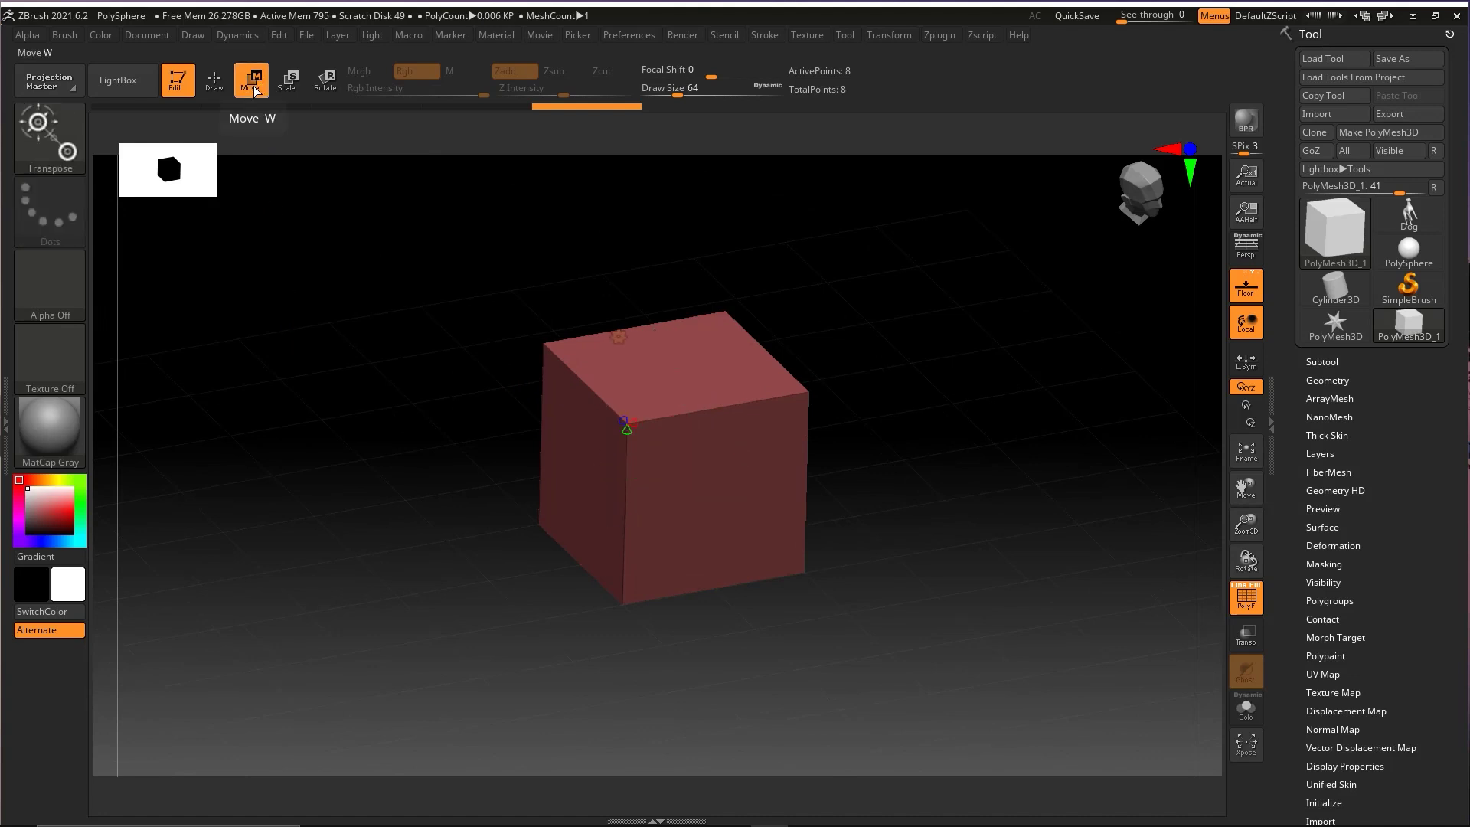
{"action": "left_click_drag", "start_coordinate": [800, 241], "coordinate": [626, 426]}
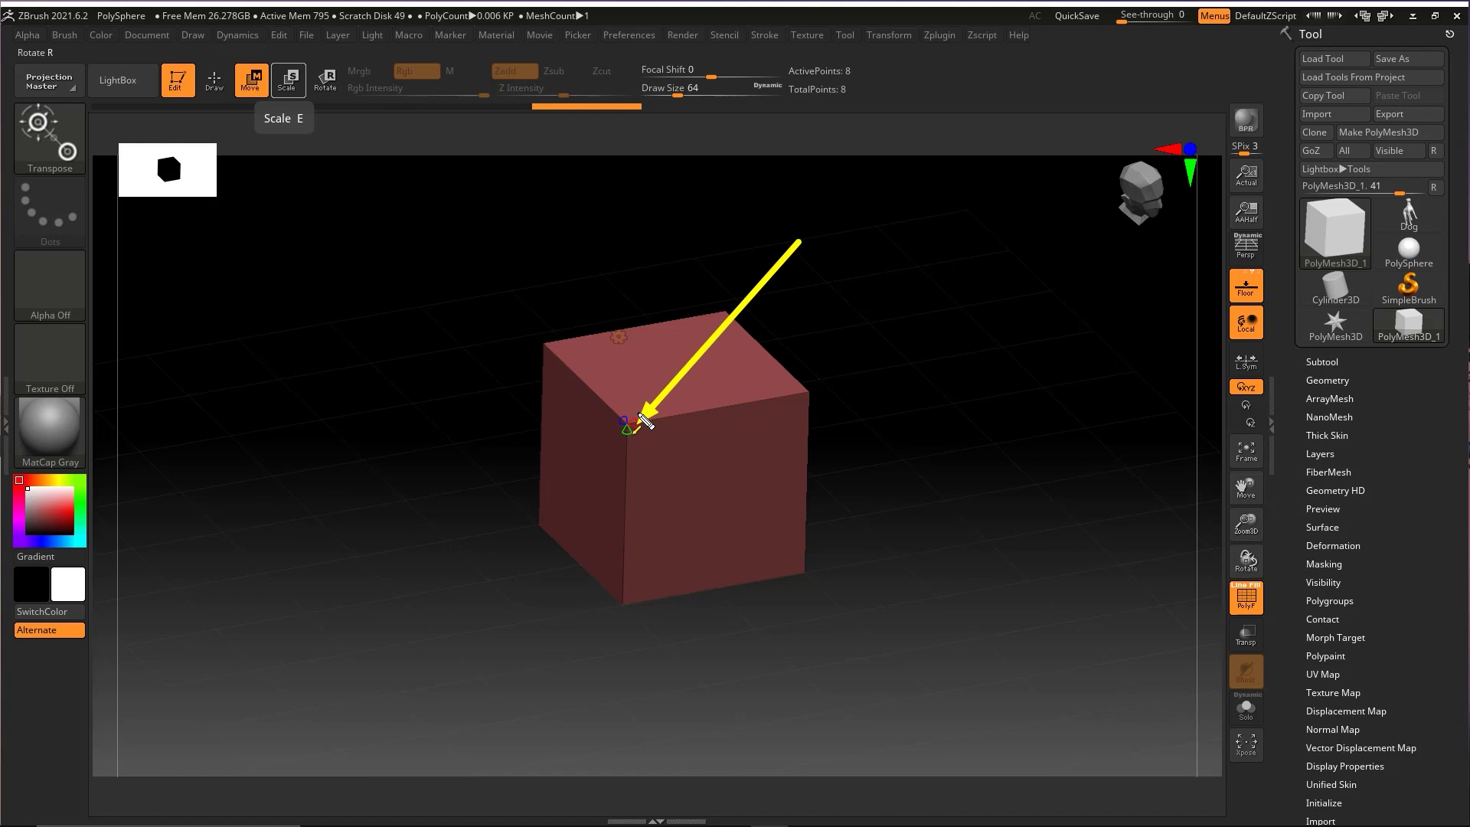
{"action": "left_click_drag", "start_coordinate": [346, 387], "coordinate": [260, 101]}
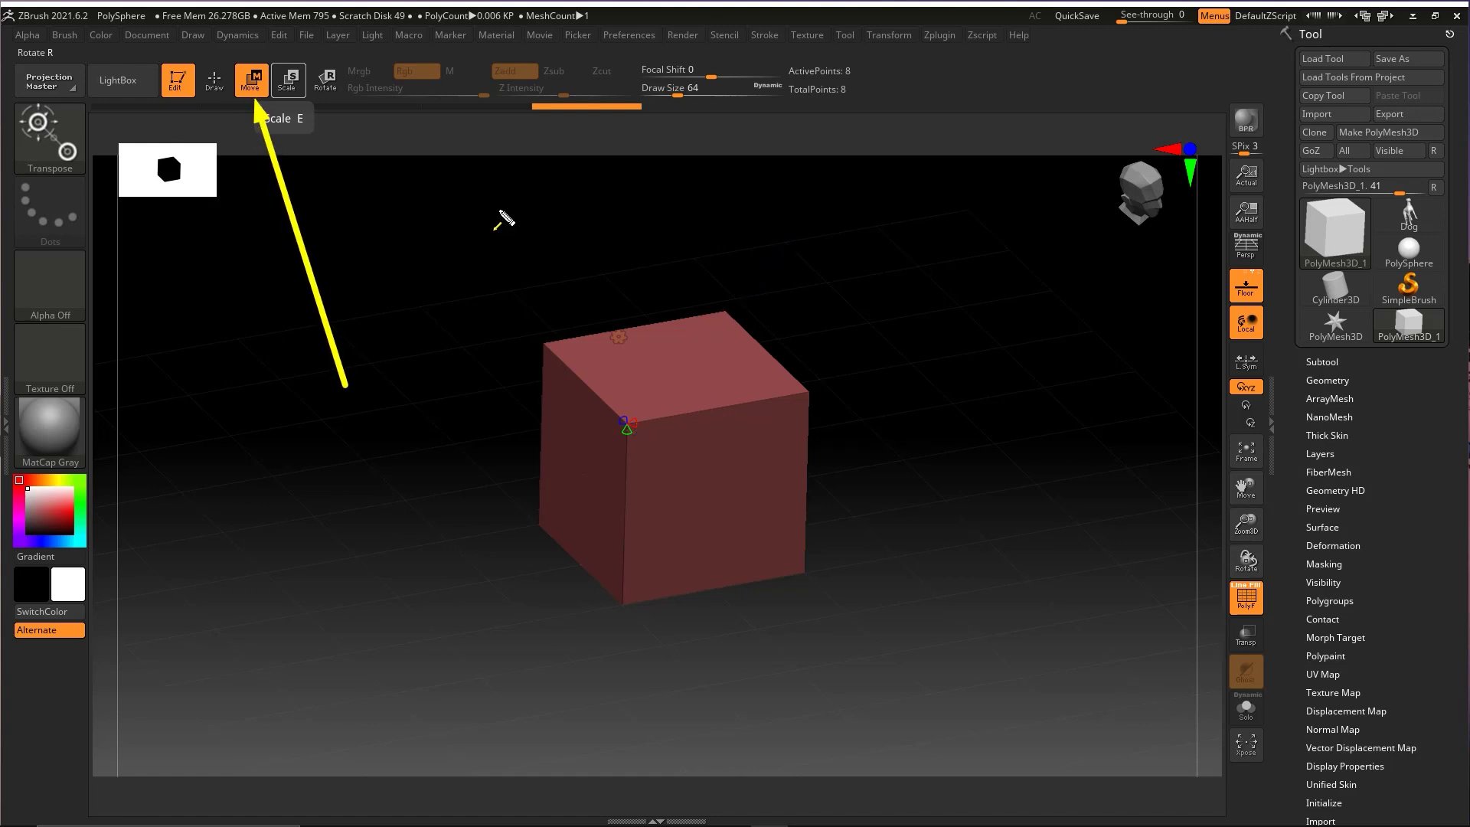
{"action": "mouse_move", "coordinate": [796, 234]}
{"action": "left_mouse_down", "text": "ctrl+shift"}
{"action": "mouse_move", "coordinate": [612, 387]}
{"action": "mouse_move", "coordinate": [676, 422]}
{"action": "mouse_move", "coordinate": [673, 487]}
{"action": "mouse_move", "coordinate": [689, 341]}
{"action": "mouse_move", "coordinate": [650, 467]}
{"action": "mouse_move", "coordinate": [536, 496]}
{"action": "left_mouse_up", "text": "ctrl+shift"}
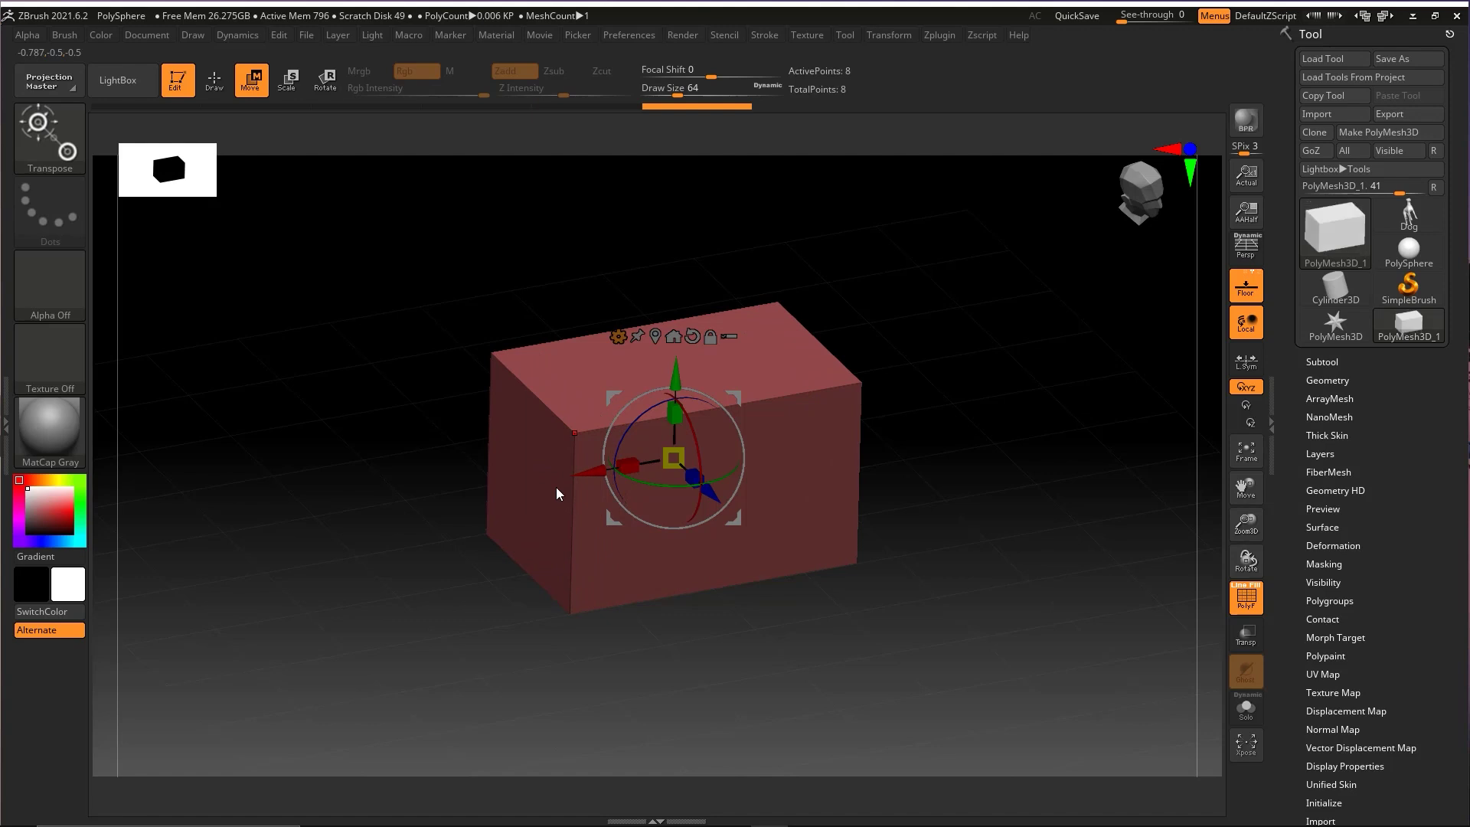
{"action": "key", "text": "q"}
{"action": "mouse_move", "coordinate": [896, 334]}
{"action": "left_mouse_down"}
{"action": "mouse_move", "coordinate": [942, 394]}
{"action": "mouse_move", "coordinate": [924, 403]}
{"action": "mouse_move", "coordinate": [908, 498]}
{"action": "mouse_move", "coordinate": [952, 460]}
{"action": "mouse_move", "coordinate": [915, 460]}
{"action": "left_mouse_up"}
Step: Scale the box slightly taller along its Y axis with the gizmo and return to Draw mode
{"action": "left_click", "coordinate": [250, 79]}
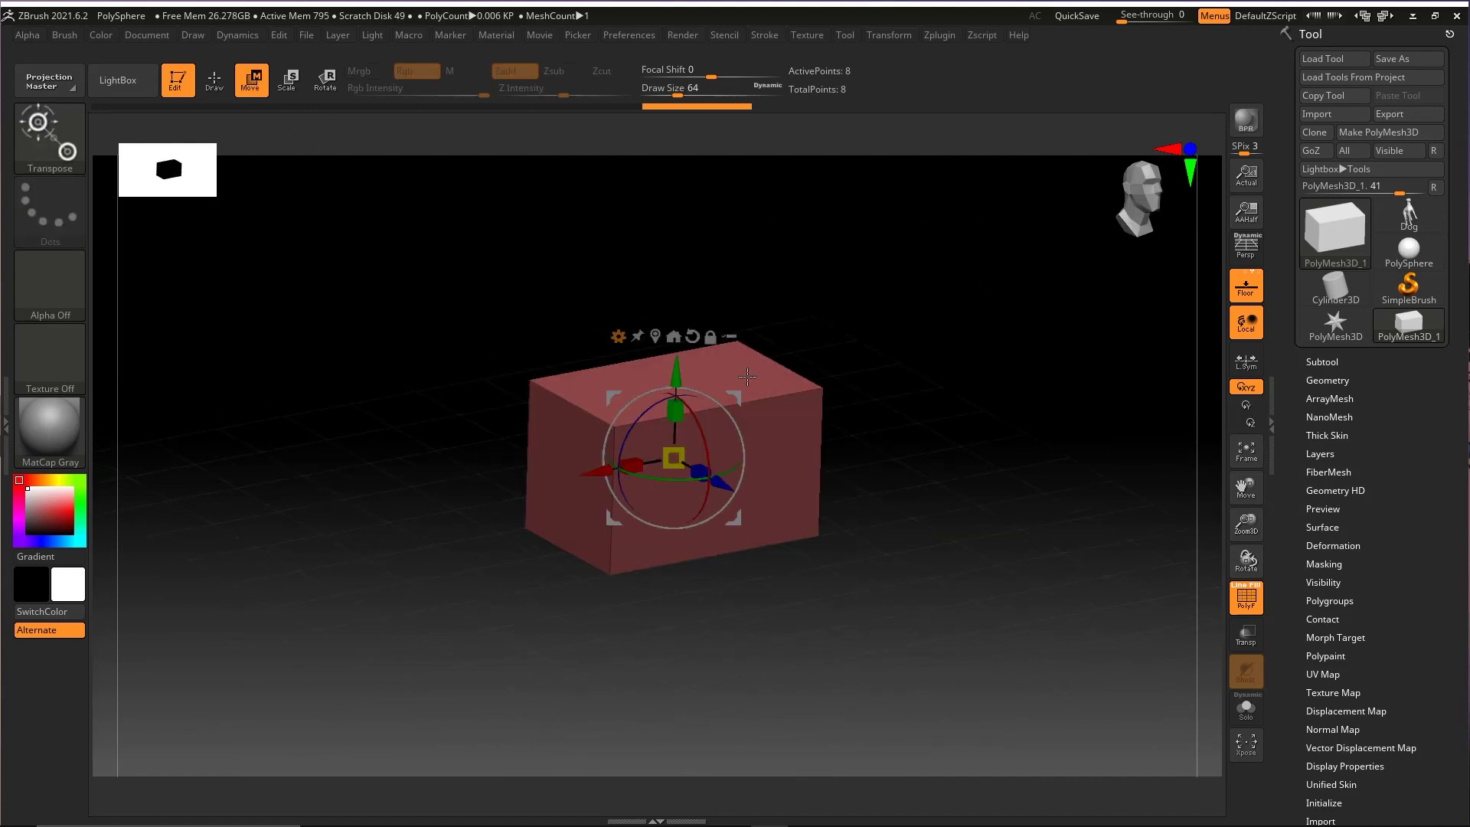
{"action": "left_click_drag", "start_coordinate": [680, 417], "coordinate": [678, 397]}
{"action": "mouse_move", "coordinate": [892, 405]}
{"action": "left_mouse_down"}
{"action": "mouse_move", "coordinate": [921, 444]}
{"action": "mouse_move", "coordinate": [878, 456]}
{"action": "mouse_move", "coordinate": [909, 429]}
{"action": "left_mouse_up"}
{"action": "key", "text": "q"}
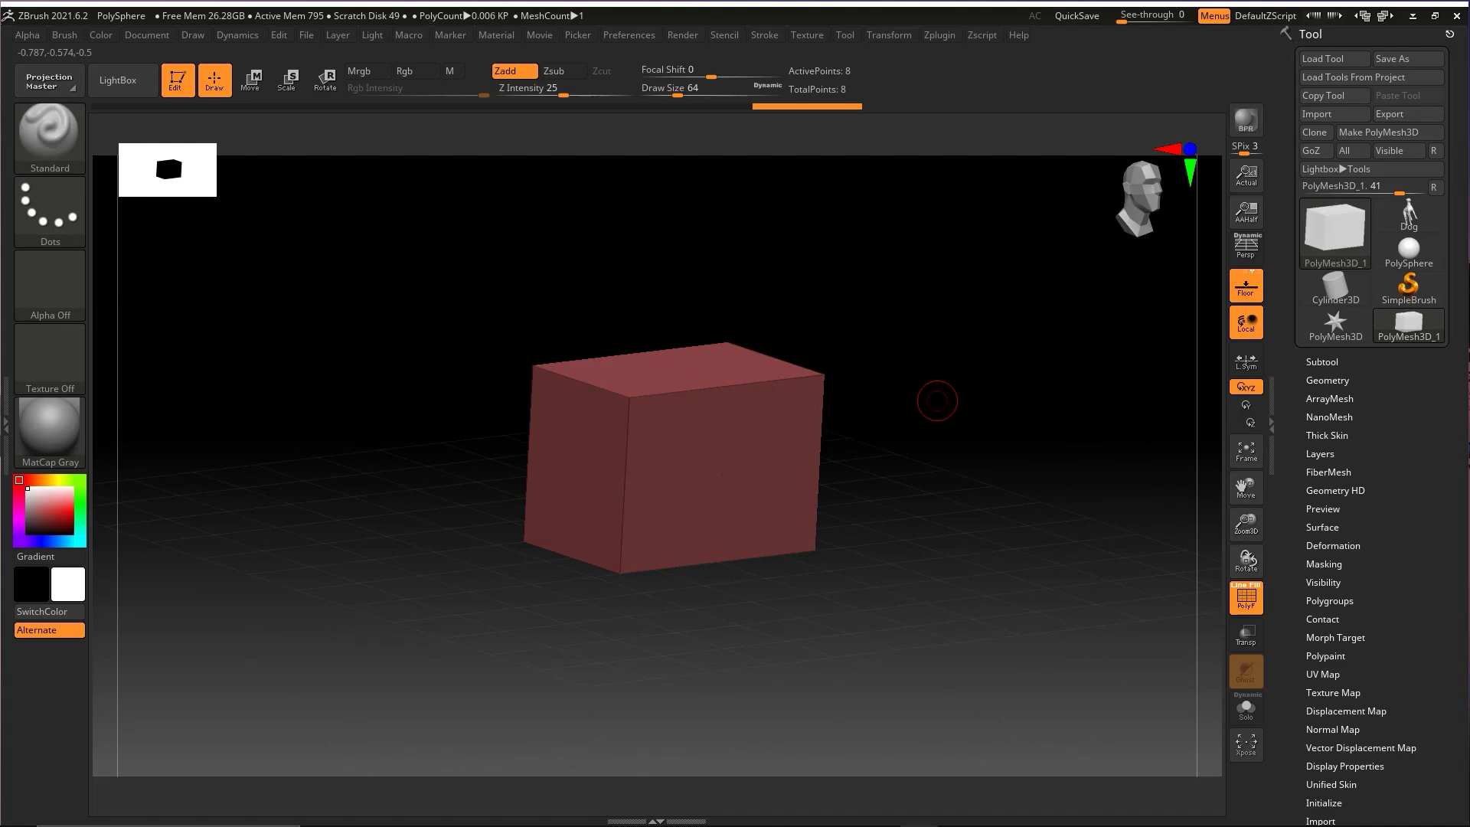
{"action": "mouse_move", "coordinate": [927, 430]}
{"action": "left_mouse_down"}
{"action": "mouse_move", "coordinate": [926, 452]}
{"action": "mouse_move", "coordinate": [948, 437]}
{"action": "left_mouse_up"}
{"action": "key", "text": "ctrl+shift"}
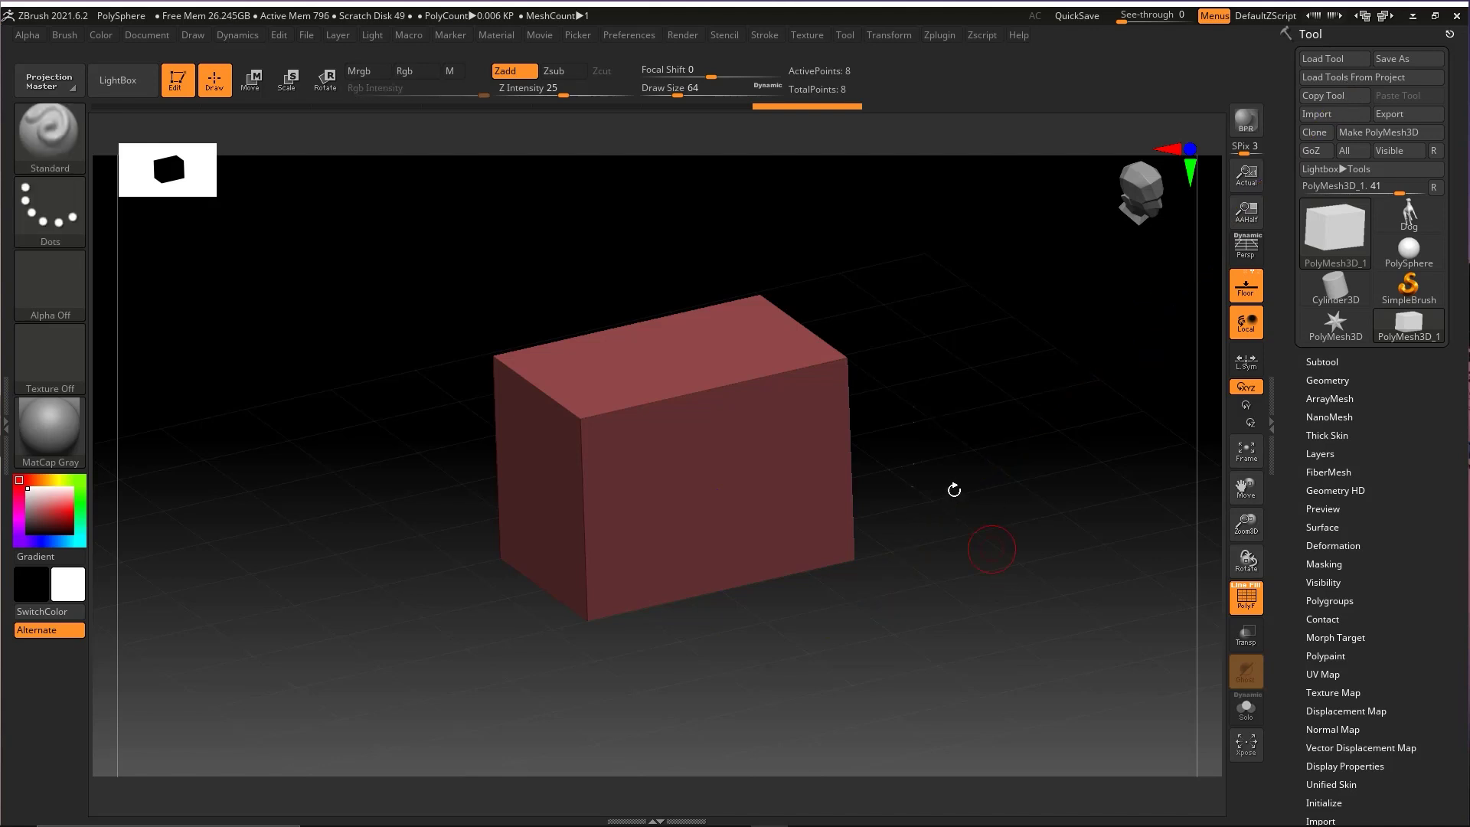
{"action": "mouse_move", "coordinate": [952, 493]}
{"action": "left_mouse_down"}
{"action": "mouse_move", "coordinate": [922, 456]}
{"action": "mouse_move", "coordinate": [978, 518]}
{"action": "mouse_move", "coordinate": [959, 512]}
{"action": "left_mouse_up"}
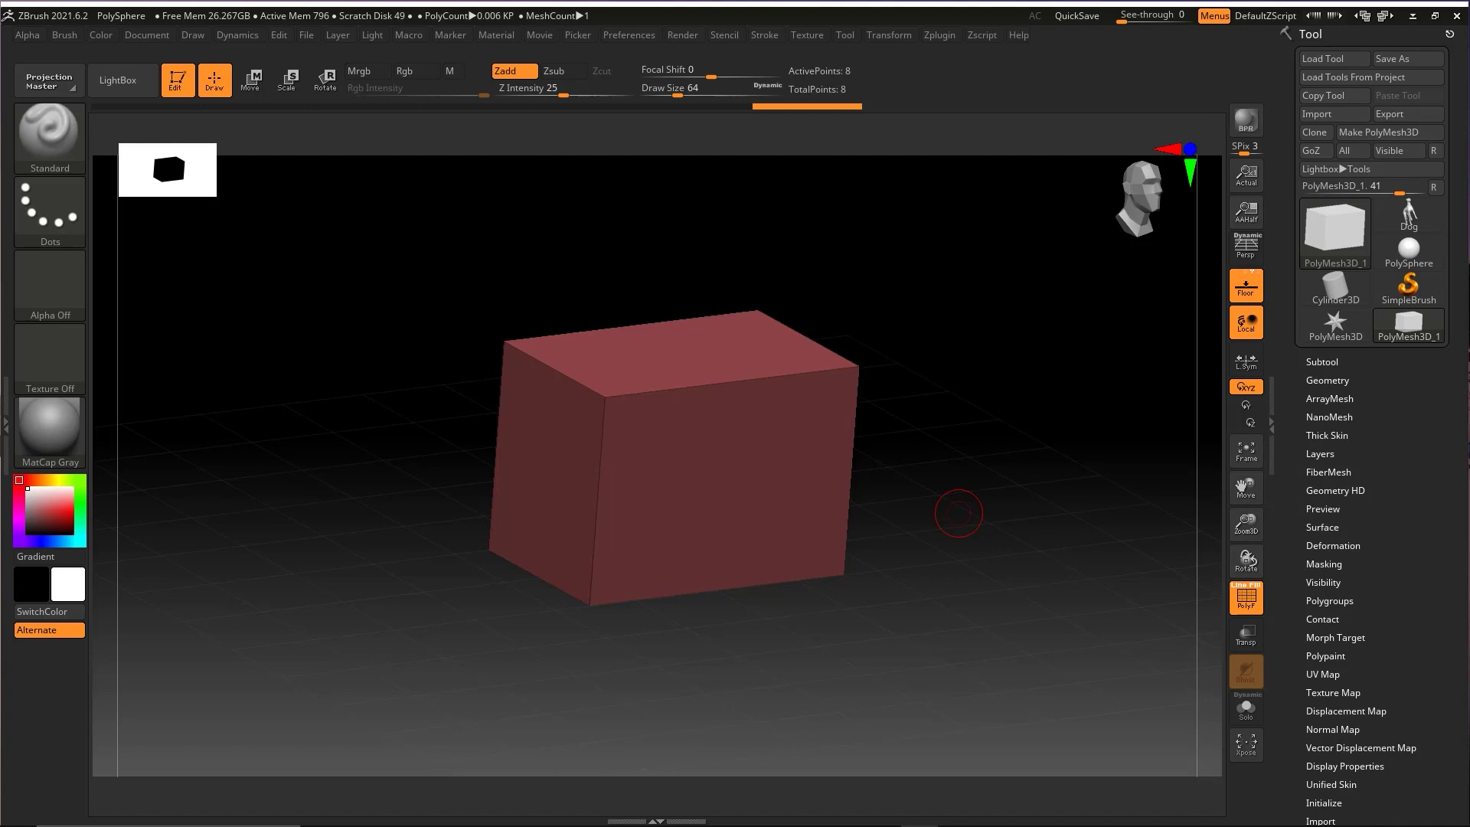
{"action": "left_click_drag", "start_coordinate": [959, 513], "coordinate": [1031, 408]}
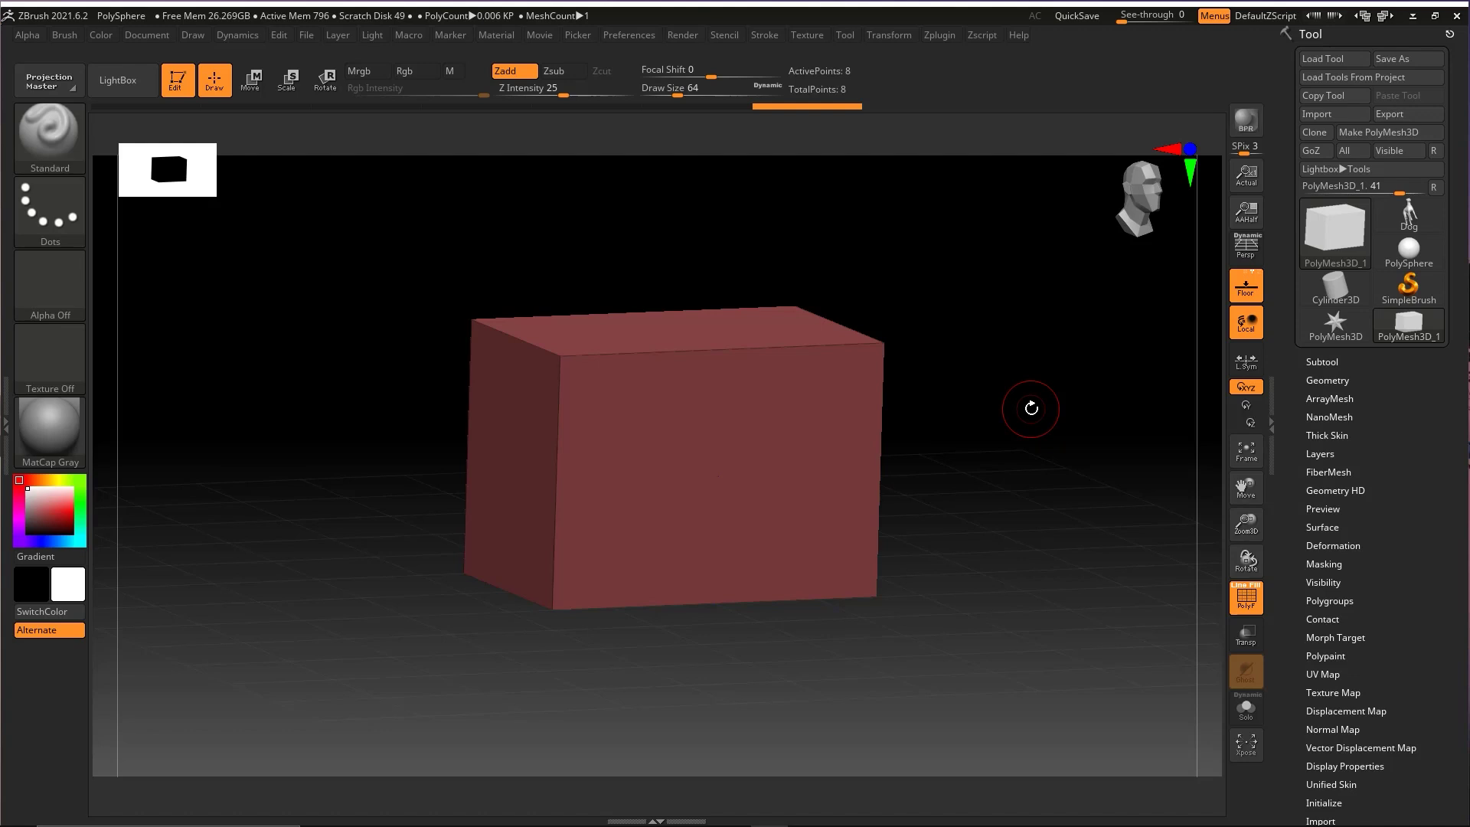
{"action": "left_click_drag", "start_coordinate": [978, 397], "coordinate": [1021, 414]}
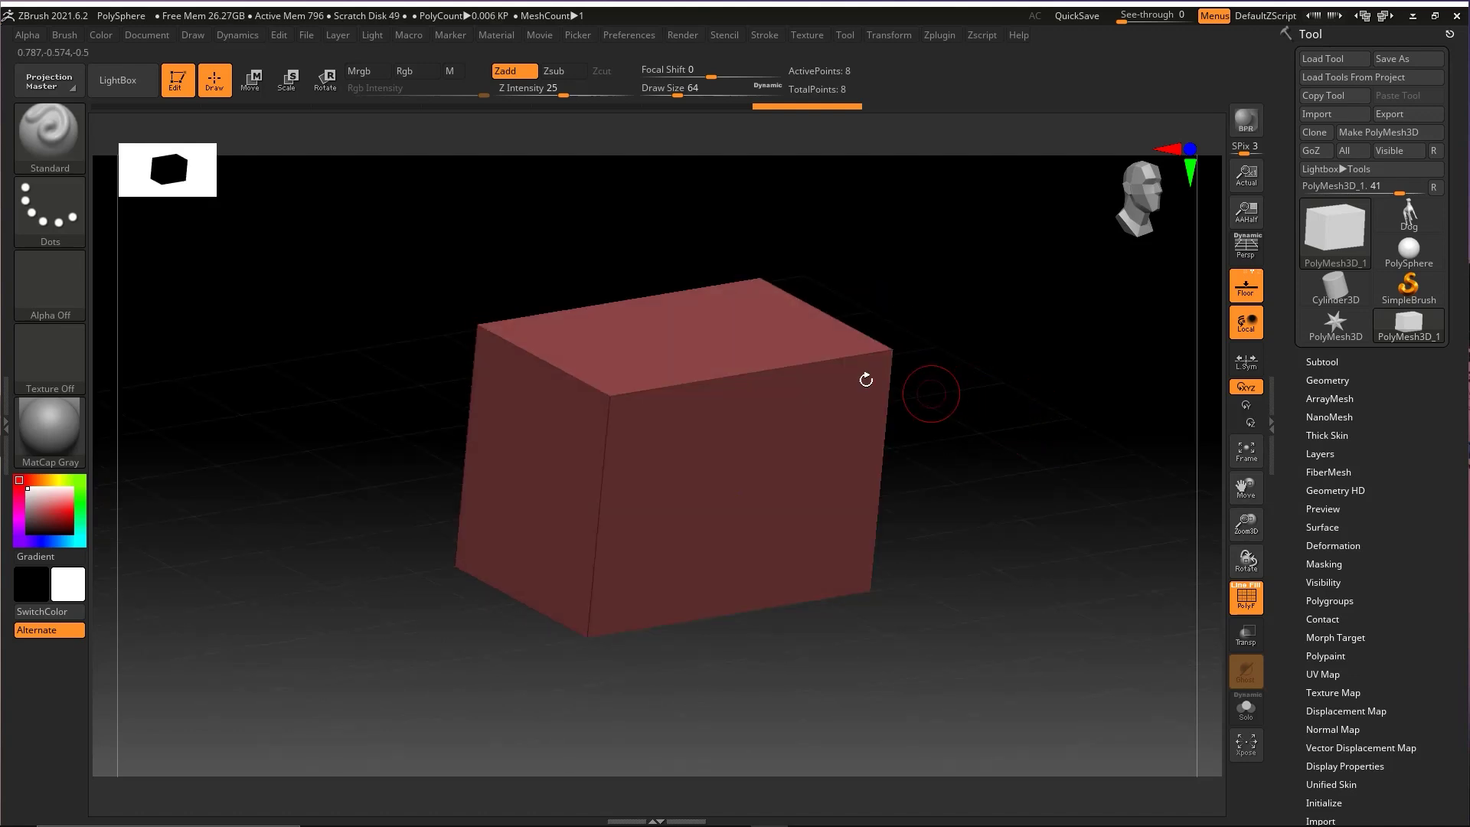
{"action": "key", "text": "ctrl+shift"}
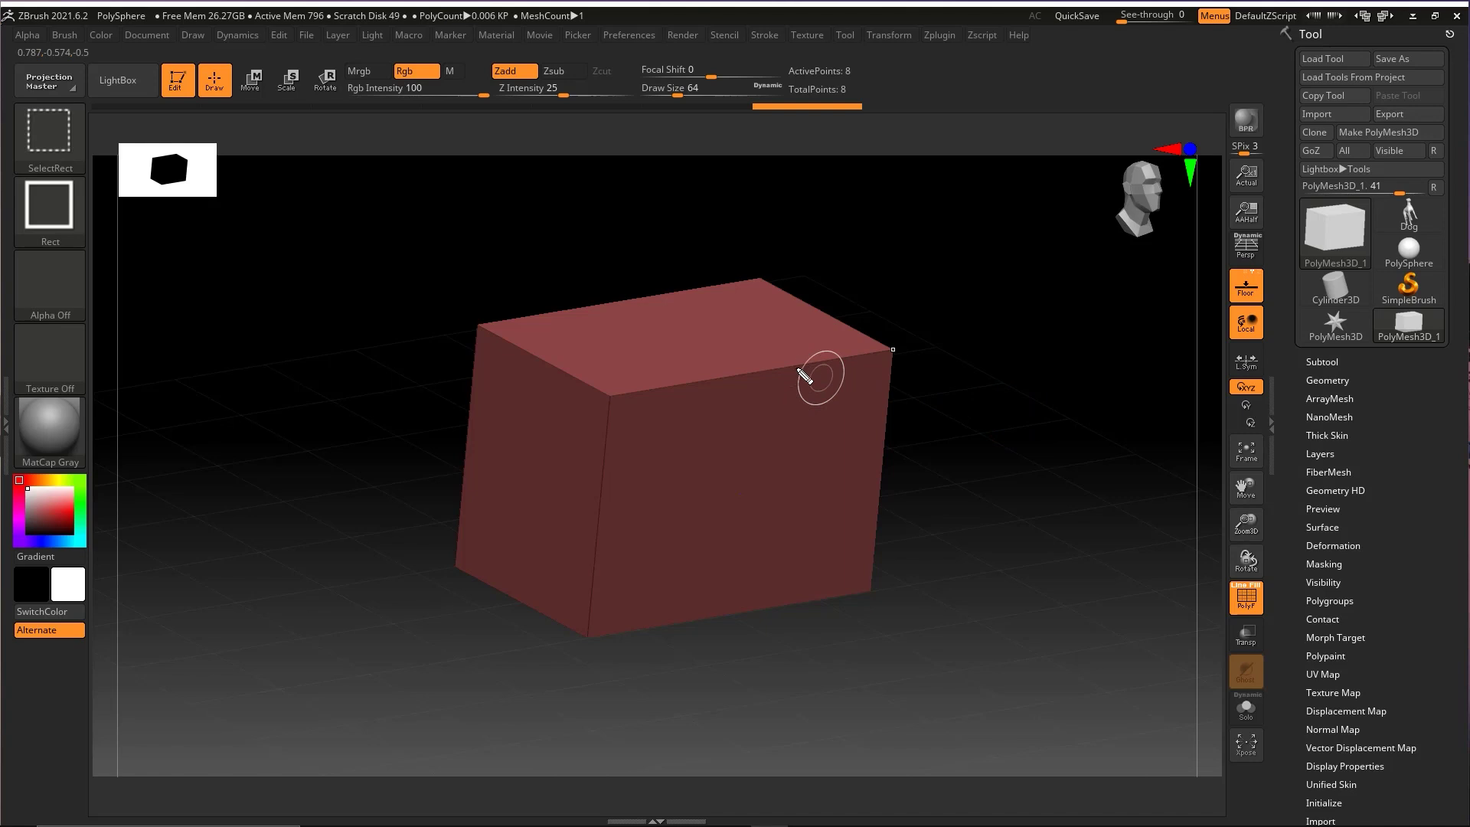
{"action": "mouse_move", "coordinate": [621, 444]}
{"action": "left_mouse_down"}
{"action": "mouse_move", "coordinate": [595, 640]}
{"action": "mouse_move", "coordinate": [832, 597]}
{"action": "mouse_move", "coordinate": [891, 414]}
{"action": "mouse_move", "coordinate": [696, 394]}
{"action": "left_mouse_up"}
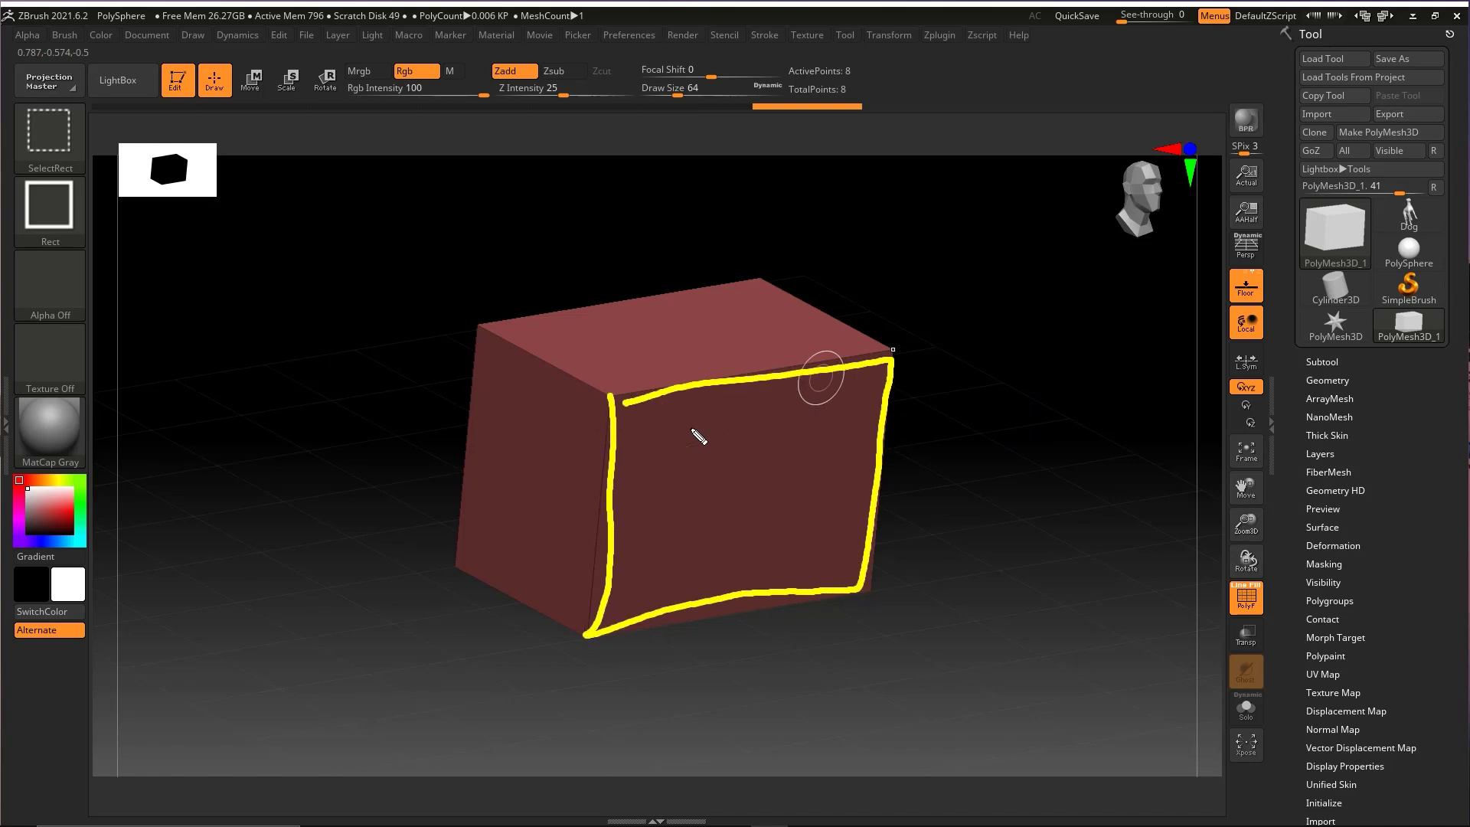
{"action": "mouse_move", "coordinate": [645, 492]}
{"action": "left_mouse_down"}
{"action": "mouse_move", "coordinate": [672, 586]}
{"action": "mouse_move", "coordinate": [827, 573]}
{"action": "mouse_move", "coordinate": [854, 463]}
{"action": "mouse_move", "coordinate": [751, 414]}
{"action": "mouse_move", "coordinate": [652, 420]}
{"action": "left_mouse_up"}
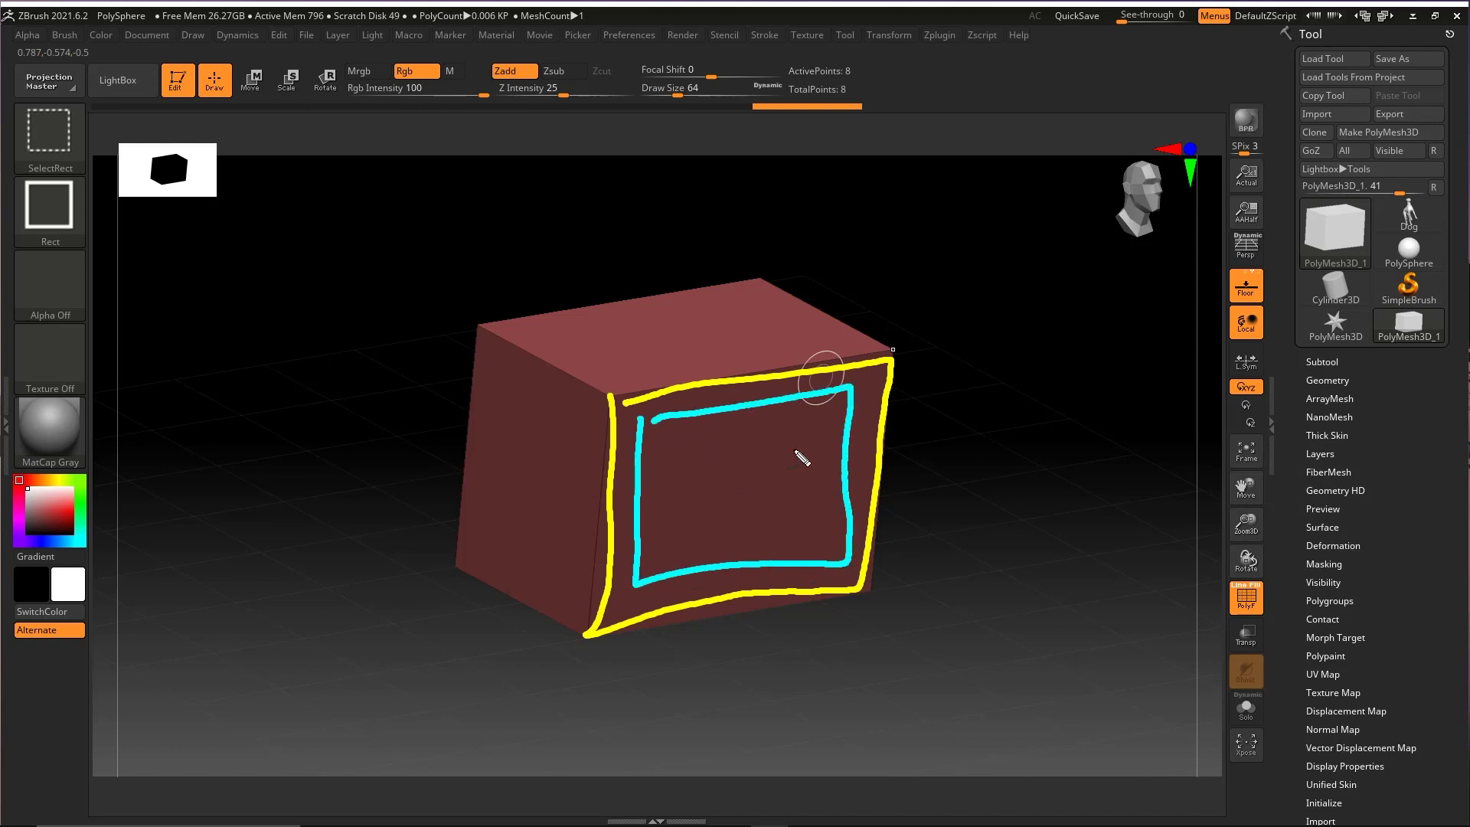
{"action": "left_click_drag", "start_coordinate": [652, 530], "coordinate": [797, 510]}
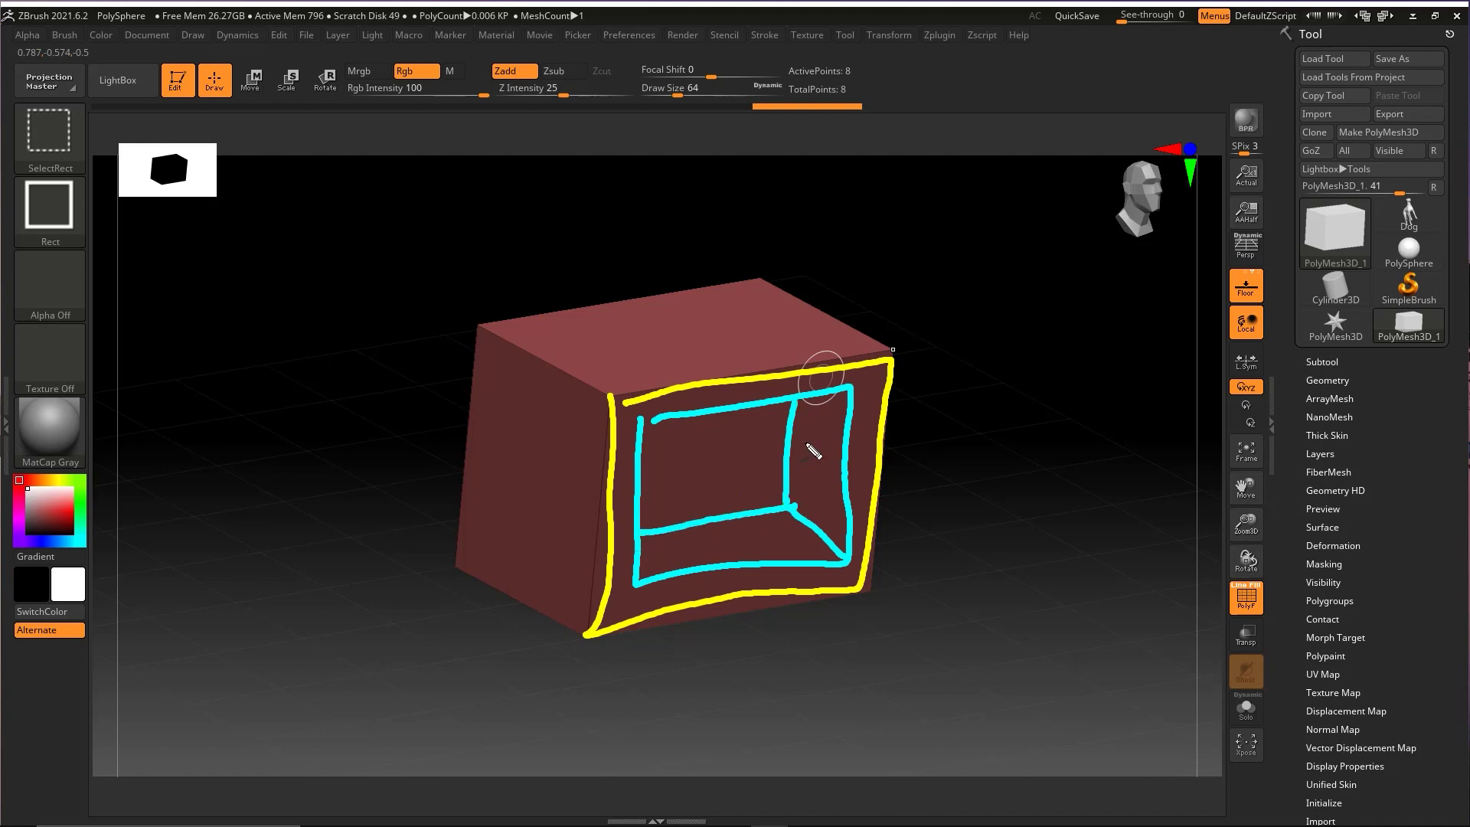
{"action": "left_click_drag", "start_coordinate": [1007, 323], "coordinate": [768, 460]}
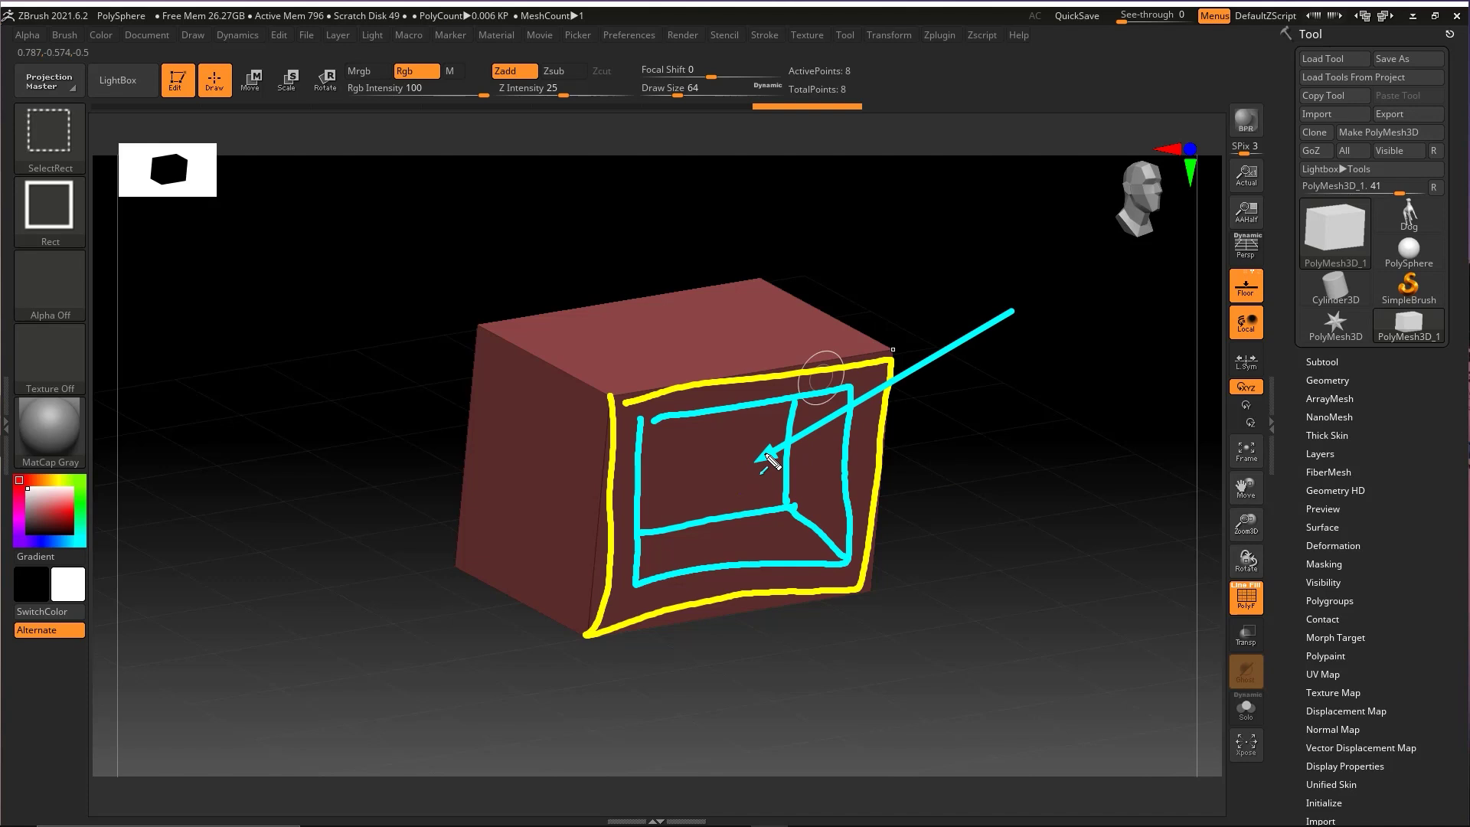
{"action": "key", "text": "Escape"}
{"action": "key", "text": "ctrl+shift+d"}
{"action": "key", "text": "Escape"}
{"action": "key", "text": "ctrl+shift+d"}
{"action": "left_click_drag", "start_coordinate": [466, 320], "coordinate": [69, 144], "text": "ctrl+shift"}
{"action": "key", "text": "Escape"}
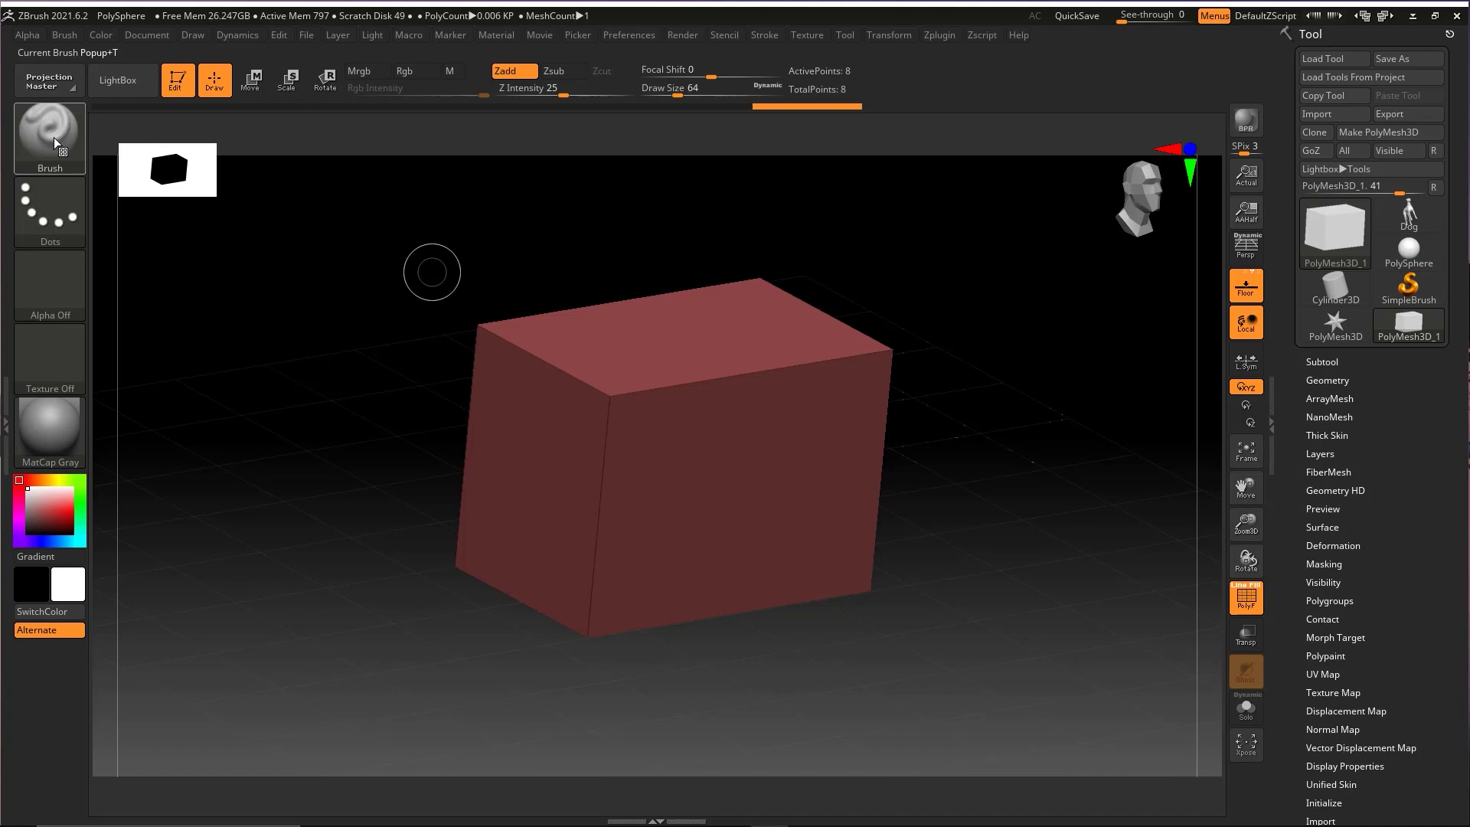
Step: Choose the ZModeler brush for editing the box's polygons
{"action": "left_click", "coordinate": [53, 137]}
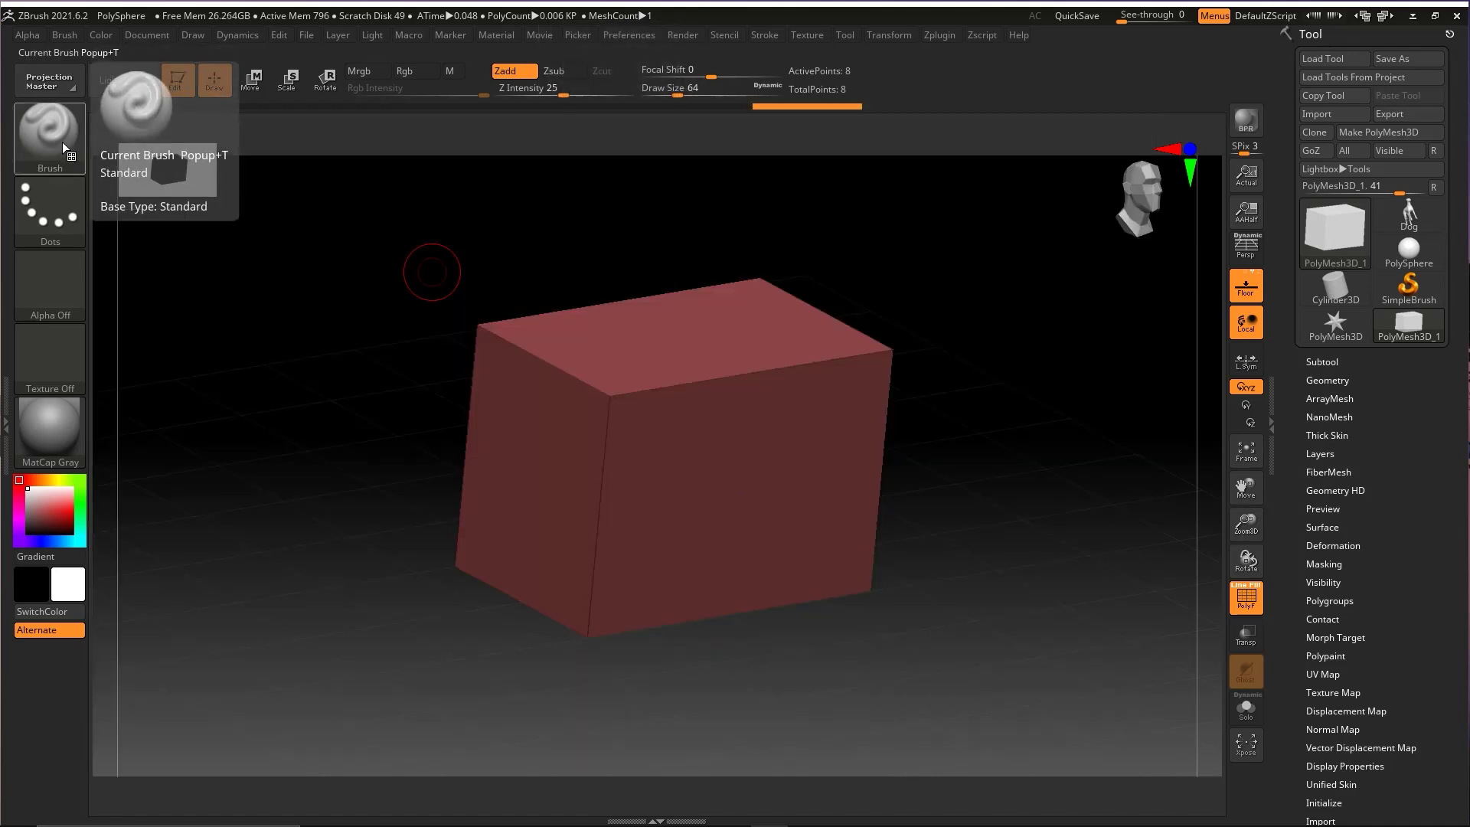
{"action": "left_click", "coordinate": [54, 135]}
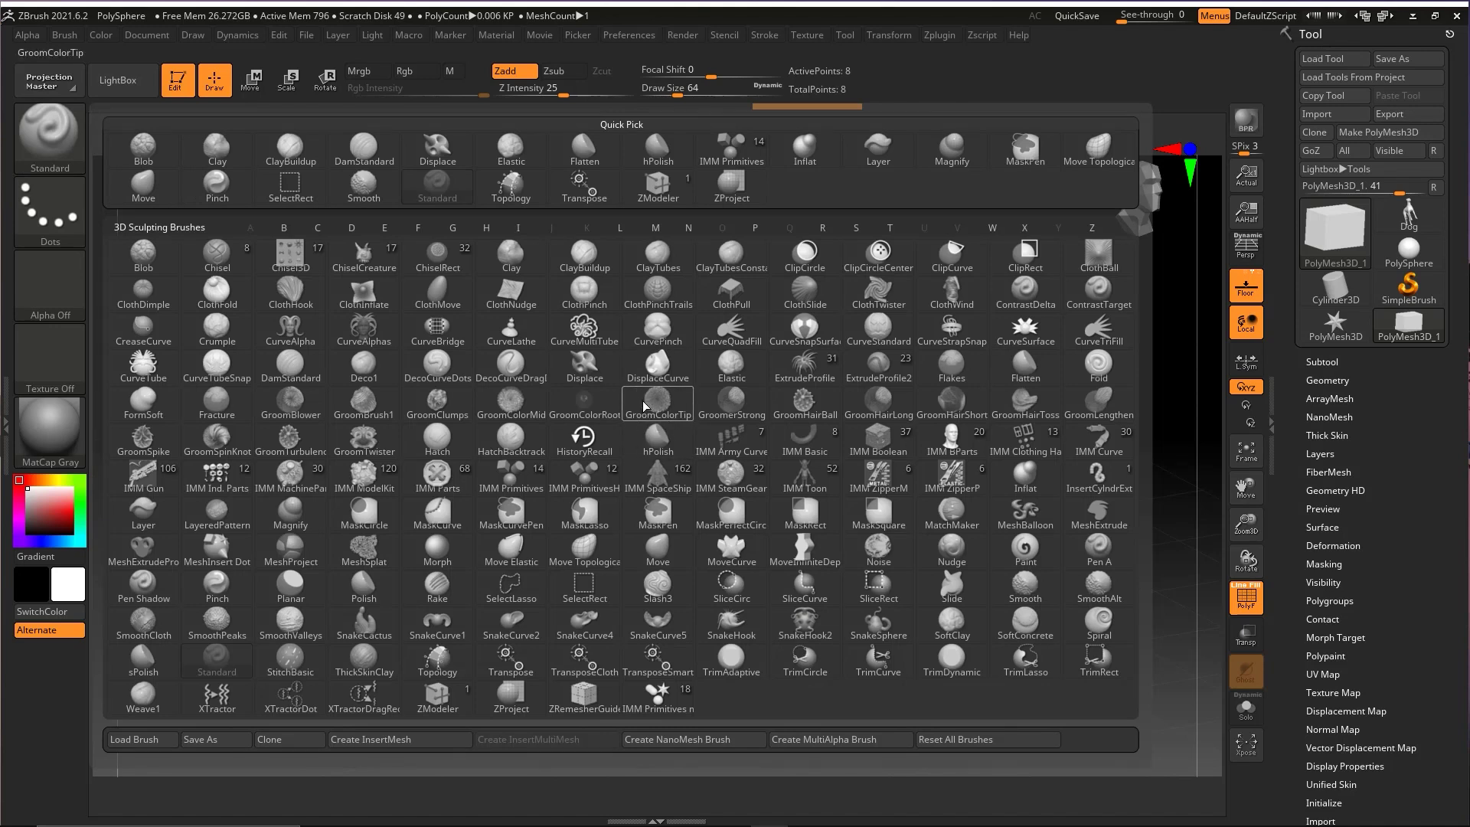
{"action": "key", "text": "z"}
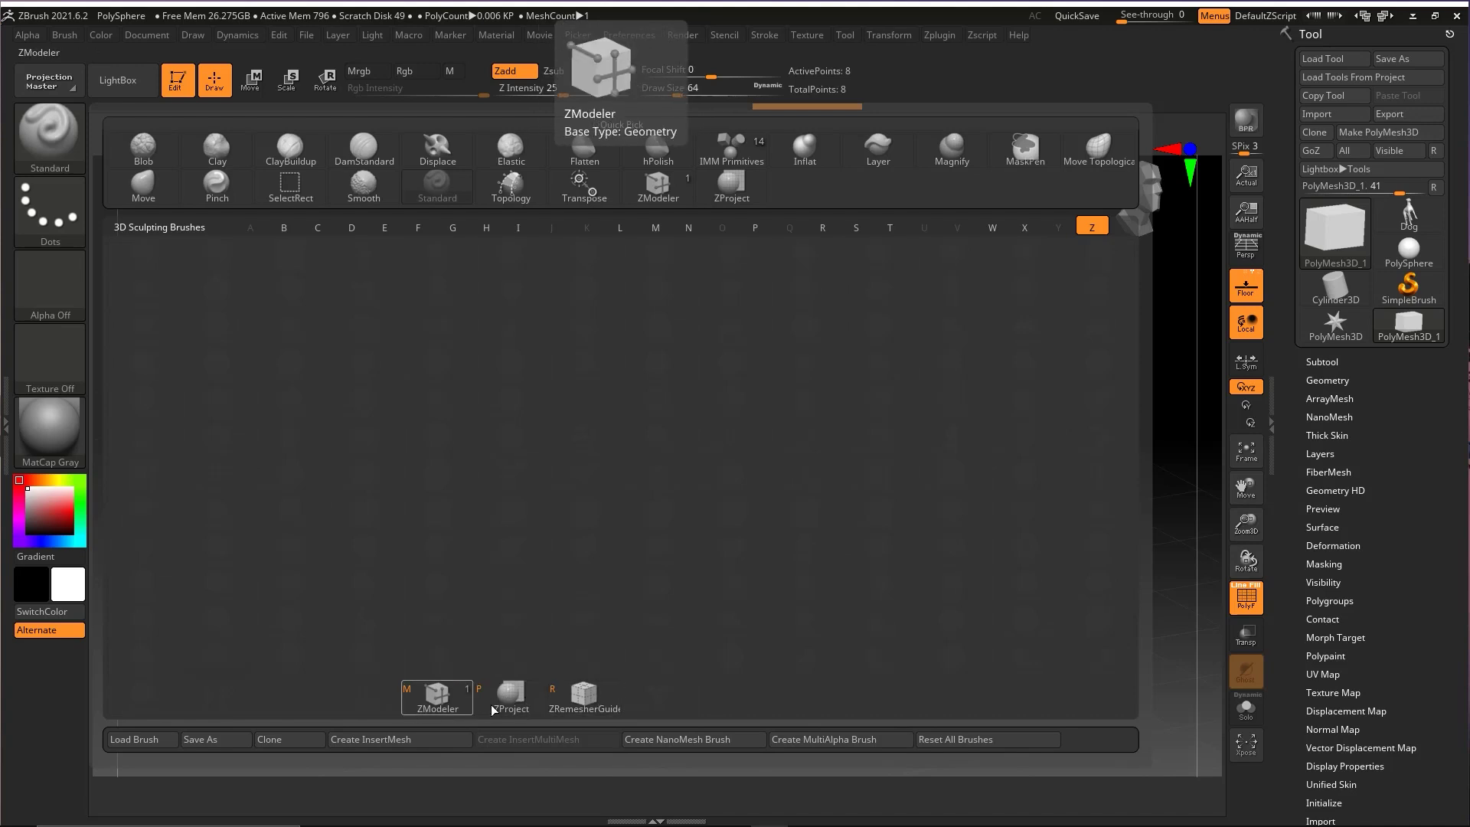
{"action": "left_click", "coordinate": [443, 695]}
{"action": "mouse_move", "coordinate": [965, 400]}
{"action": "left_mouse_down"}
{"action": "mouse_move", "coordinate": [948, 430]}
{"action": "mouse_move", "coordinate": [824, 402]}
{"action": "left_mouse_up"}
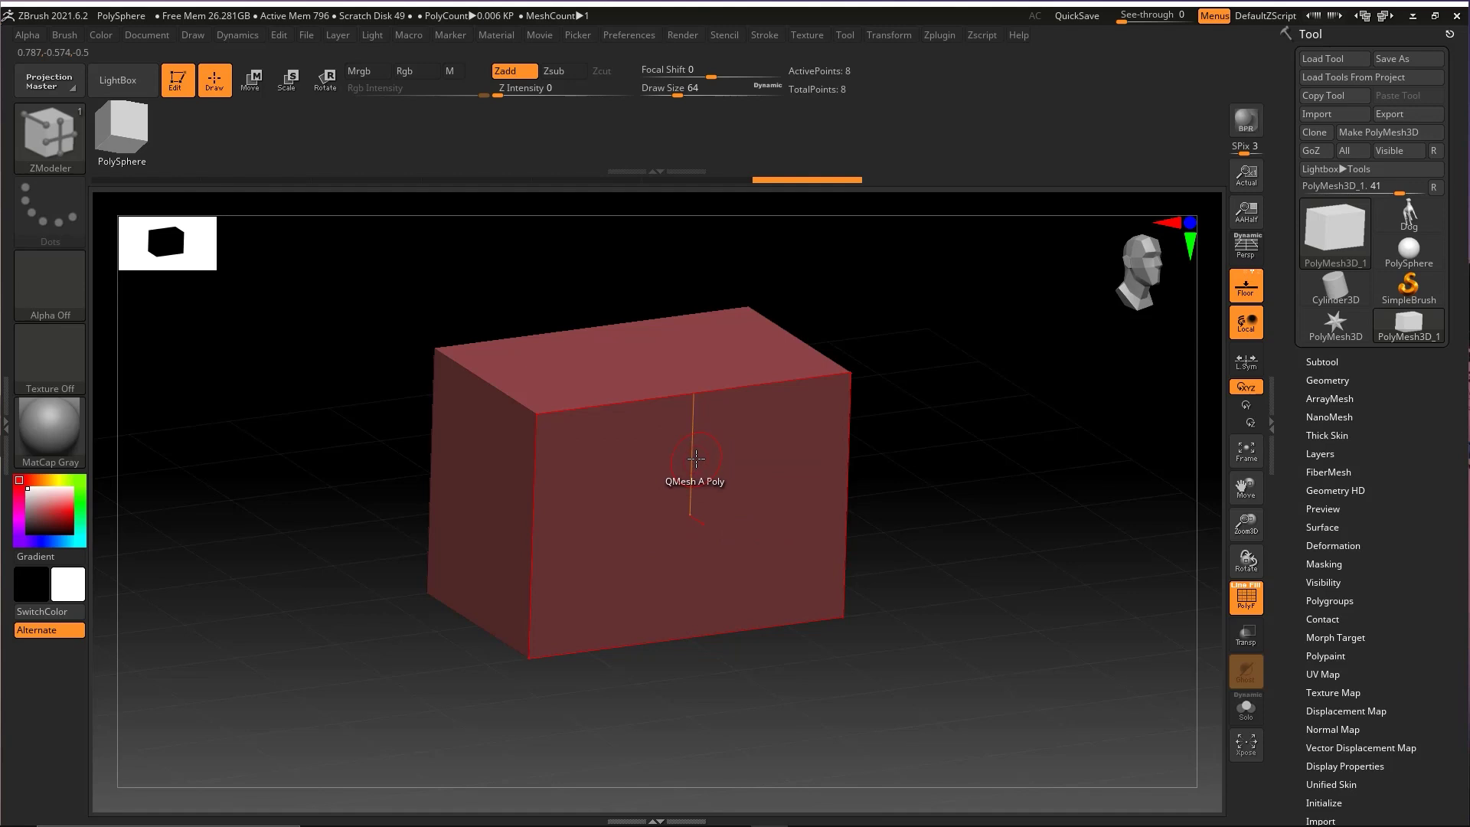
Step: Set the ZModeler polygon action to Inset with A Single Poly as target, and inset the box's front face to leave a narrow border
{"action": "left_click_drag", "start_coordinate": [693, 466], "coordinate": [604, 467]}
{"action": "left_click_drag", "start_coordinate": [695, 475], "coordinate": [759, 505]}
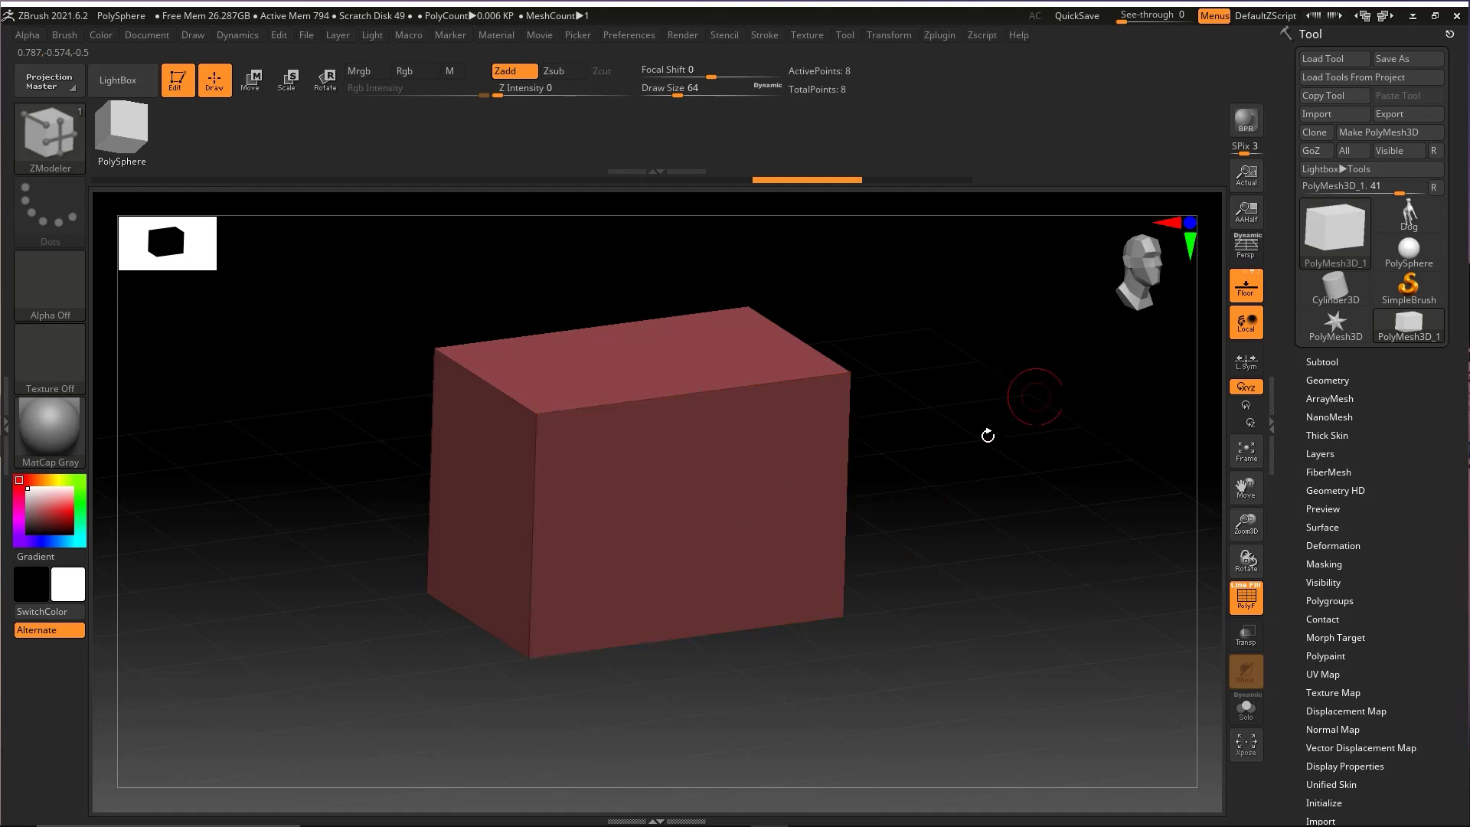
{"action": "key", "text": "ctrl+shift"}
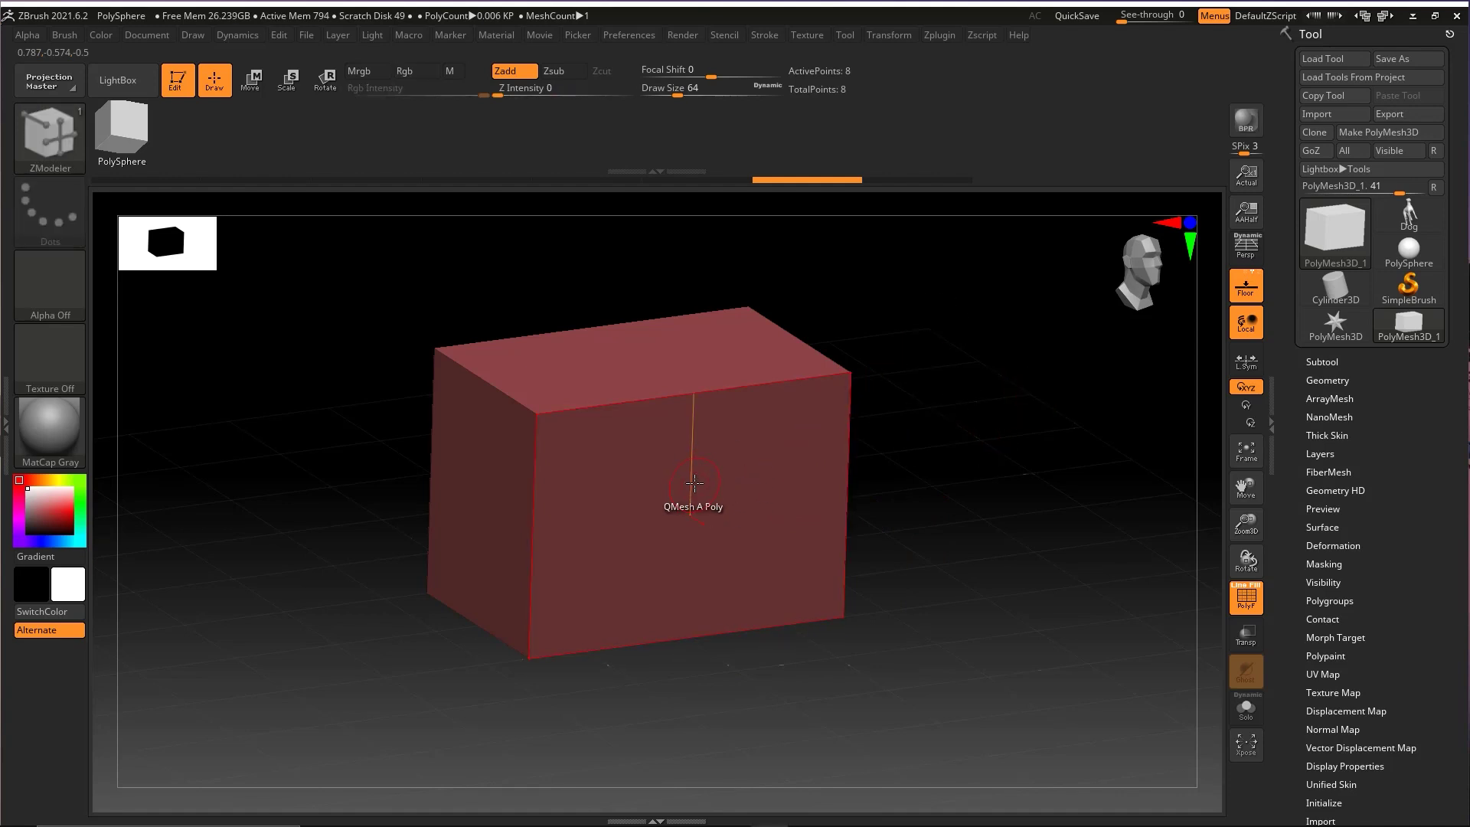
{"action": "key", "text": "space"}
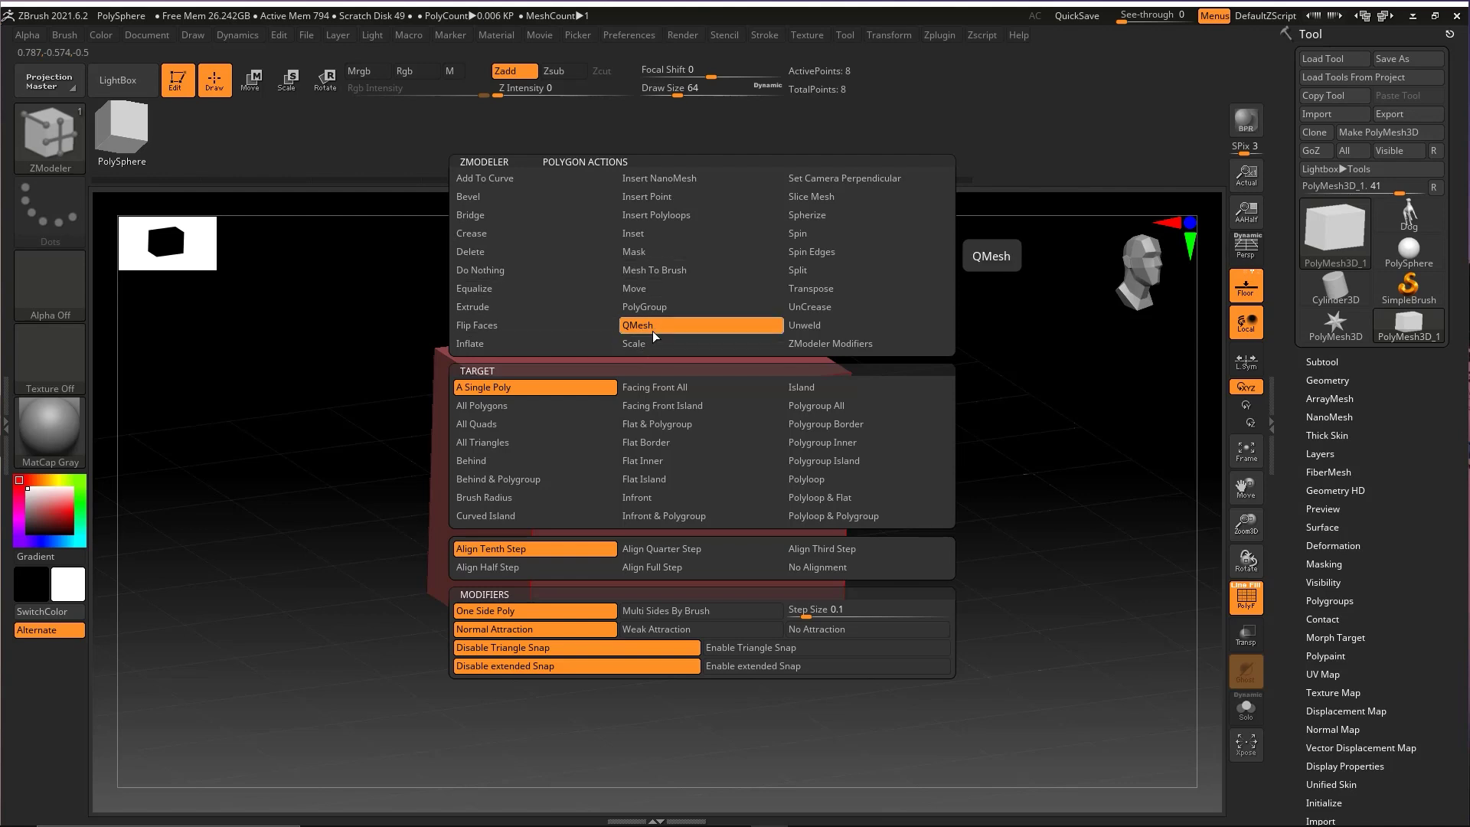
{"action": "left_click", "coordinate": [650, 235]}
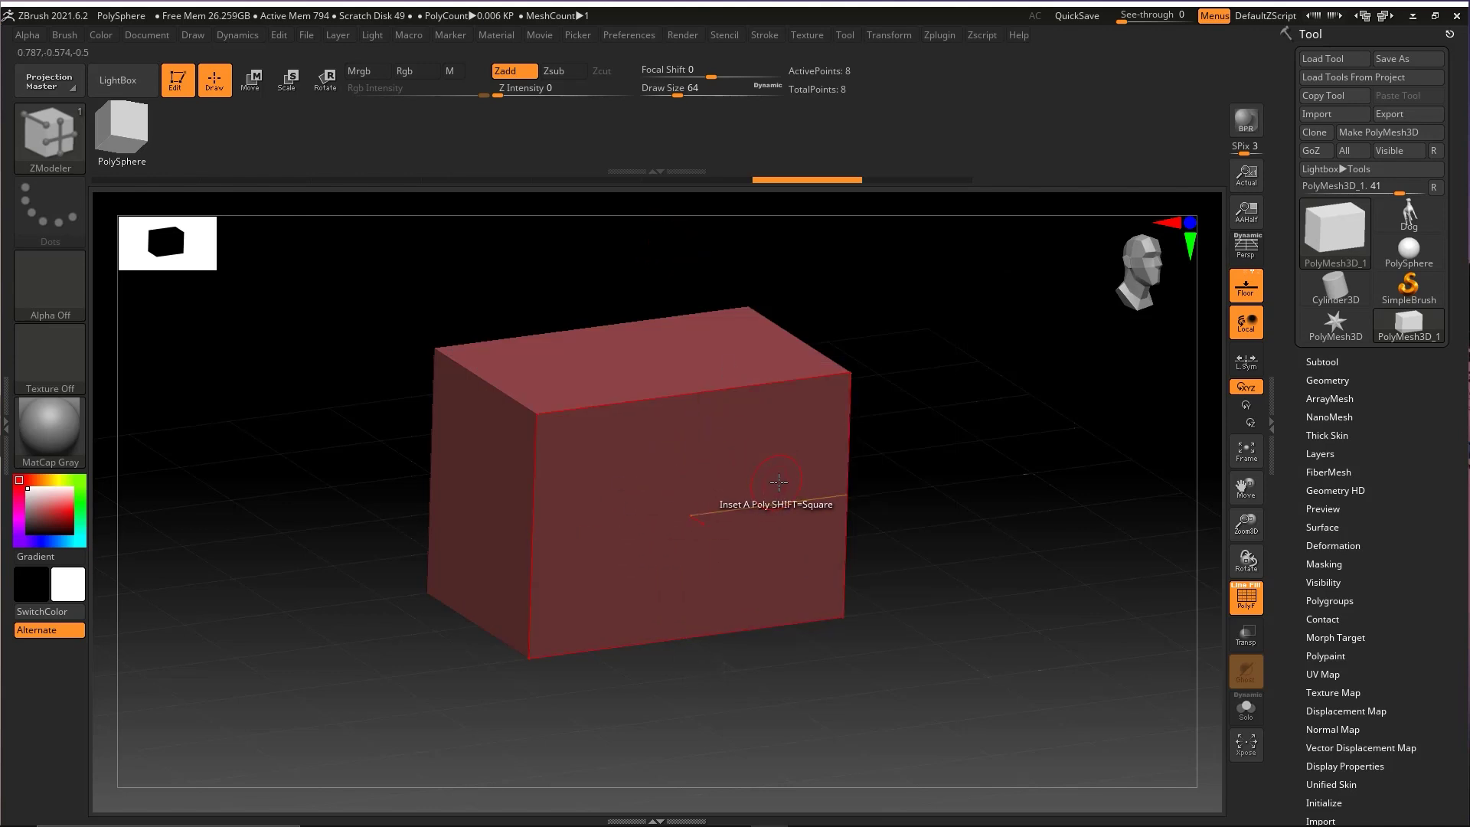
{"action": "left_click_drag", "start_coordinate": [788, 482], "coordinate": [755, 498]}
{"action": "left_click_drag", "start_coordinate": [931, 502], "coordinate": [967, 426]}
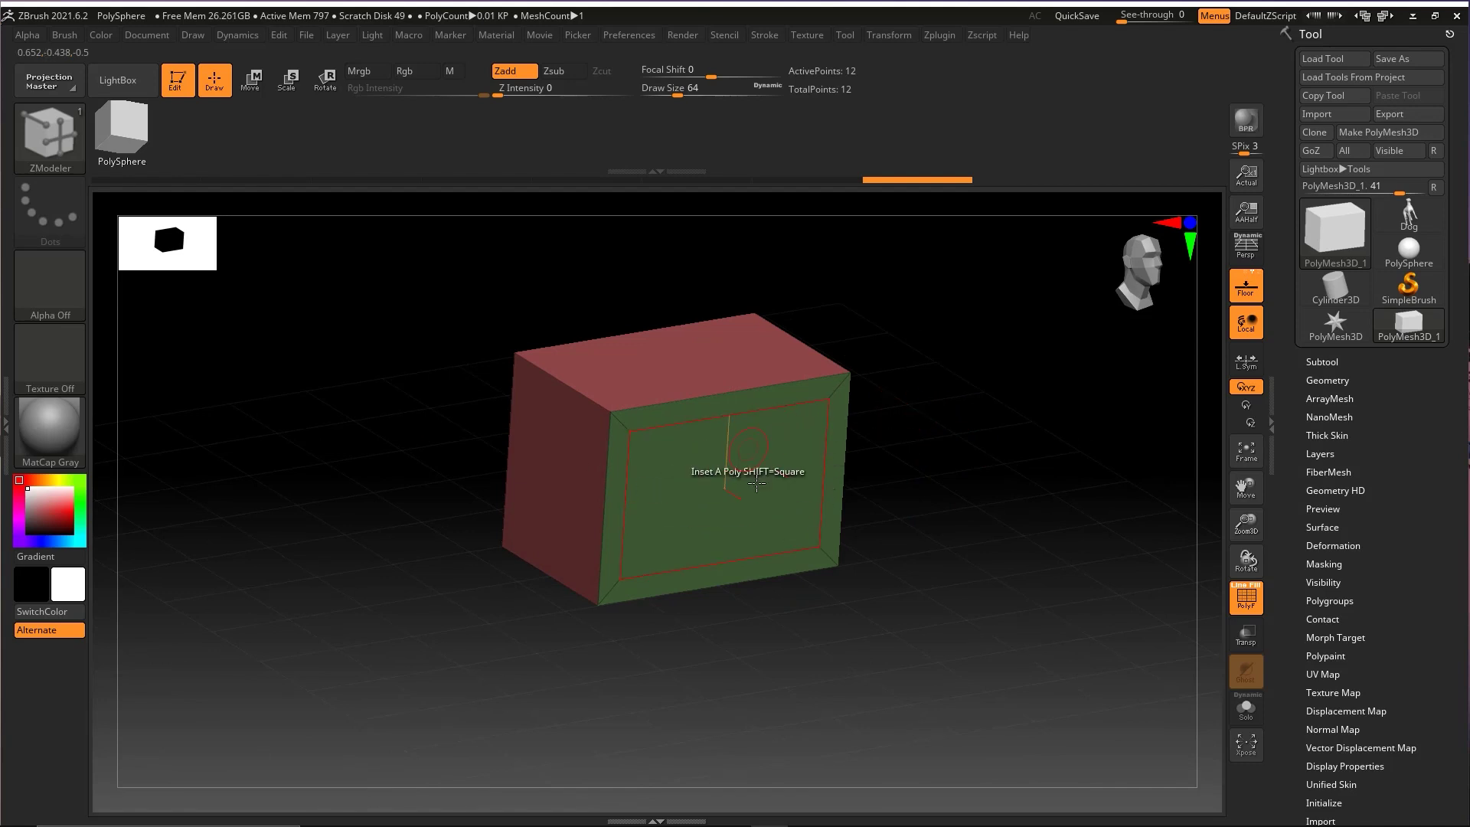
Step: Switch the polygon action to QMesh and push the inset front polygon inward to hollow out the opening
{"action": "key", "text": "space"}
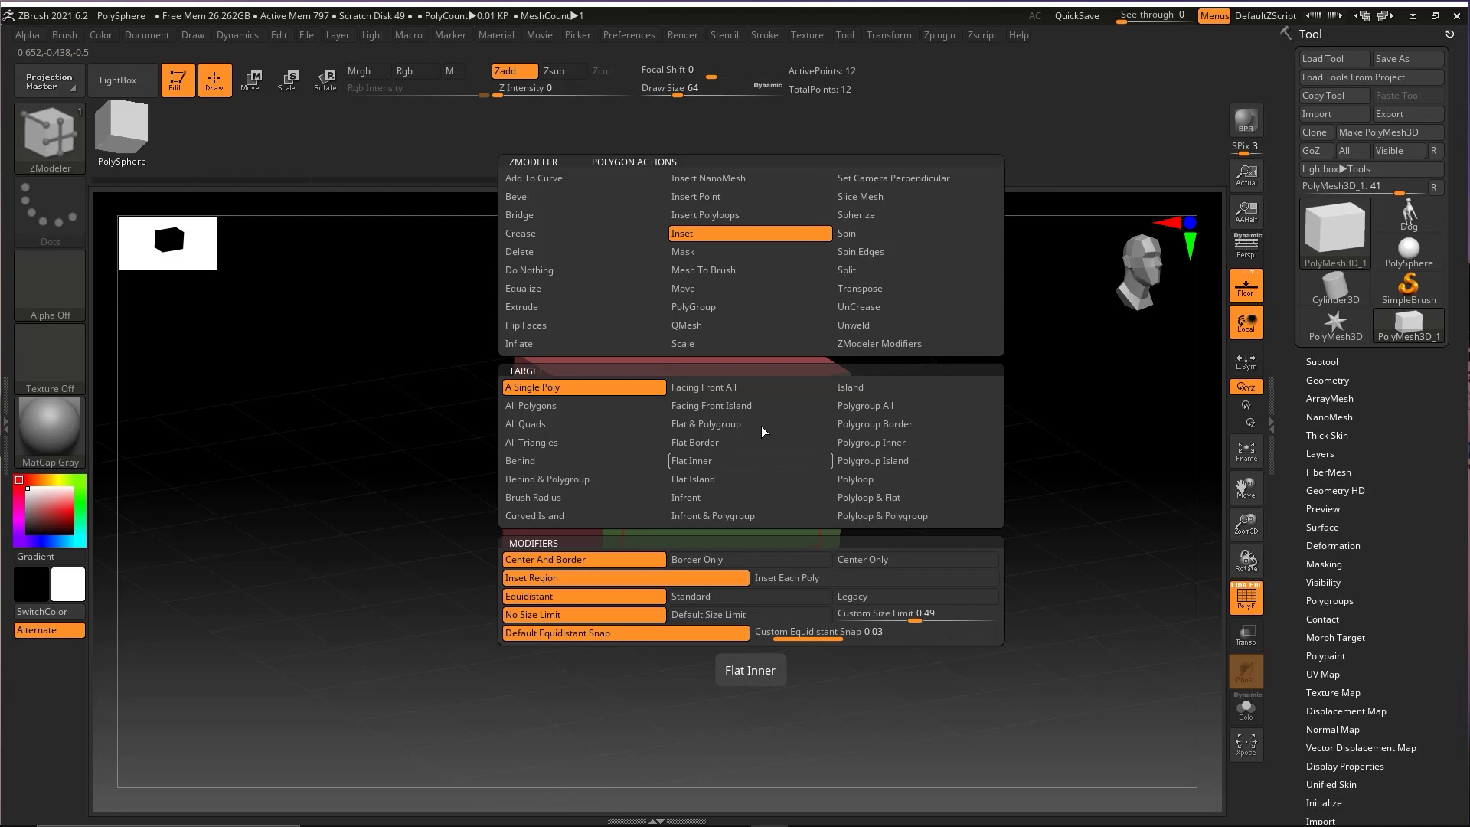
{"action": "left_click", "coordinate": [692, 324]}
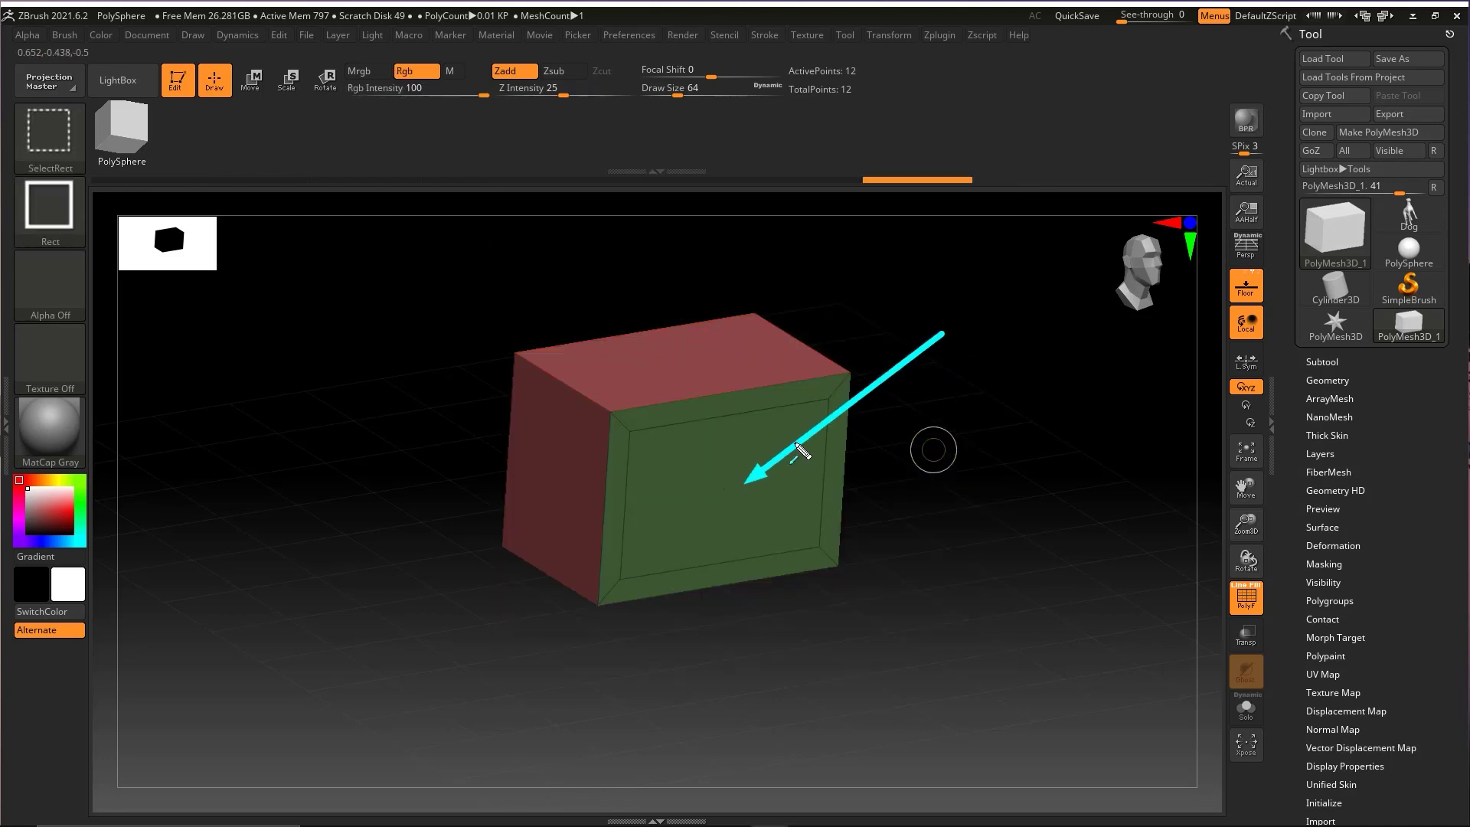
{"action": "left_click_drag", "start_coordinate": [935, 492], "coordinate": [912, 491]}
{"action": "left_click_drag", "start_coordinate": [744, 494], "coordinate": [648, 445]}
{"action": "left_click_drag", "start_coordinate": [954, 447], "coordinate": [1175, 449]}
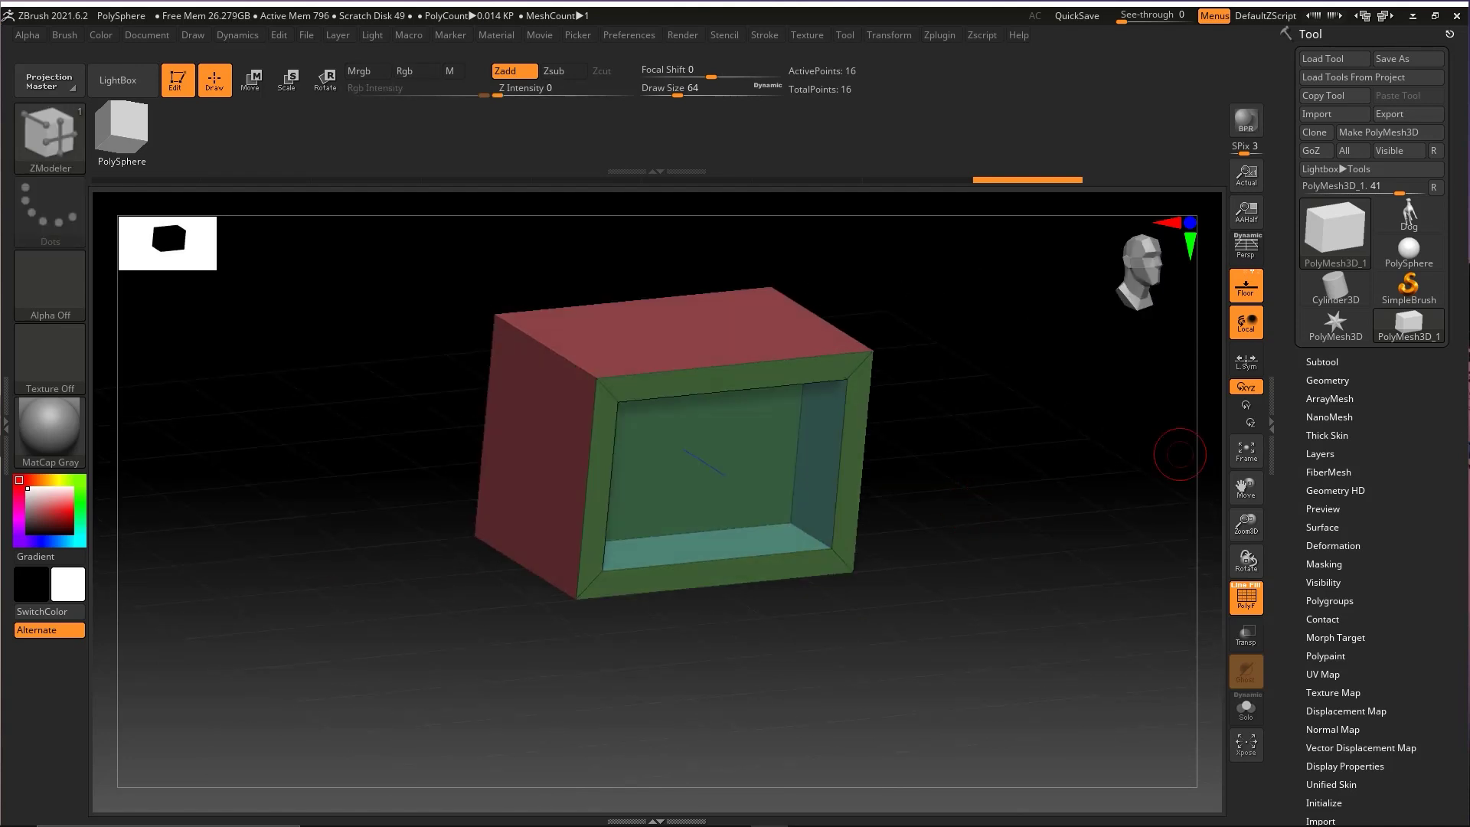
{"action": "left_click_drag", "start_coordinate": [1002, 452], "coordinate": [967, 463]}
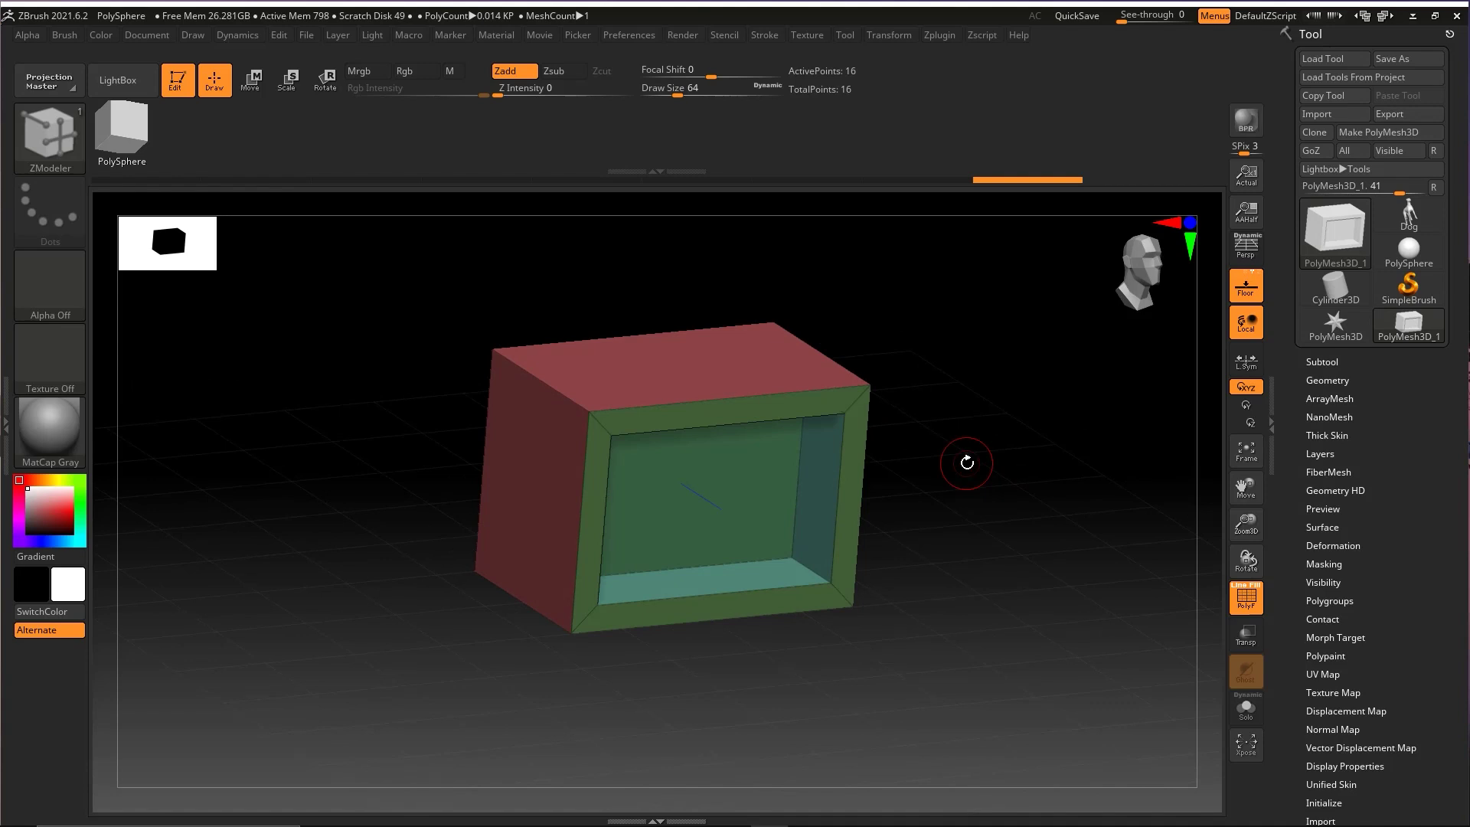
{"action": "mouse_move", "coordinate": [967, 462]}
{"action": "left_mouse_down"}
{"action": "mouse_move", "coordinate": [939, 426]}
{"action": "mouse_move", "coordinate": [931, 475]}
{"action": "left_mouse_up"}
Step: Turn on Dynamic Subdiv for the hollowed box in its Geometry settings
{"action": "key", "text": "ctrl+shift"}
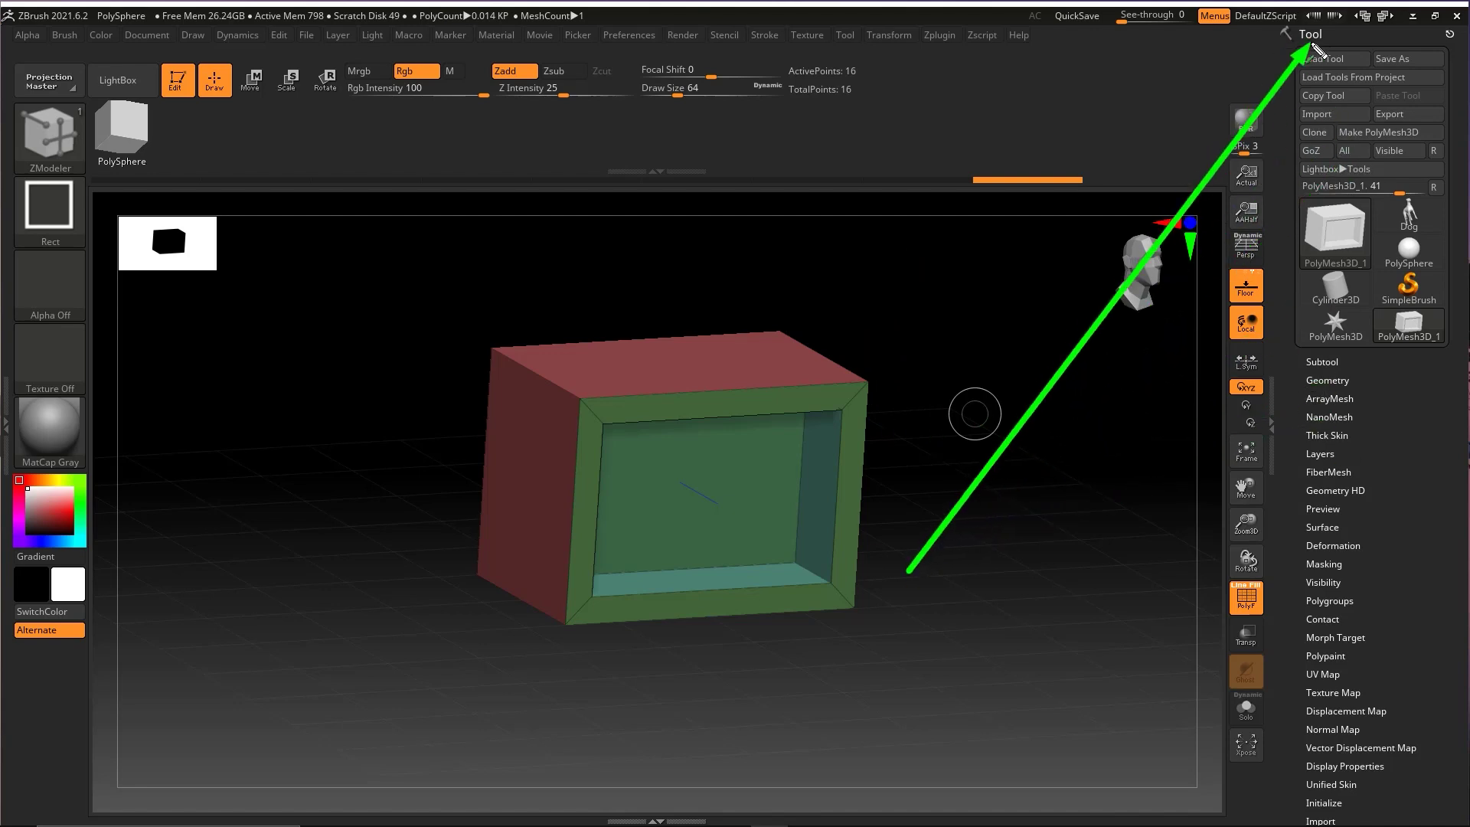
{"action": "left_click", "coordinate": [1327, 381]}
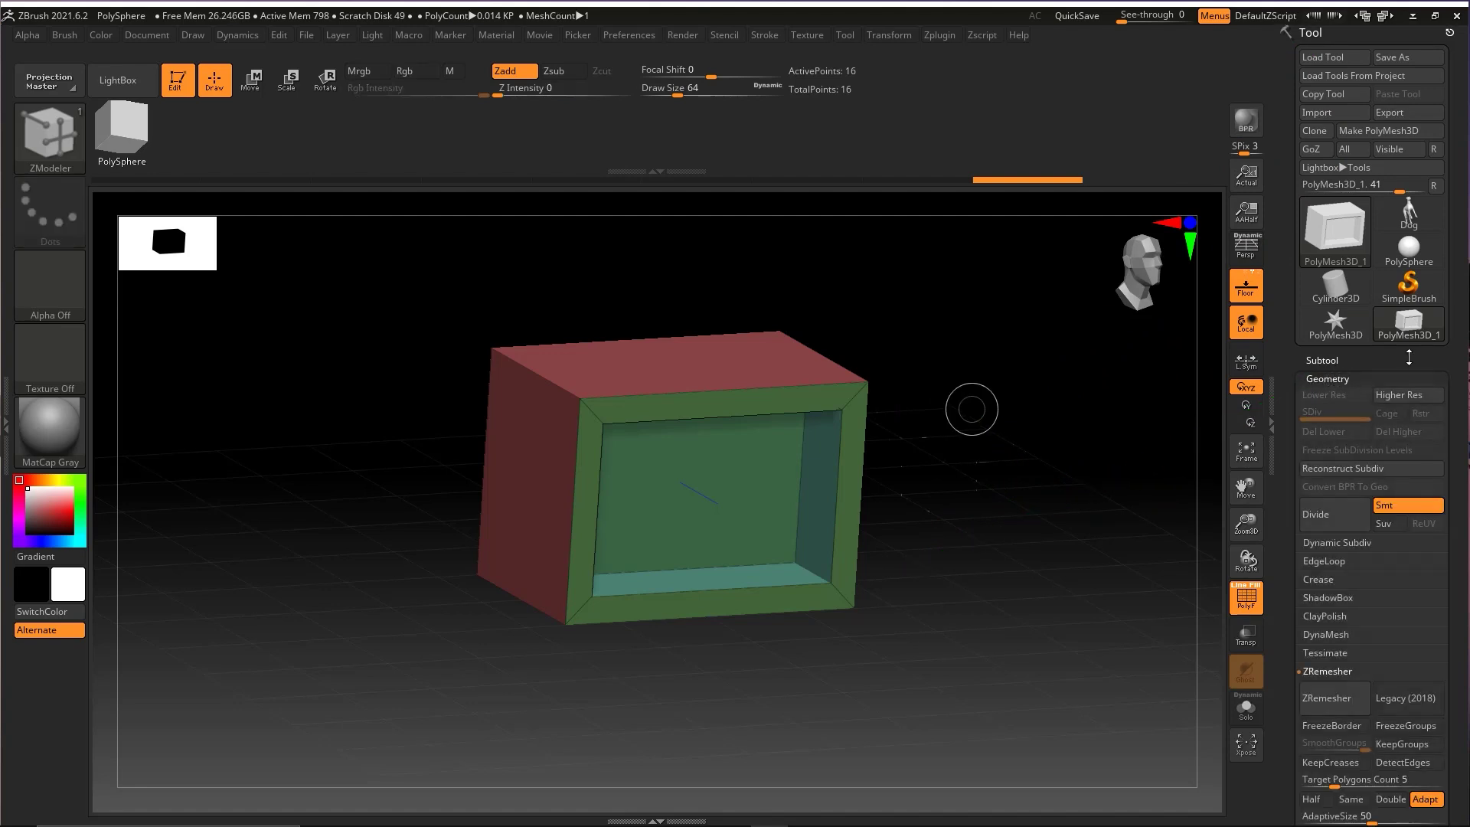
{"action": "left_click", "coordinate": [1332, 480]}
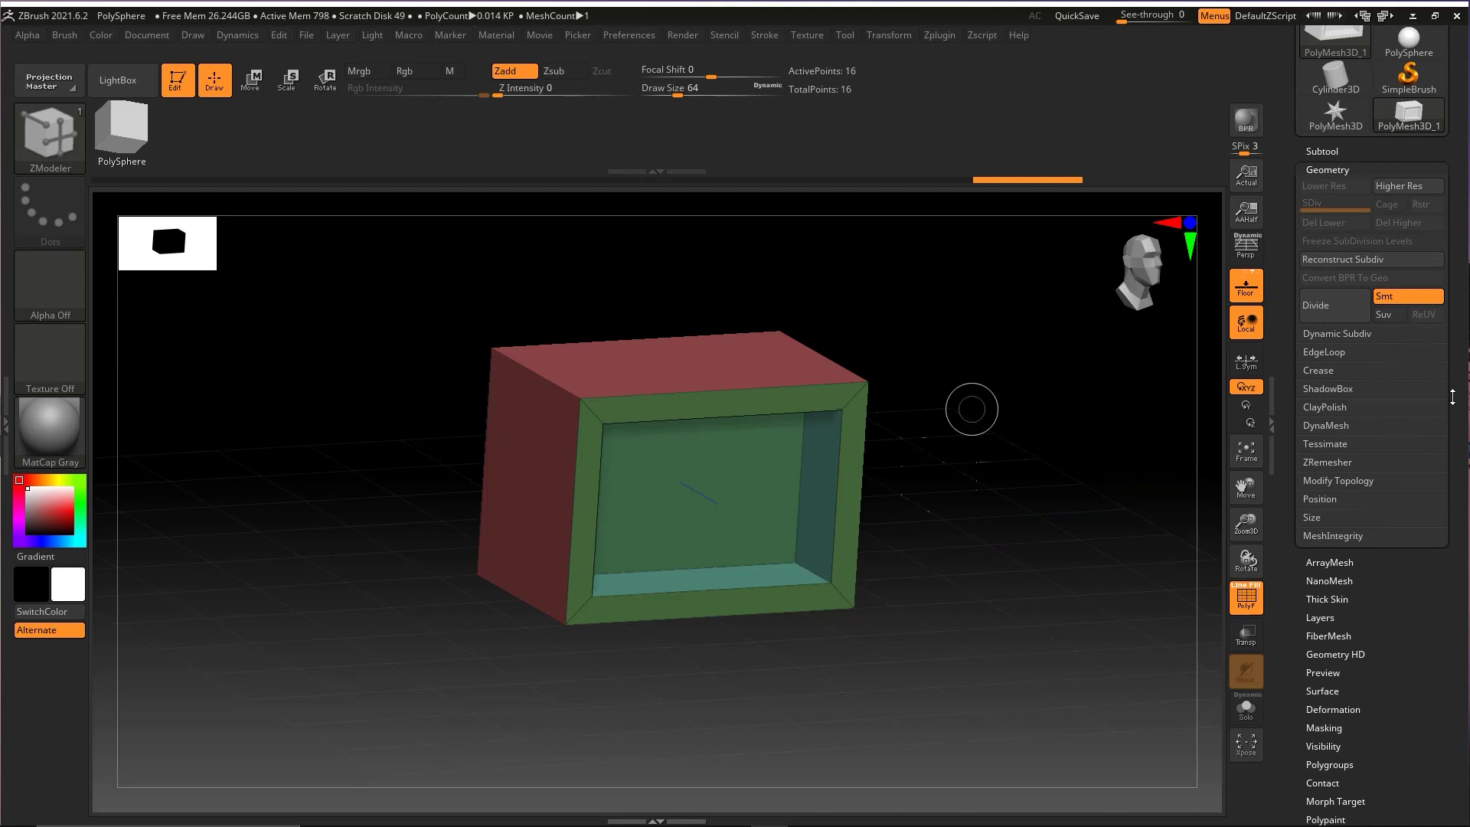
{"action": "left_click_drag", "start_coordinate": [1358, 430], "coordinate": [1364, 413]}
{"action": "mouse_move", "coordinate": [1169, 550]}
{"action": "left_mouse_down"}
{"action": "mouse_move", "coordinate": [1357, 323]}
{"action": "mouse_move", "coordinate": [1340, 426]}
{"action": "mouse_move", "coordinate": [1334, 336]}
{"action": "left_mouse_up"}
{"action": "left_click", "coordinate": [1337, 332]}
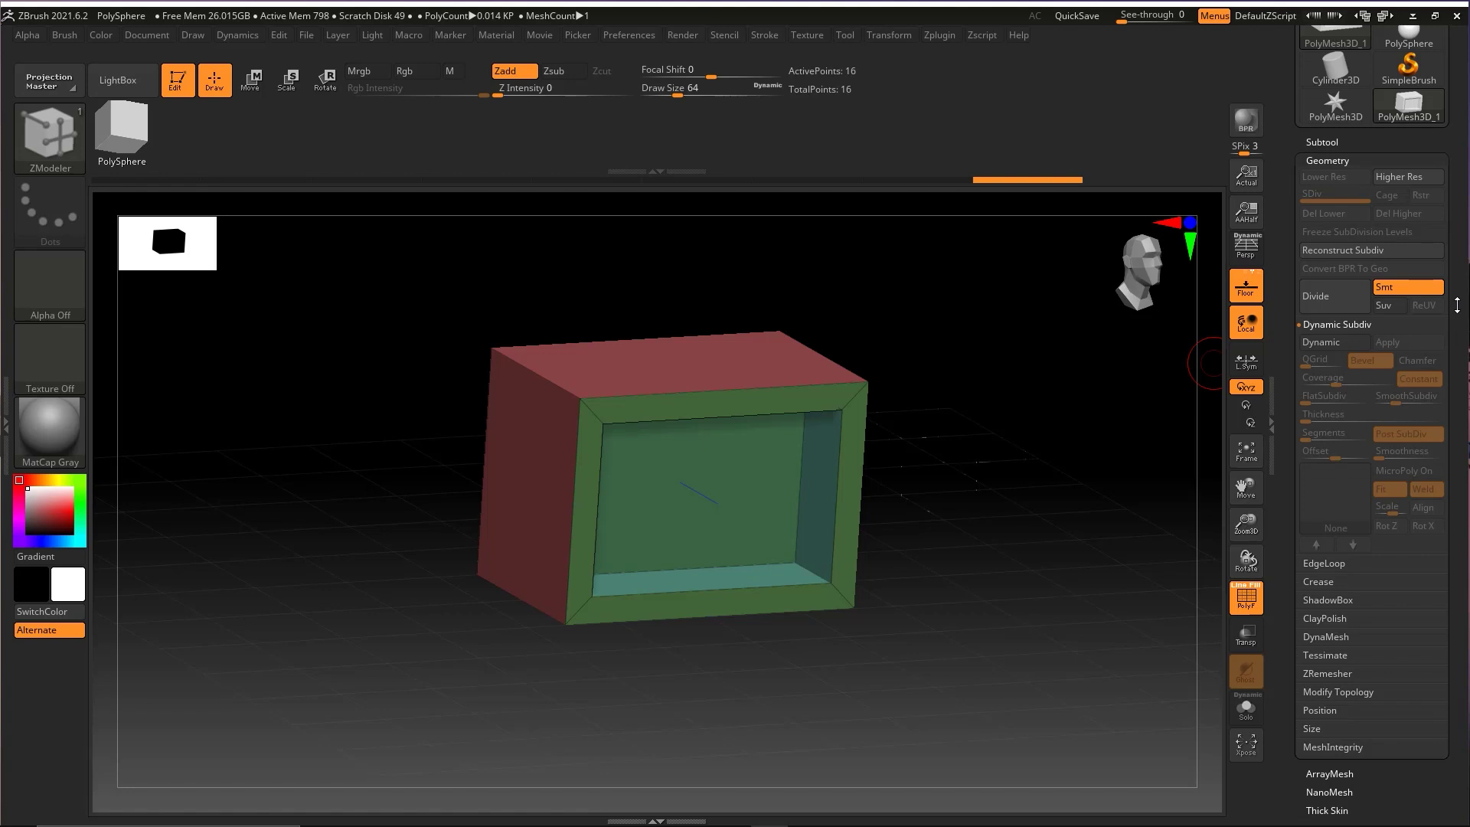
{"action": "left_click_drag", "start_coordinate": [1384, 232], "coordinate": [1335, 330], "text": "ctrl+shift"}
{"action": "left_click", "coordinate": [1335, 323]}
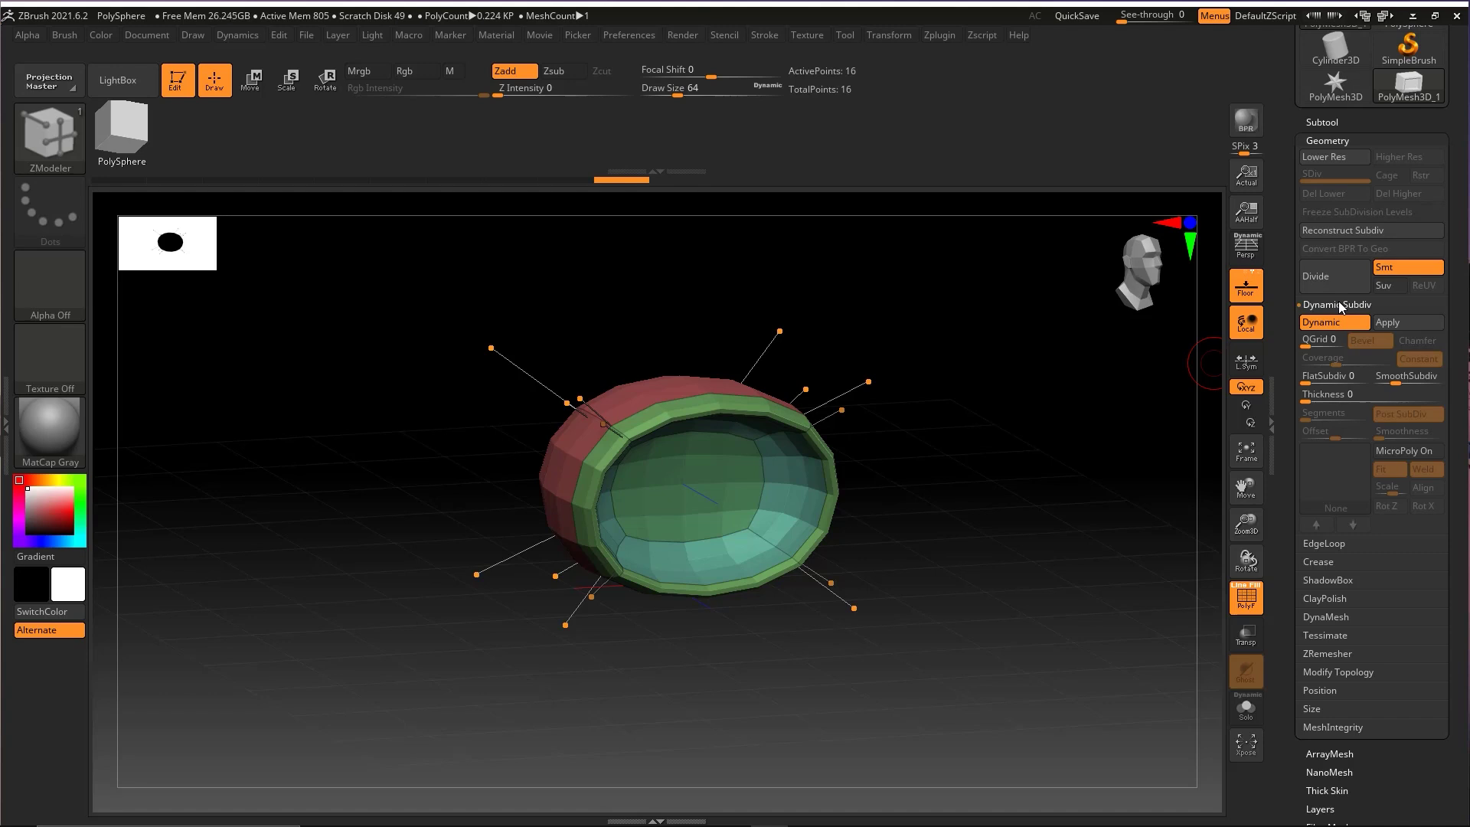
Step: Raise the box's FlatSubdiv level to 4 to tighten its rounded edges
{"action": "mouse_move", "coordinate": [1405, 247]}
{"action": "left_mouse_down"}
{"action": "mouse_move", "coordinate": [1350, 331]}
{"action": "mouse_move", "coordinate": [900, 418]}
{"action": "mouse_move", "coordinate": [693, 425]}
{"action": "mouse_move", "coordinate": [985, 312]}
{"action": "mouse_move", "coordinate": [1314, 275]}
{"action": "mouse_move", "coordinate": [1326, 389]}
{"action": "left_mouse_up"}
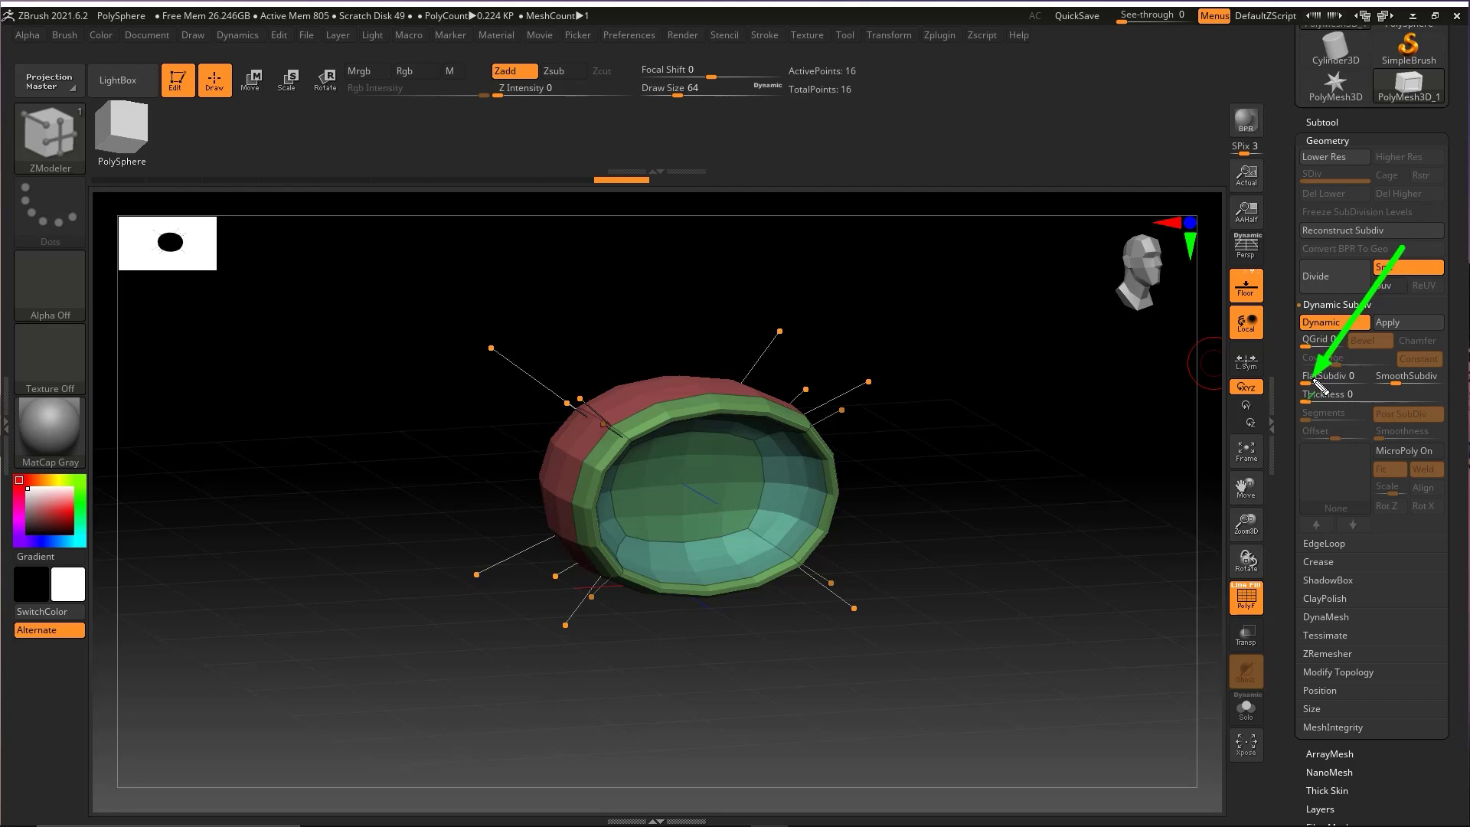
{"action": "left_click_drag", "start_coordinate": [1323, 392], "coordinate": [1320, 386]}
{"action": "left_click", "coordinate": [1312, 383]}
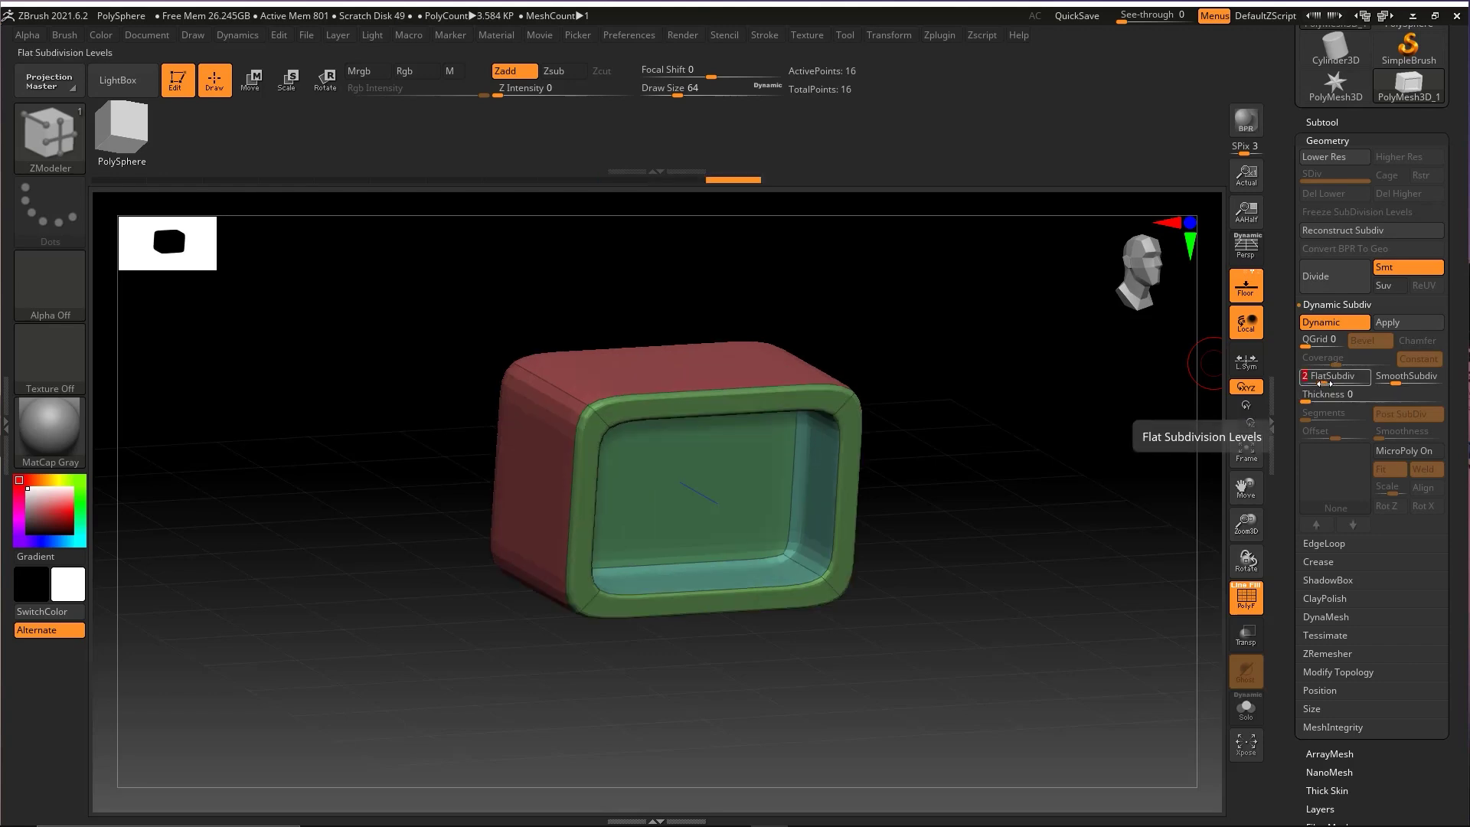
{"action": "left_click_drag", "start_coordinate": [1326, 381], "coordinate": [1342, 386]}
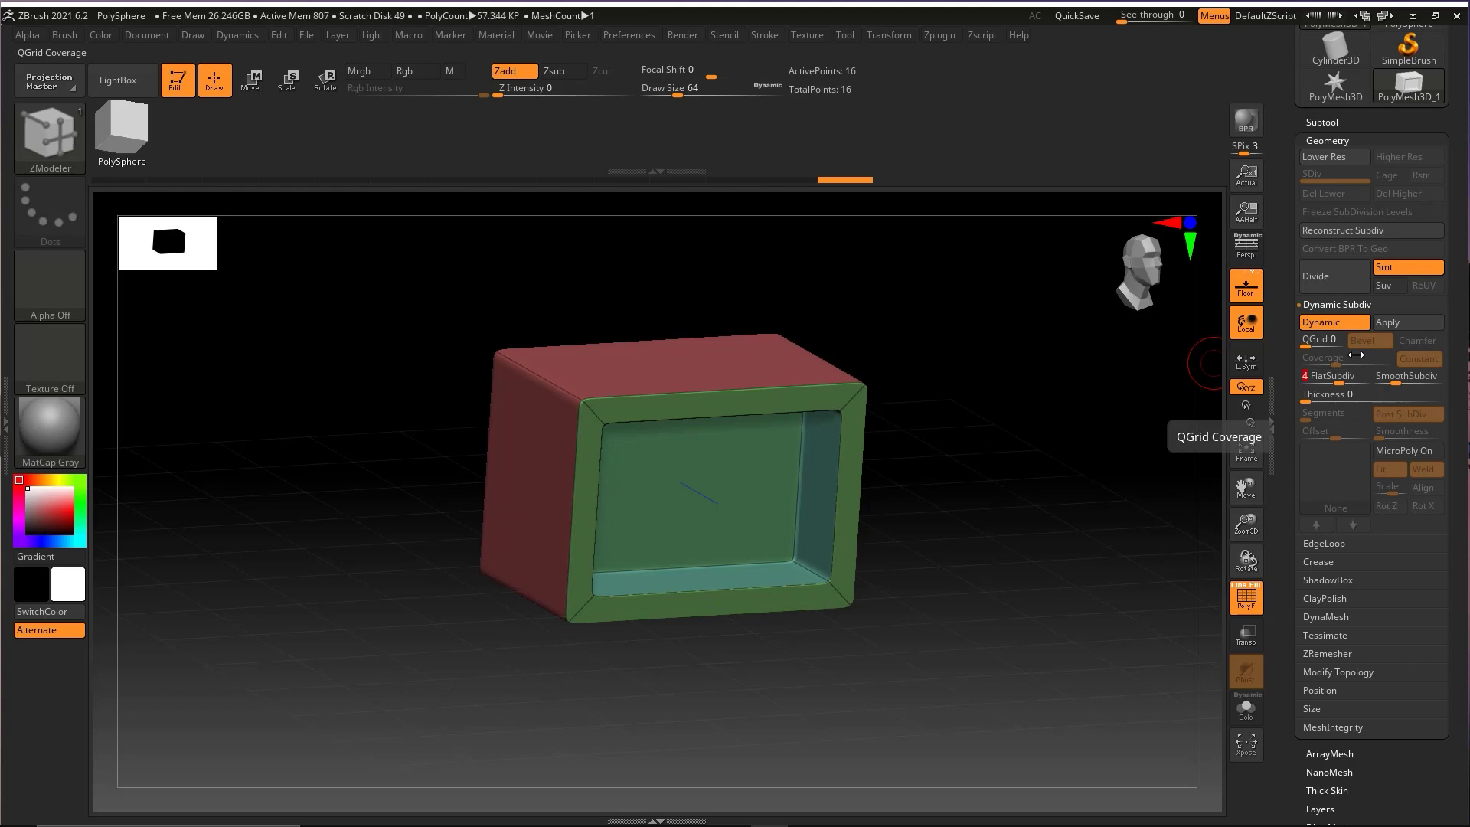
{"action": "left_click_drag", "start_coordinate": [1338, 383], "coordinate": [1336, 384]}
Step: Compare SmoothSubdiv levels 0 and 2 on the box's edges and settle on a SmoothSubdiv of 3
{"action": "key", "text": "ctrl+shift+3"}
{"action": "mouse_move", "coordinate": [626, 245]}
{"action": "left_mouse_down"}
{"action": "mouse_move", "coordinate": [506, 363]}
{"action": "mouse_move", "coordinate": [567, 395]}
{"action": "mouse_move", "coordinate": [553, 389]}
{"action": "left_mouse_up"}
{"action": "key", "text": "Escape"}
{"action": "left_click_drag", "start_coordinate": [565, 325], "coordinate": [451, 360], "text": "alt"}
{"action": "mouse_move", "coordinate": [285, 388]}
{"action": "left_mouse_down"}
{"action": "mouse_move", "coordinate": [368, 516]}
{"action": "mouse_move", "coordinate": [452, 335]}
{"action": "left_mouse_up"}
{"action": "key", "text": "ctrl+shift+3"}
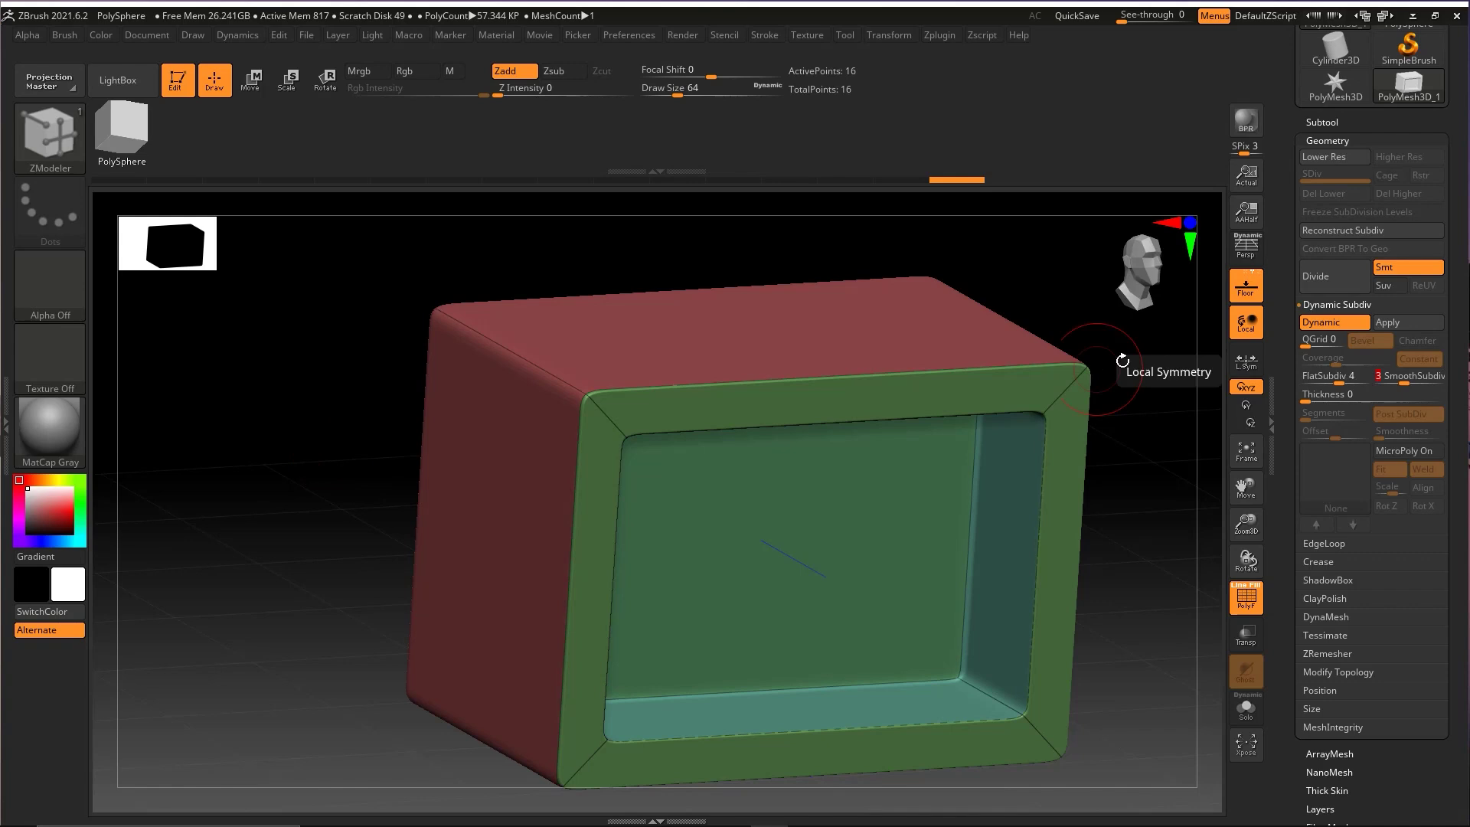
{"action": "left_click", "coordinate": [1380, 383]}
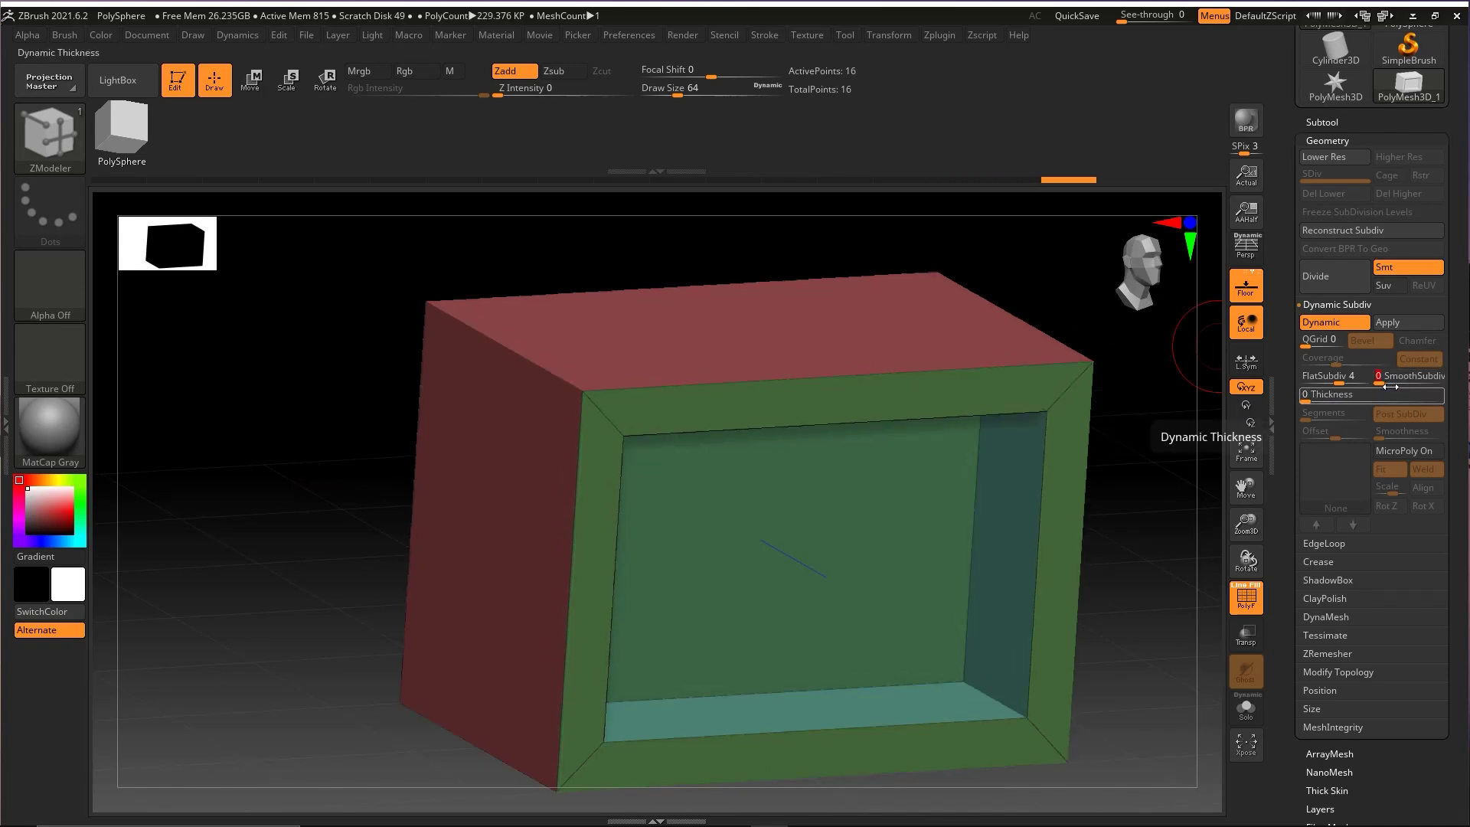
{"action": "left_click", "coordinate": [1386, 382]}
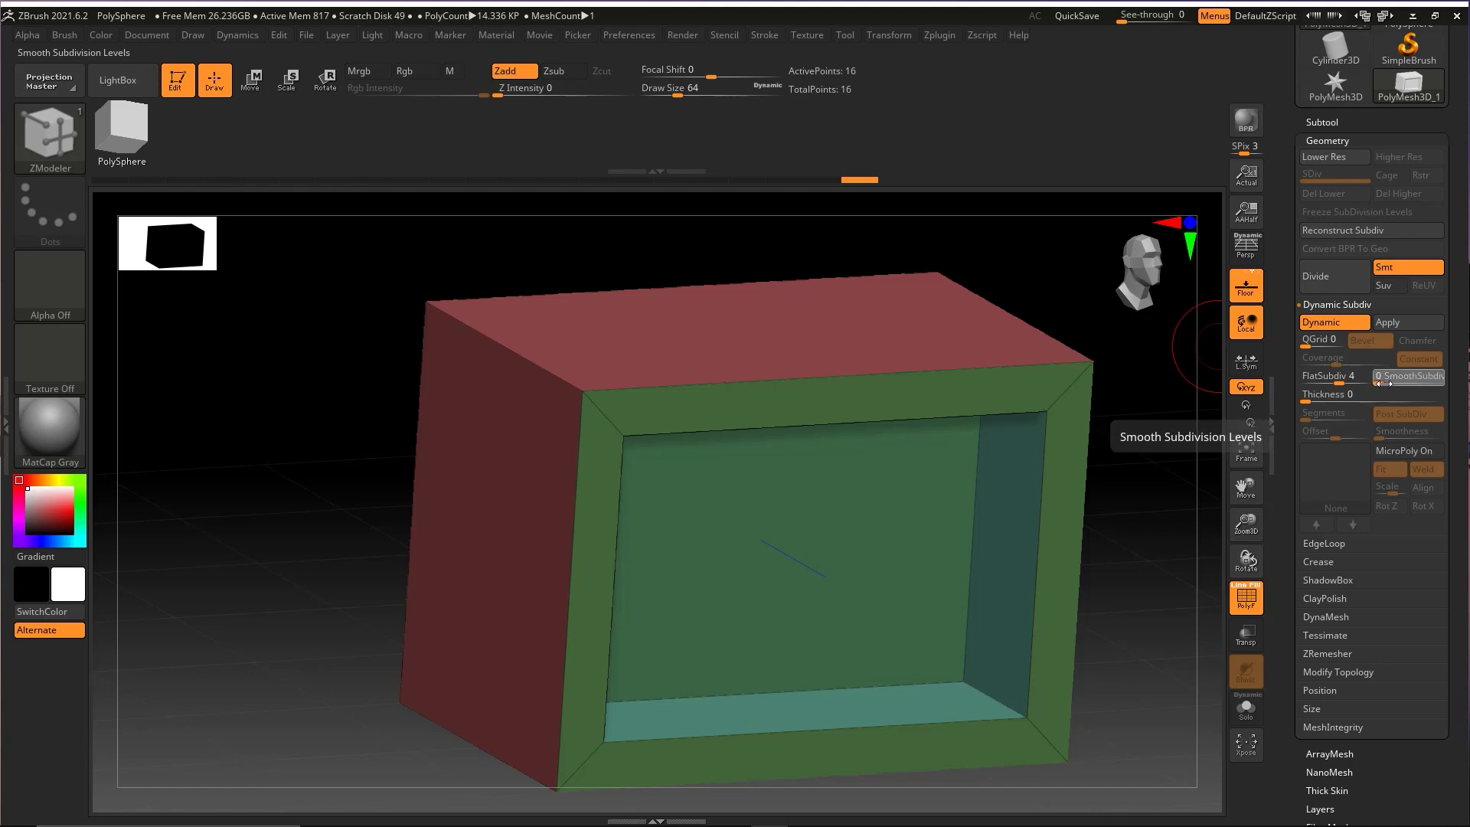
{"action": "left_click_drag", "start_coordinate": [1389, 380], "coordinate": [1393, 382]}
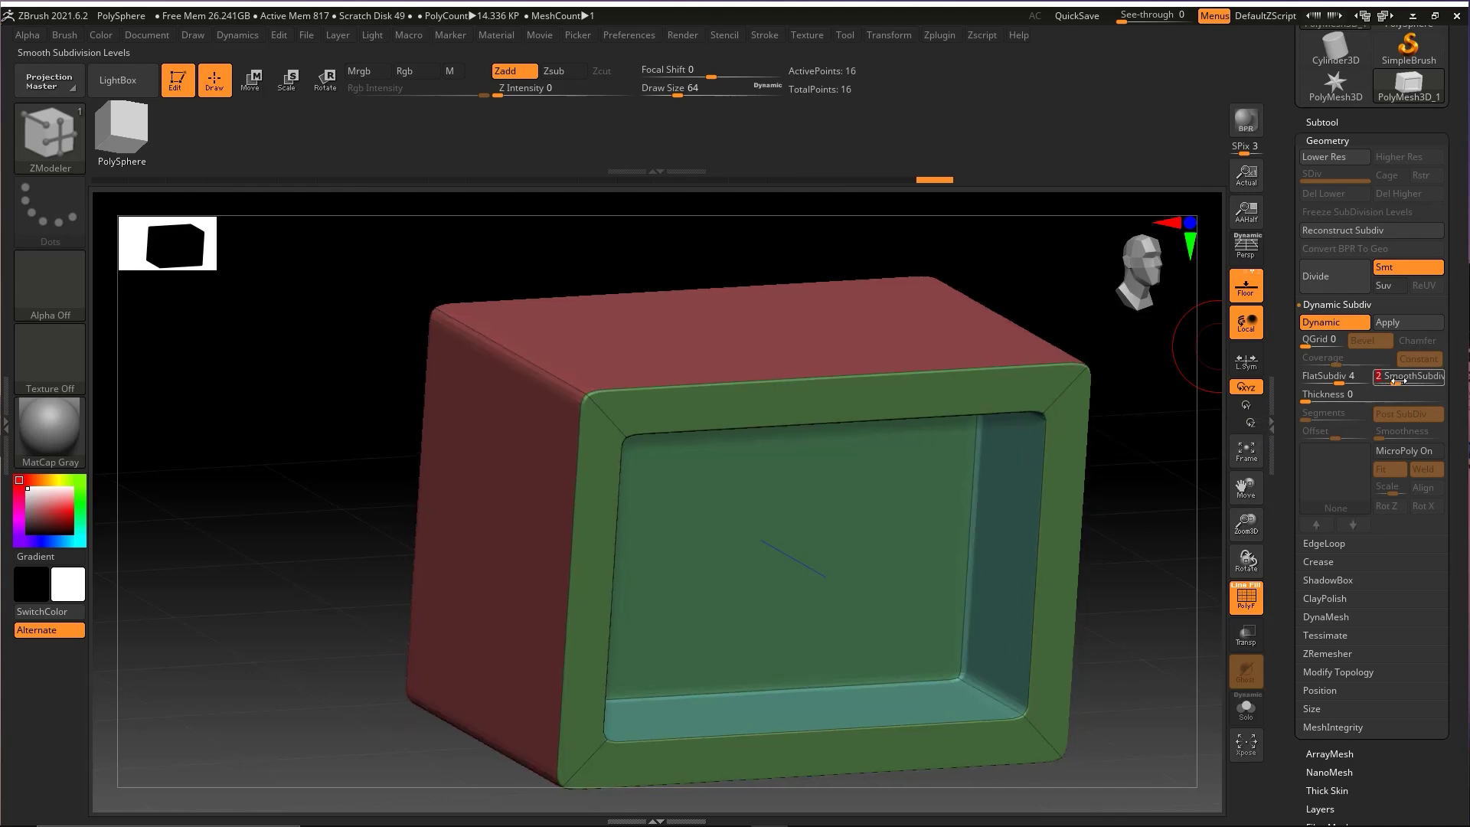
{"action": "key", "text": "d"}
{"action": "key", "text": "shift"}
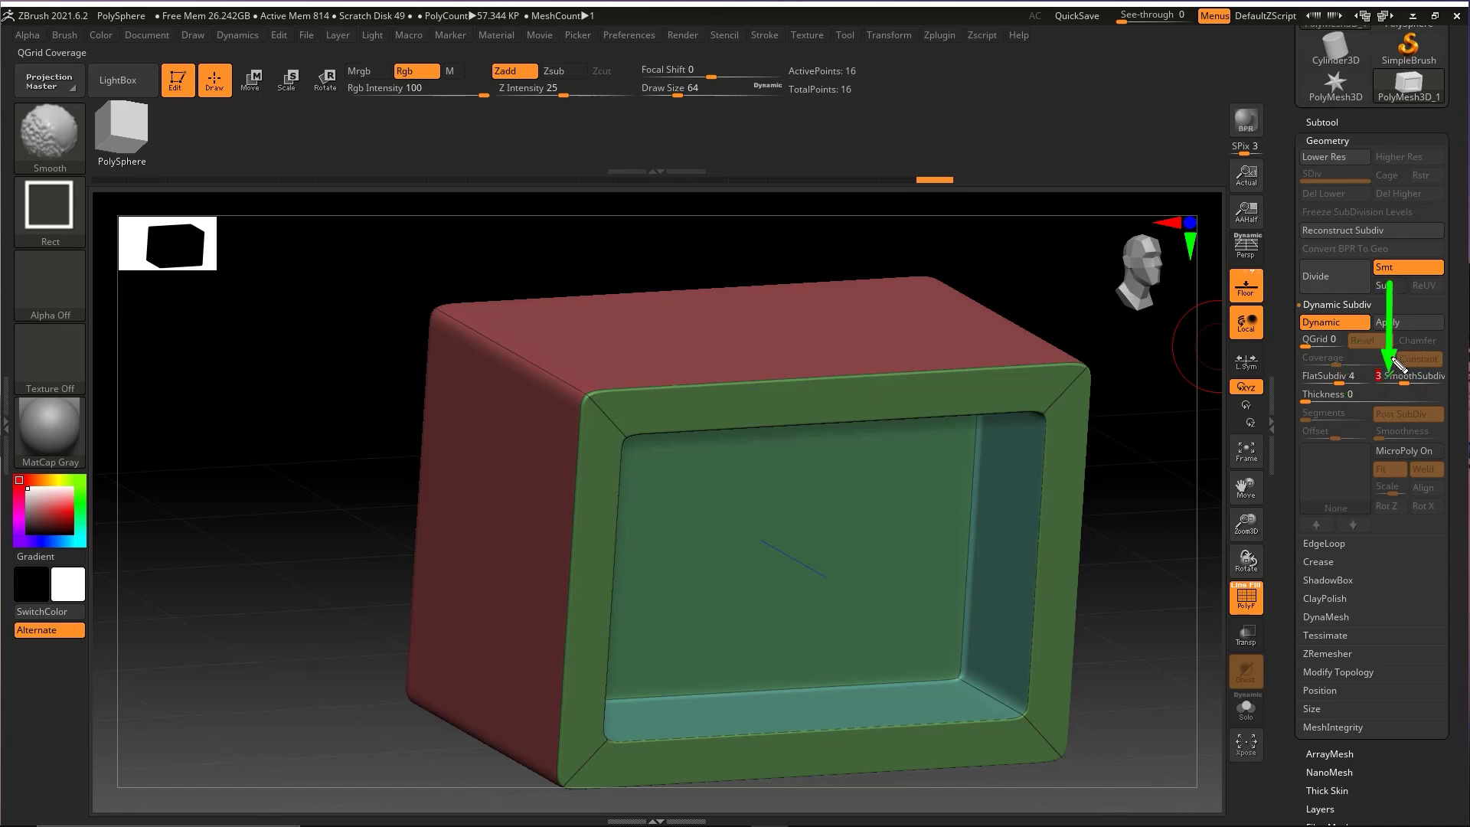
Step: Insert a Cube3D as a new subtool beneath the box and make it the active subtool
{"action": "mouse_move", "coordinate": [1128, 396]}
{"action": "left_mouse_down"}
{"action": "mouse_move", "coordinate": [1036, 384]}
{"action": "mouse_move", "coordinate": [1000, 449]}
{"action": "mouse_move", "coordinate": [965, 426]}
{"action": "mouse_move", "coordinate": [935, 482]}
{"action": "left_mouse_up"}
{"action": "key", "text": "ctrl+shift"}
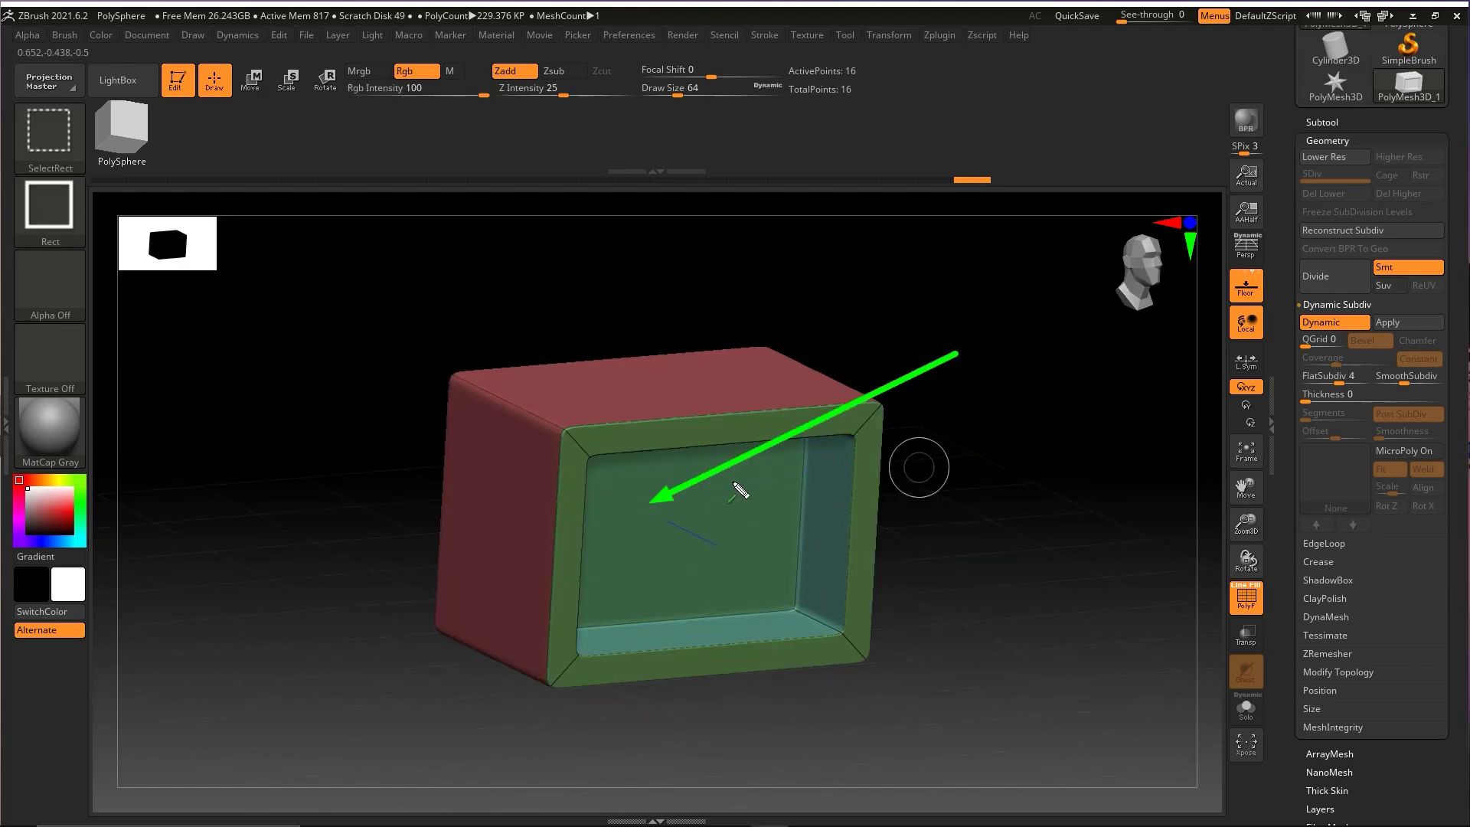
{"action": "left_click", "coordinate": [1322, 123]}
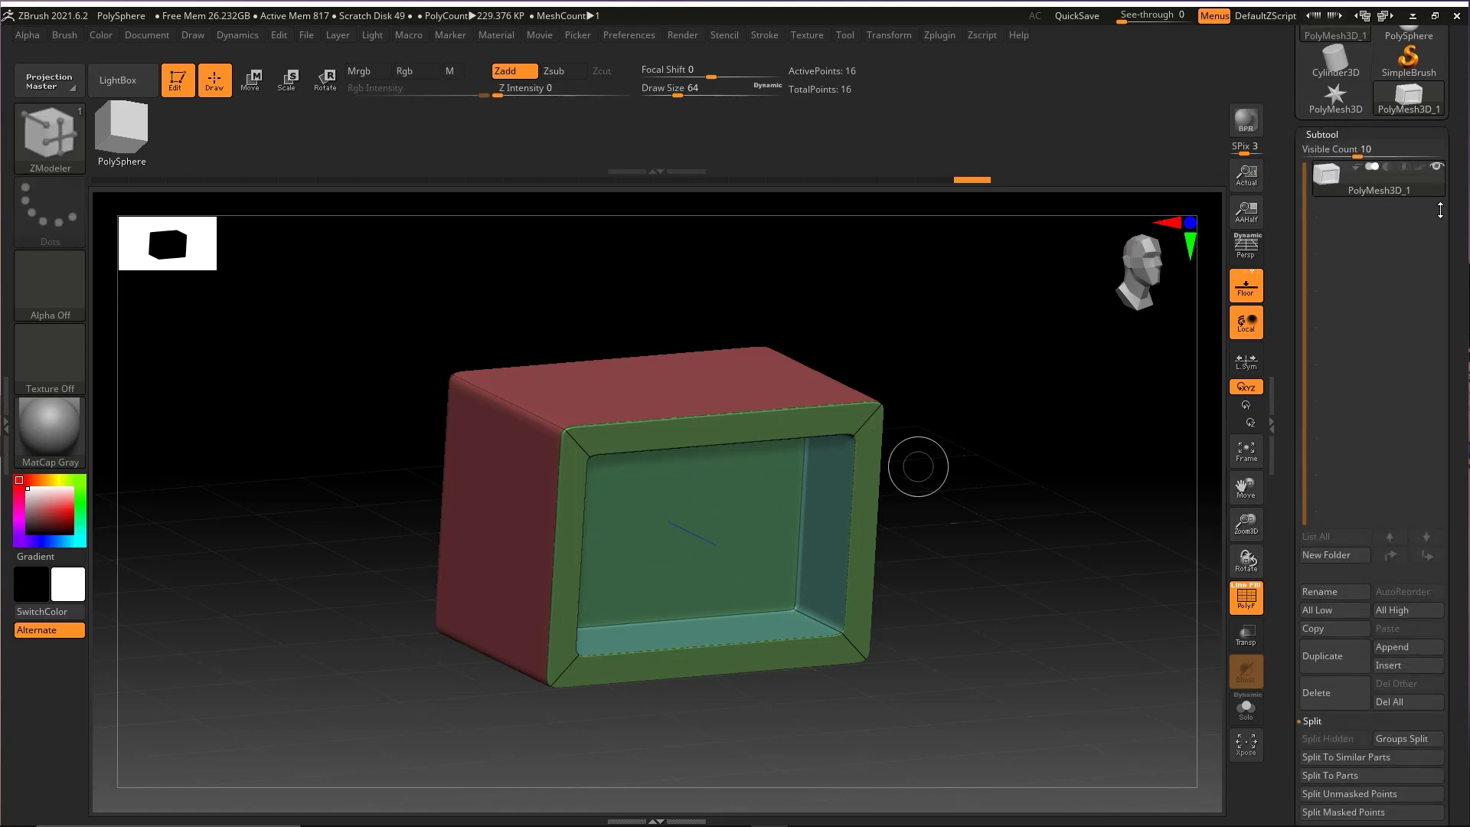
{"action": "key", "text": "ctrl+shift"}
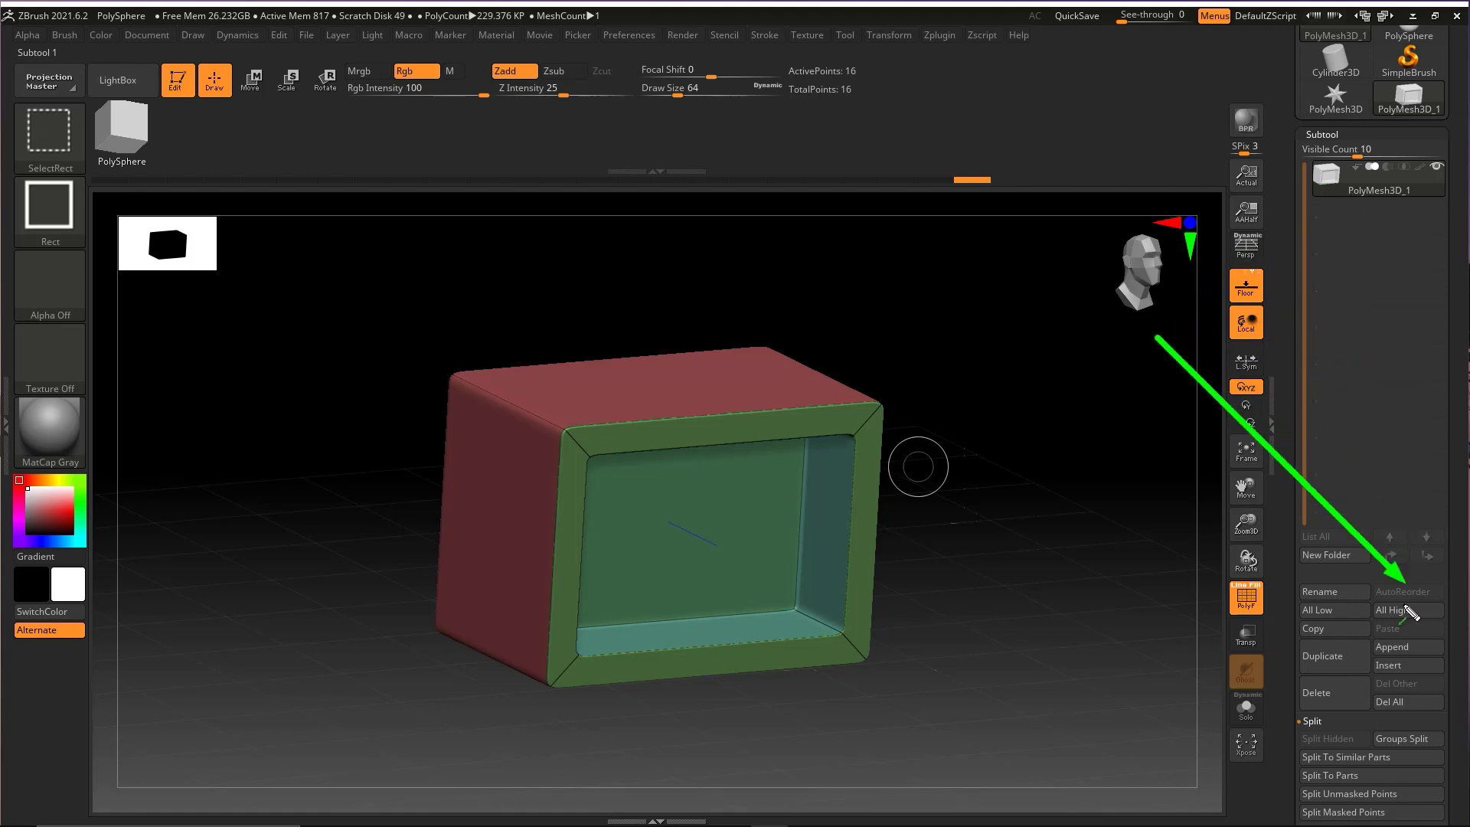
{"action": "left_click", "coordinate": [1396, 672]}
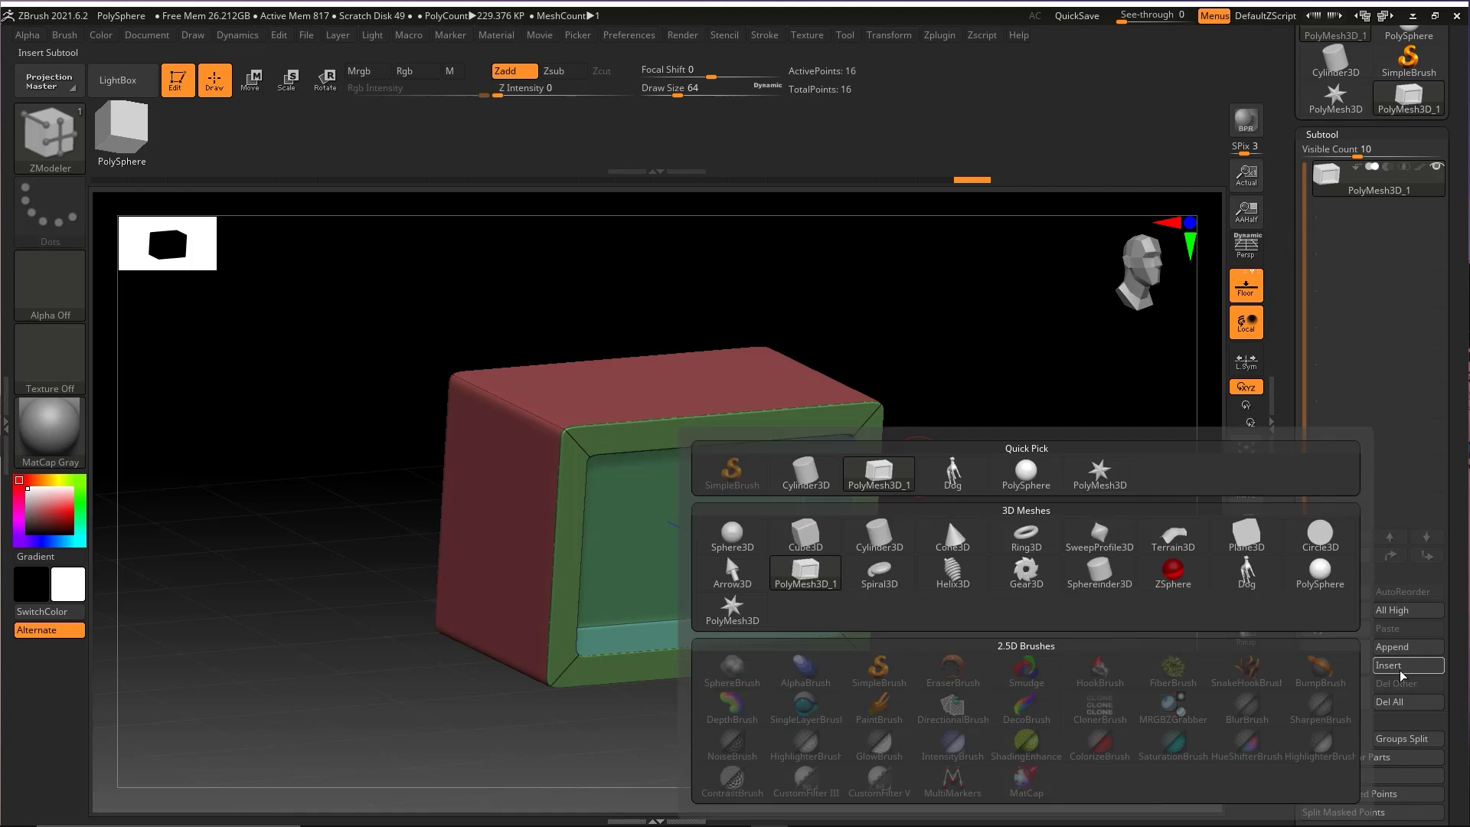
{"action": "left_click", "coordinate": [794, 548]}
{"action": "left_click_drag", "start_coordinate": [980, 491], "coordinate": [963, 576]}
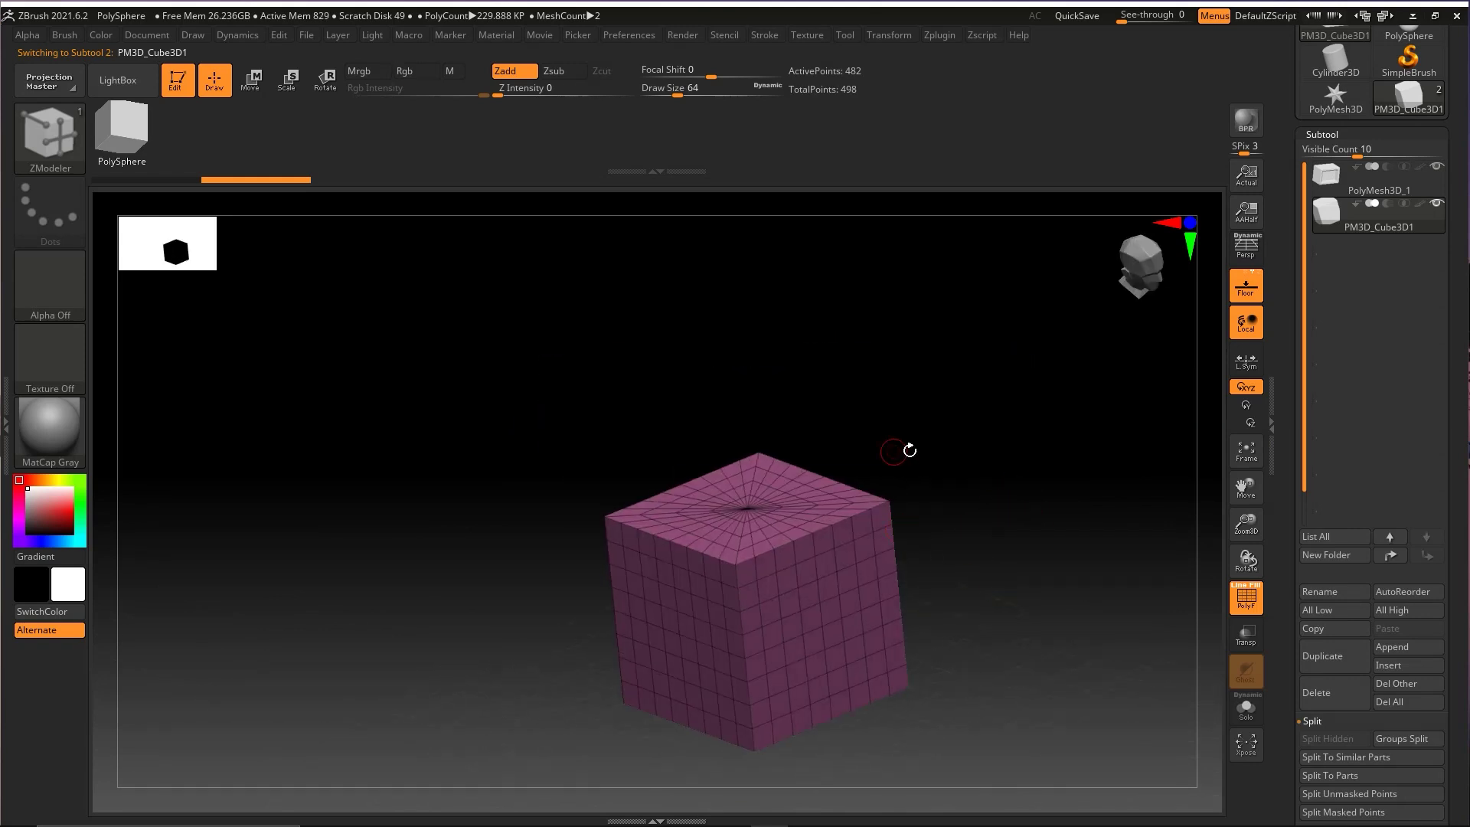
Step: Bring up the transform gizmo on the inserted cube, cycling through the Move, Scale and Rotate modes and ending in Move
{"action": "key", "text": "ctrl+shift"}
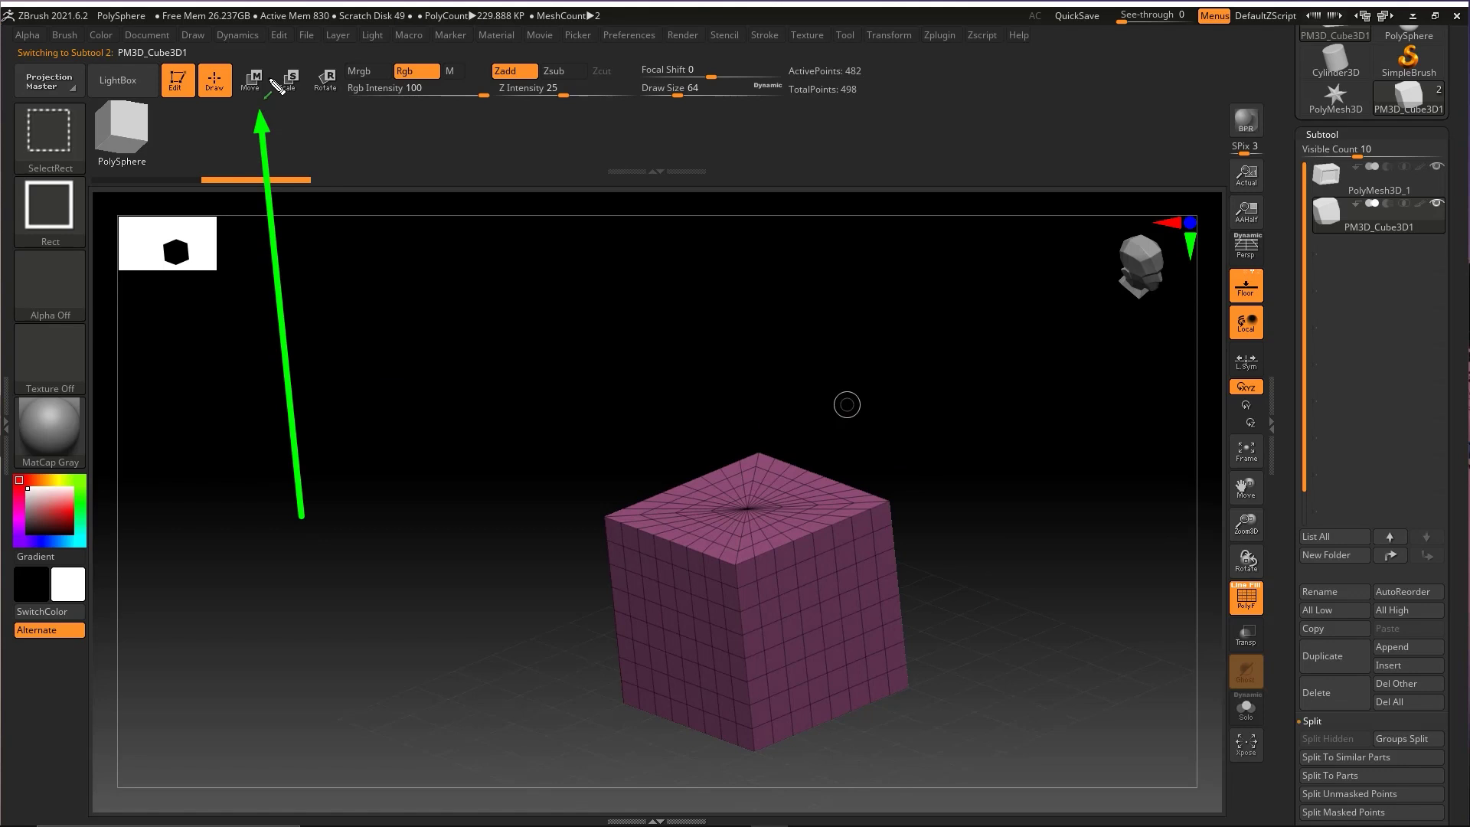
{"action": "key", "text": "Escape"}
{"action": "key", "text": "w"}
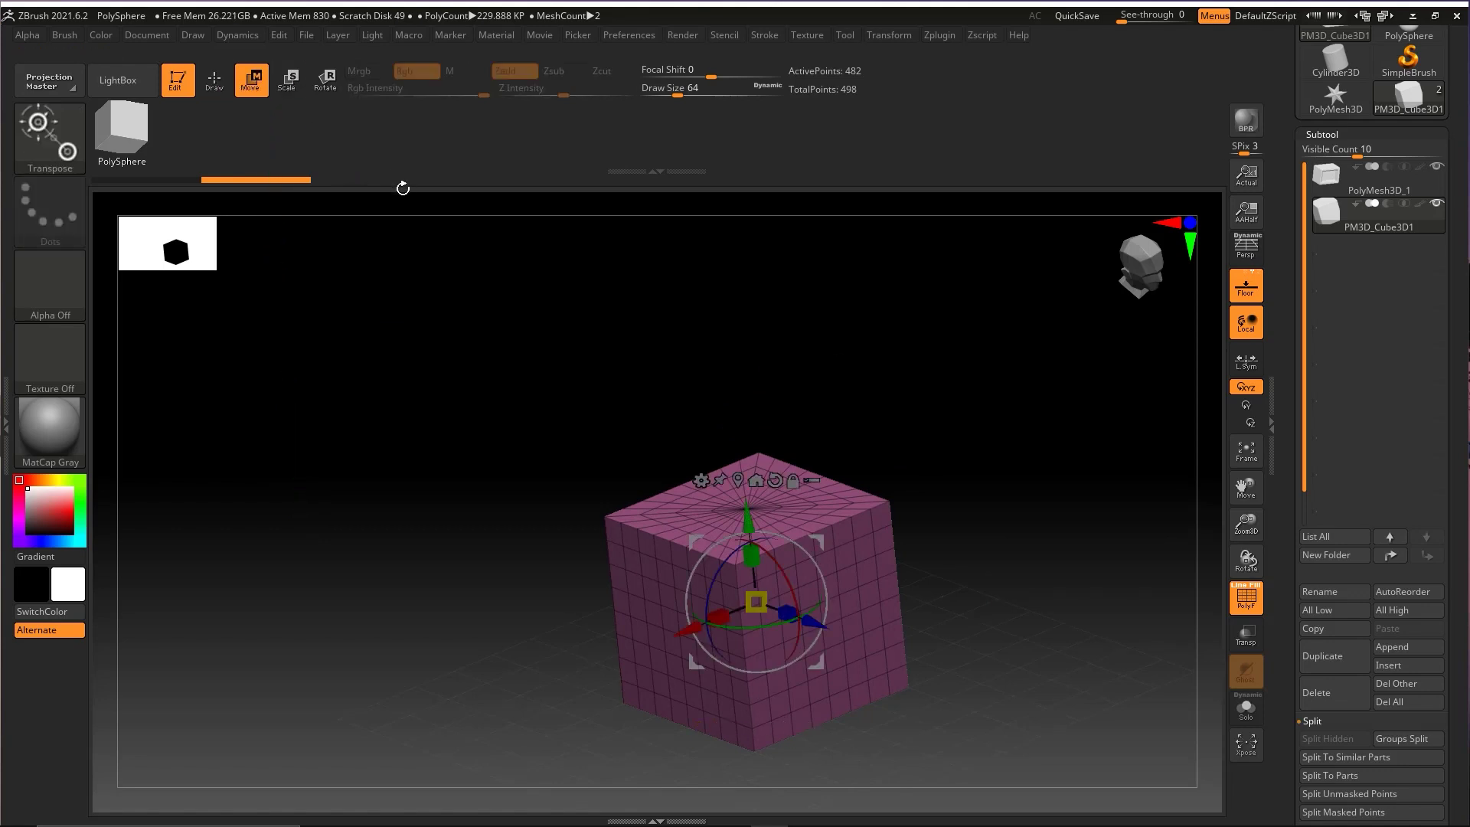
{"action": "key", "text": "e"}
{"action": "key", "text": "r"}
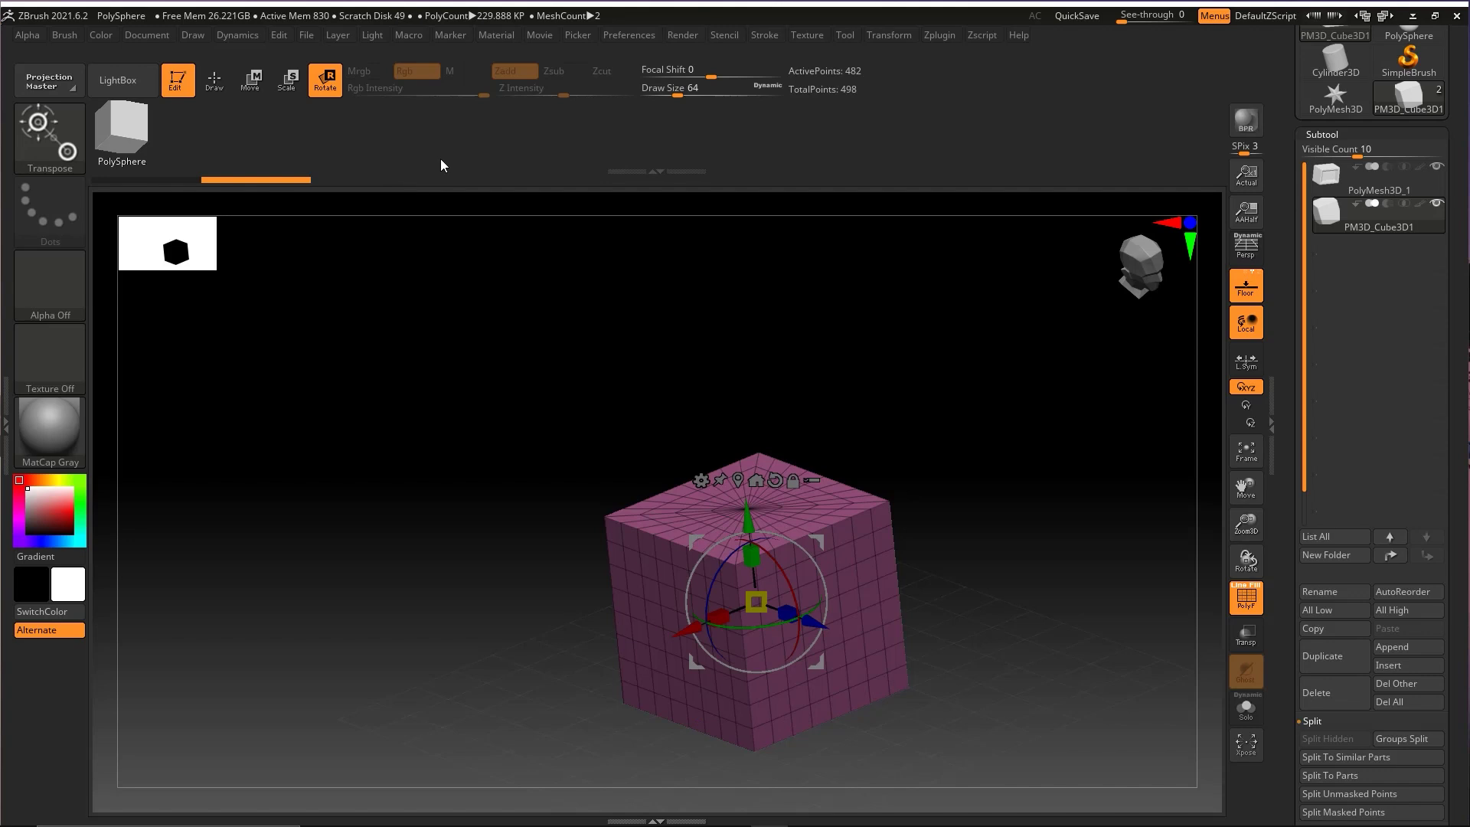
{"action": "key", "text": "e"}
{"action": "key", "text": "w"}
{"action": "key", "text": "r"}
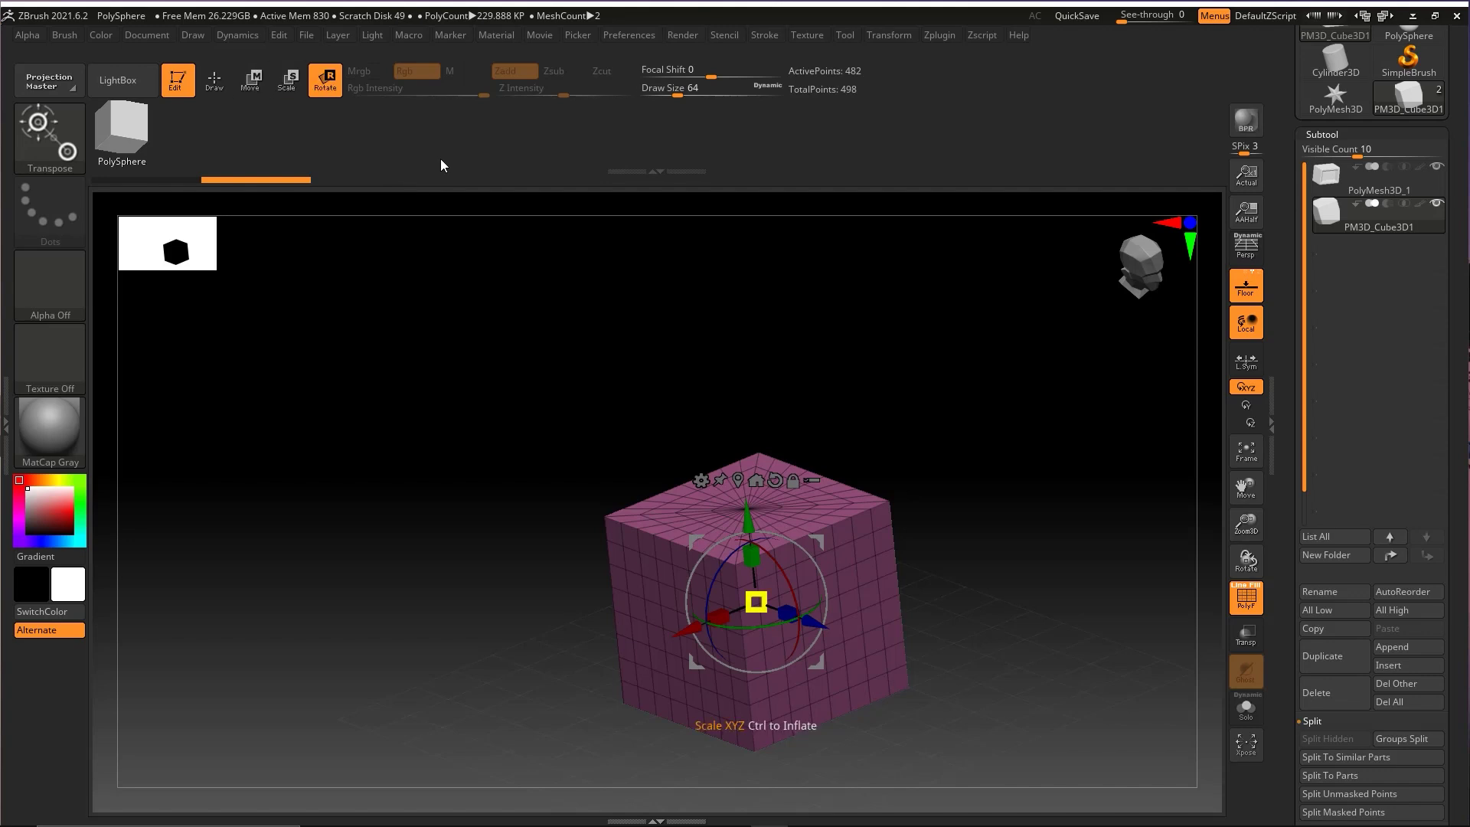
{"action": "key", "text": "w"}
{"action": "key", "text": "e"}
{"action": "key", "text": "ctrl+2"}
{"action": "mouse_move", "coordinate": [364, 544]}
{"action": "left_mouse_down"}
{"action": "mouse_move", "coordinate": [254, 100]}
{"action": "mouse_move", "coordinate": [283, 99]}
{"action": "left_mouse_up"}
{"action": "key", "text": "w"}
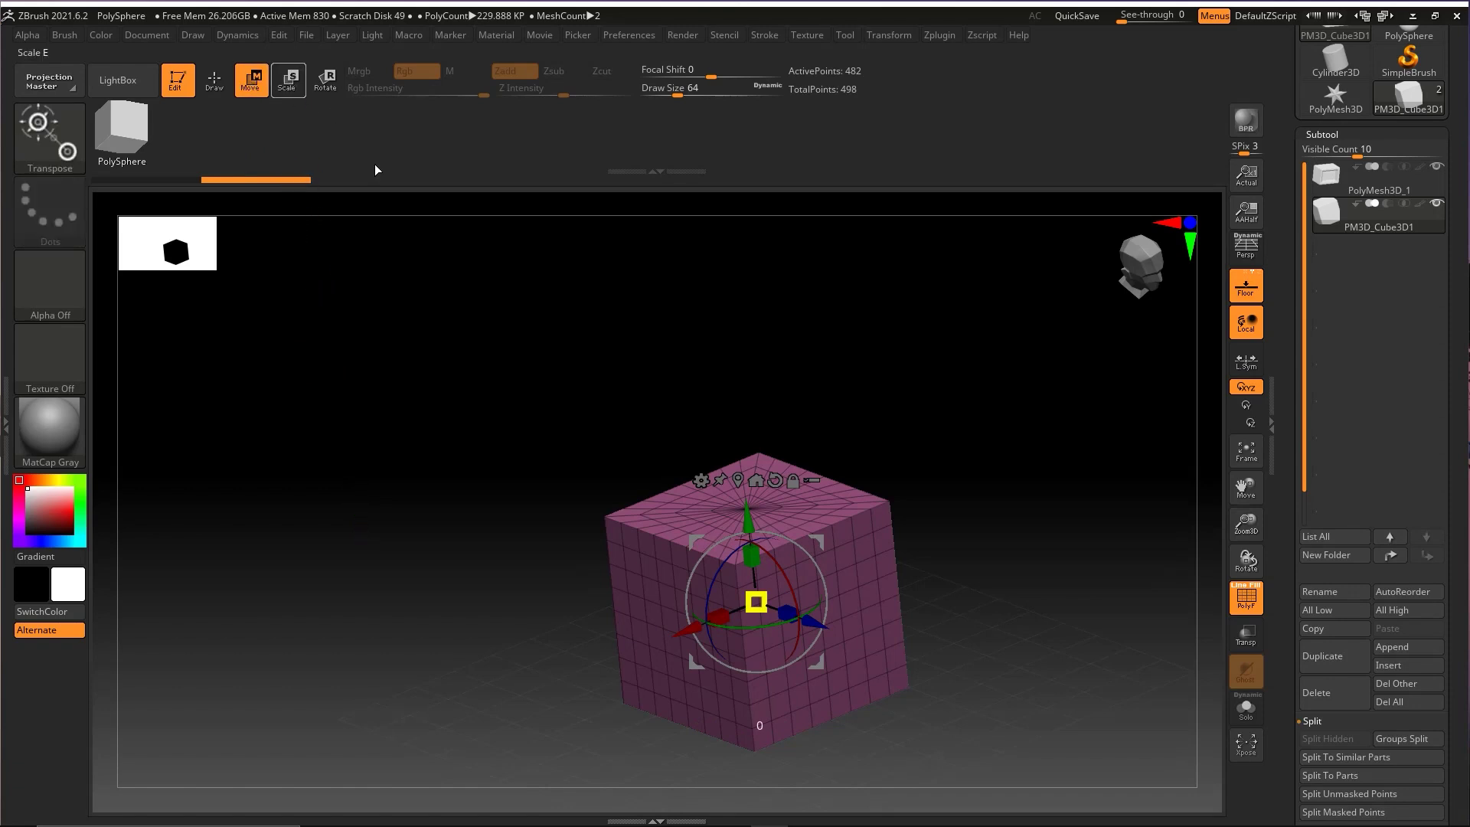
Step: Scale the cube separately along its height, depth and width so that it fits inside the hollow box
{"action": "left_click_drag", "start_coordinate": [901, 370], "coordinate": [1025, 317]}
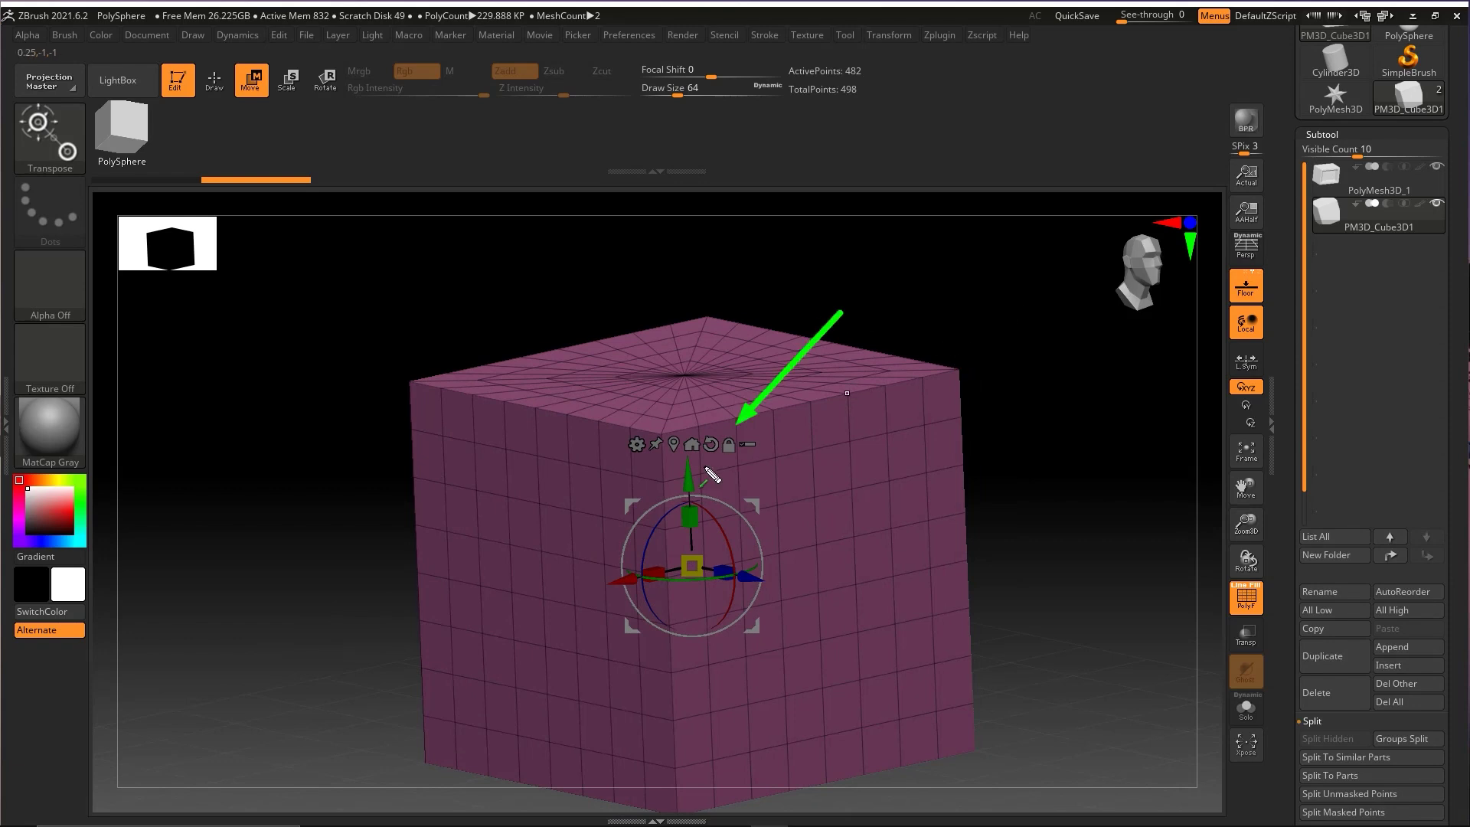
{"action": "left_click_drag", "start_coordinate": [706, 525], "coordinate": [706, 652]}
{"action": "left_click_drag", "start_coordinate": [1014, 420], "coordinate": [802, 442]}
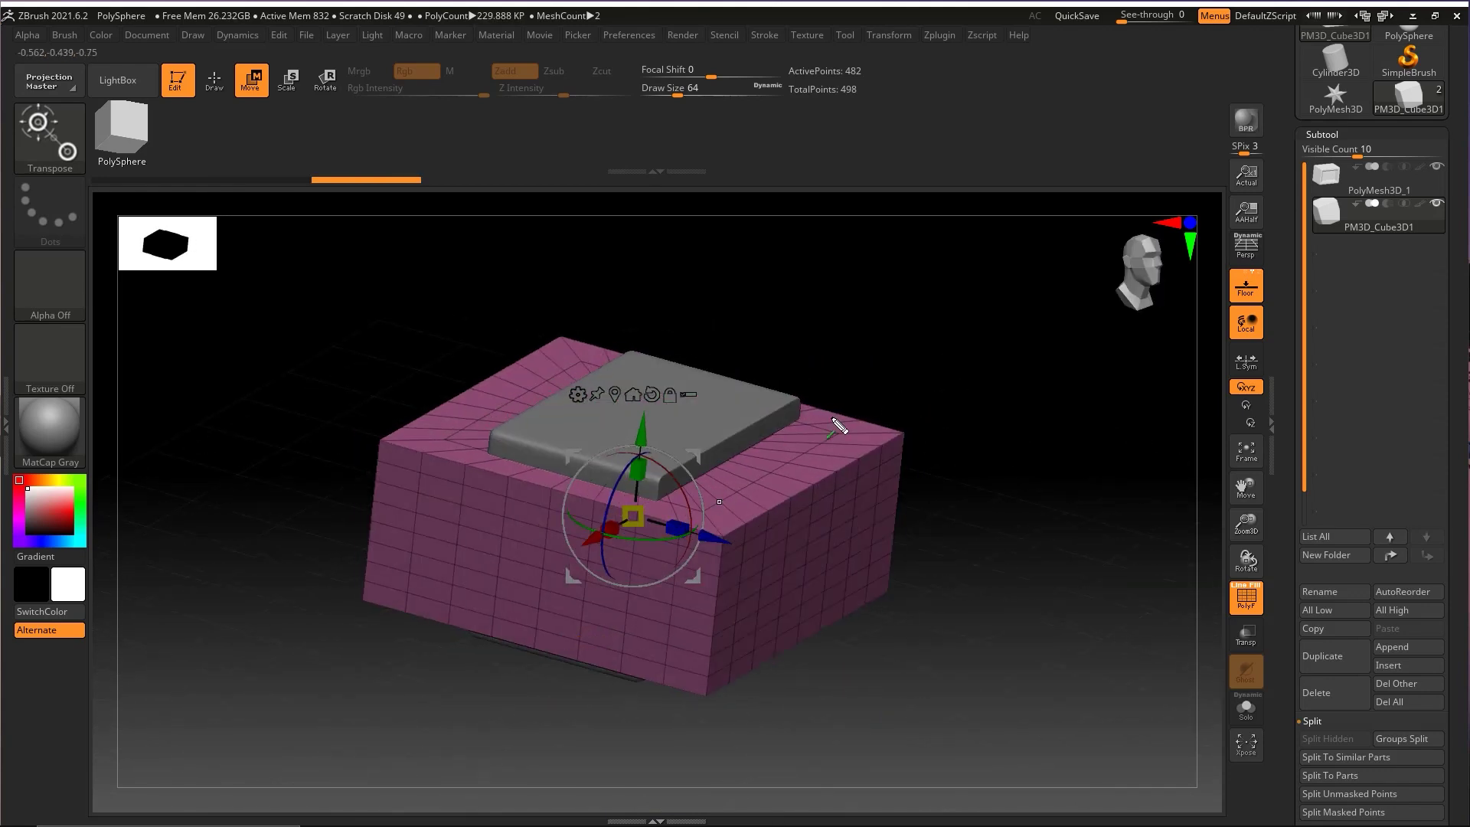
{"action": "left_click_drag", "start_coordinate": [684, 536], "coordinate": [567, 521]}
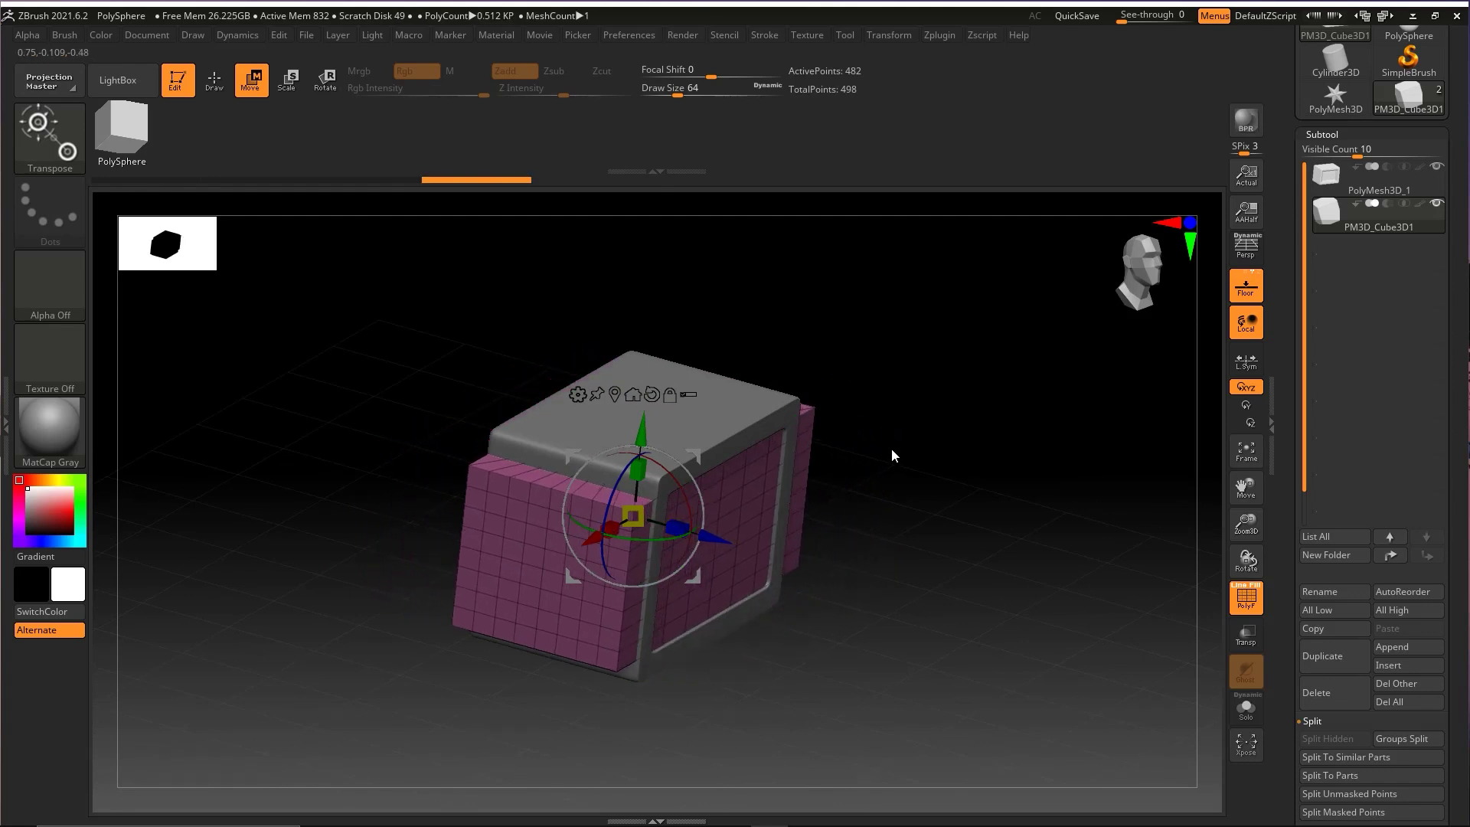
{"action": "left_click_drag", "start_coordinate": [891, 448], "coordinate": [770, 453]}
{"action": "left_click_drag", "start_coordinate": [588, 509], "coordinate": [638, 493]}
{"action": "left_click_drag", "start_coordinate": [767, 464], "coordinate": [756, 493]}
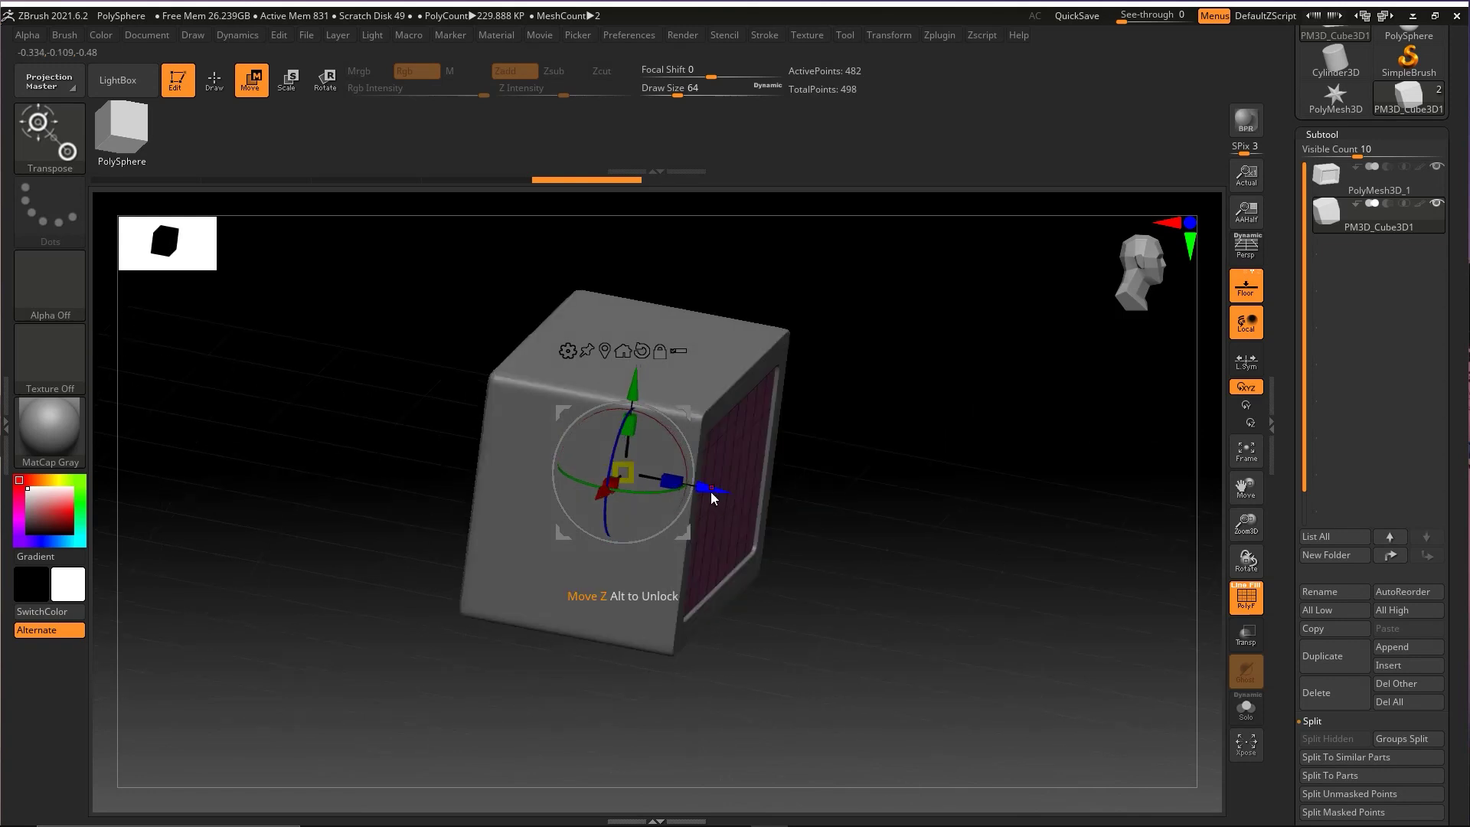
Step: Adjust the cube along its Z axis so that it sits just inside the box's front opening, and return to Draw mode
{"action": "left_click_drag", "start_coordinate": [668, 480], "coordinate": [717, 492]}
{"action": "key", "text": "ctrl+z"}
{"action": "left_click_drag", "start_coordinate": [880, 484], "coordinate": [916, 476], "text": "alt"}
{"action": "key", "text": "ctrl+z"}
{"action": "left_click_drag", "start_coordinate": [711, 487], "coordinate": [692, 486], "text": "ctrl"}
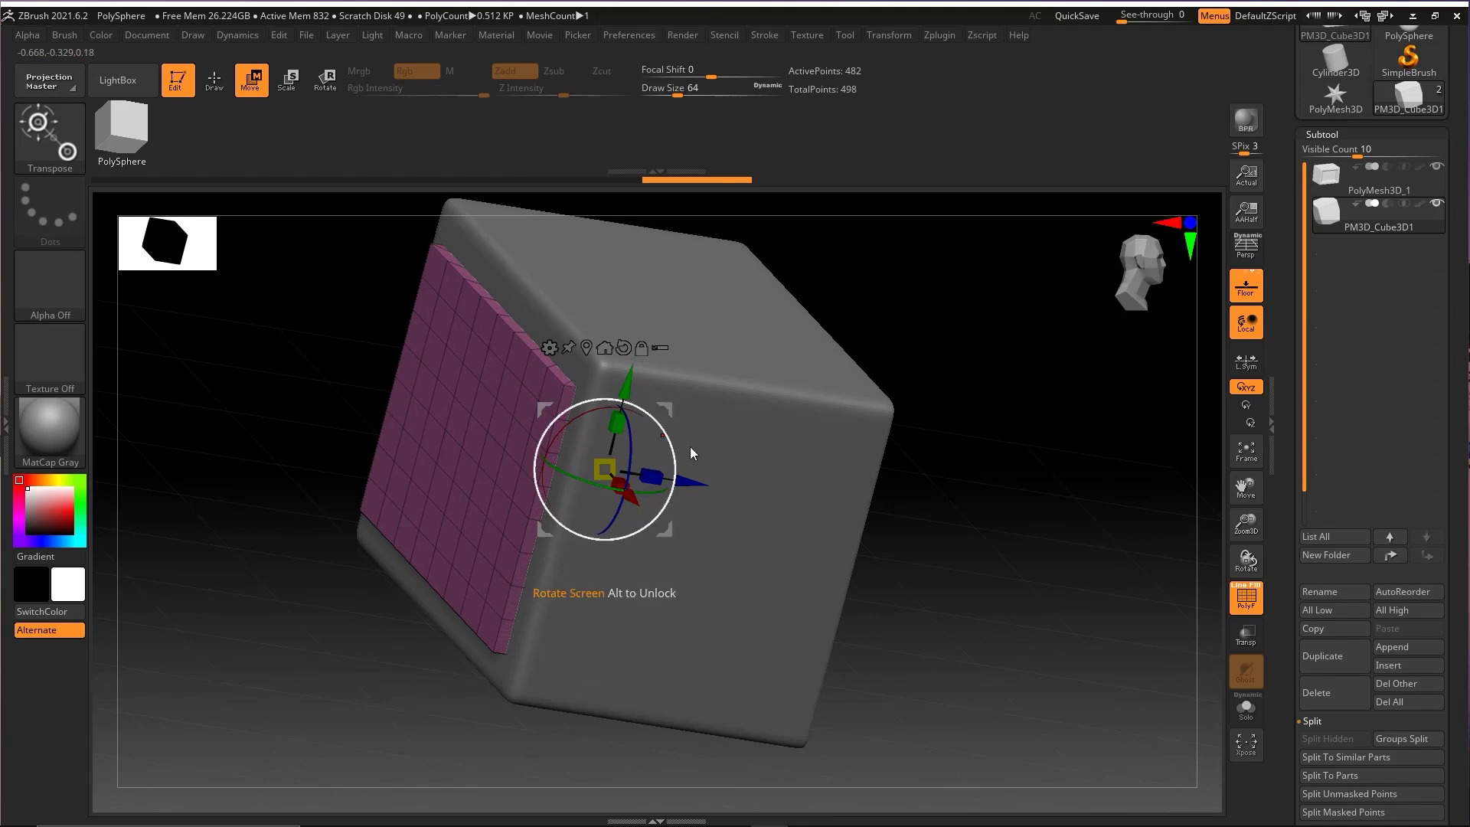
{"action": "left_click_drag", "start_coordinate": [926, 473], "coordinate": [868, 476]}
{"action": "left_click_drag", "start_coordinate": [694, 484], "coordinate": [740, 493]}
{"action": "left_click_drag", "start_coordinate": [925, 487], "coordinate": [861, 490]}
{"action": "left_click_drag", "start_coordinate": [702, 485], "coordinate": [675, 480]}
{"action": "mouse_move", "coordinate": [1087, 436]}
{"action": "left_mouse_down"}
{"action": "mouse_move", "coordinate": [1023, 414]}
{"action": "mouse_move", "coordinate": [1027, 466]}
{"action": "mouse_move", "coordinate": [971, 462]}
{"action": "mouse_move", "coordinate": [965, 480]}
{"action": "left_mouse_up"}
{"action": "key", "text": "q"}
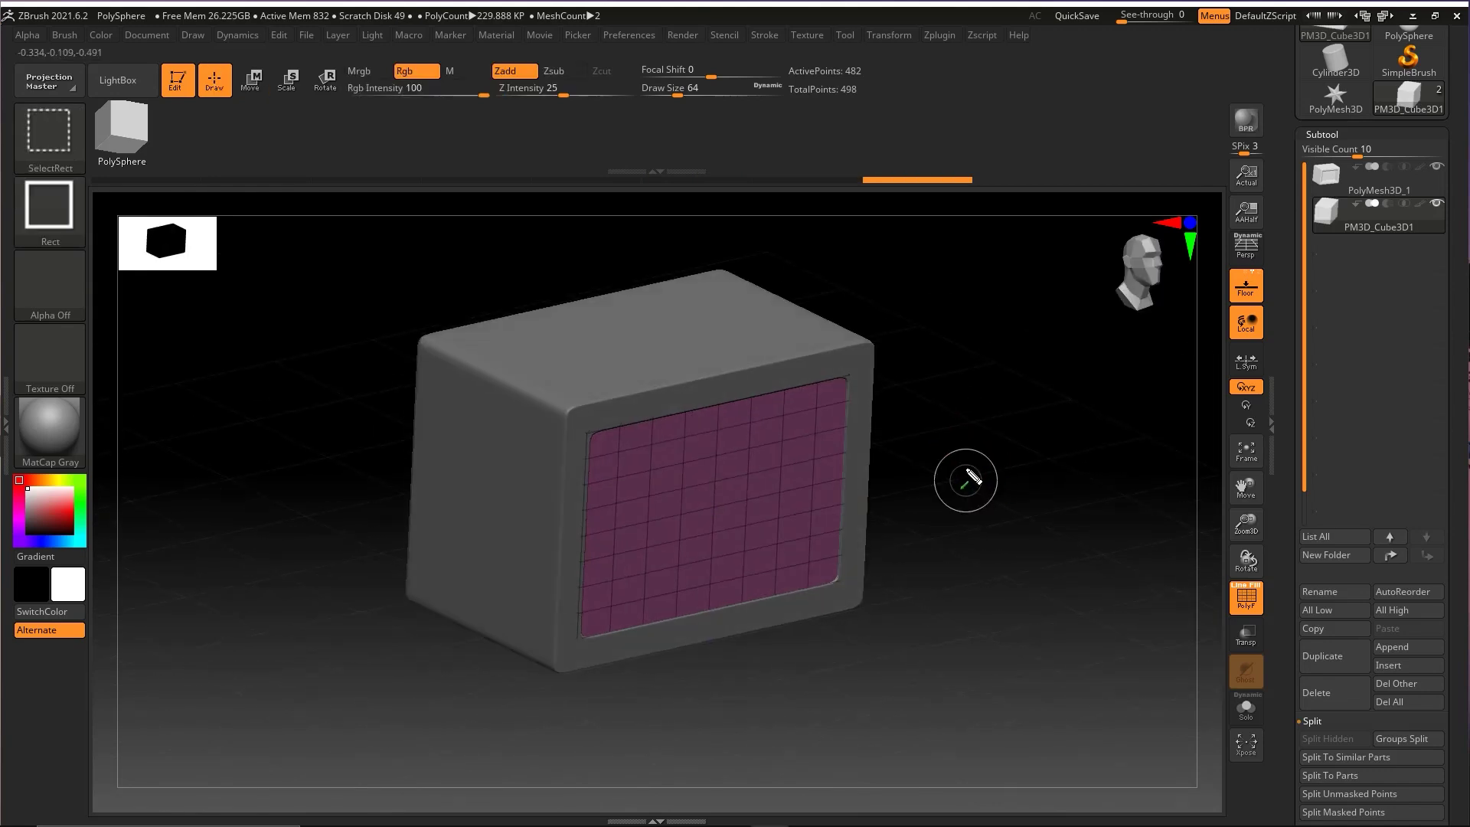
{"action": "mouse_move", "coordinate": [1006, 304]}
{"action": "left_mouse_down"}
{"action": "mouse_move", "coordinate": [666, 428]}
{"action": "mouse_move", "coordinate": [800, 421]}
{"action": "mouse_move", "coordinate": [723, 470]}
{"action": "left_mouse_up"}
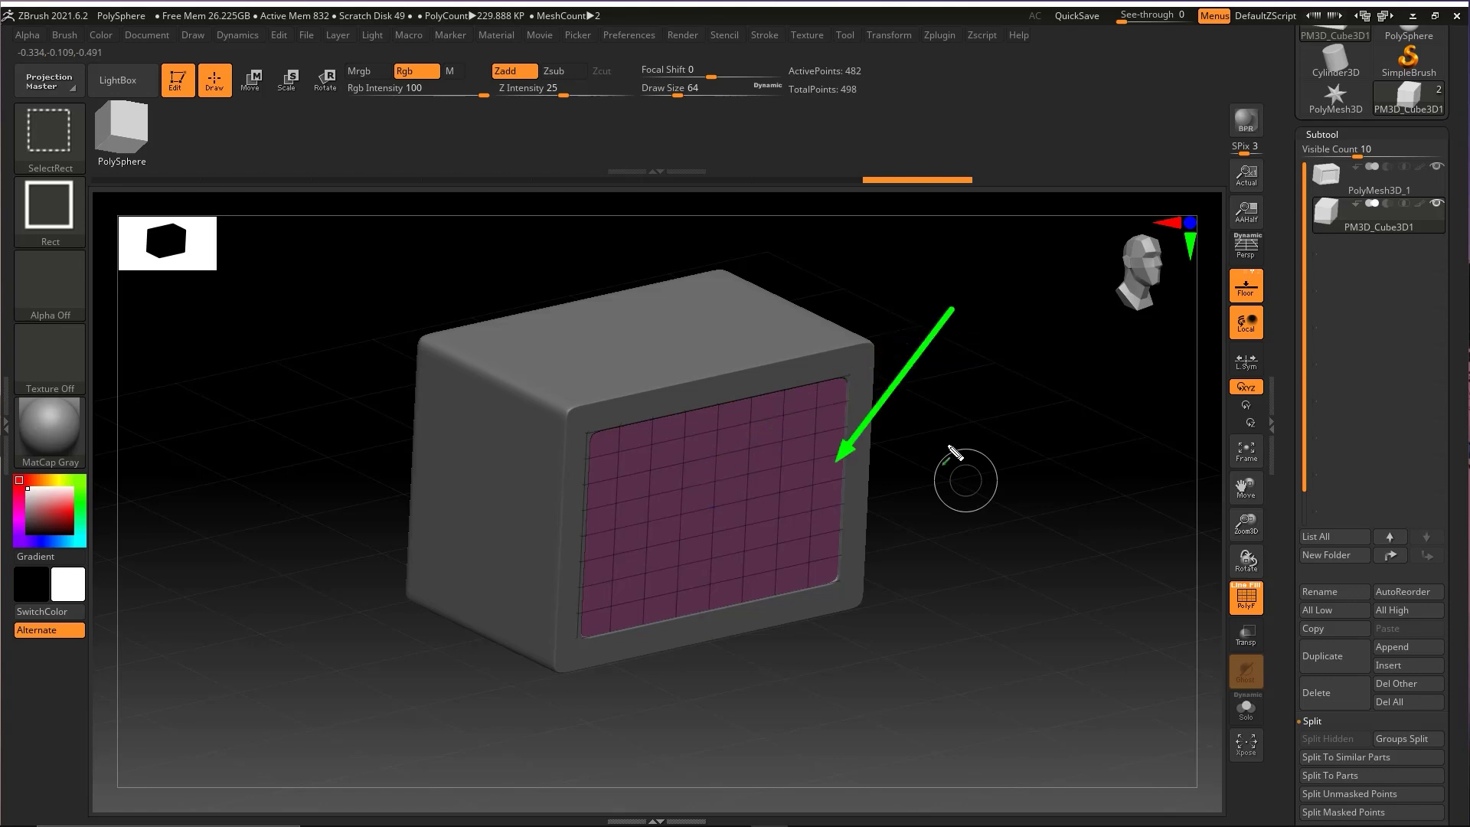
Step: Select the ZModeler brush and bulge the inner cube into a rounded screen with the Inflate Balloon deformation
{"action": "key", "text": "b"}
{"action": "key", "text": "z"}
{"action": "key", "text": "m"}
{"action": "scroll", "coordinate": [1437, 327], "scroll_direction": "down", "scroll_amount": 10}
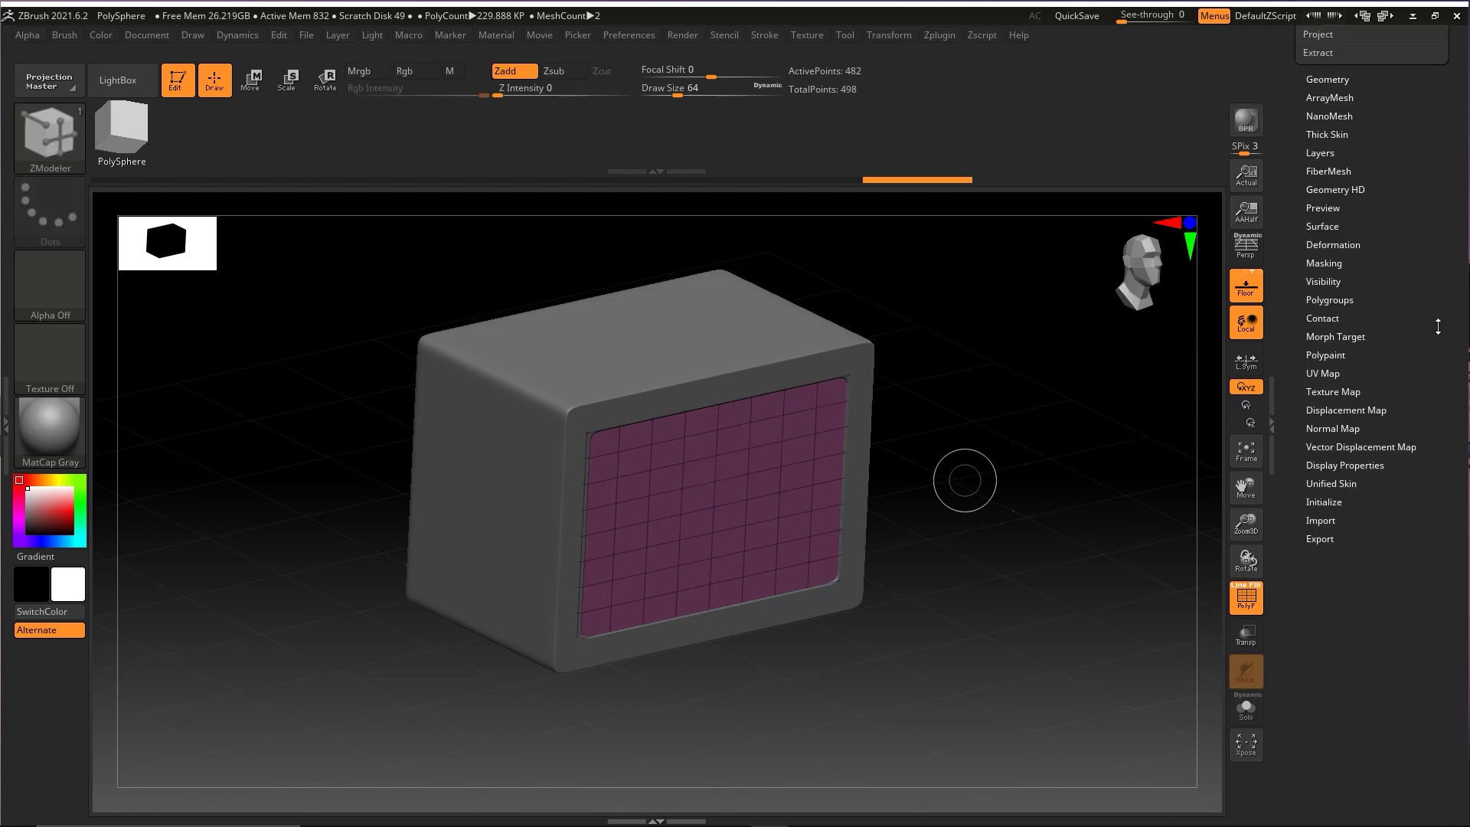
{"action": "scroll", "coordinate": [1438, 327], "scroll_direction": "up", "scroll_amount": 3}
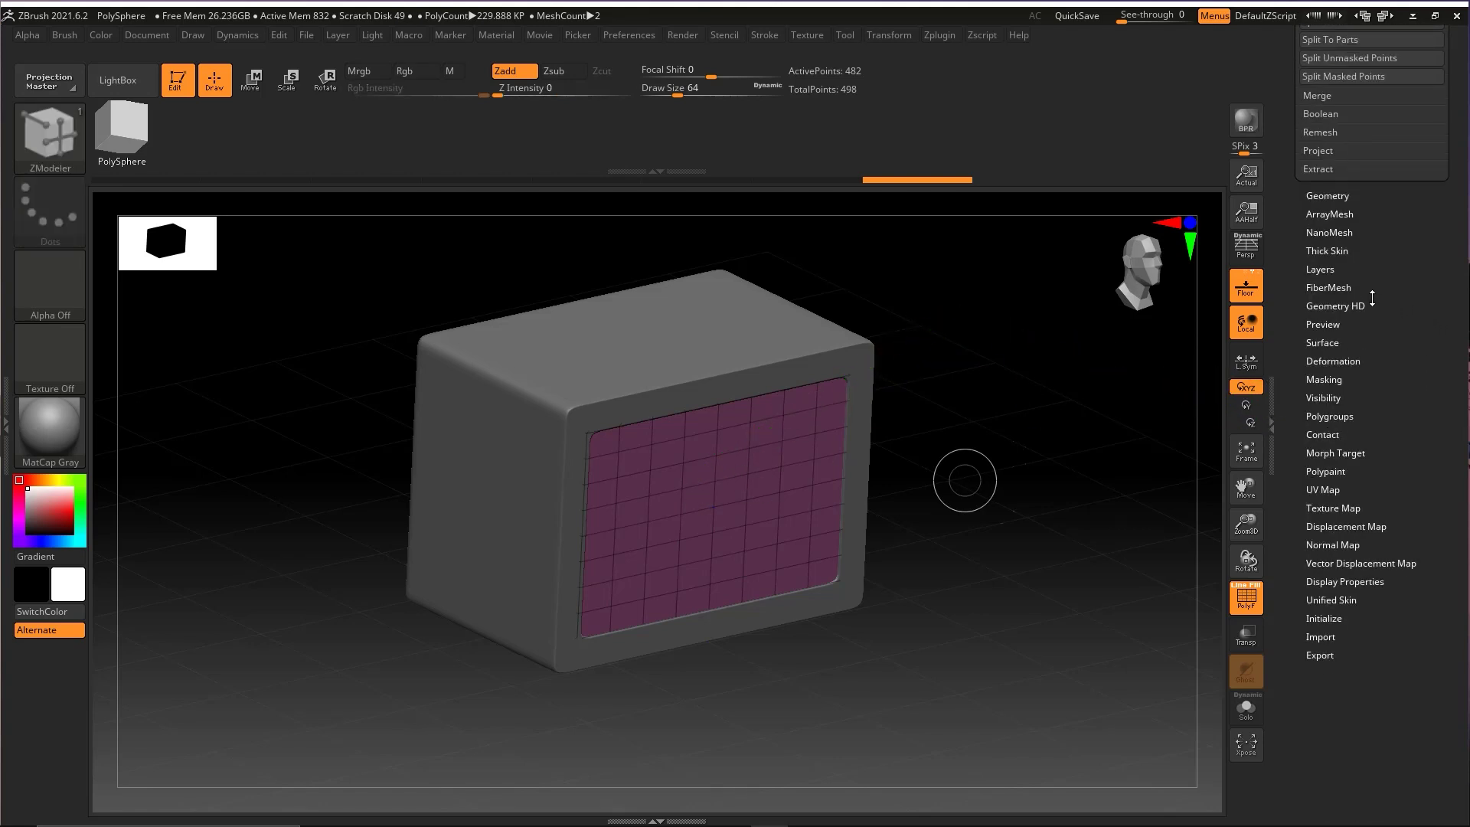
{"action": "left_click", "coordinate": [1328, 362]}
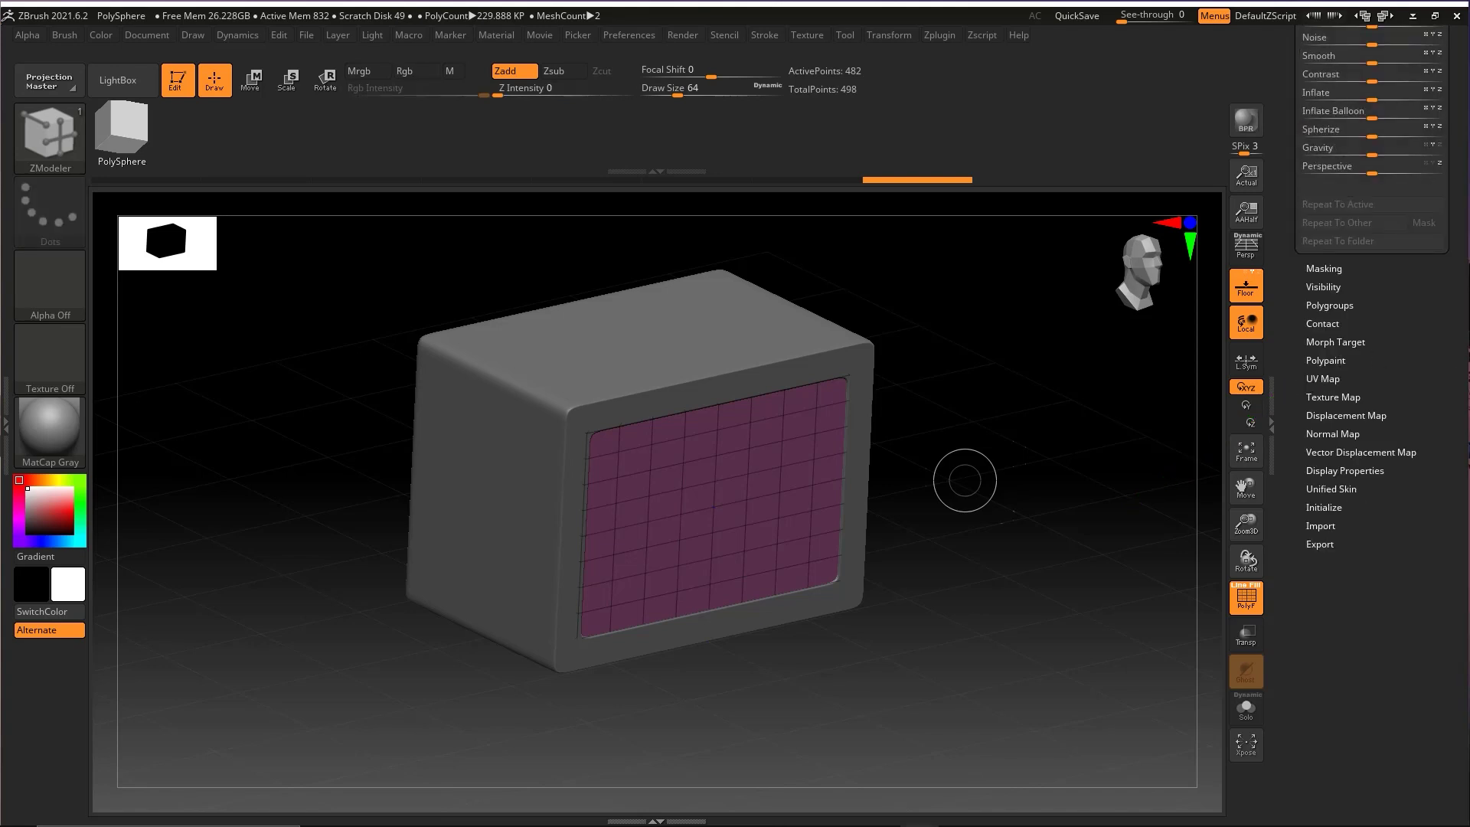
{"action": "scroll", "coordinate": [1393, 373], "scroll_direction": "up", "scroll_amount": 8}
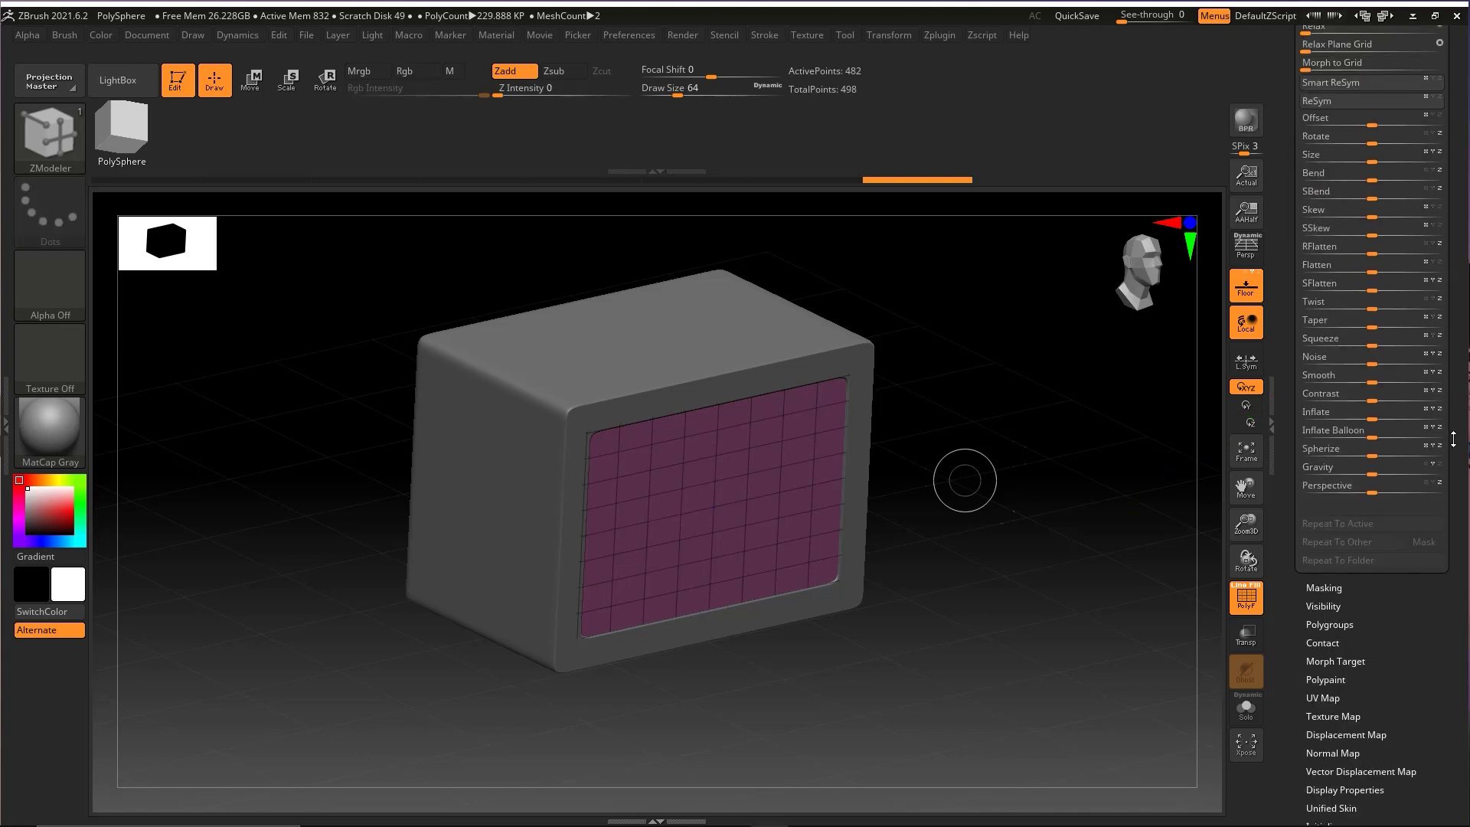
{"action": "scroll", "coordinate": [1451, 365], "scroll_direction": "up", "scroll_amount": 1}
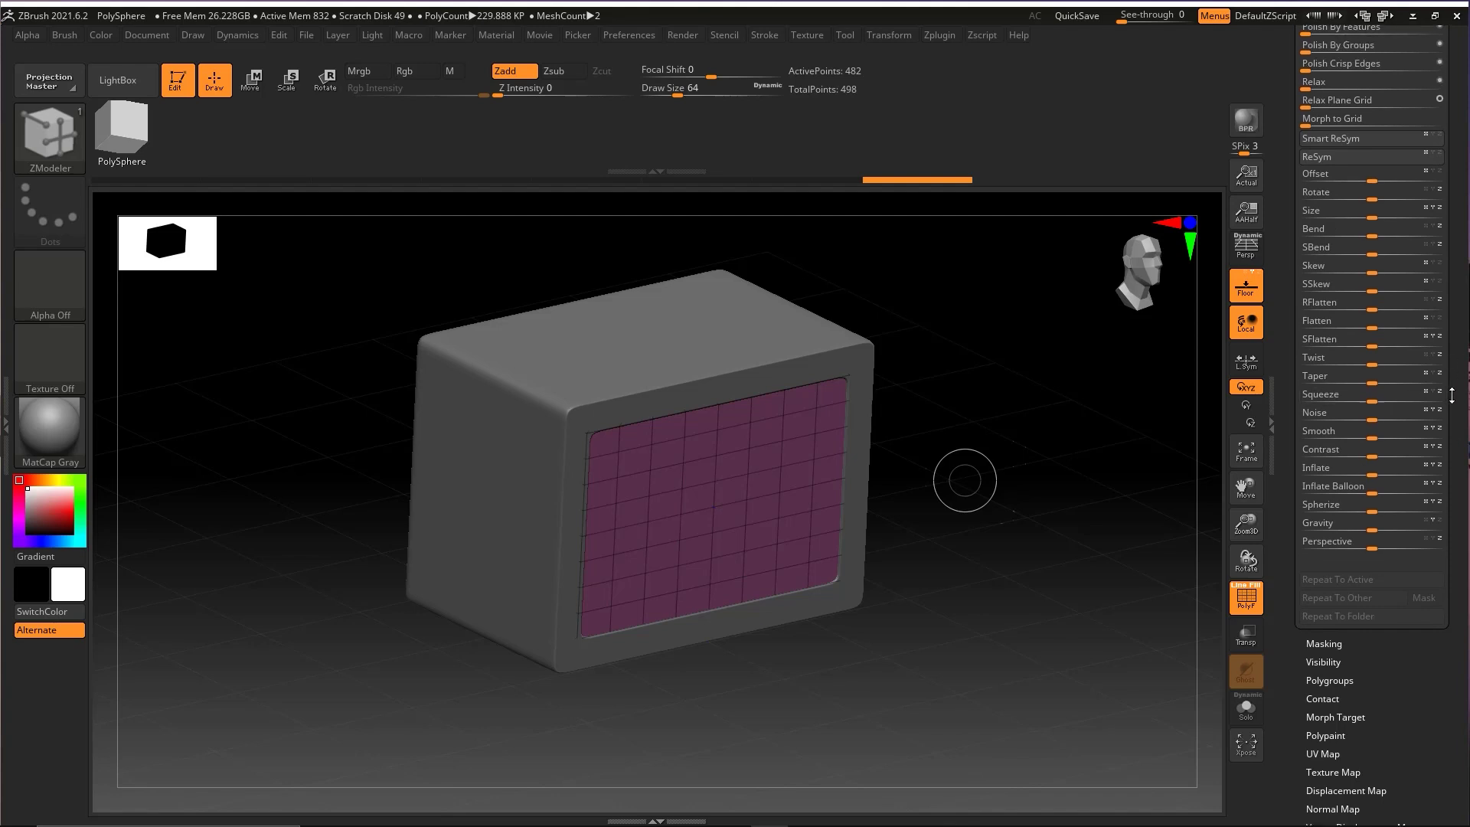
{"action": "key", "text": "ctrl+shift"}
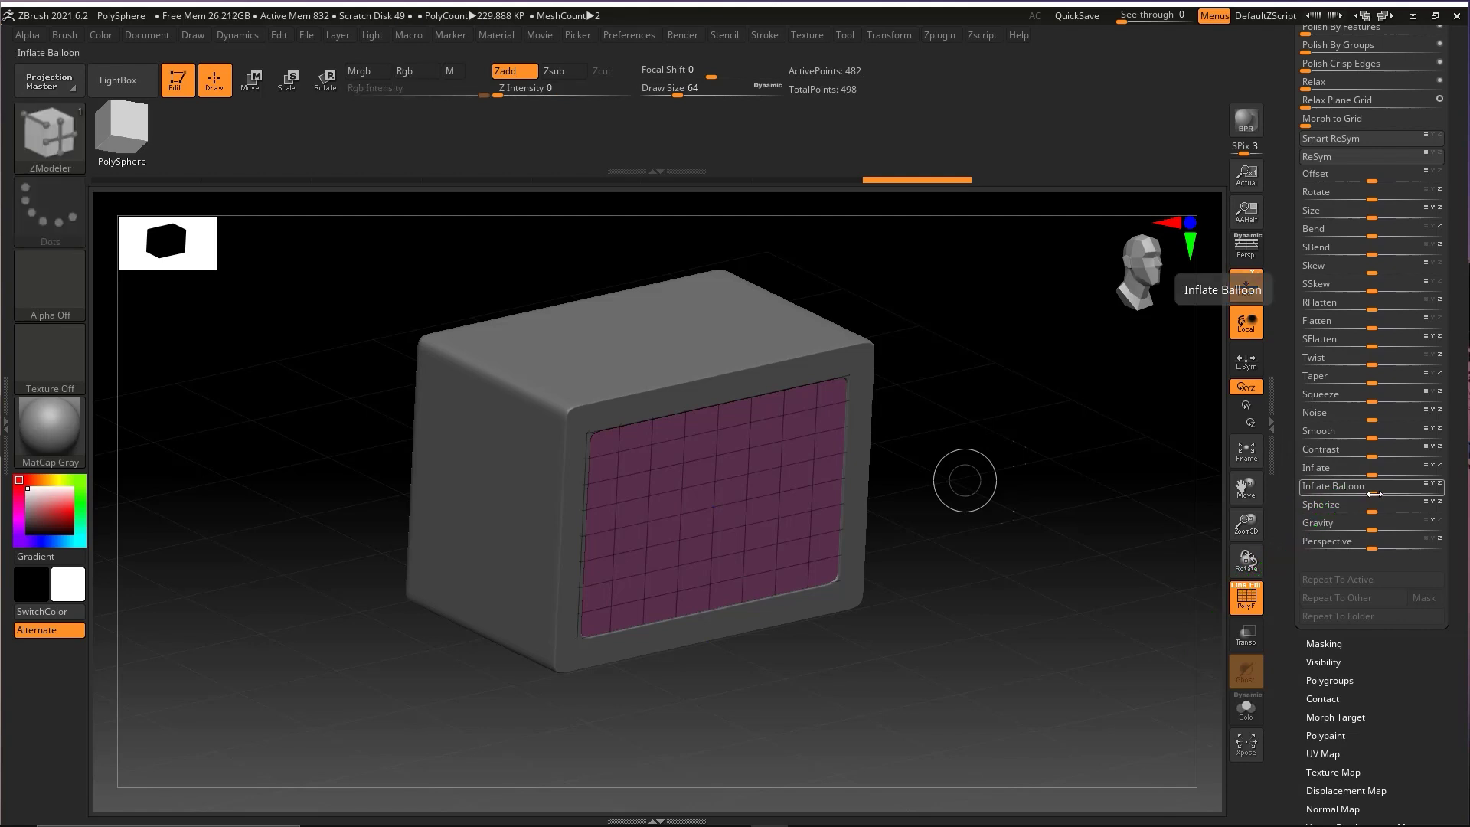
{"action": "left_click_drag", "start_coordinate": [1373, 493], "coordinate": [1330, 487]}
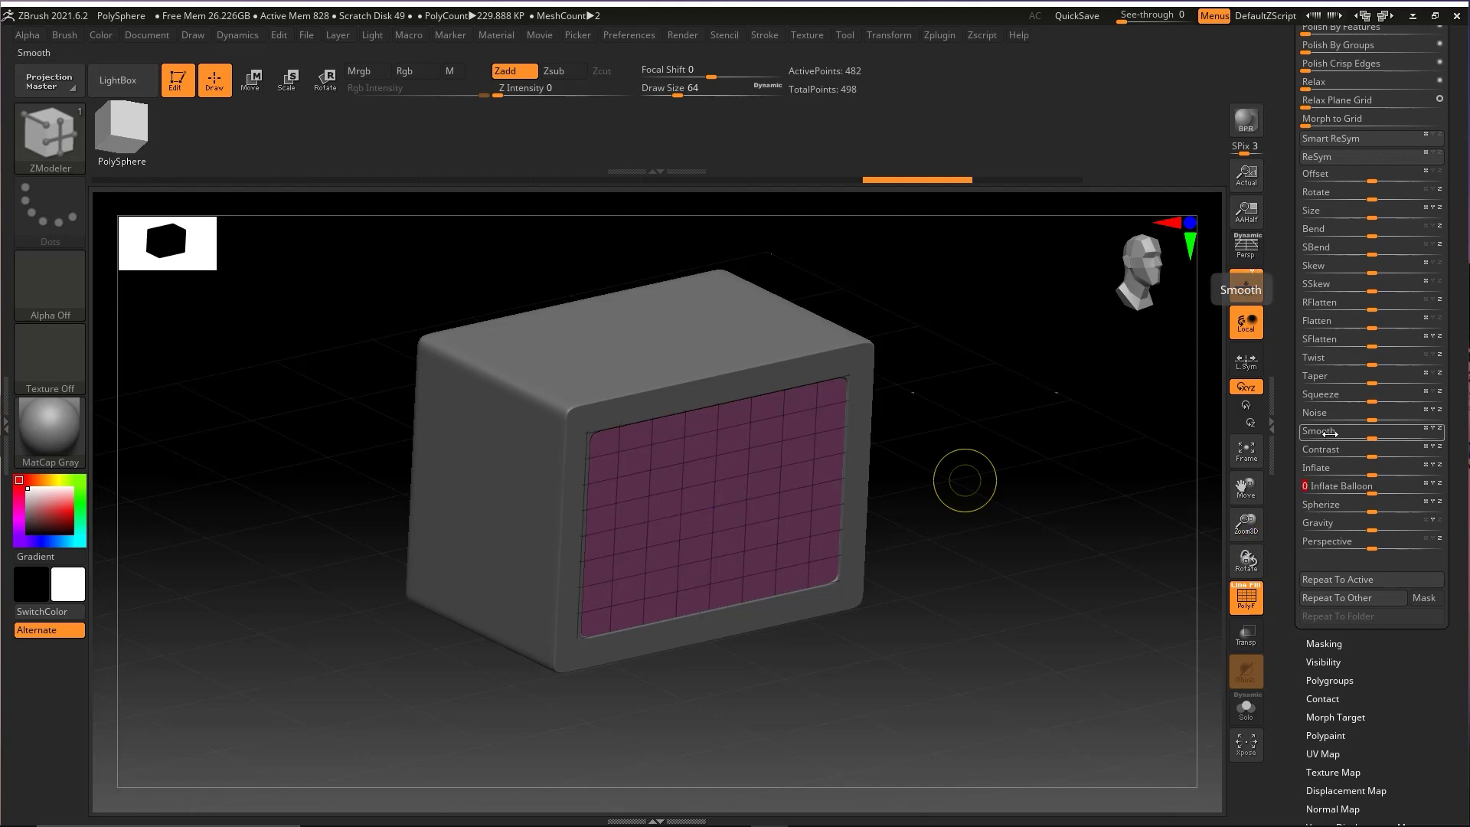
{"action": "key", "text": "ctrl+shift+z"}
Step: Reposition the bulged cube so its curved face sits in the box's front opening, and turn off the polyframe display
{"action": "mouse_move", "coordinate": [1095, 498]}
{"action": "left_mouse_down"}
{"action": "mouse_move", "coordinate": [954, 463]}
{"action": "mouse_move", "coordinate": [1080, 522]}
{"action": "mouse_move", "coordinate": [1020, 564]}
{"action": "mouse_move", "coordinate": [1014, 512]}
{"action": "mouse_move", "coordinate": [967, 501]}
{"action": "left_mouse_up"}
{"action": "key", "text": "w"}
{"action": "left_click_drag", "start_coordinate": [771, 510], "coordinate": [771, 506]}
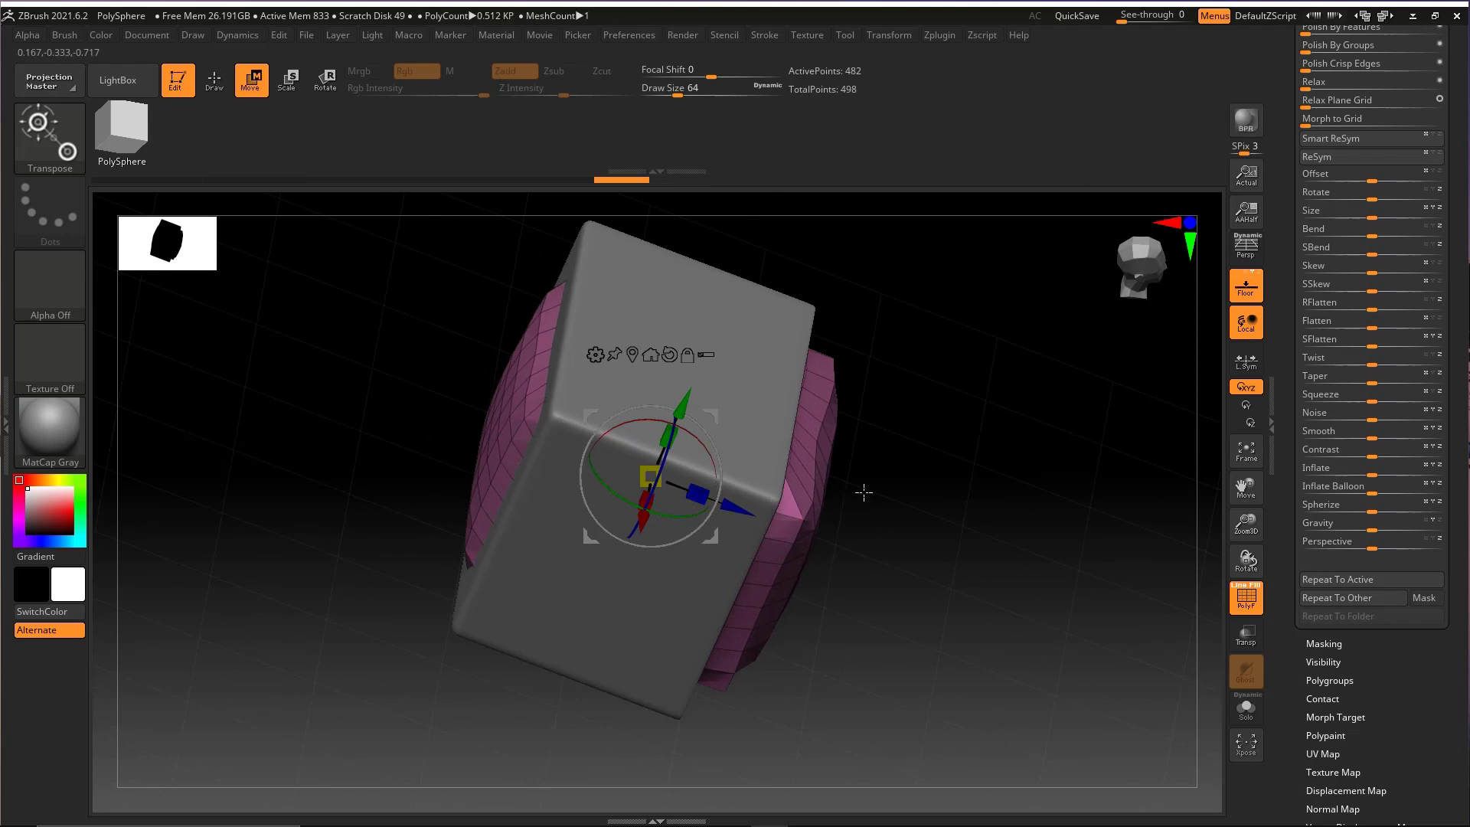
{"action": "key", "text": "ctrl+z"}
{"action": "key", "text": "q"}
{"action": "mouse_move", "coordinate": [928, 490]}
{"action": "left_mouse_down"}
{"action": "mouse_move", "coordinate": [964, 495]}
{"action": "mouse_move", "coordinate": [966, 462]}
{"action": "mouse_move", "coordinate": [987, 518]}
{"action": "left_mouse_up"}
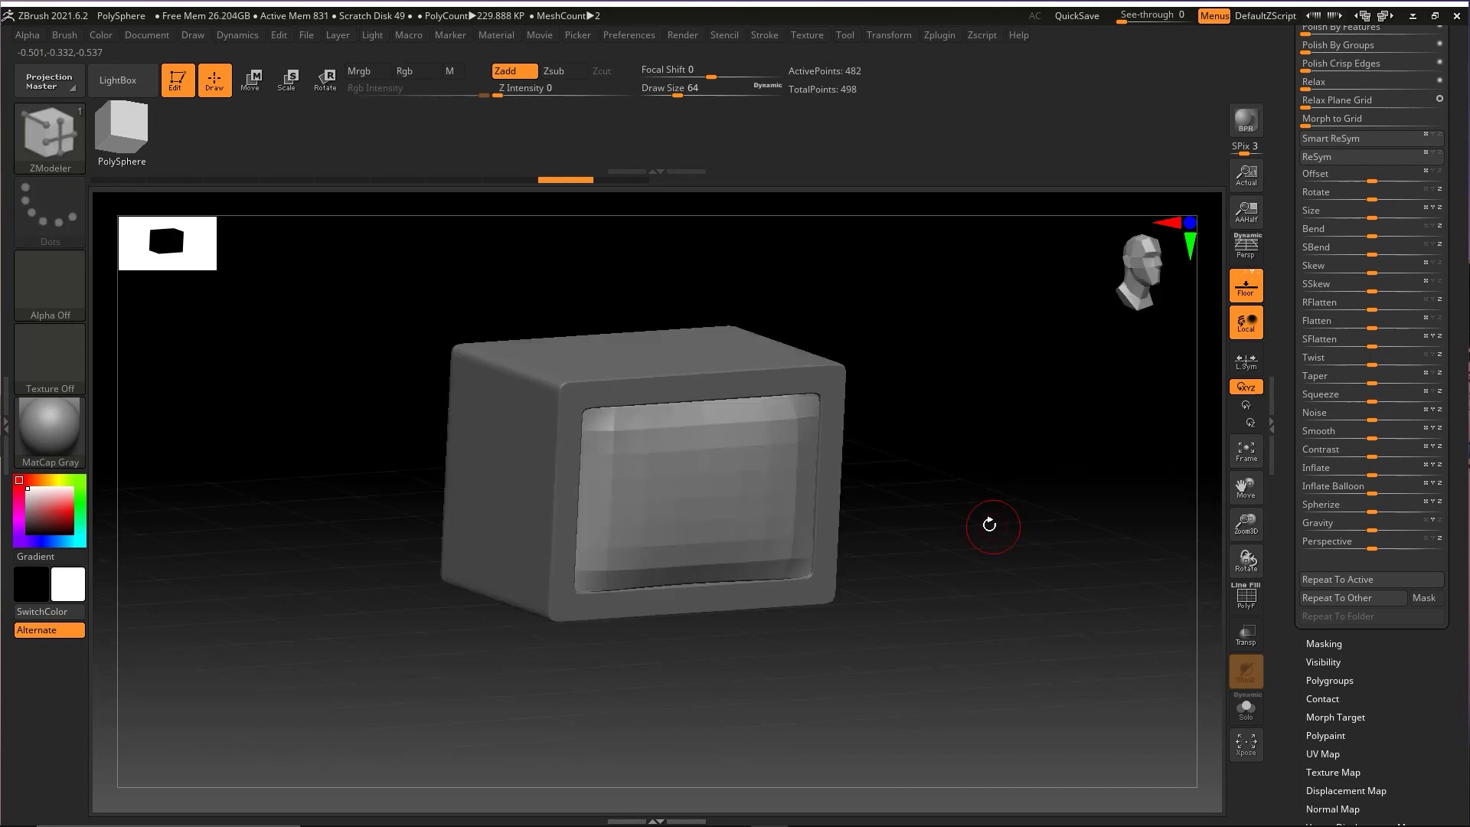
Step: Turn on Dynamic Subdiv for the bulged screen in its Geometry settings
{"action": "key", "text": "ctrl"}
{"action": "mouse_move", "coordinate": [869, 375]}
{"action": "left_mouse_down"}
{"action": "mouse_move", "coordinate": [760, 520]}
{"action": "mouse_move", "coordinate": [627, 431]}
{"action": "mouse_move", "coordinate": [628, 470]}
{"action": "mouse_move", "coordinate": [740, 484]}
{"action": "mouse_move", "coordinate": [727, 433]}
{"action": "mouse_move", "coordinate": [739, 483]}
{"action": "mouse_move", "coordinate": [770, 467]}
{"action": "mouse_move", "coordinate": [663, 466]}
{"action": "mouse_move", "coordinate": [731, 532]}
{"action": "mouse_move", "coordinate": [733, 466]}
{"action": "left_mouse_up"}
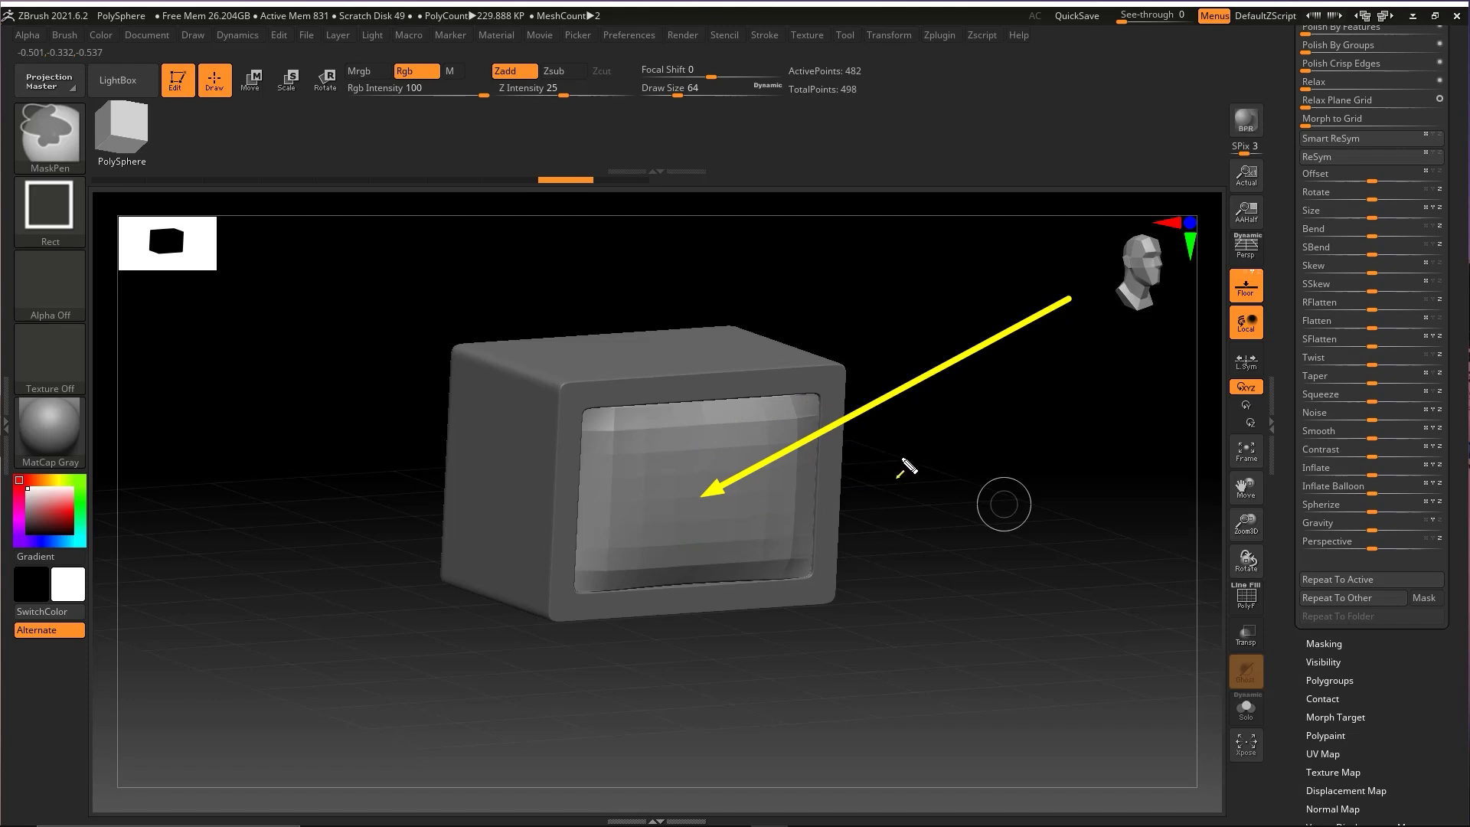
{"action": "mouse_move", "coordinate": [969, 643]}
{"action": "left_mouse_down"}
{"action": "mouse_move", "coordinate": [1207, 475]}
{"action": "mouse_move", "coordinate": [1289, 269]}
{"action": "mouse_move", "coordinate": [1447, 235]}
{"action": "mouse_move", "coordinate": [1416, 396]}
{"action": "left_mouse_up"}
{"action": "key", "text": "Escape"}
{"action": "left_click", "coordinate": [1323, 379]}
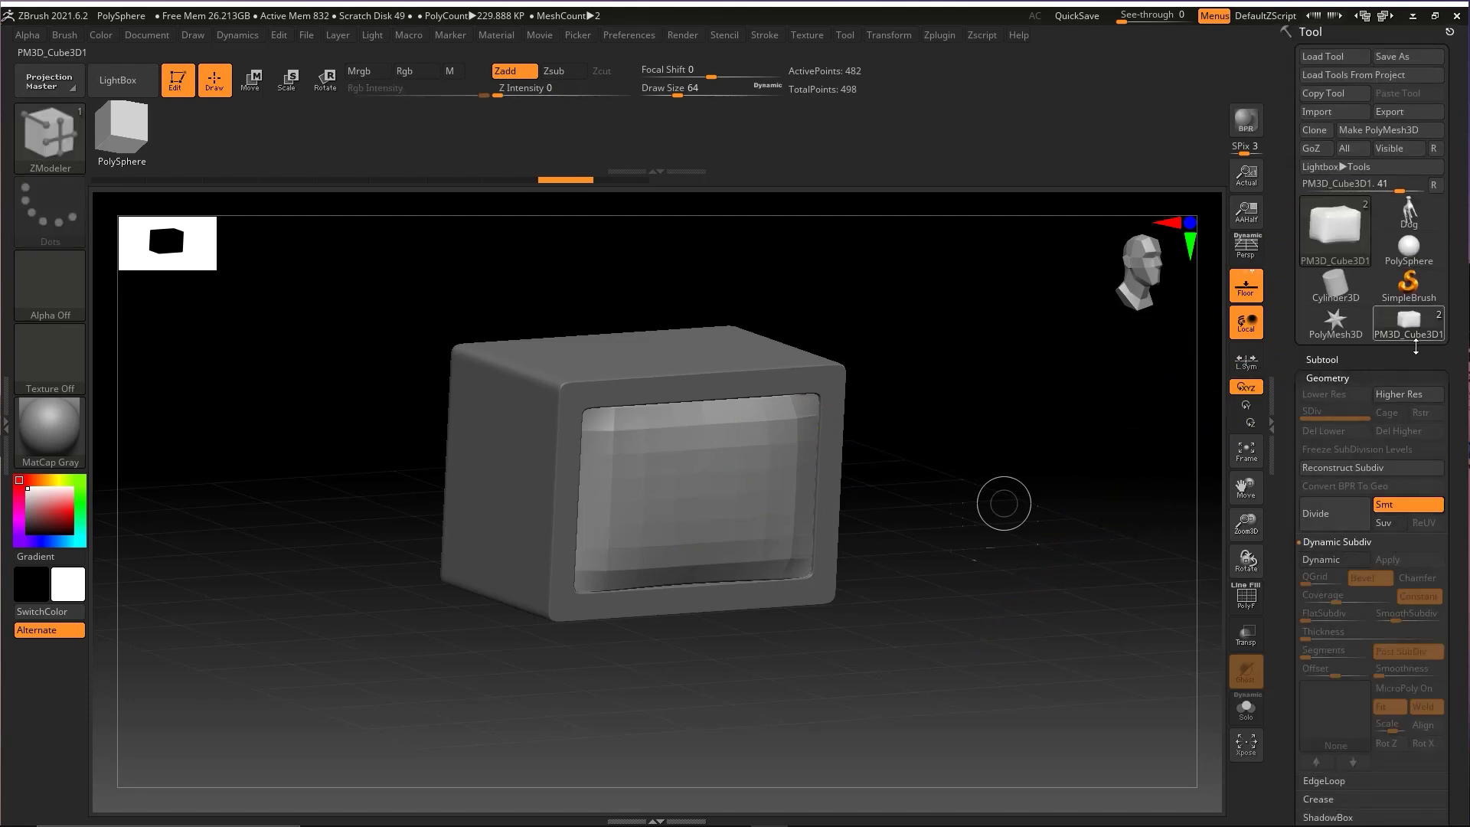
{"action": "scroll", "coordinate": [1415, 347], "scroll_direction": "down", "scroll_amount": 3}
{"action": "left_click_drag", "start_coordinate": [1412, 201], "coordinate": [1330, 328], "text": "ctrl+shift"}
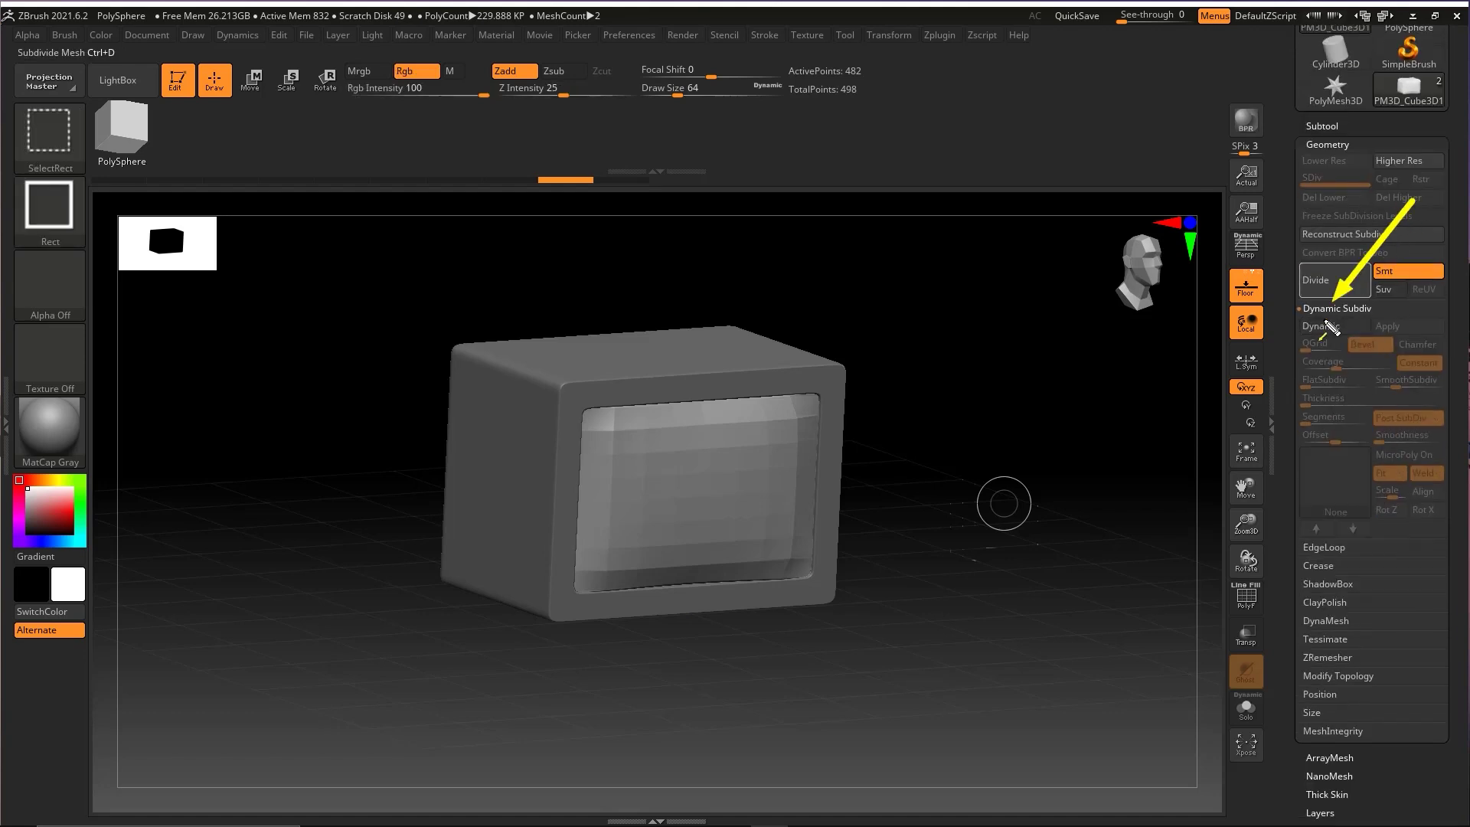
{"action": "key", "text": "Escape"}
{"action": "left_click", "coordinate": [1322, 327]}
{"action": "mouse_move", "coordinate": [1033, 463]}
{"action": "left_mouse_down"}
{"action": "mouse_move", "coordinate": [1003, 470]}
{"action": "mouse_move", "coordinate": [1018, 480]}
{"action": "mouse_move", "coordinate": [981, 500]}
{"action": "mouse_move", "coordinate": [1043, 482]}
{"action": "left_mouse_up"}
Step: Set the screen's SmoothSubdiv level to 3 and view the model from the front
{"action": "key", "text": "ctrl+shift"}
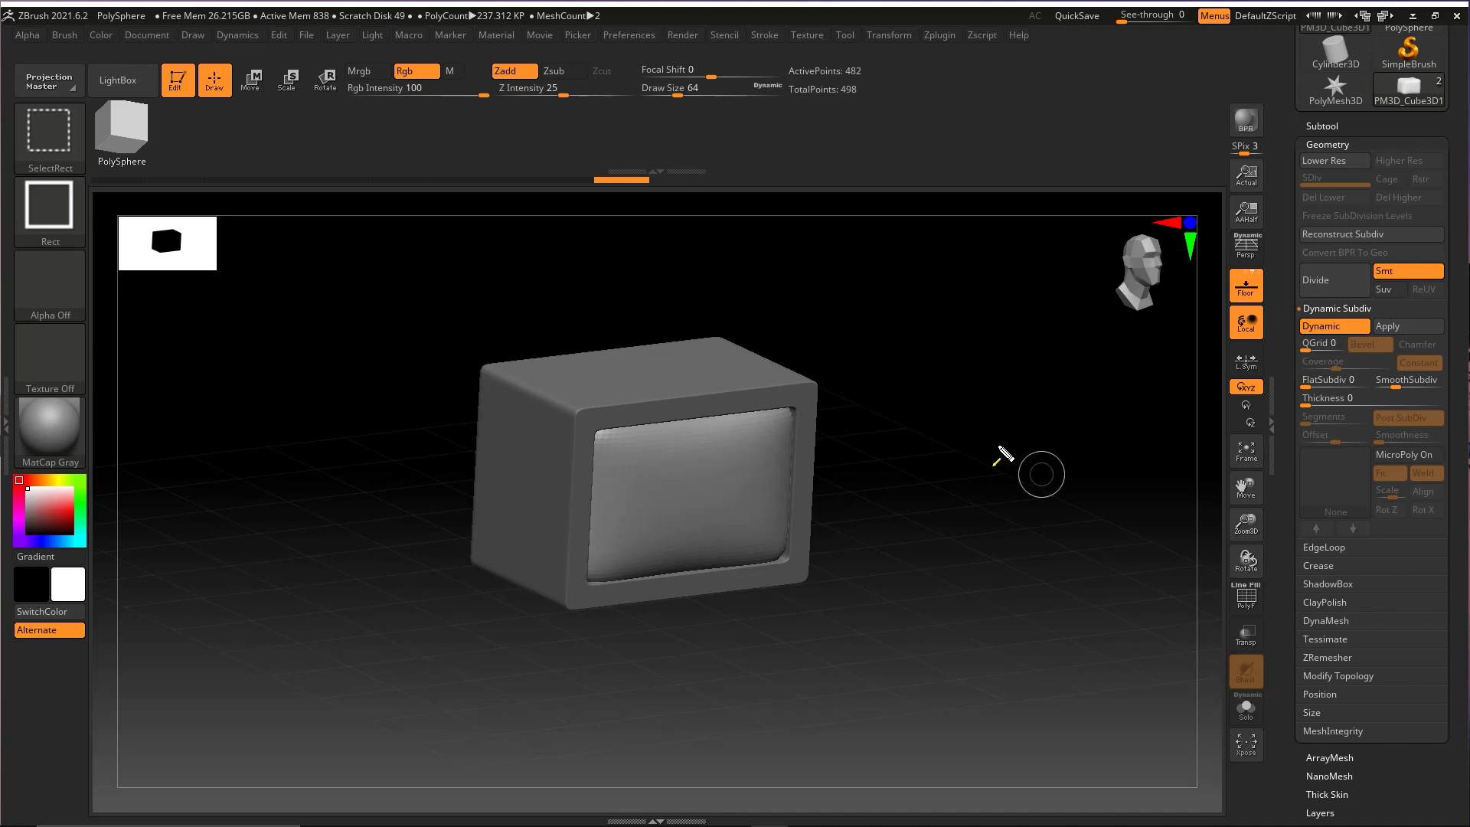
{"action": "left_click_drag", "start_coordinate": [1164, 496], "coordinate": [1395, 388], "text": "ctrl+shift"}
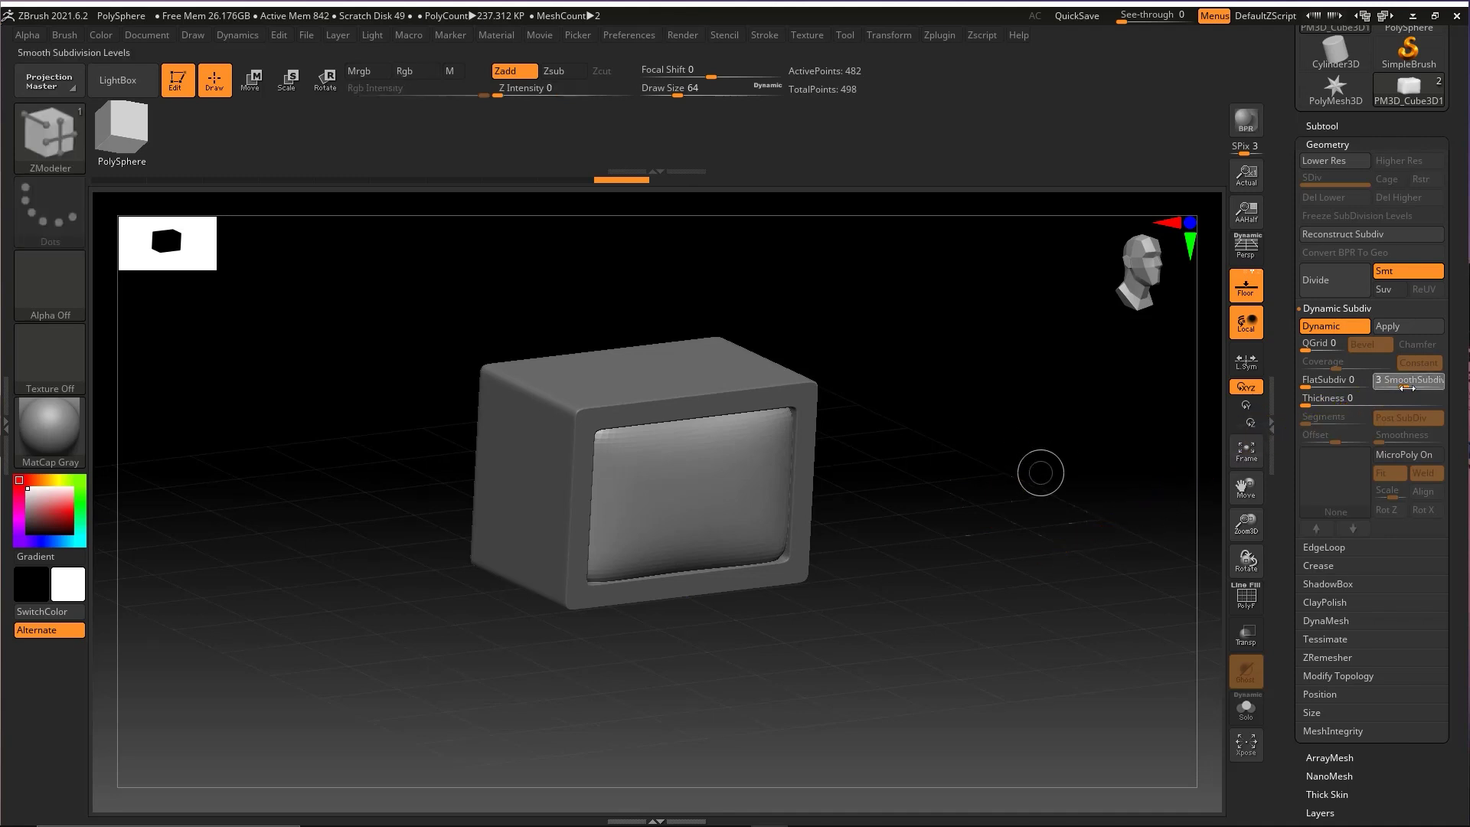
{"action": "mouse_move", "coordinate": [941, 518]}
{"action": "left_mouse_down"}
{"action": "mouse_move", "coordinate": [928, 499]}
{"action": "mouse_move", "coordinate": [955, 554]}
{"action": "mouse_move", "coordinate": [895, 518]}
{"action": "mouse_move", "coordinate": [978, 567]}
{"action": "mouse_move", "coordinate": [911, 512]}
{"action": "left_mouse_up"}
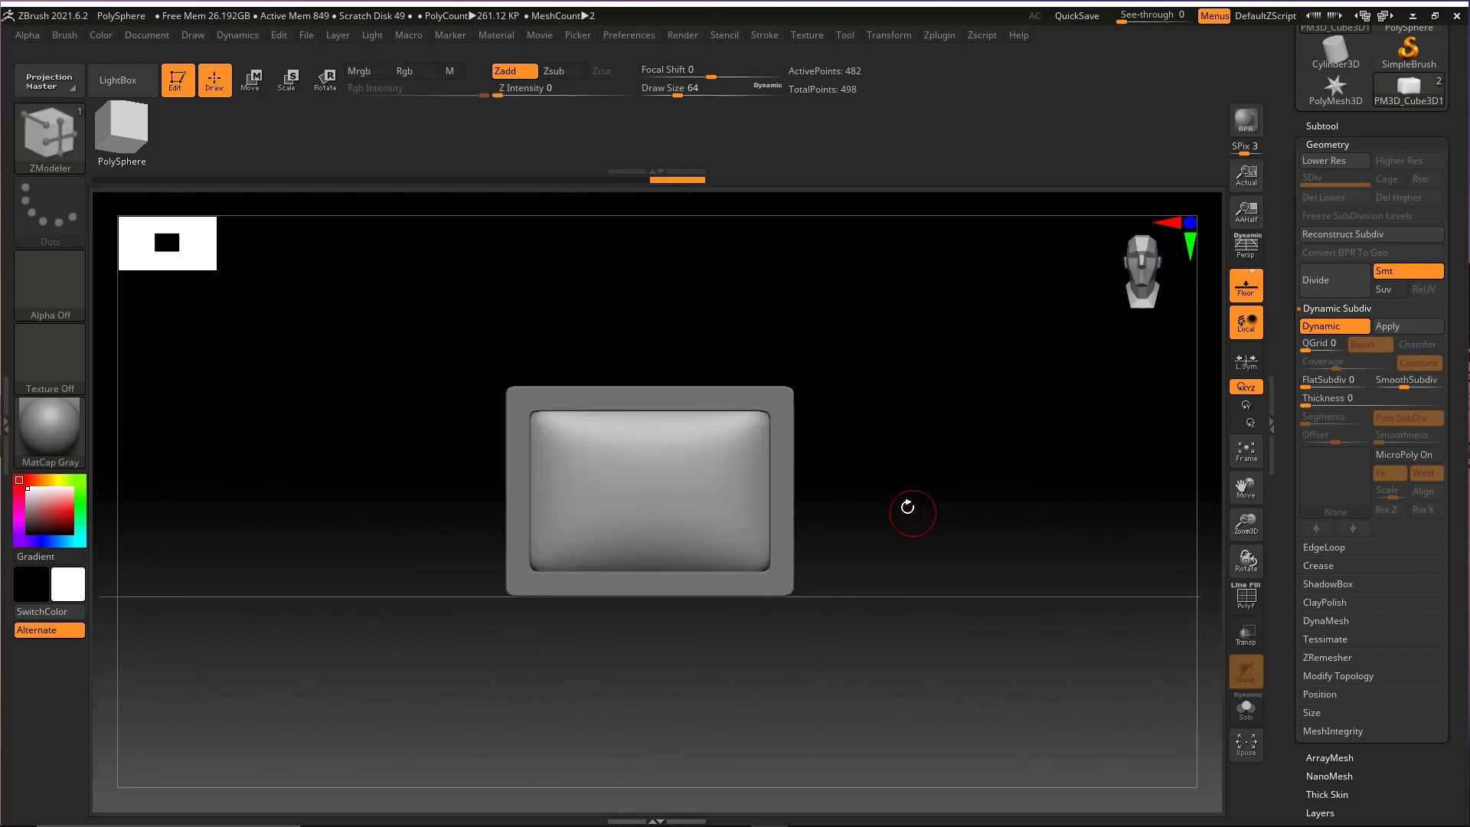
Step: Adjust the screen's size and depth with the transform gizmo so that it fills the box's front opening, and return to Draw mode
{"action": "key", "text": "f"}
{"action": "key", "text": "r"}
{"action": "mouse_move", "coordinate": [654, 436]}
{"action": "left_mouse_down"}
{"action": "mouse_move", "coordinate": [652, 422]}
{"action": "mouse_move", "coordinate": [655, 450]}
{"action": "mouse_move", "coordinate": [657, 436]}
{"action": "left_mouse_up"}
{"action": "key", "text": "ctrl+shift+z"}
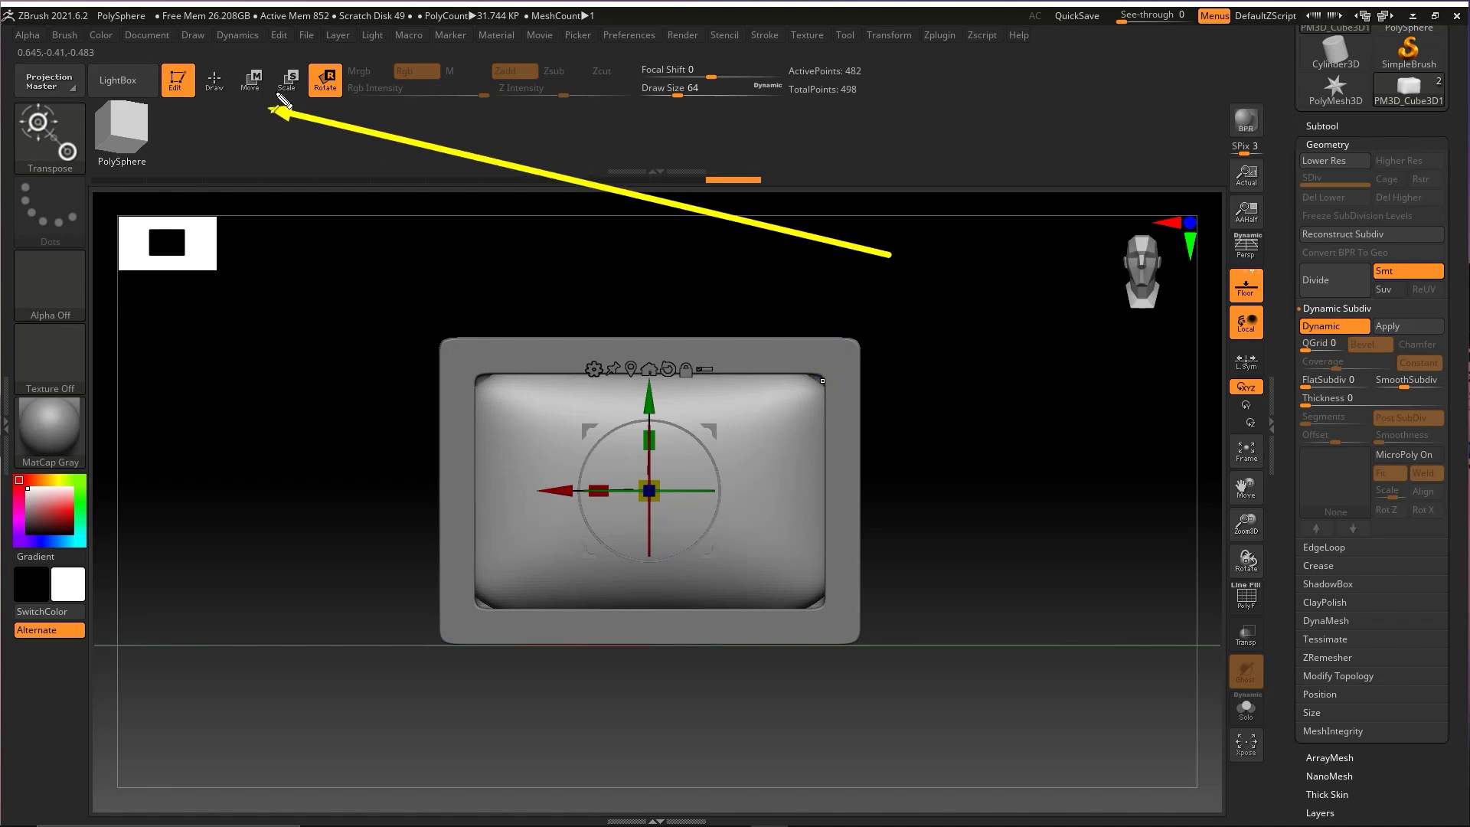
{"action": "right_click_drag", "start_coordinate": [667, 410], "coordinate": [816, 402]}
{"action": "key", "text": "ctrl+shift+z"}
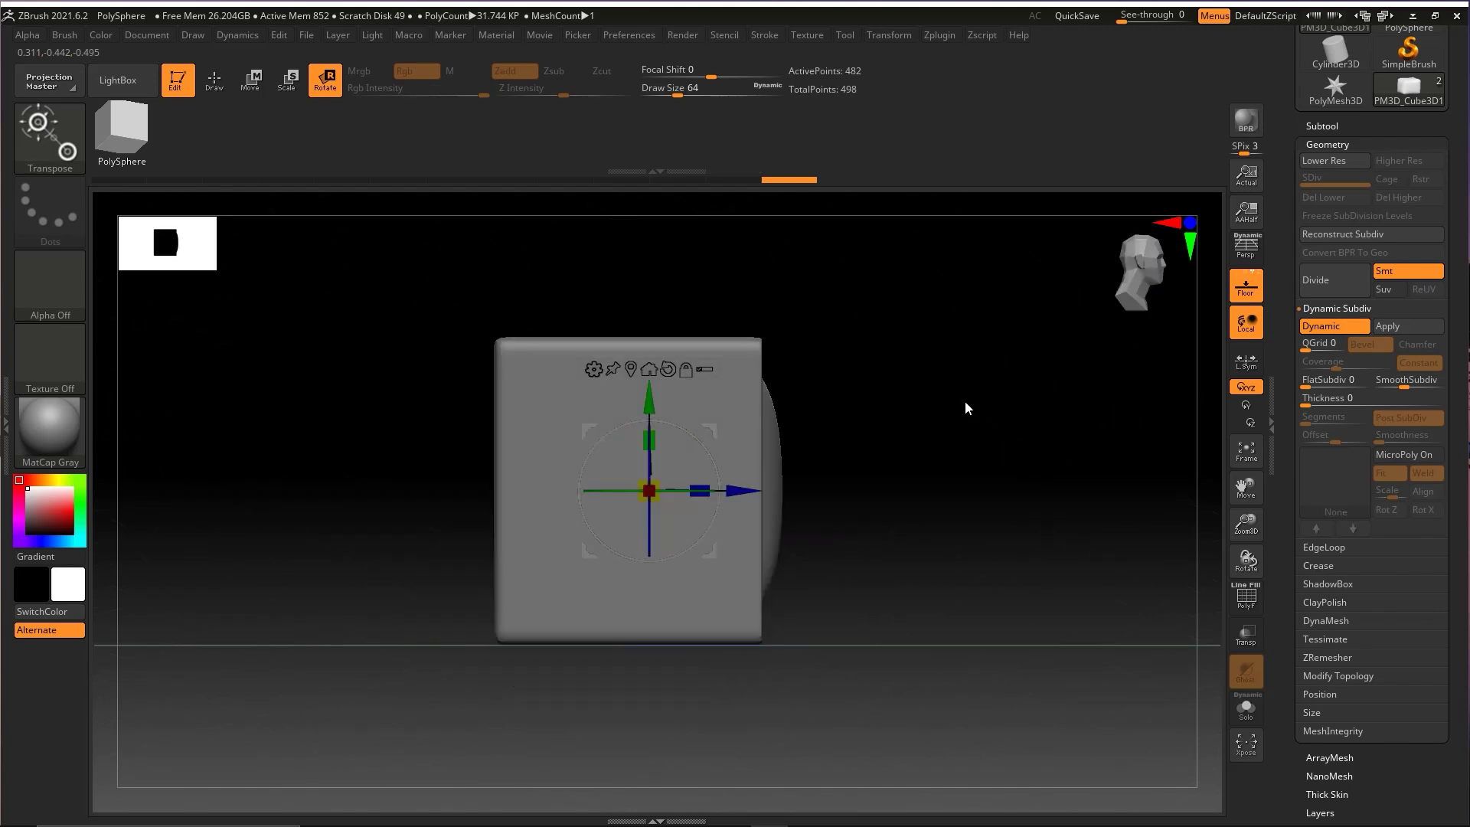
{"action": "key", "text": "ctrl+shift+z"}
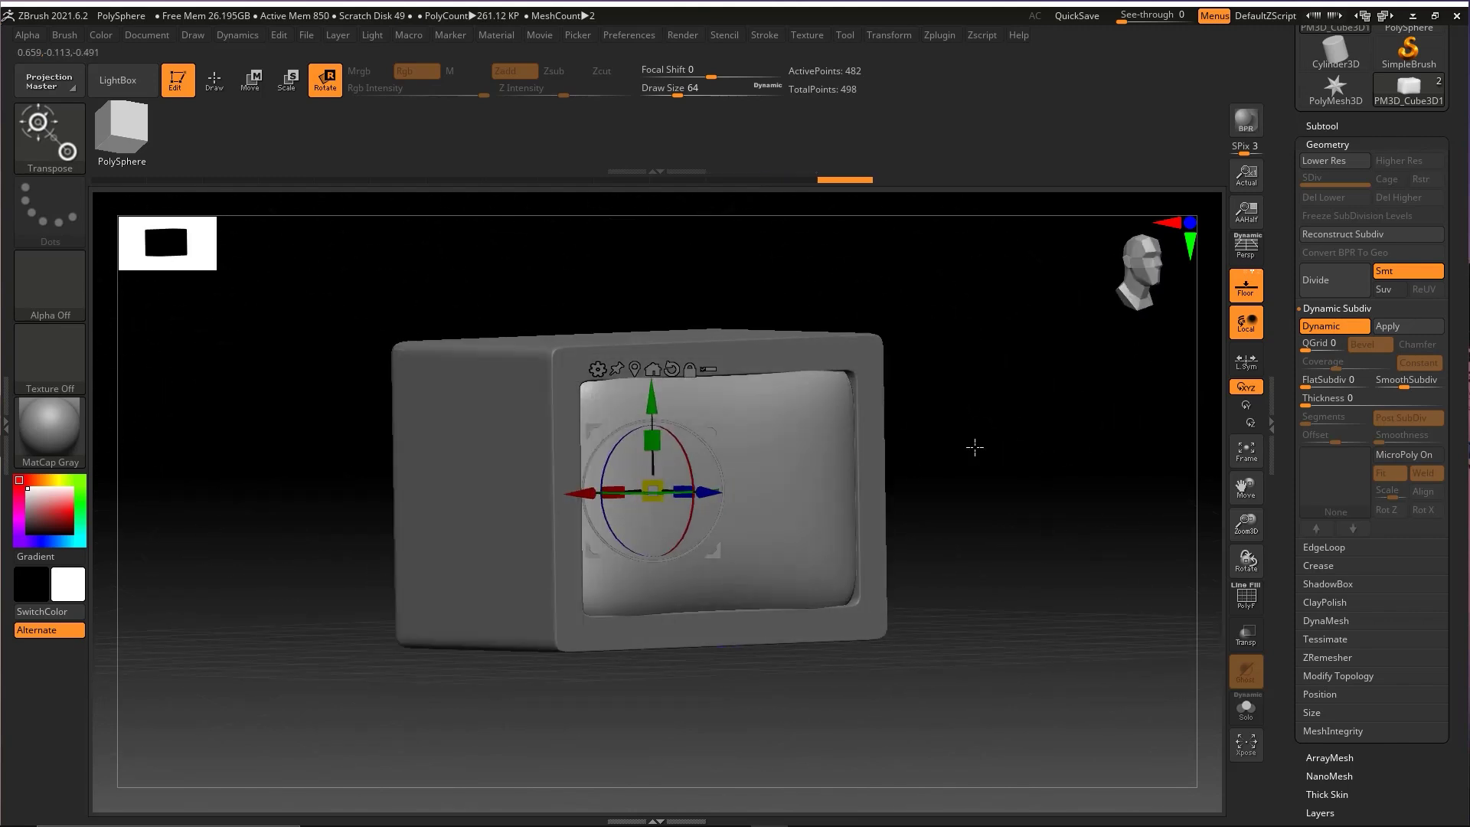
{"action": "right_click_drag", "start_coordinate": [960, 556], "coordinate": [961, 485]}
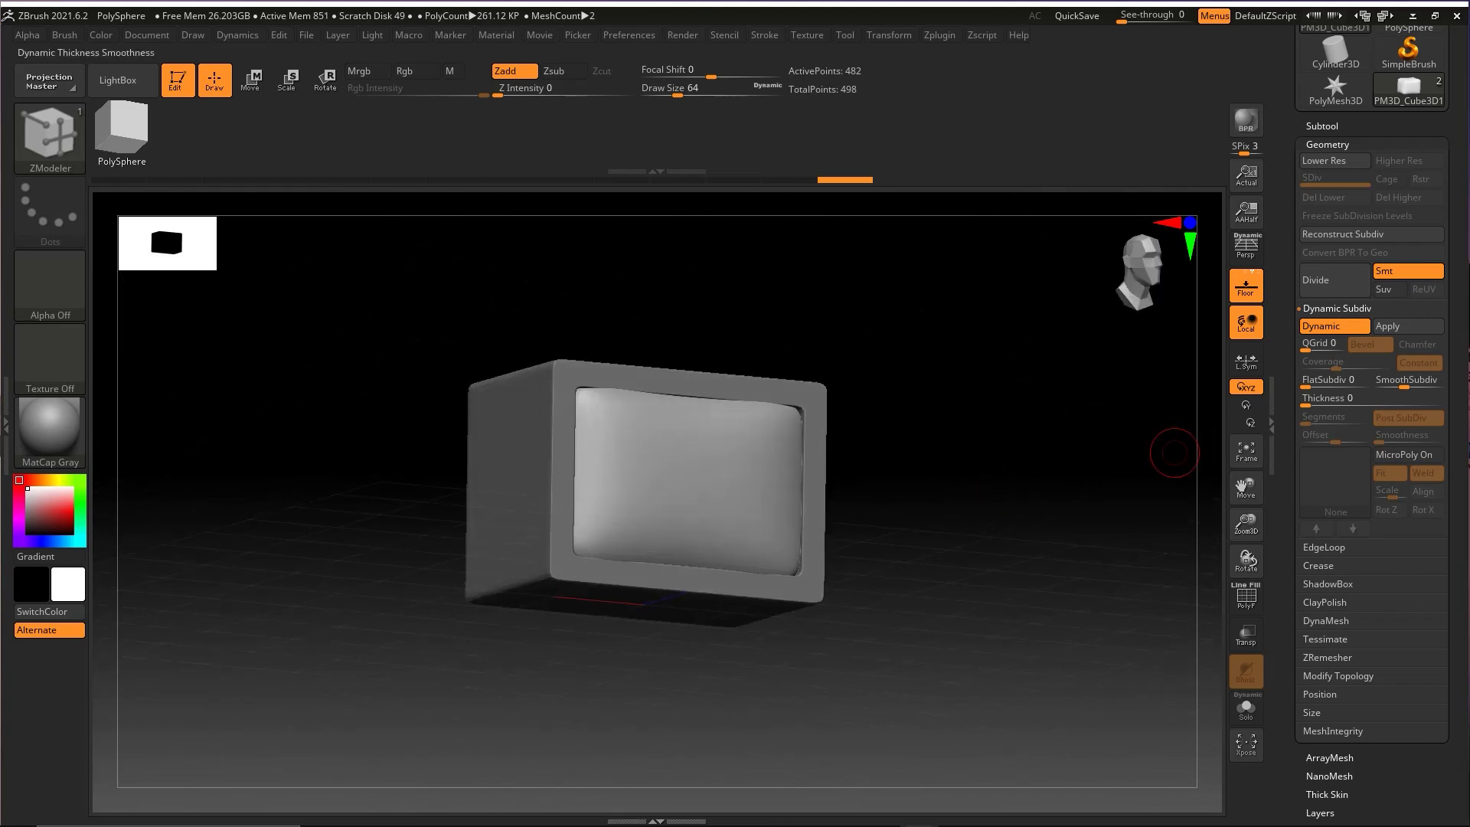
{"action": "mouse_move", "coordinate": [1173, 452]}
{"action": "right_mouse_down"}
{"action": "mouse_move", "coordinate": [968, 498]}
{"action": "mouse_move", "coordinate": [896, 411]}
{"action": "right_mouse_up"}
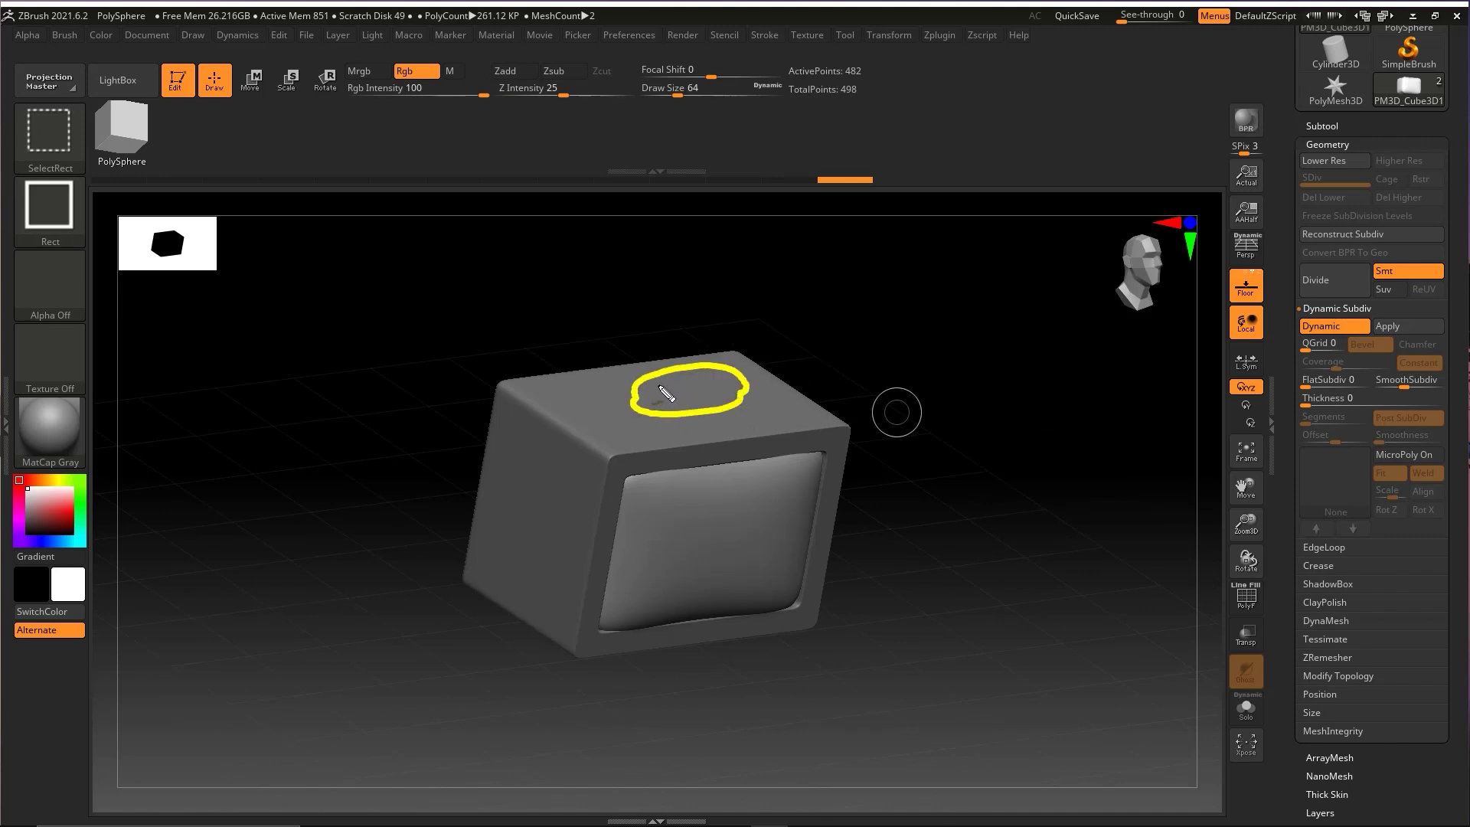
{"action": "left_click_drag", "start_coordinate": [656, 378], "coordinate": [623, 341]}
{"action": "left_click_drag", "start_coordinate": [720, 377], "coordinate": [760, 327]}
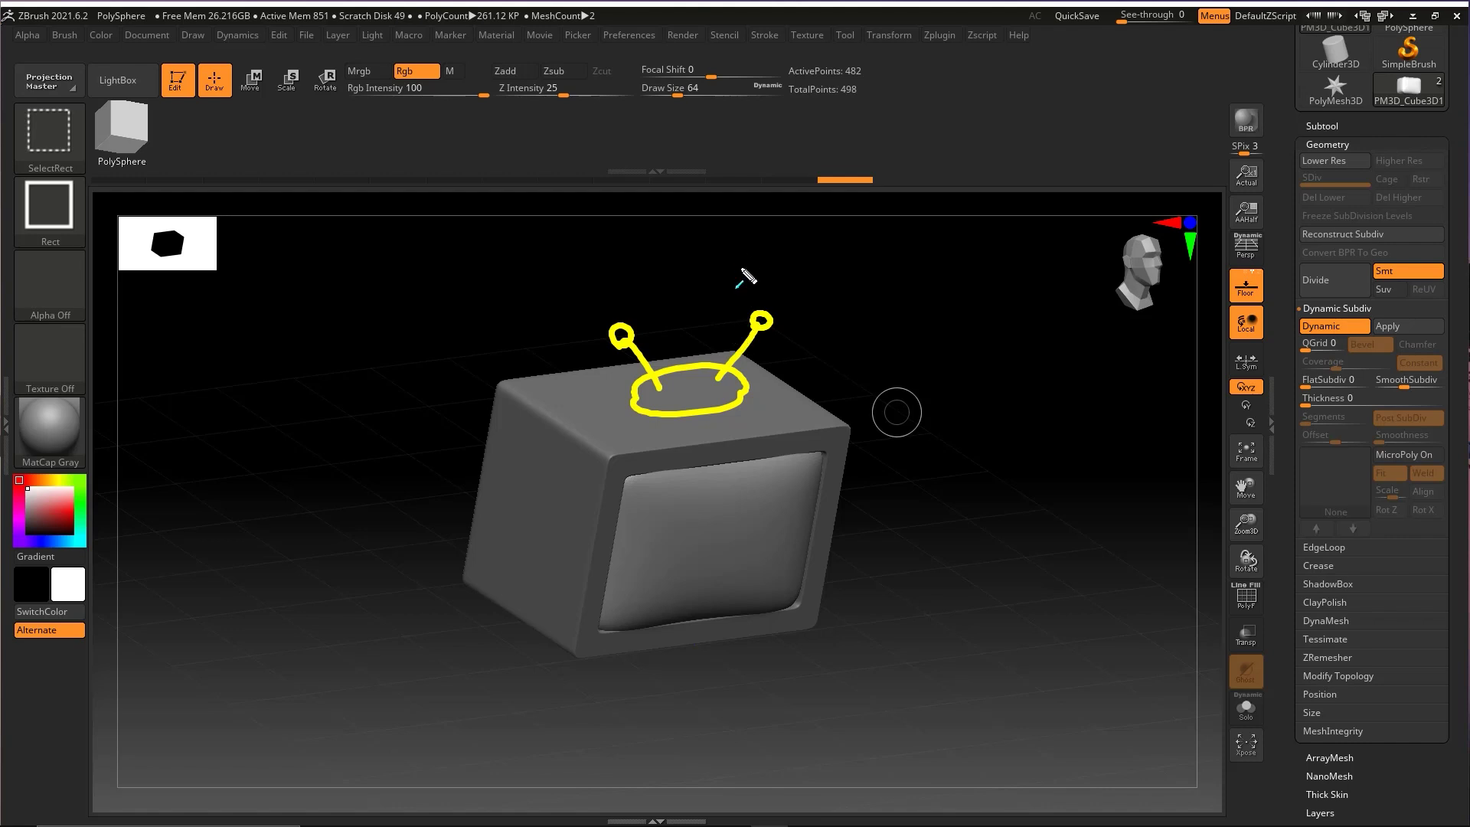
{"action": "mouse_move", "coordinate": [733, 236]}
{"action": "left_mouse_down"}
{"action": "mouse_move", "coordinate": [696, 389]}
{"action": "mouse_move", "coordinate": [1086, 243]}
{"action": "left_mouse_up"}
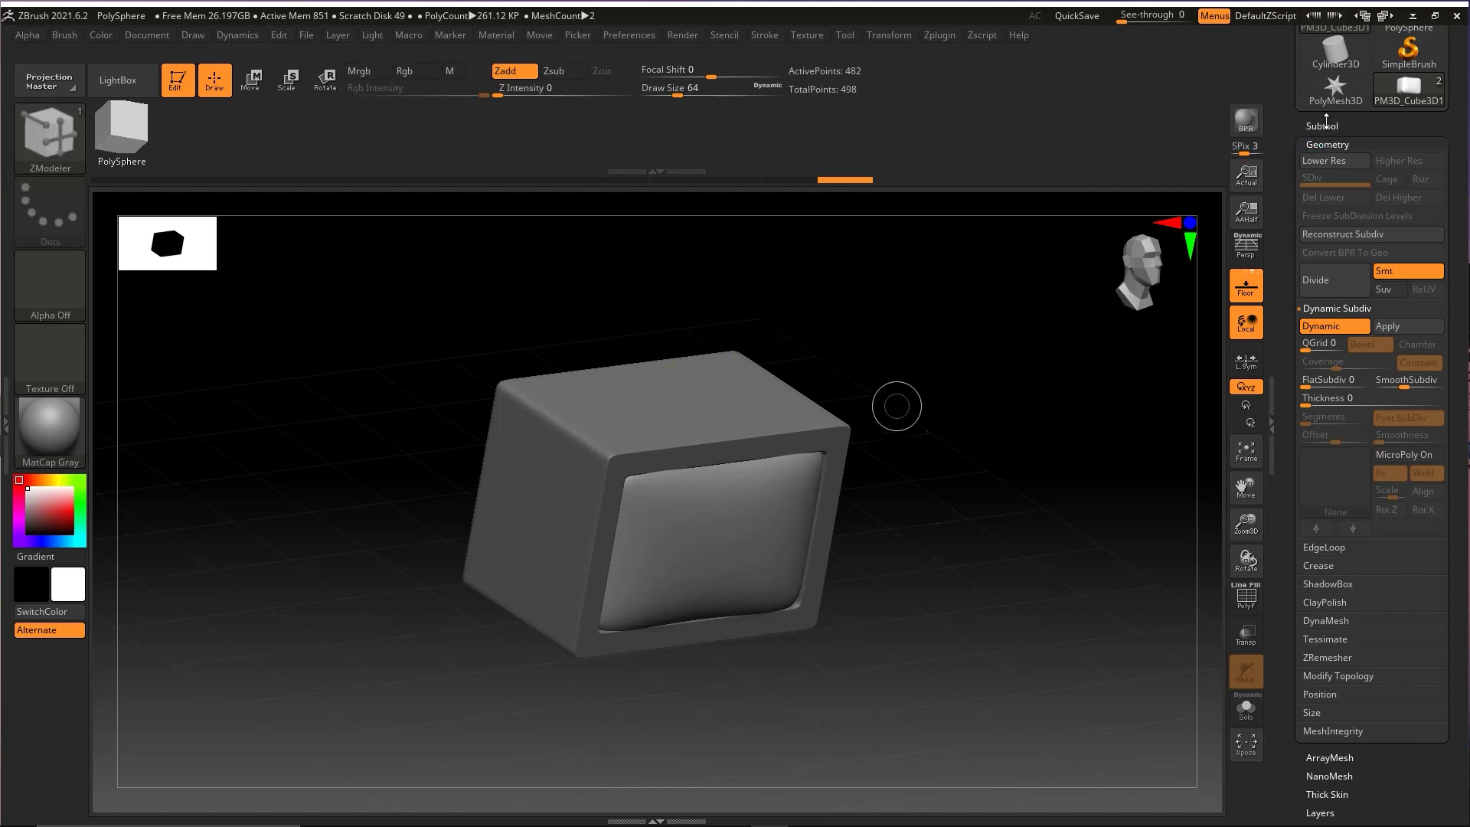
Step: Append a Sphere3D as a new subtool, make it the active subtool and bring up its transform gizmo
{"action": "left_click", "coordinate": [1322, 125]}
{"action": "scroll", "coordinate": [1392, 301], "scroll_direction": "down", "scroll_amount": 1}
{"action": "left_click_drag", "start_coordinate": [1443, 387], "coordinate": [1385, 623]}
{"action": "left_click", "coordinate": [1407, 633]}
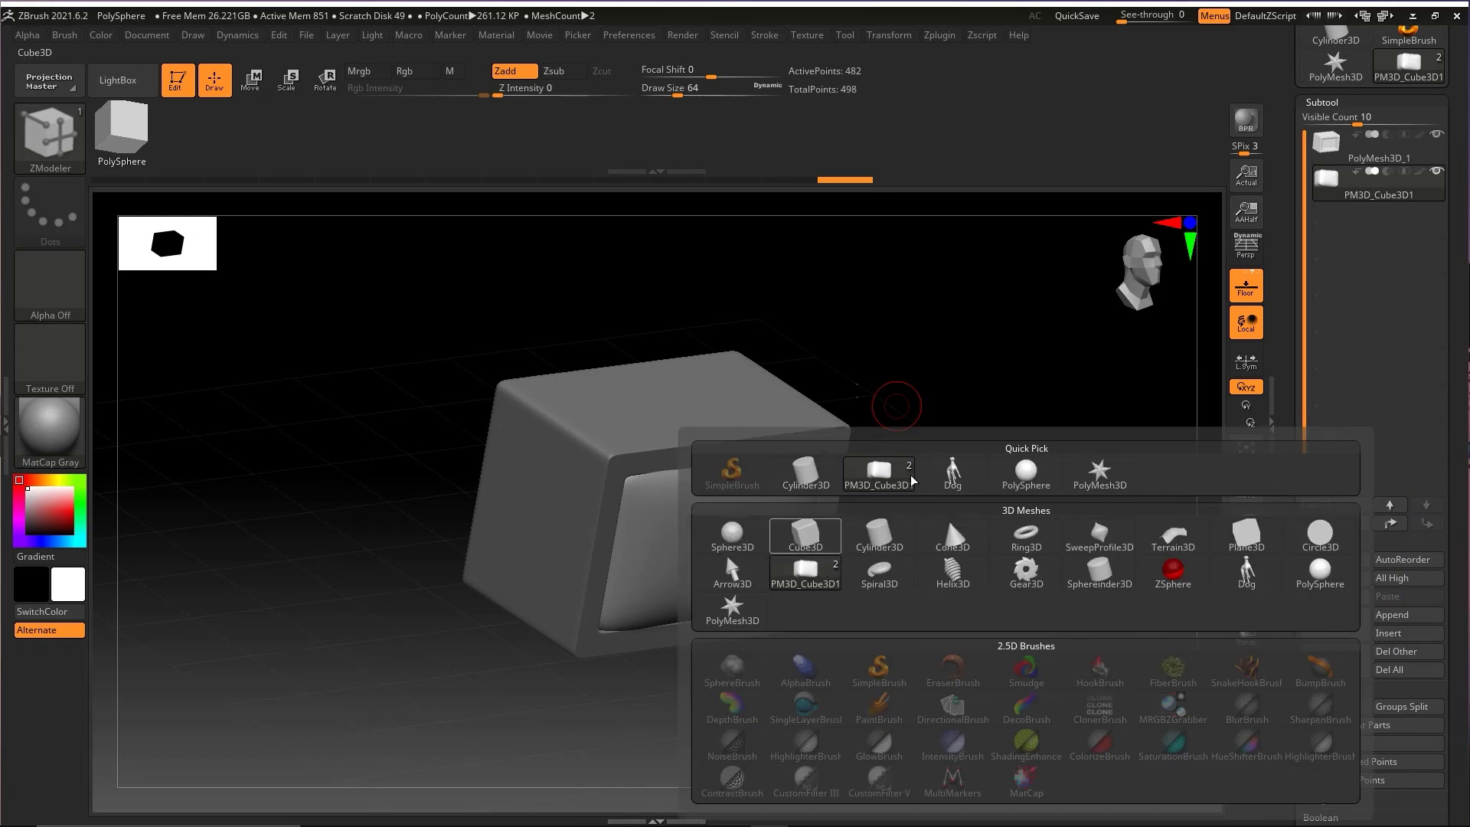
{"action": "left_click", "coordinate": [727, 536]}
{"action": "key", "text": "r"}
{"action": "mouse_move", "coordinate": [966, 429]}
{"action": "left_mouse_down"}
{"action": "mouse_move", "coordinate": [916, 370]}
{"action": "mouse_move", "coordinate": [952, 373]}
{"action": "left_mouse_up"}
{"action": "mouse_move", "coordinate": [334, 490]}
{"action": "left_mouse_down"}
{"action": "mouse_move", "coordinate": [288, 69]}
{"action": "mouse_move", "coordinate": [660, 508]}
{"action": "left_mouse_up"}
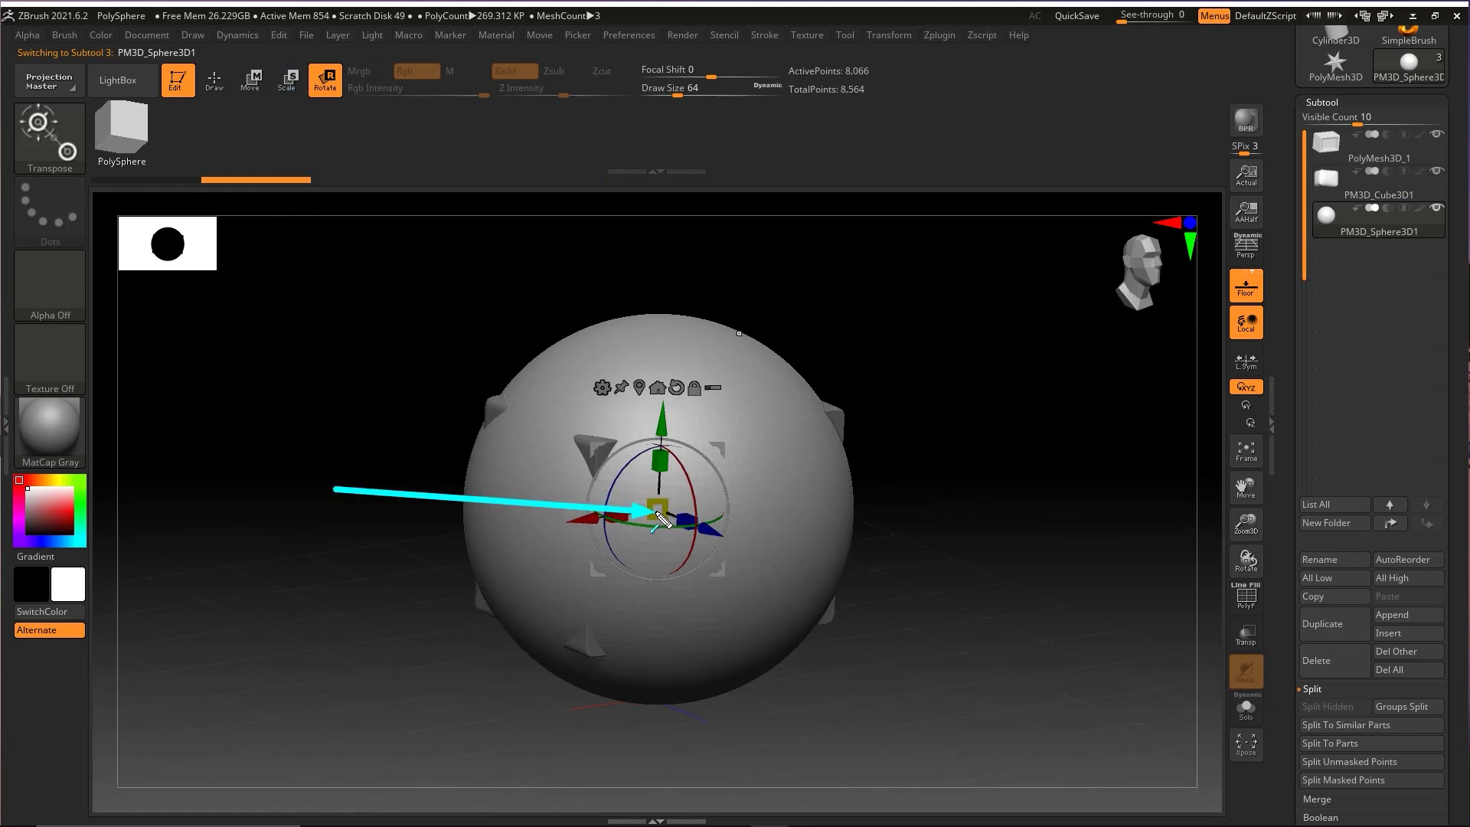
{"action": "left_click_drag", "start_coordinate": [663, 510], "coordinate": [641, 516]}
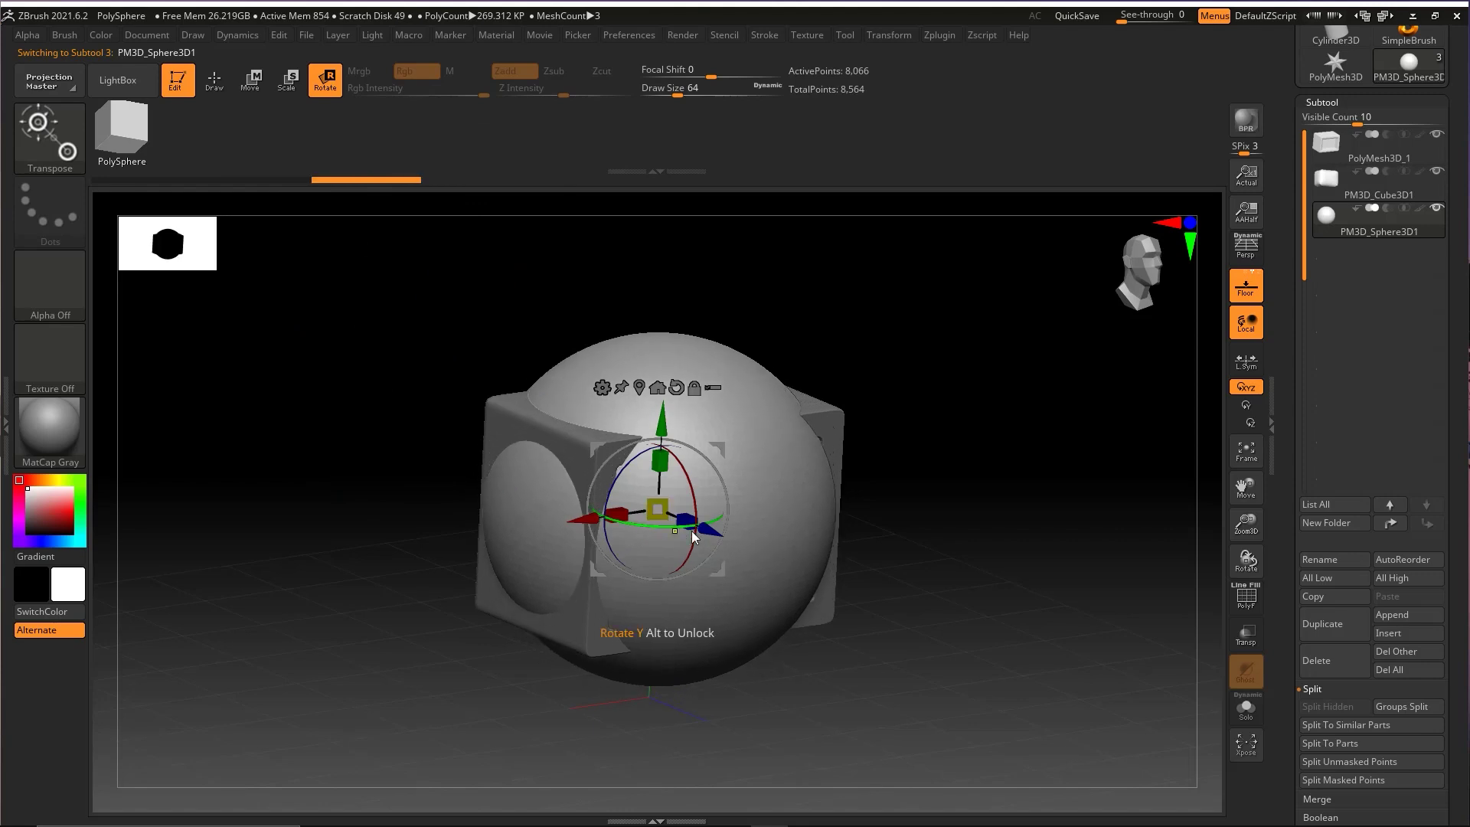
{"action": "key", "text": "ctrl+z"}
{"action": "left_click_drag", "start_coordinate": [920, 468], "coordinate": [943, 490]}
{"action": "left_click_drag", "start_coordinate": [682, 536], "coordinate": [628, 521]}
{"action": "key", "text": "ctrl+z"}
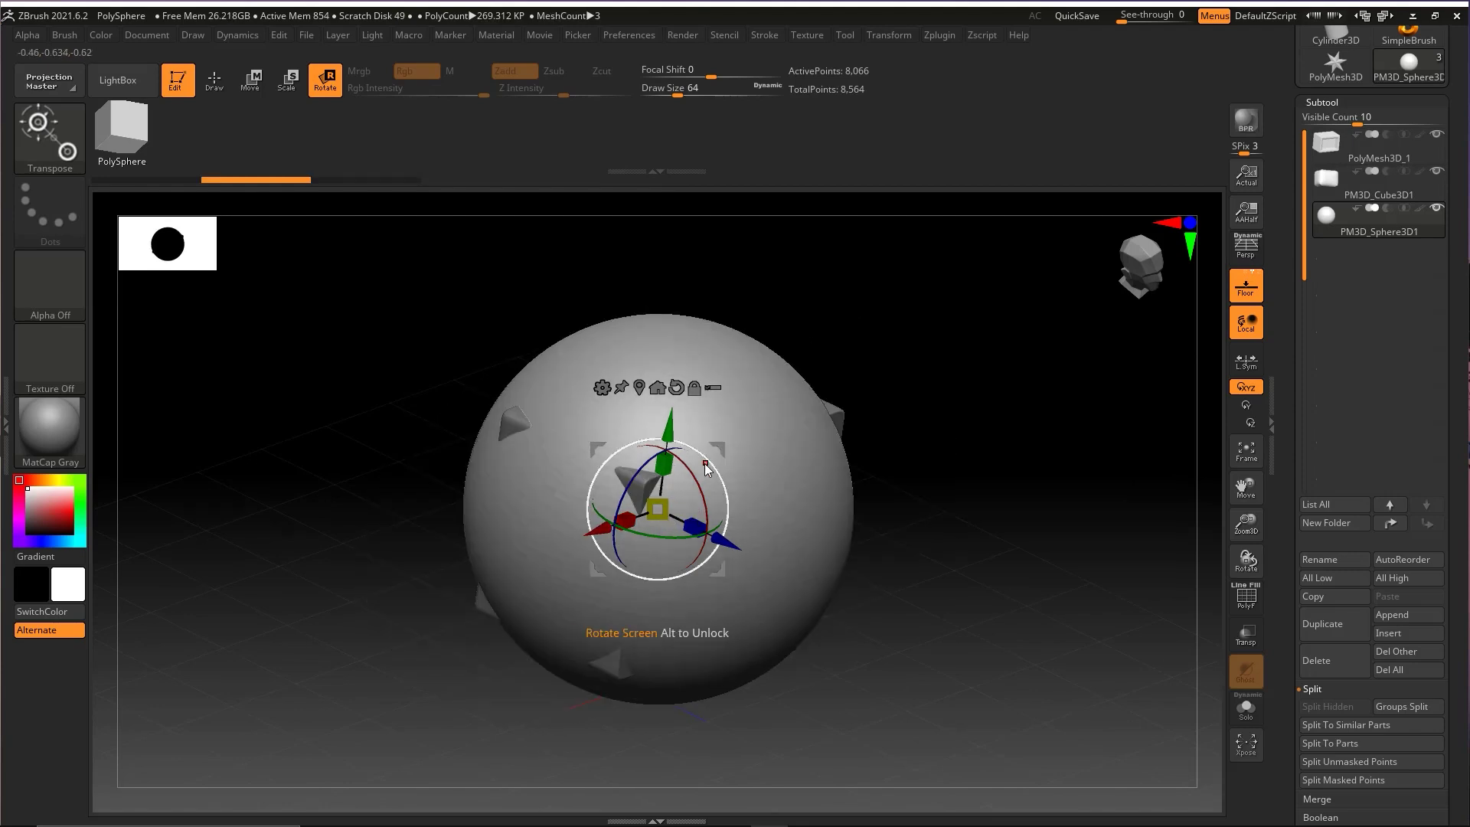
{"action": "key", "text": "ctrl+shift"}
{"action": "left_click_drag", "start_coordinate": [824, 331], "coordinate": [664, 509]}
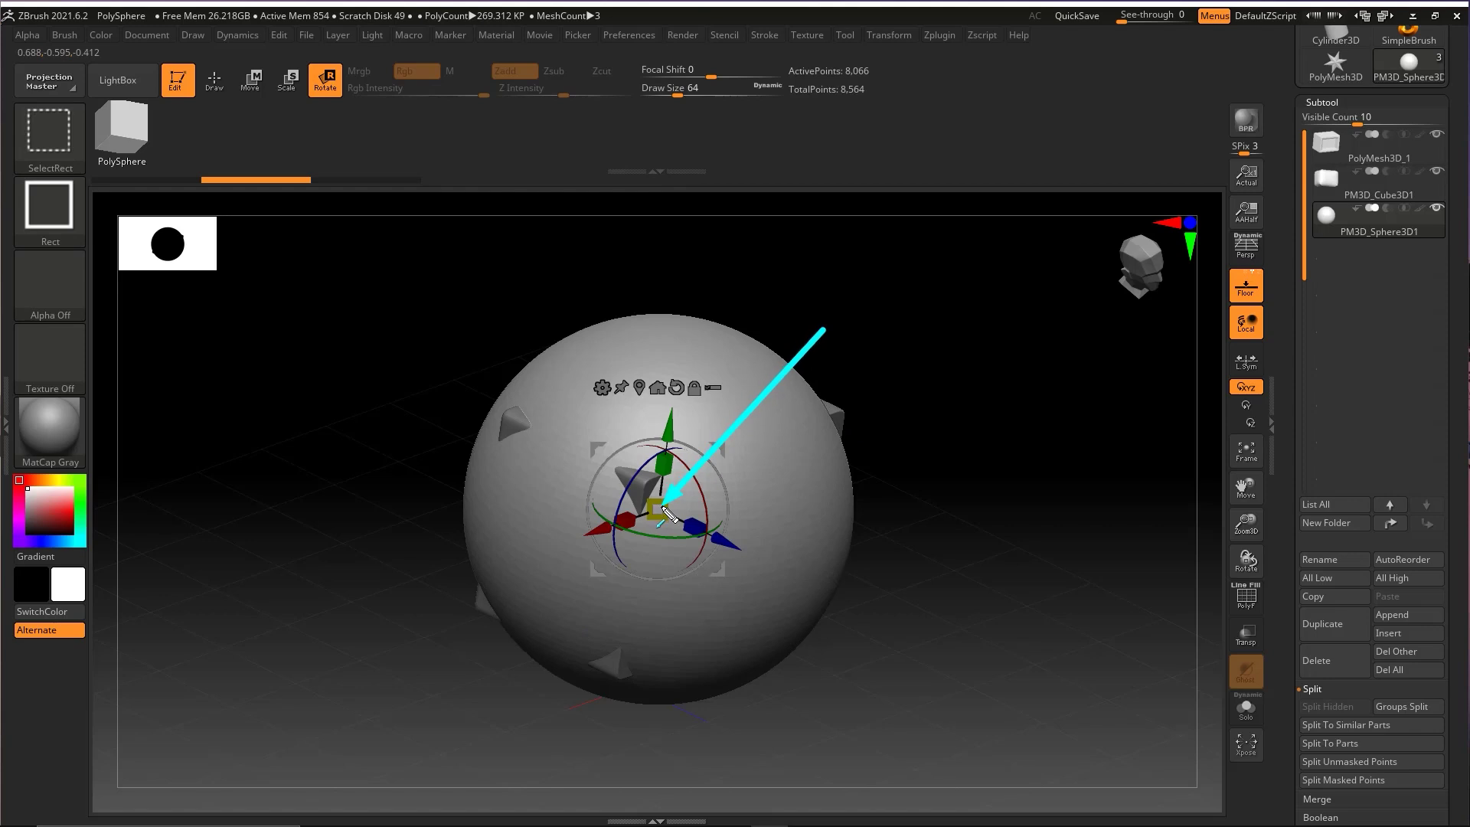
{"action": "key", "text": "Escape"}
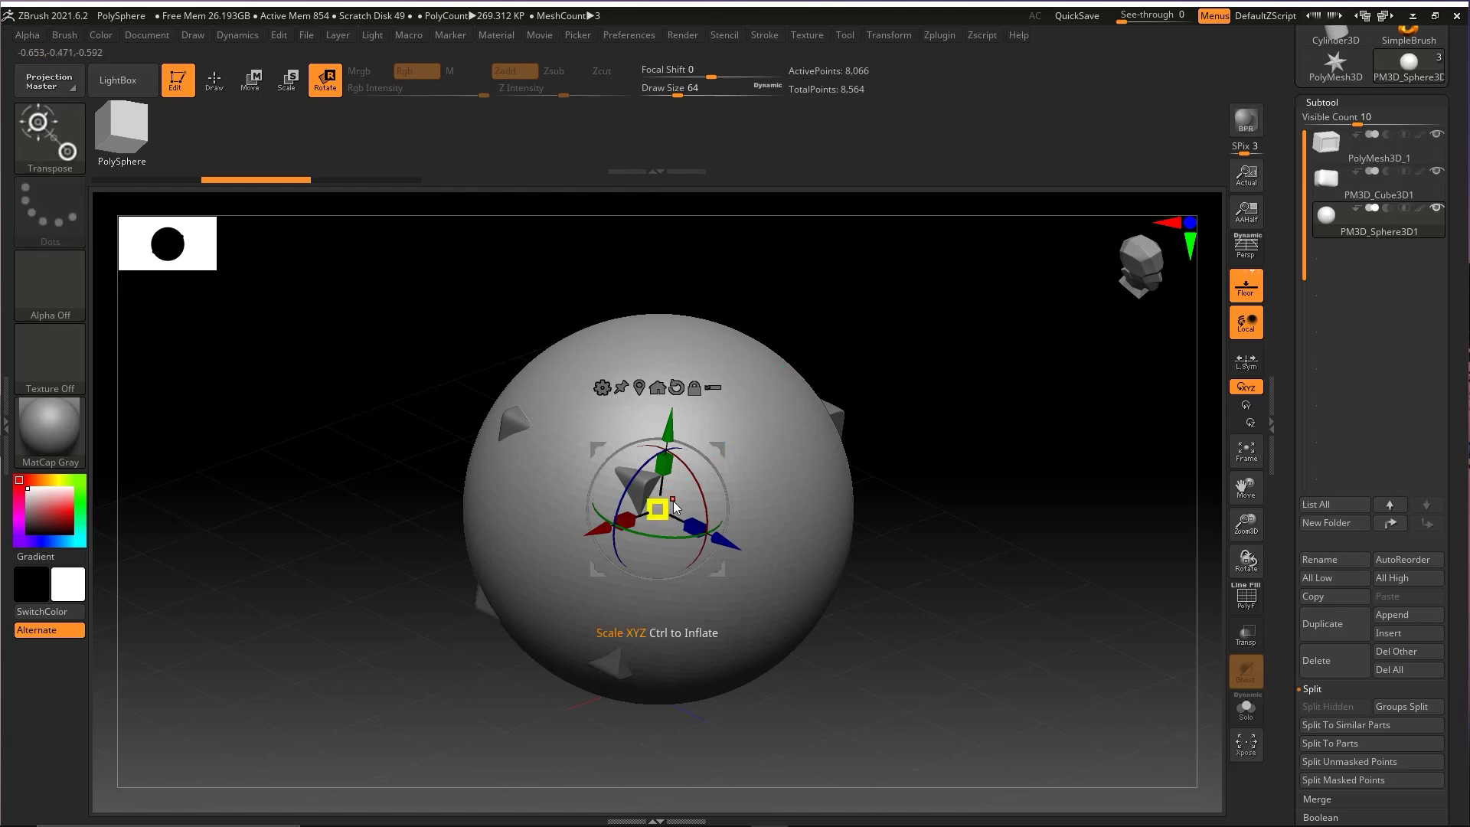
Step: Scale the sphere down and raise it so it pokes out of the box's top as a dome, then return to Draw mode
{"action": "left_click_drag", "start_coordinate": [660, 507], "coordinate": [592, 557]}
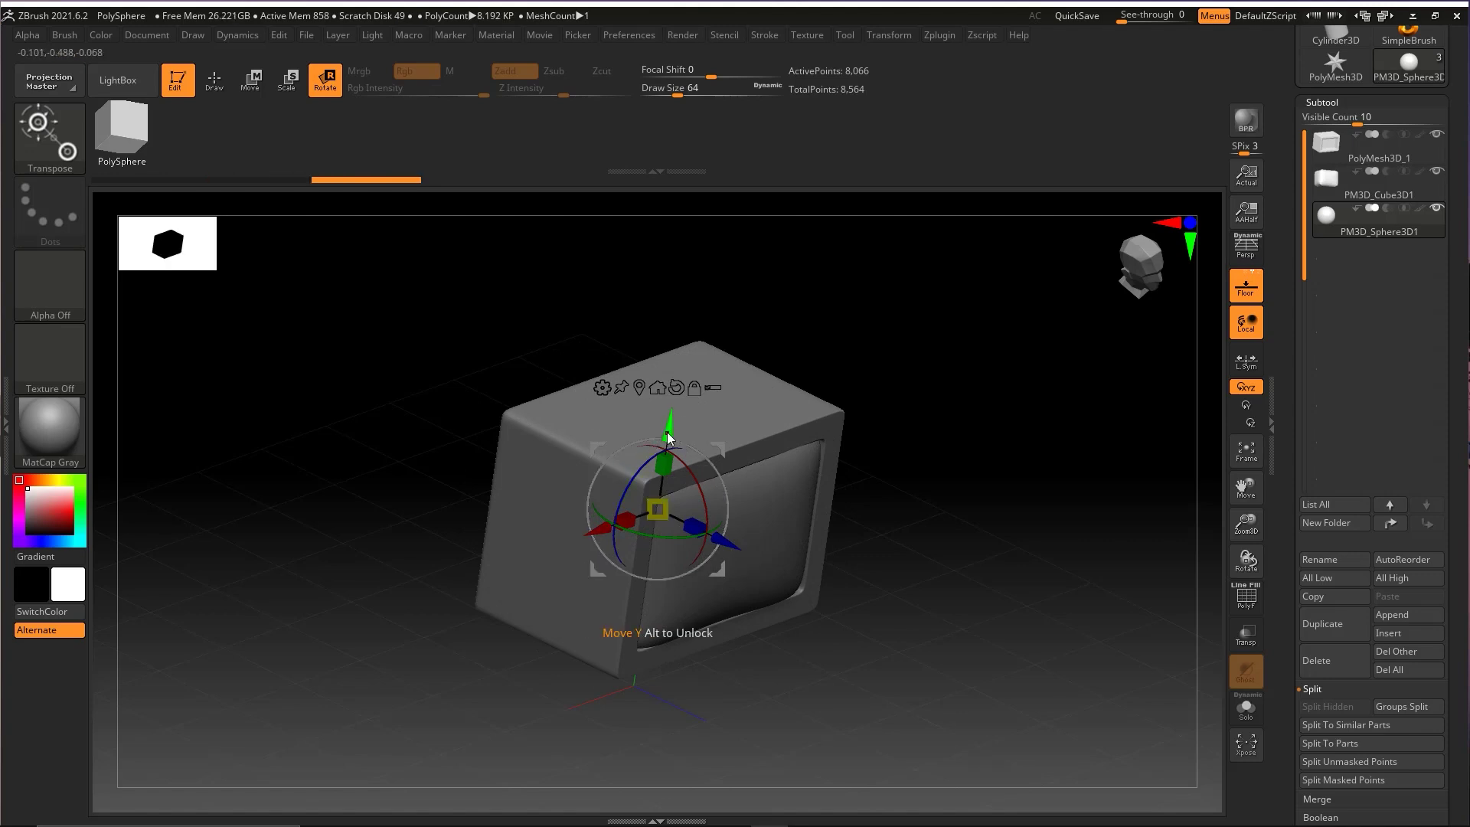
{"action": "left_click_drag", "start_coordinate": [671, 439], "coordinate": [678, 385]}
{"action": "left_click_drag", "start_coordinate": [907, 338], "coordinate": [938, 366], "text": "alt"}
{"action": "left_click_drag", "start_coordinate": [672, 457], "coordinate": [622, 502]}
{"action": "left_click_drag", "start_coordinate": [839, 440], "coordinate": [888, 391], "text": "shift"}
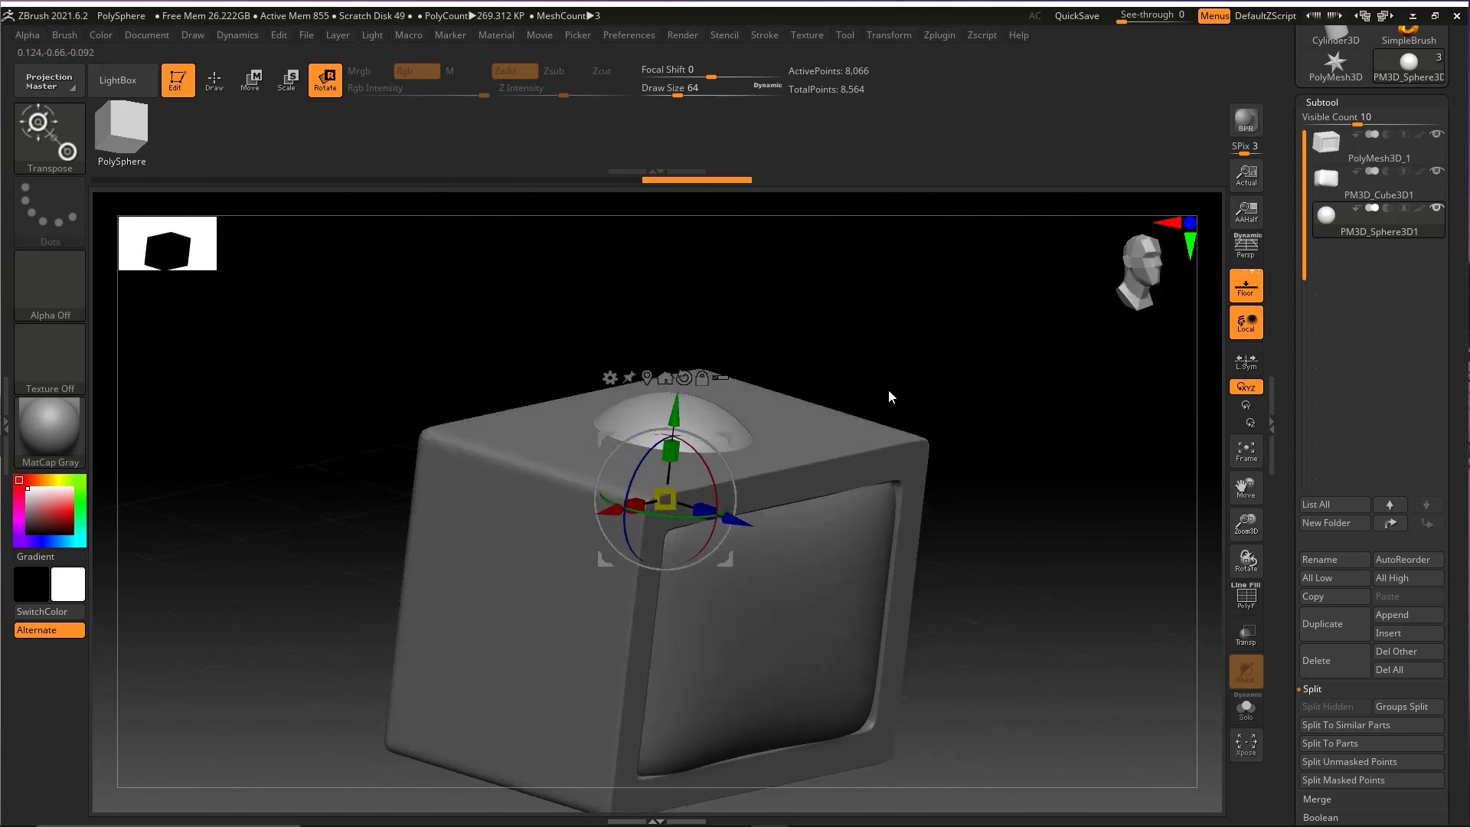
{"action": "key", "text": "q"}
{"action": "key", "text": "ctrl+shift"}
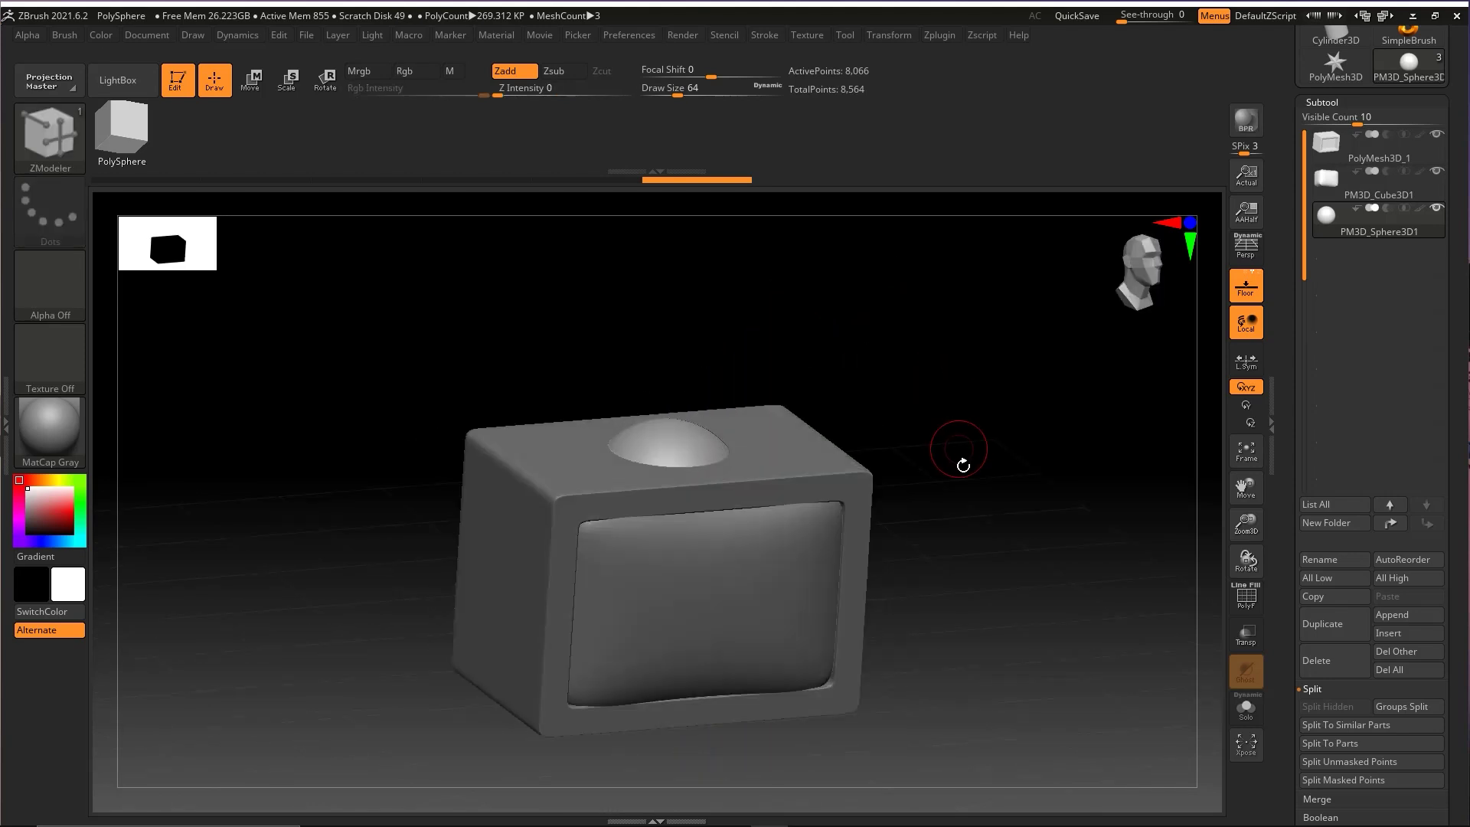
{"action": "left_click_drag", "start_coordinate": [963, 465], "coordinate": [984, 437]}
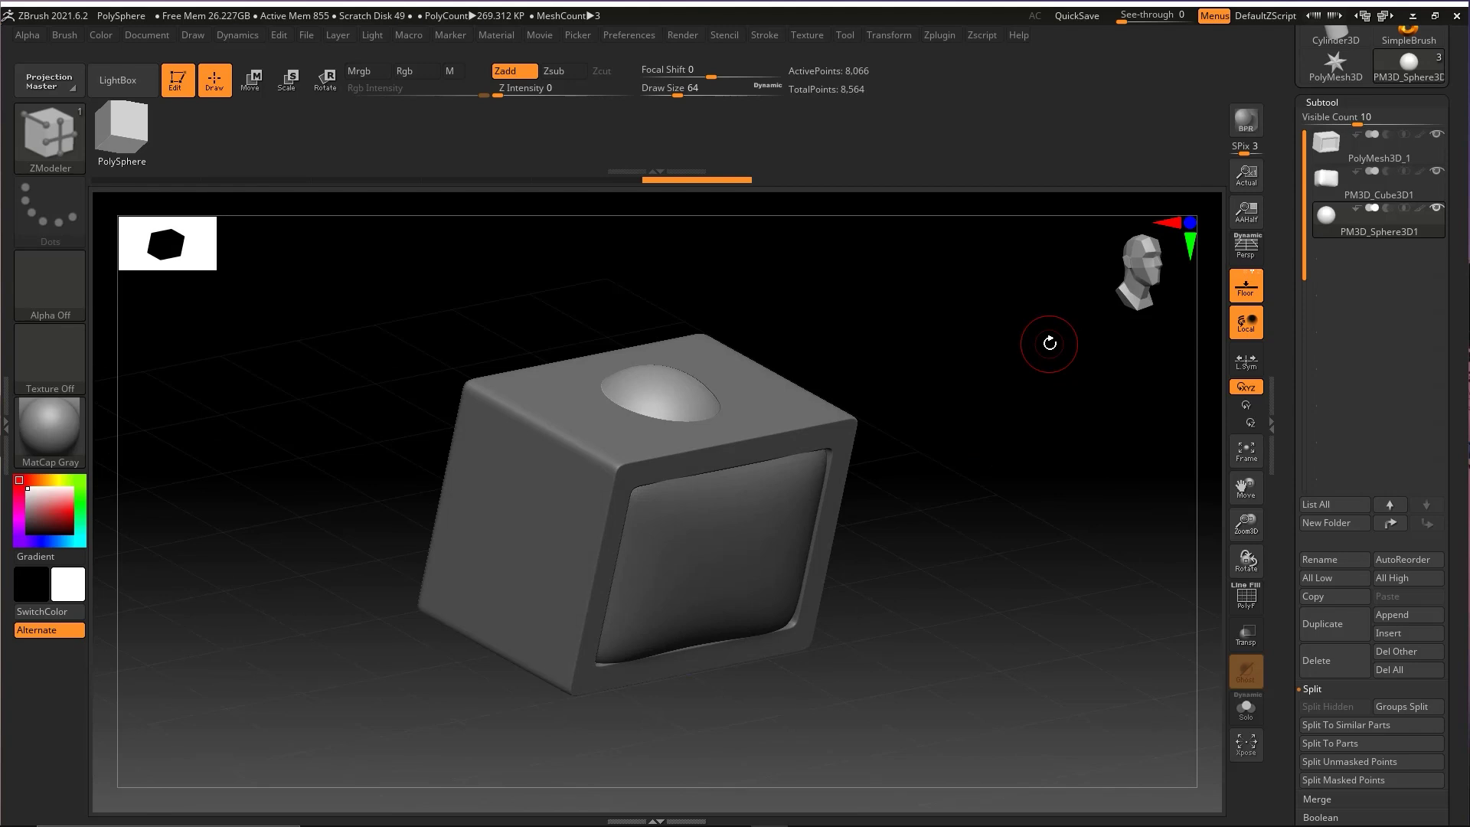
{"action": "key", "text": "ctrl+shift"}
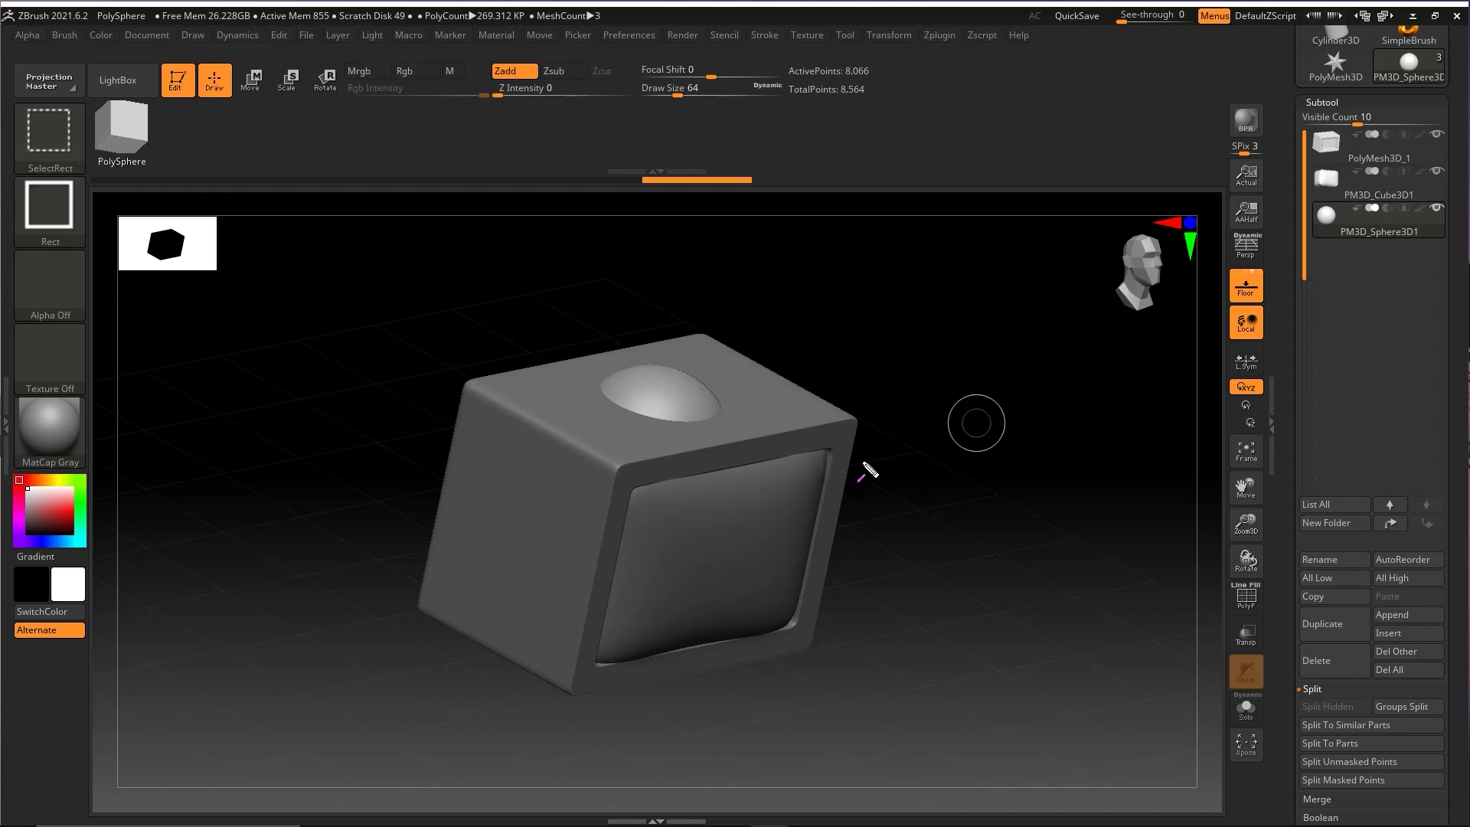
{"action": "mouse_move", "coordinate": [738, 552]}
{"action": "left_mouse_down"}
{"action": "mouse_move", "coordinate": [1220, 154]}
{"action": "mouse_move", "coordinate": [1352, 89]}
{"action": "mouse_move", "coordinate": [1342, 128]}
{"action": "left_mouse_up"}
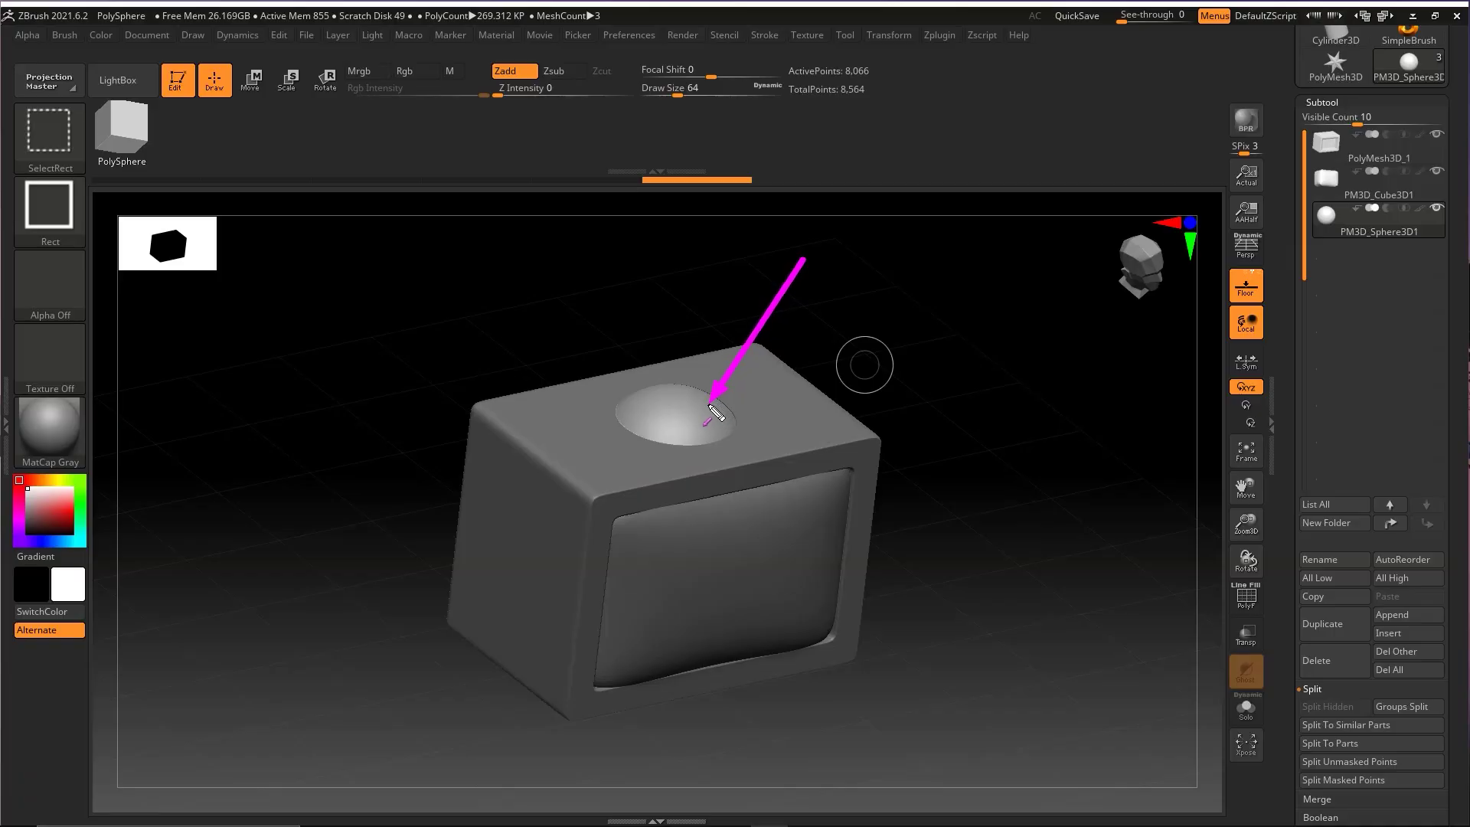
{"action": "mouse_move", "coordinate": [938, 407]}
{"action": "left_mouse_down"}
{"action": "mouse_move", "coordinate": [974, 456]}
{"action": "mouse_move", "coordinate": [1014, 378]}
{"action": "mouse_move", "coordinate": [911, 355]}
{"action": "mouse_move", "coordinate": [934, 406]}
{"action": "left_mouse_up"}
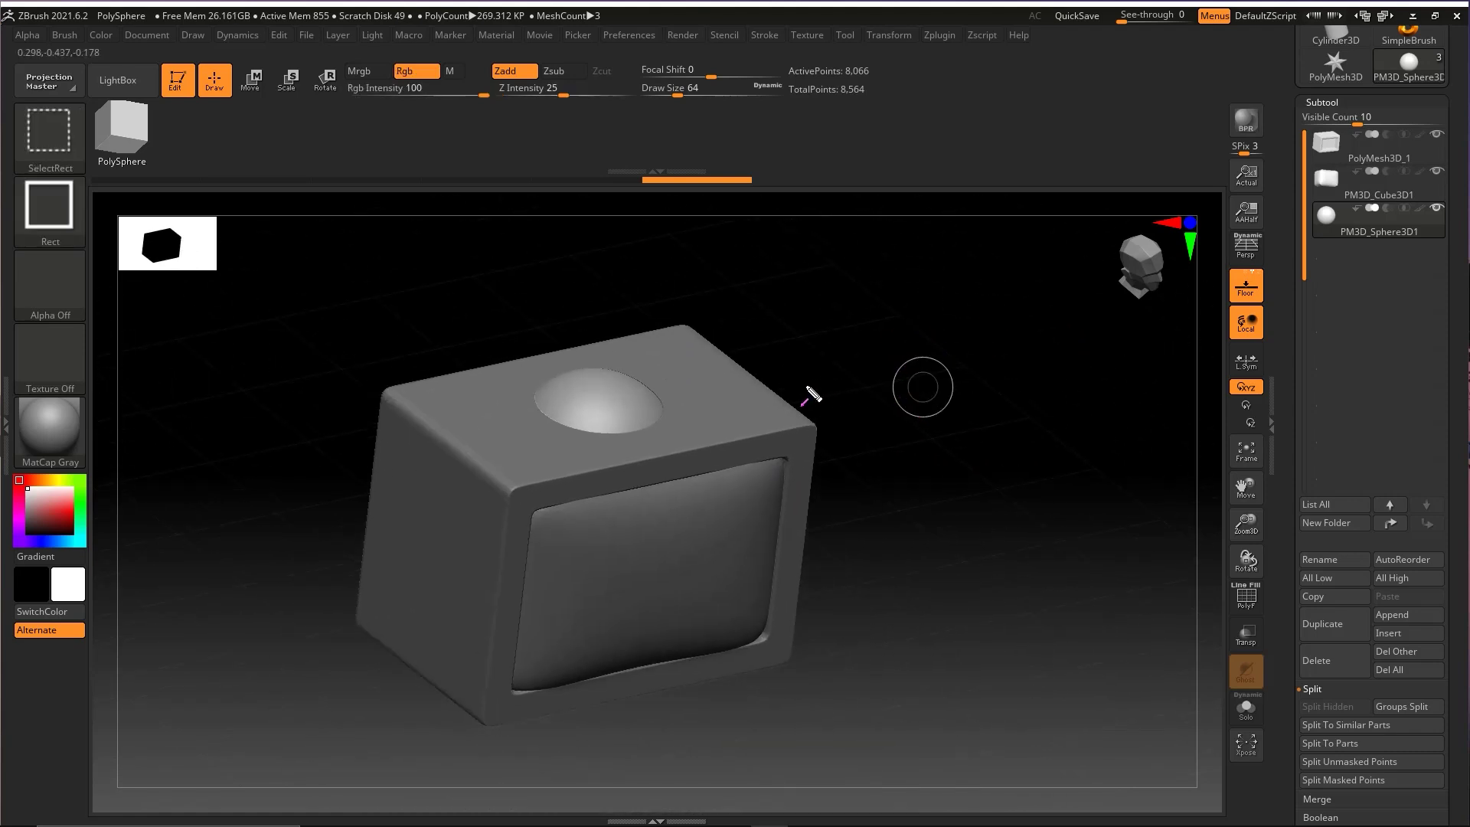
{"action": "mouse_move", "coordinate": [393, 391]}
{"action": "left_mouse_down"}
{"action": "mouse_move", "coordinate": [526, 492]}
{"action": "mouse_move", "coordinate": [804, 427]}
{"action": "left_mouse_up"}
{"action": "mouse_move", "coordinate": [903, 413]}
{"action": "left_mouse_down"}
{"action": "mouse_move", "coordinate": [987, 499]}
{"action": "mouse_move", "coordinate": [956, 601]}
{"action": "left_mouse_up"}
{"action": "left_click_drag", "start_coordinate": [974, 499], "coordinate": [959, 603]}
{"action": "left_click_drag", "start_coordinate": [962, 597], "coordinate": [1085, 559]}
{"action": "left_click_drag", "start_coordinate": [1102, 434], "coordinate": [1081, 558]}
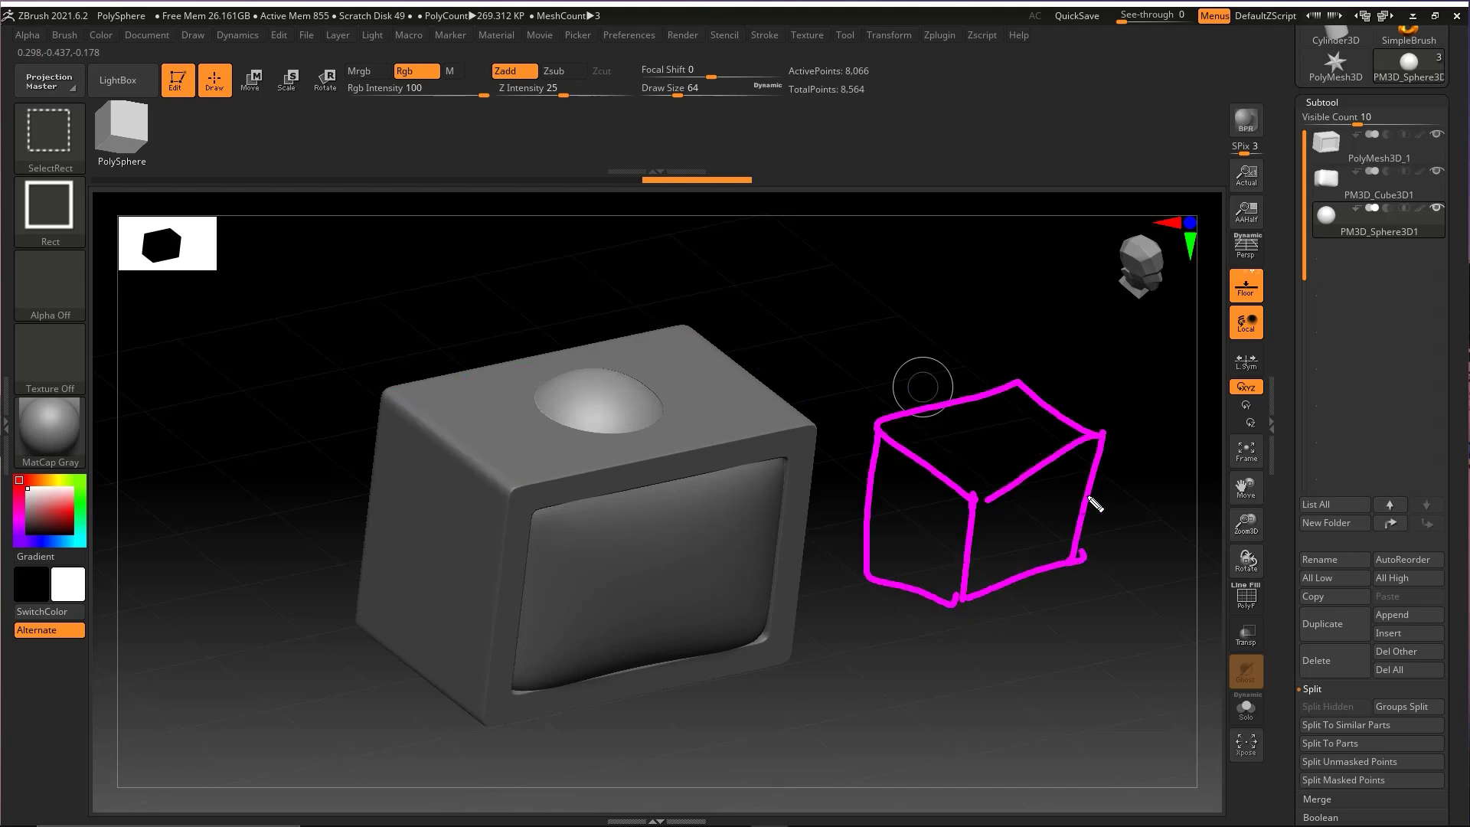
{"action": "left_click_drag", "start_coordinate": [783, 671], "coordinate": [869, 597]}
{"action": "mouse_move", "coordinate": [881, 683]}
{"action": "left_mouse_down"}
{"action": "mouse_move", "coordinate": [1023, 656]}
{"action": "mouse_move", "coordinate": [911, 726]}
{"action": "left_mouse_up"}
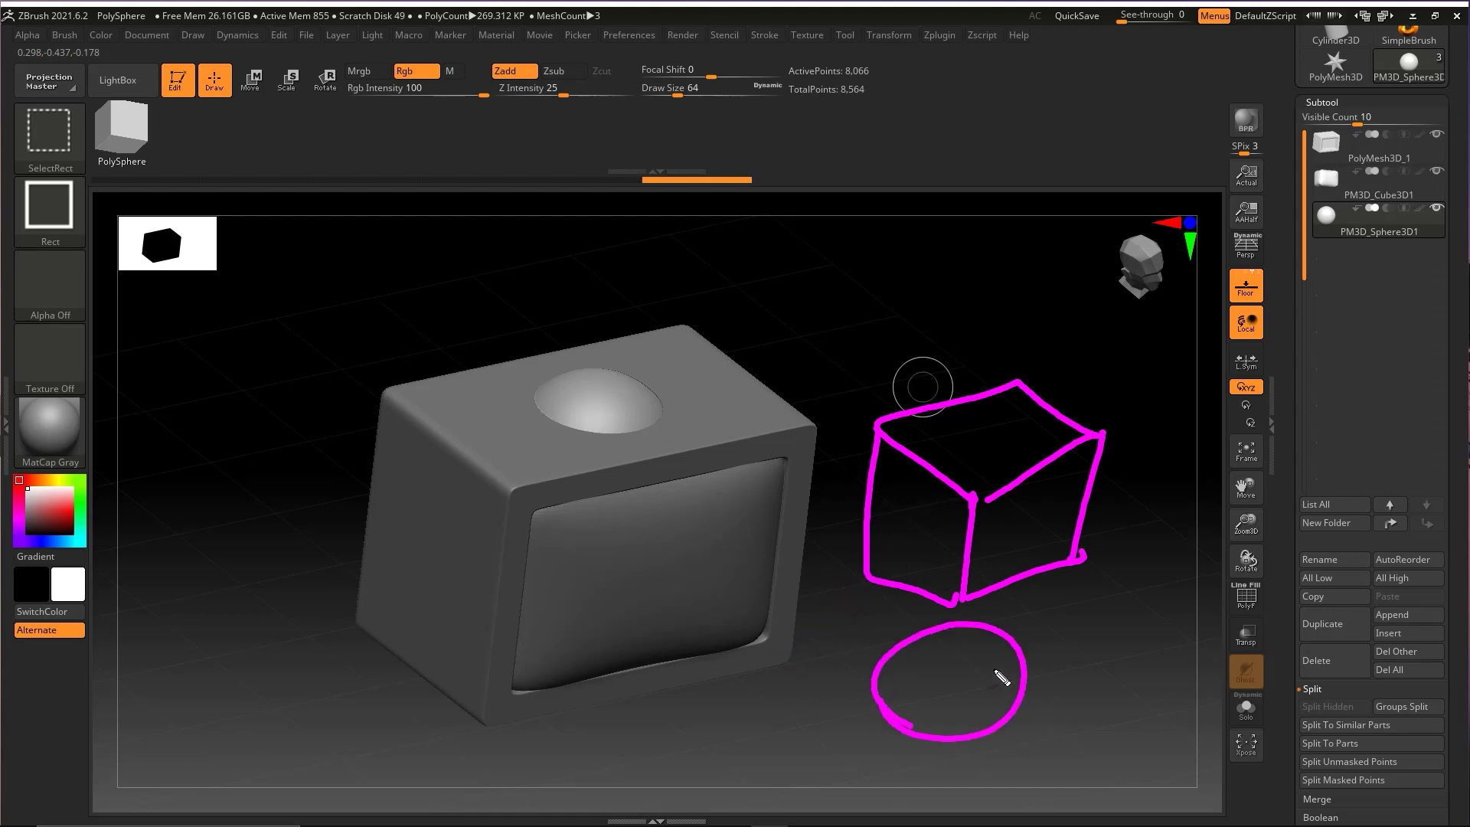
{"action": "left_click_drag", "start_coordinate": [960, 627], "coordinate": [943, 733]}
{"action": "left_click_drag", "start_coordinate": [886, 665], "coordinate": [1056, 674]}
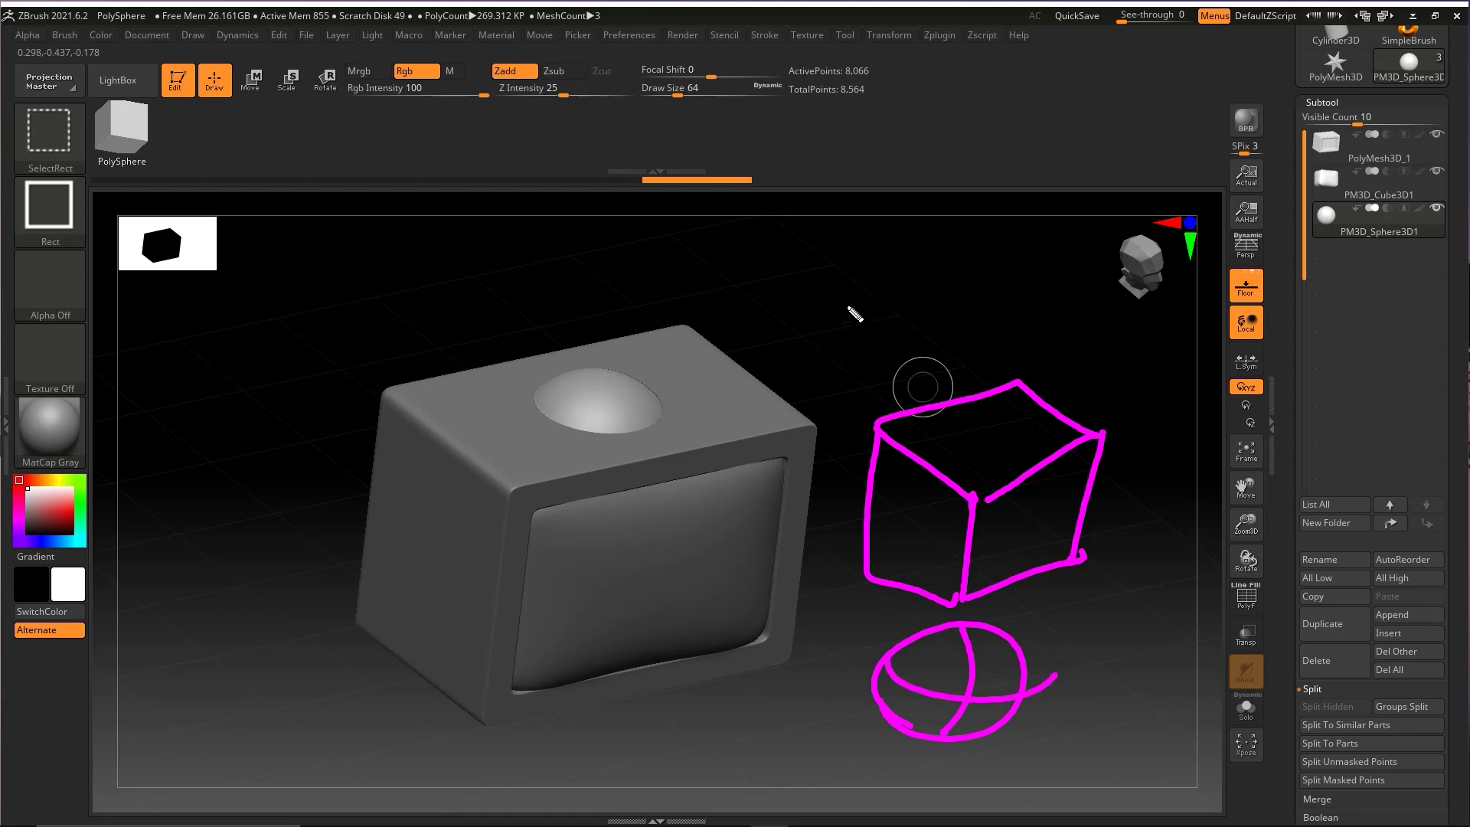
{"action": "mouse_move", "coordinate": [859, 265]}
{"action": "left_mouse_down"}
{"action": "mouse_move", "coordinate": [900, 265]}
{"action": "mouse_move", "coordinate": [865, 417]}
{"action": "mouse_move", "coordinate": [838, 413]}
{"action": "mouse_move", "coordinate": [875, 418]}
{"action": "left_mouse_up"}
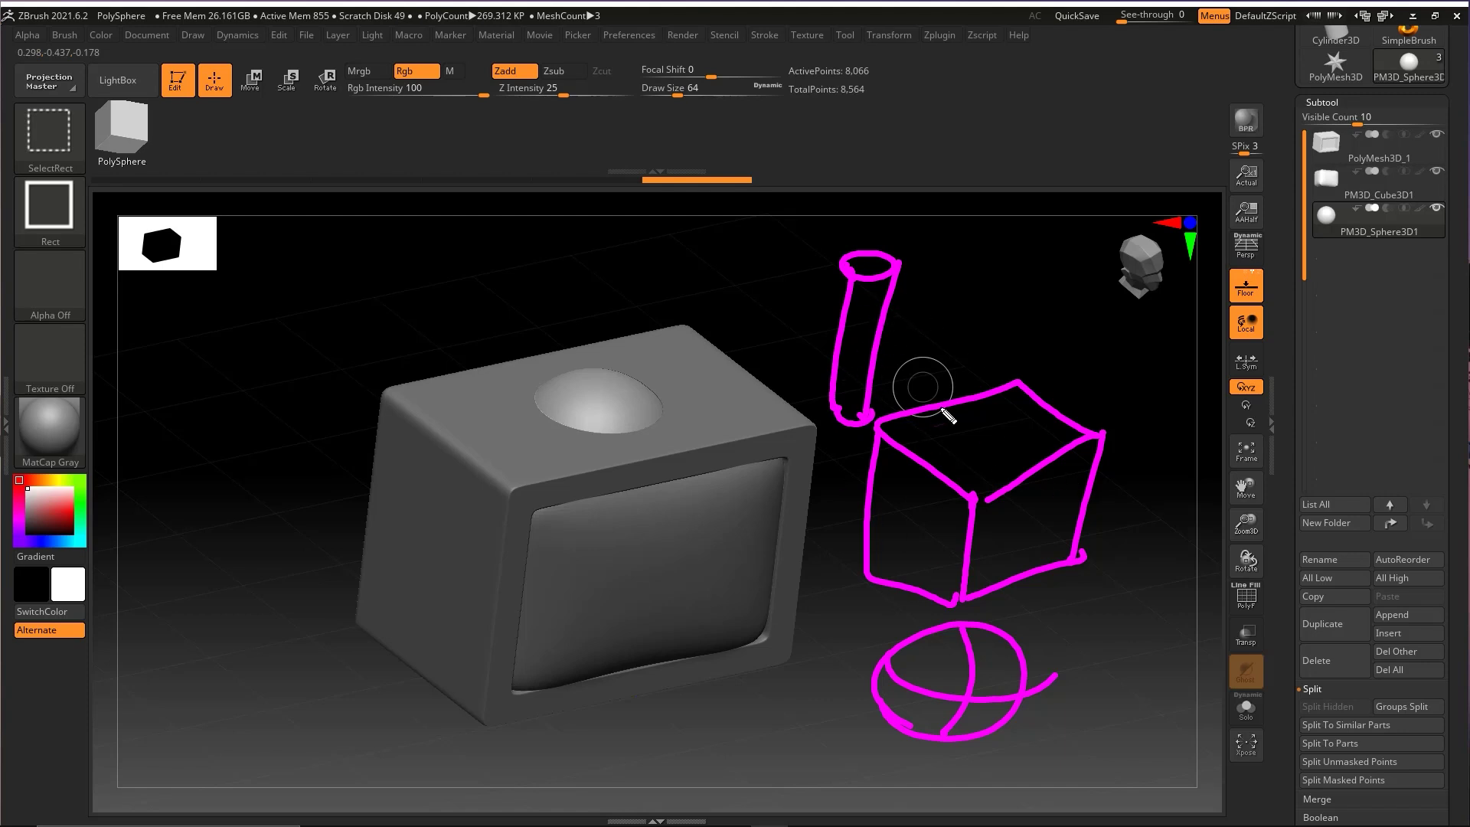
{"action": "key", "text": "Escape"}
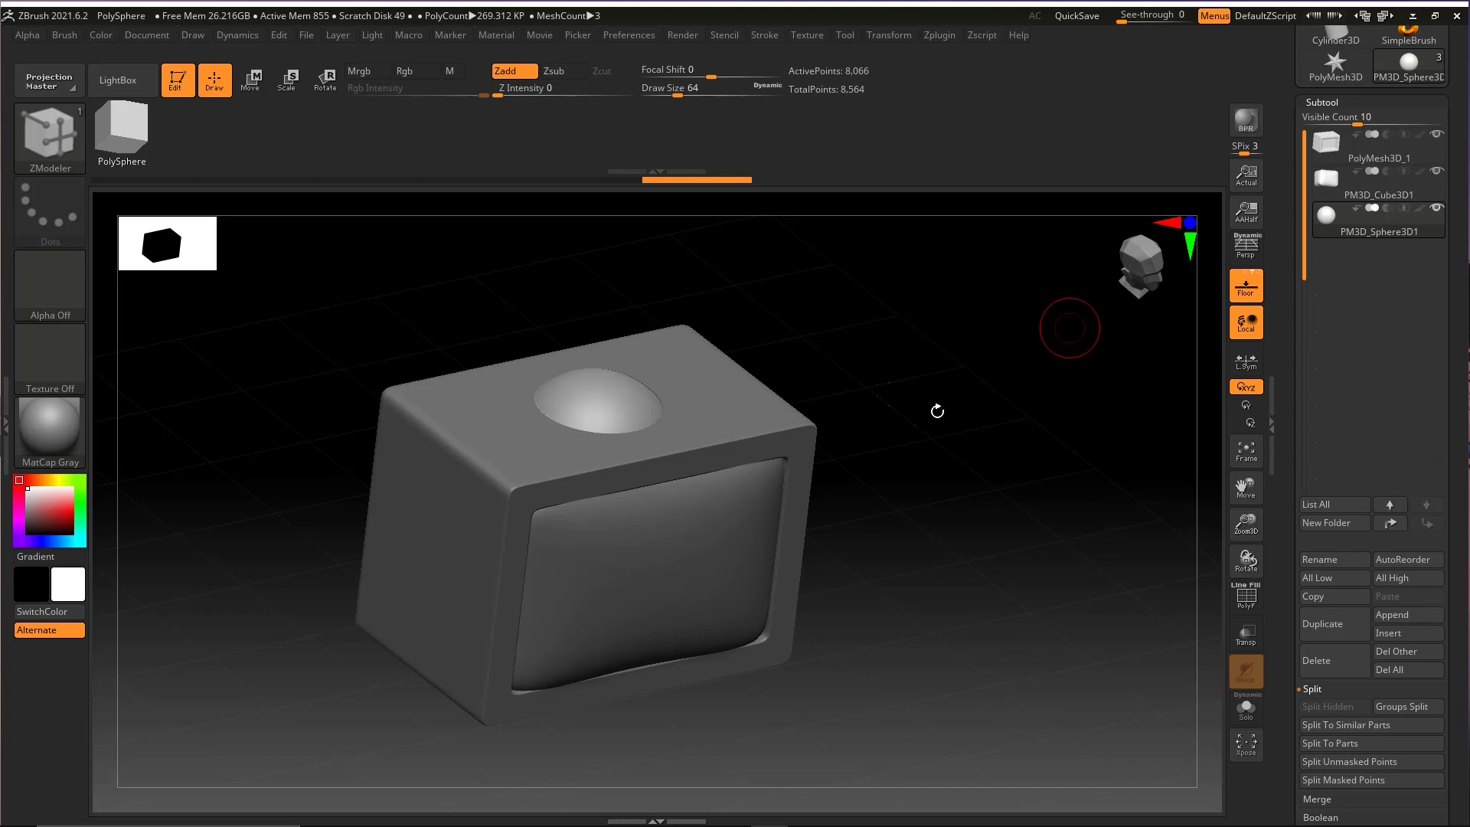
{"action": "left_click_drag", "start_coordinate": [900, 444], "coordinate": [1009, 442]}
{"action": "left_click_drag", "start_coordinate": [1119, 451], "coordinate": [1349, 239]}
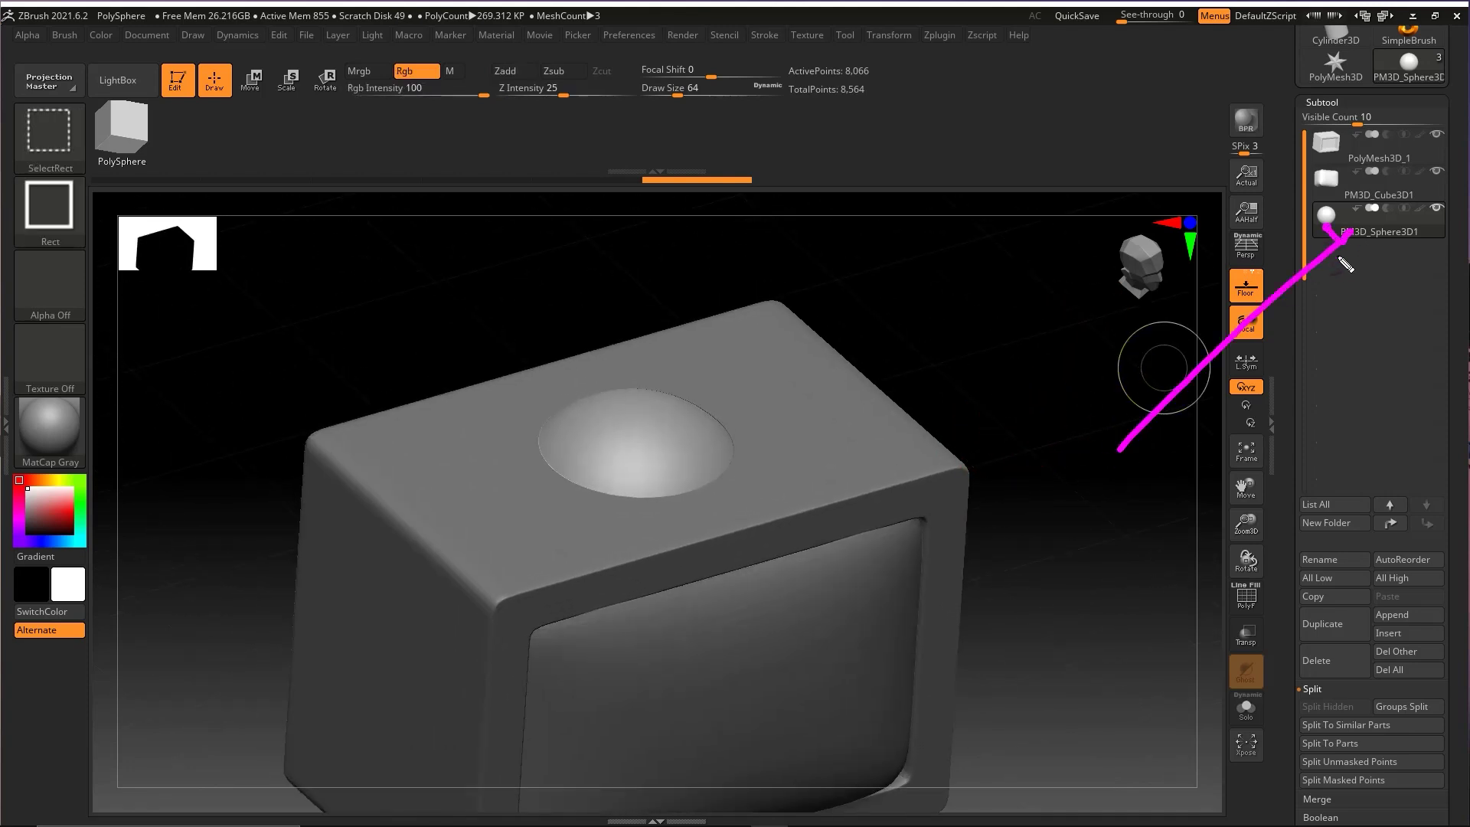
{"action": "mouse_move", "coordinate": [1200, 464]}
{"action": "left_mouse_down"}
{"action": "mouse_move", "coordinate": [1328, 202]}
{"action": "mouse_move", "coordinate": [1328, 149]}
{"action": "left_mouse_up"}
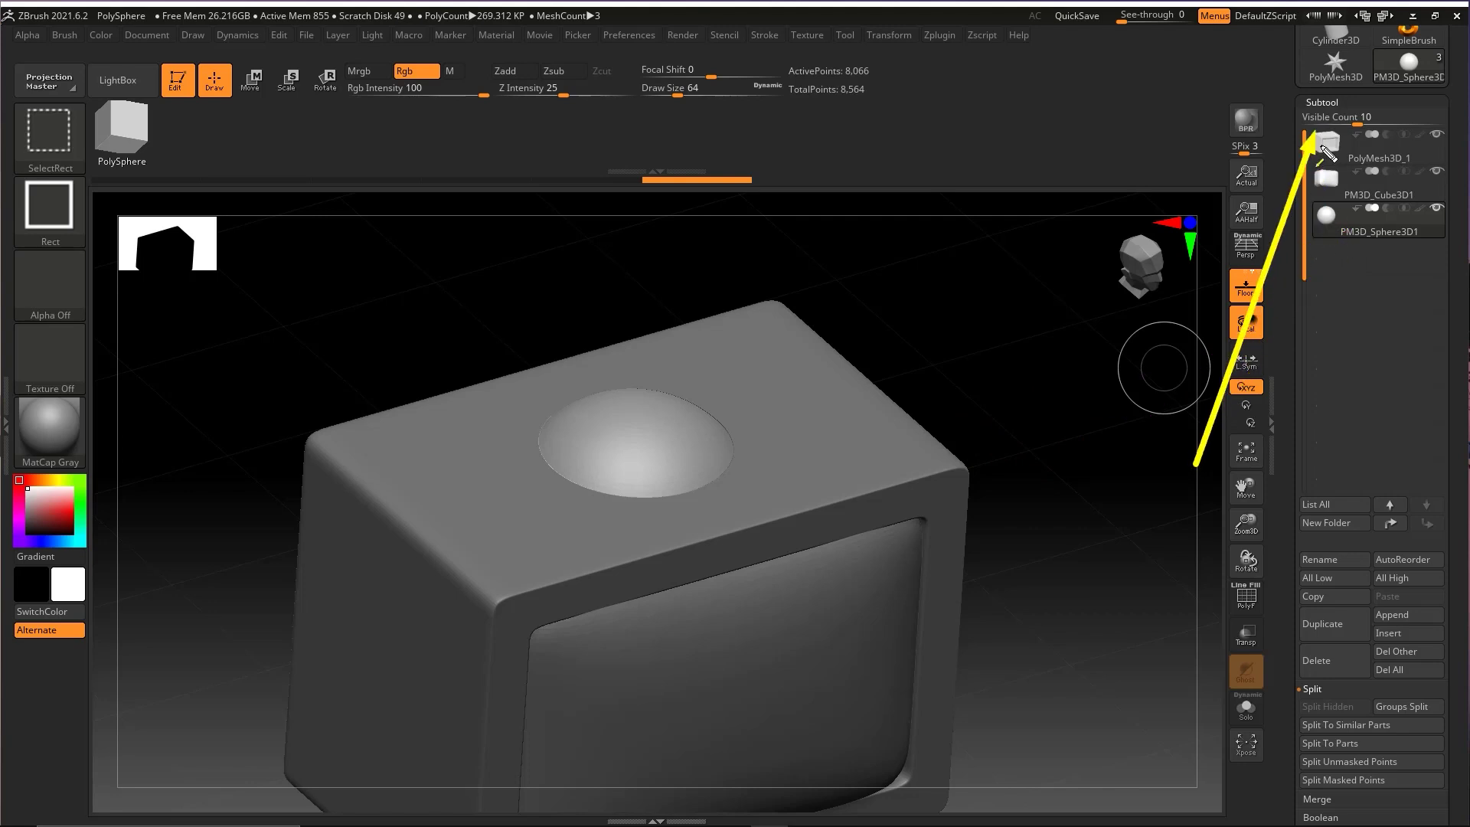
Step: Make the sphere the active subtool and choose the edgeless cylinder of the IMM Primitives brush
{"action": "left_click", "coordinate": [1327, 144]}
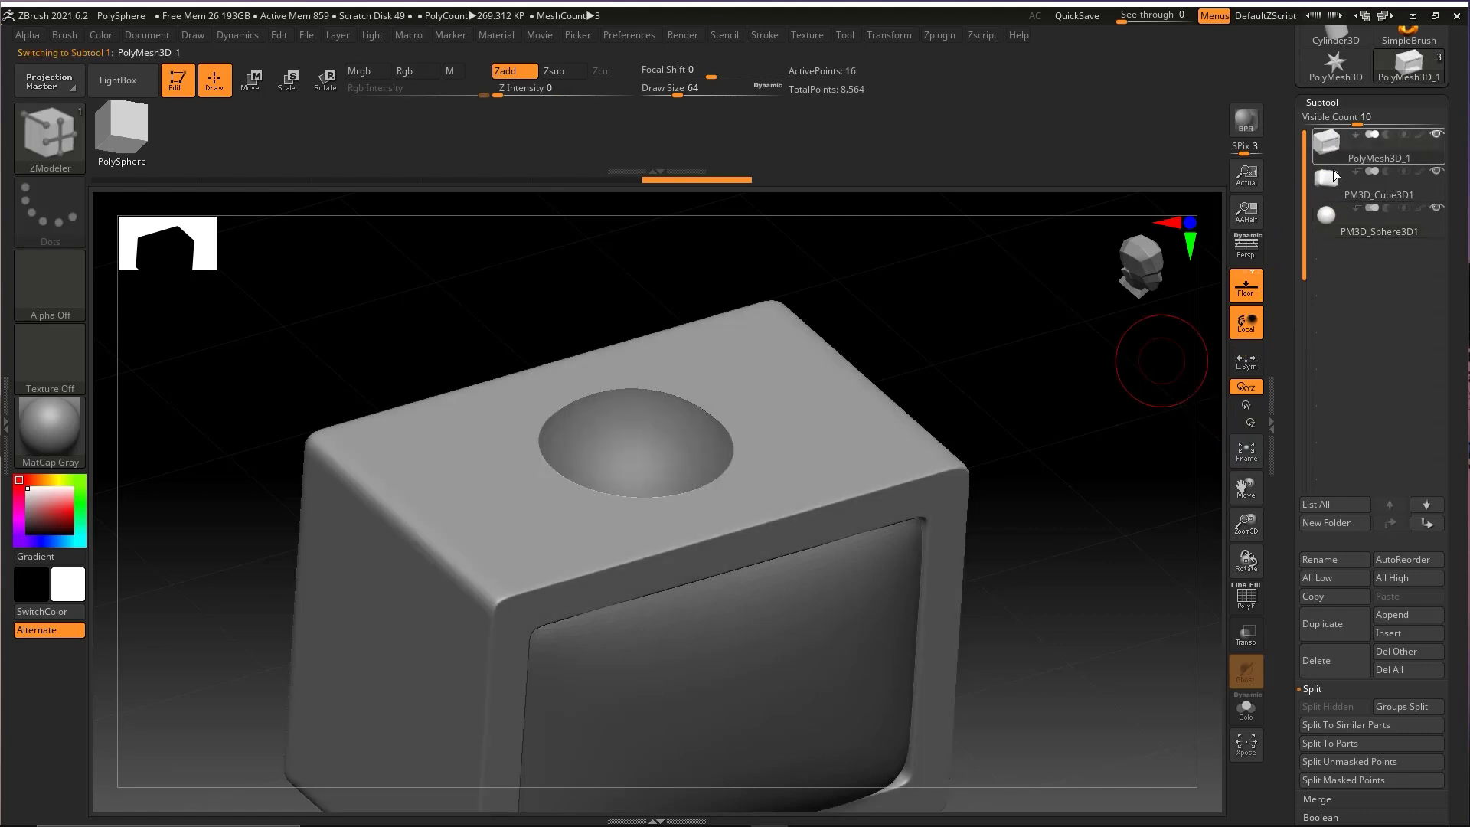
{"action": "left_click", "coordinate": [1329, 216]}
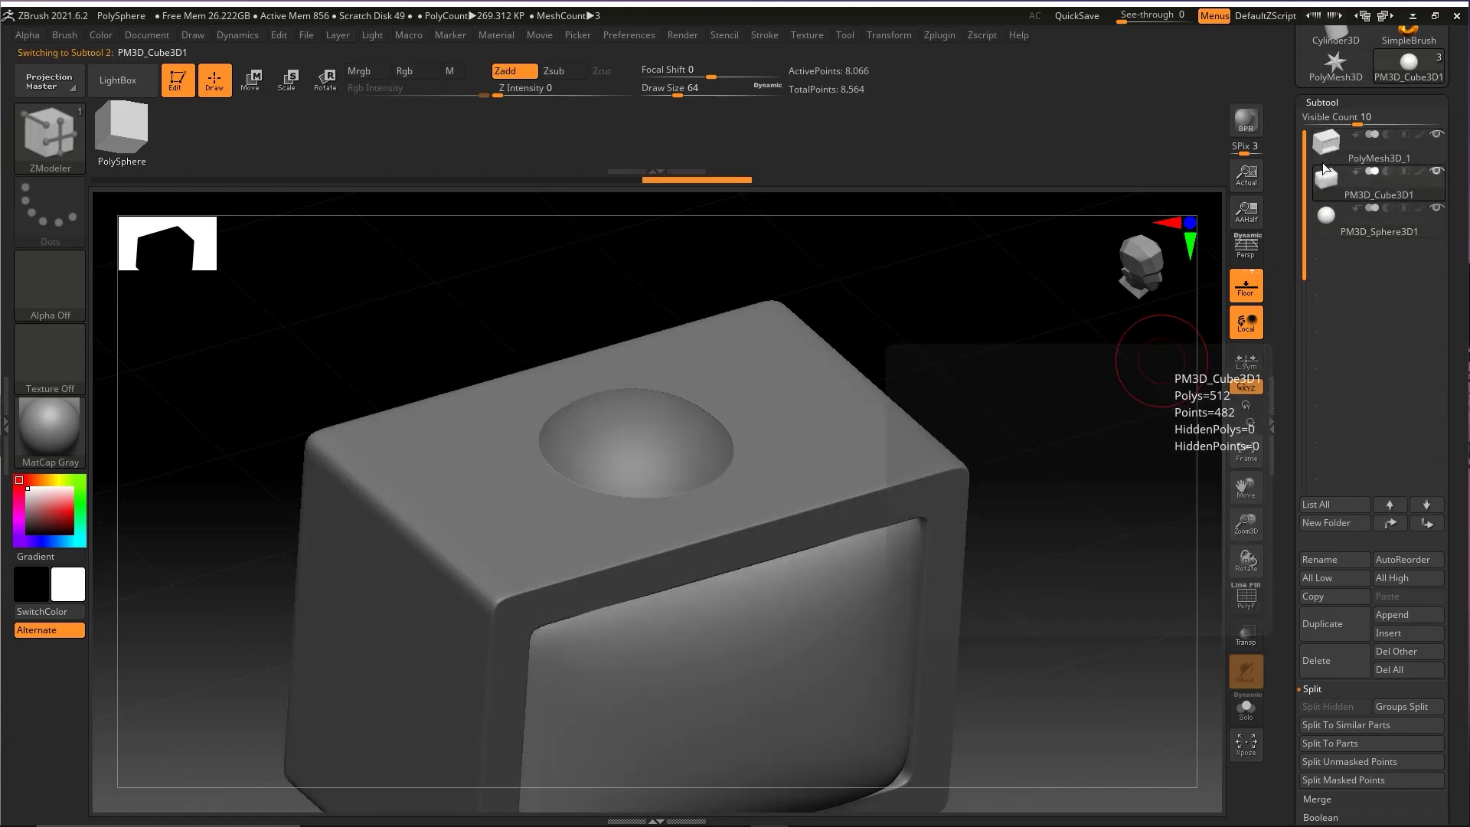
{"action": "key", "text": "ctrl+shift+a"}
{"action": "mouse_move", "coordinate": [1200, 446]}
{"action": "left_mouse_down"}
{"action": "mouse_move", "coordinate": [1328, 222]}
{"action": "mouse_move", "coordinate": [708, 431]}
{"action": "mouse_move", "coordinate": [44, 199]}
{"action": "mouse_move", "coordinate": [57, 134]}
{"action": "mouse_move", "coordinate": [65, 157]}
{"action": "mouse_move", "coordinate": [53, 136]}
{"action": "left_mouse_up"}
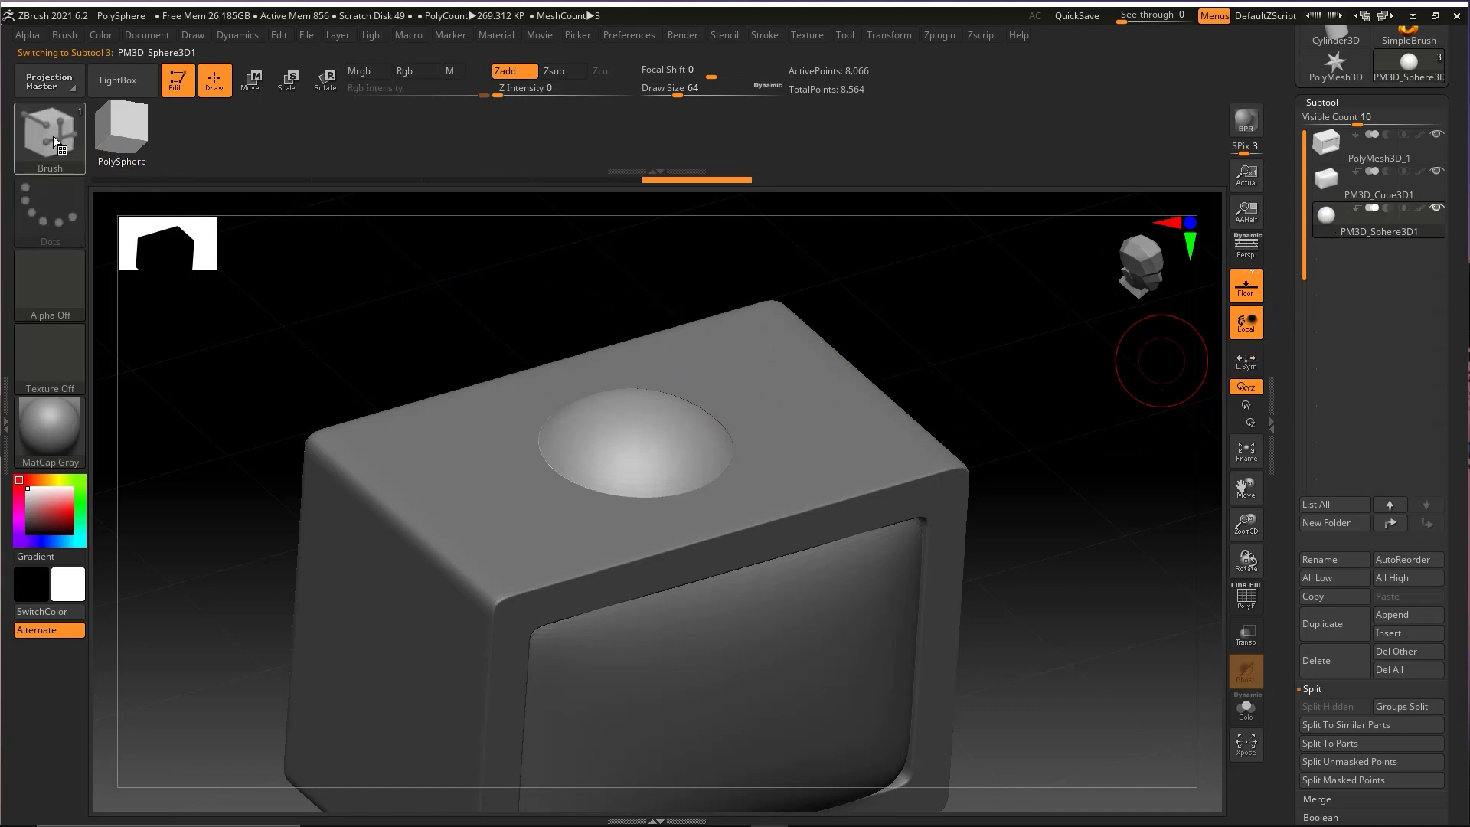
{"action": "left_click", "coordinate": [52, 136]}
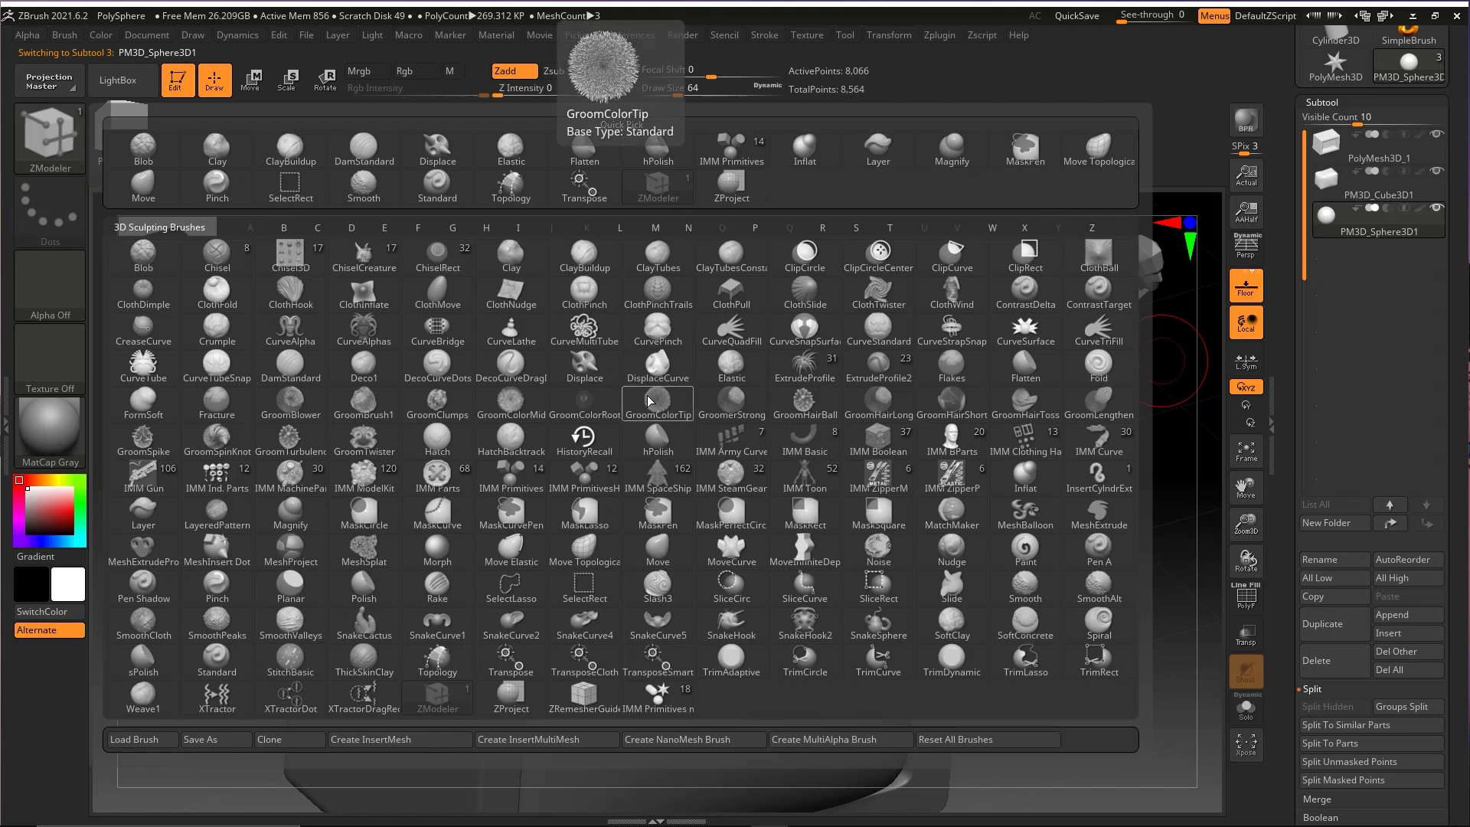
{"action": "key", "text": "i"}
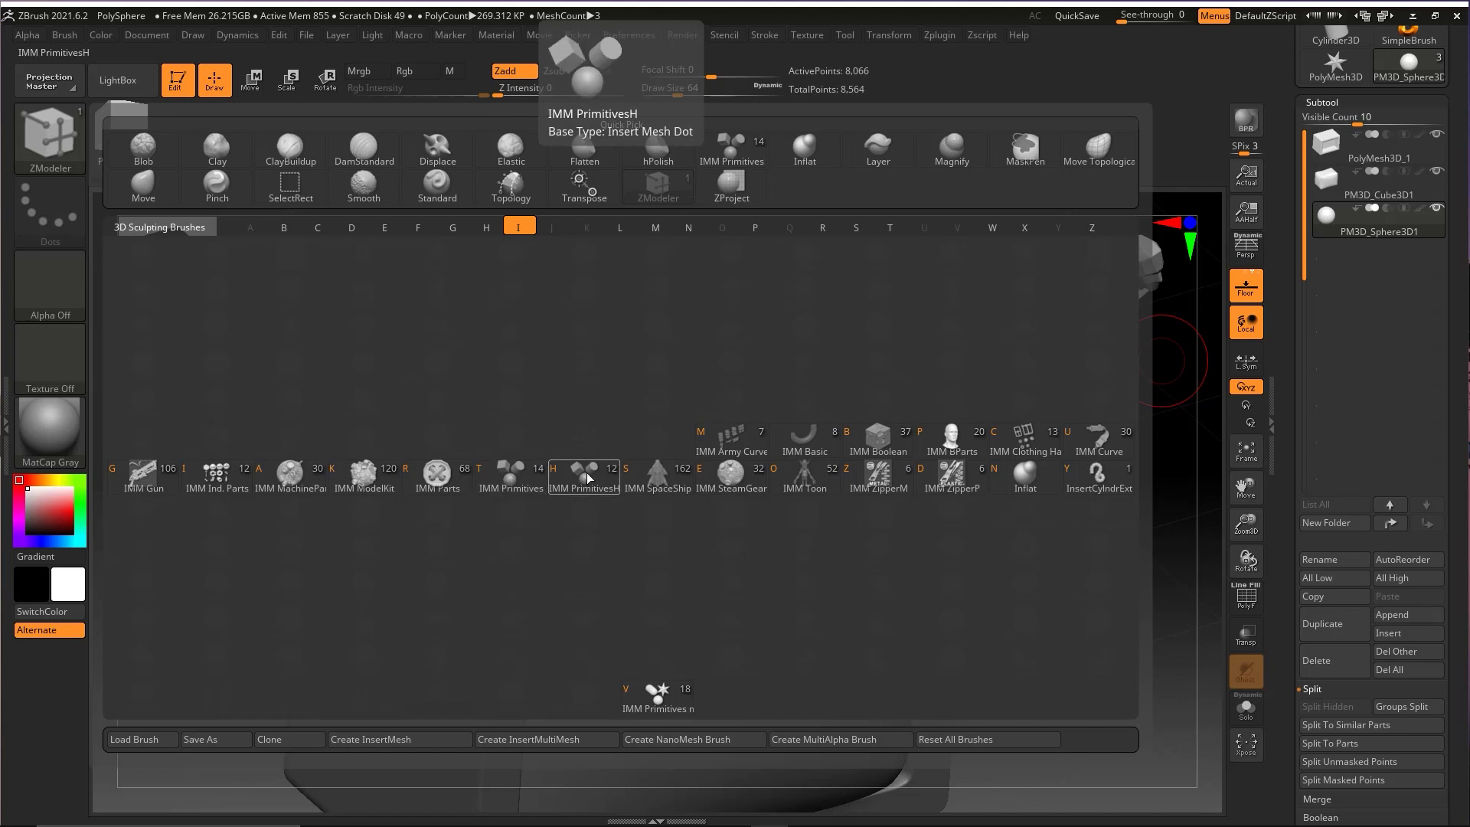
{"action": "left_click", "coordinate": [519, 480]}
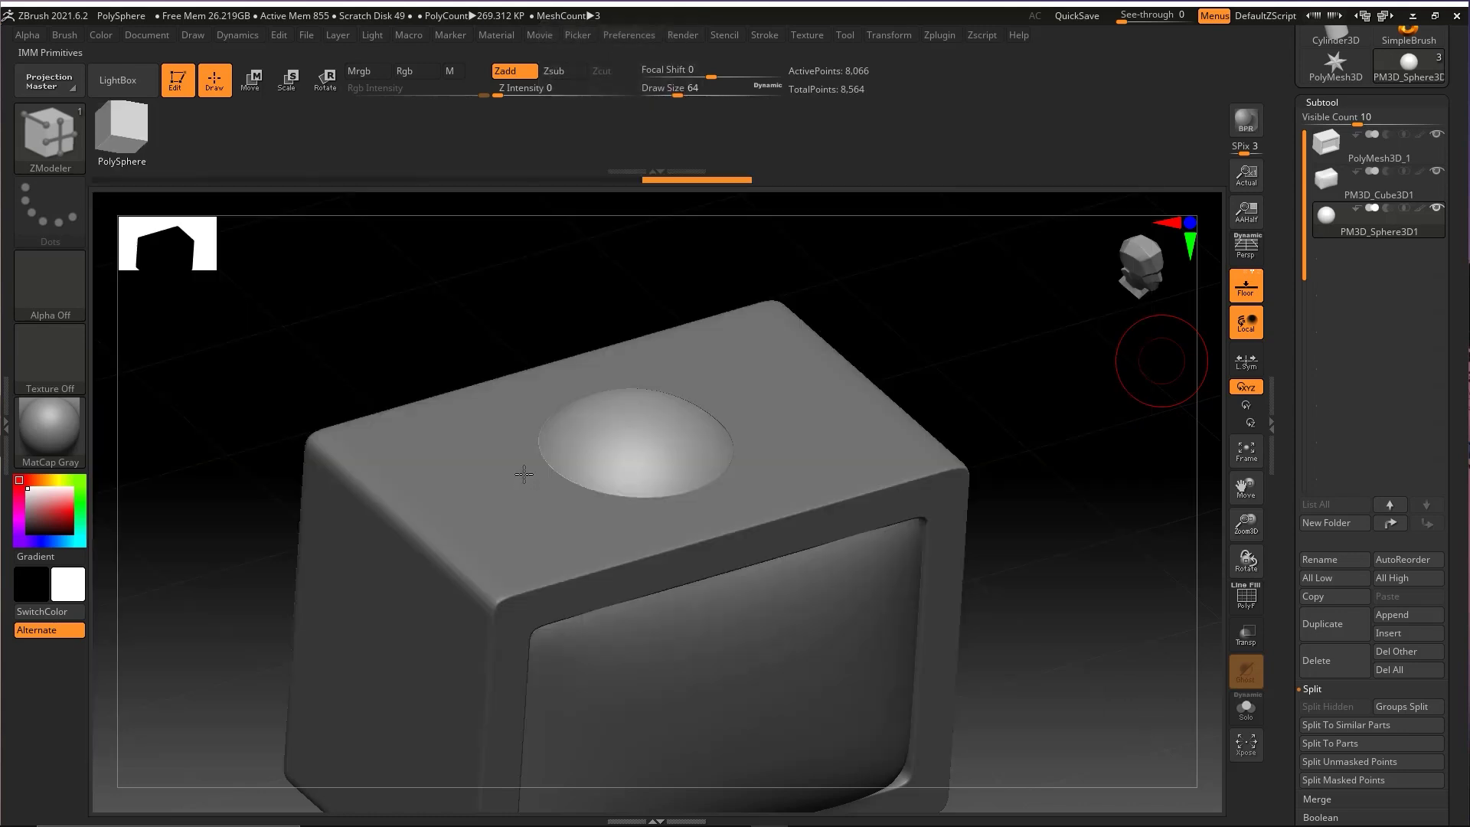
{"action": "left_click_drag", "start_coordinate": [183, 126], "coordinate": [594, 103]}
{"action": "key", "text": "ctrl+shift"}
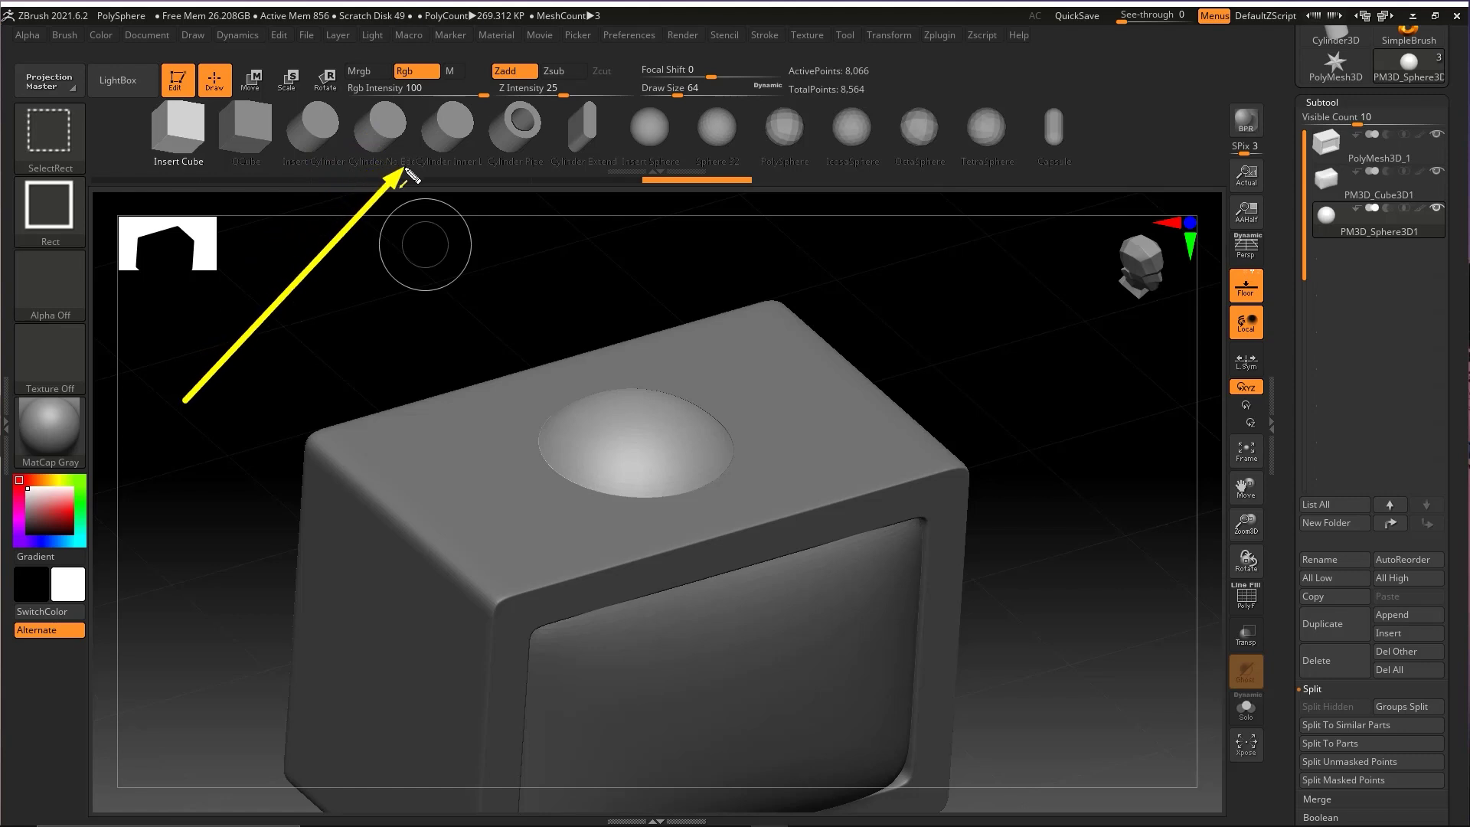
{"action": "left_click", "coordinate": [381, 131]}
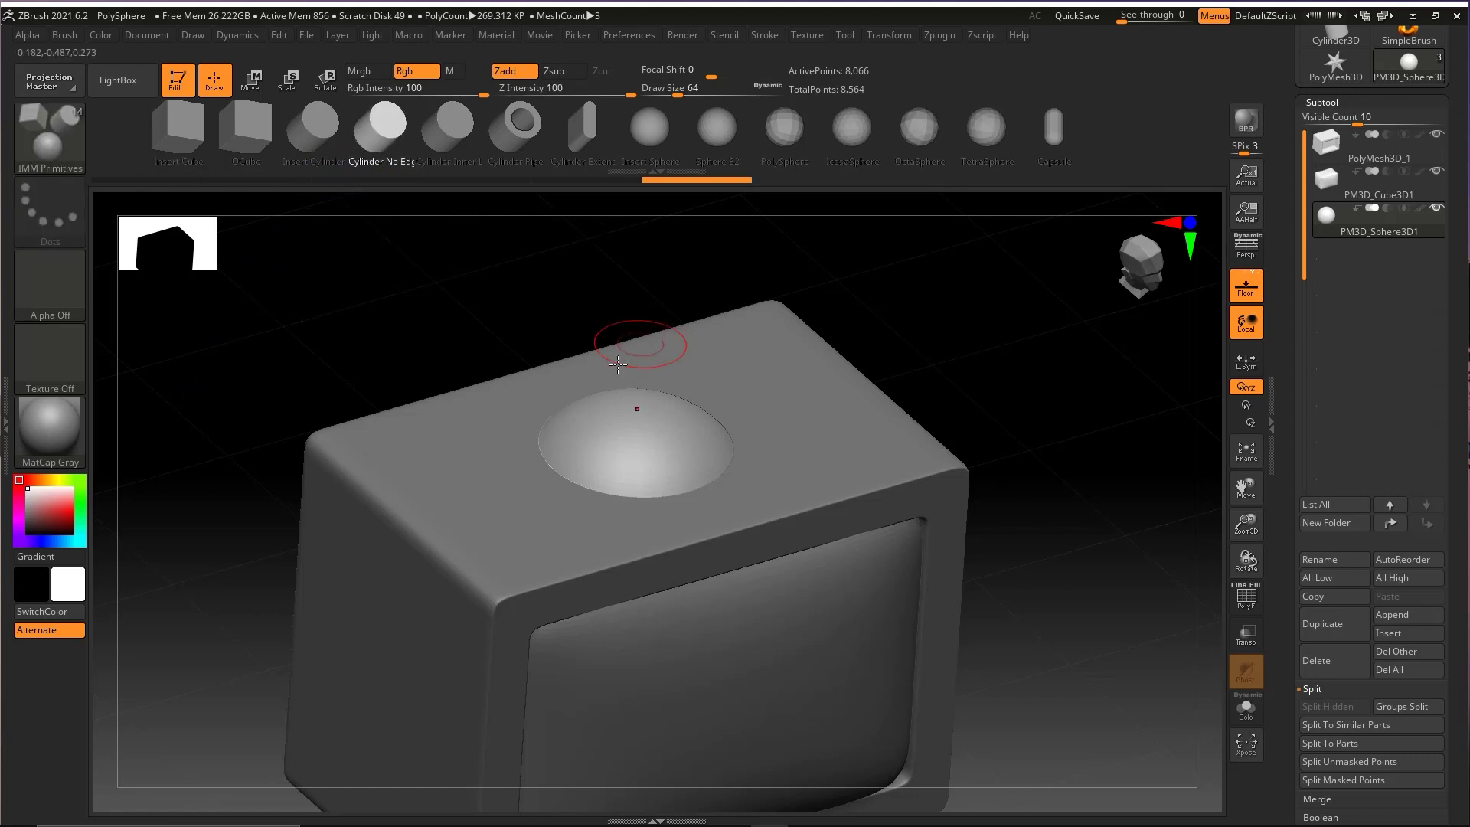
Step: Try inserting cylinders of different sizes at several spots on the dome, and undo them all
{"action": "left_click_drag", "start_coordinate": [602, 444], "coordinate": [657, 467]}
{"action": "key", "text": "ctrl+z"}
{"action": "left_click", "coordinate": [708, 440]}
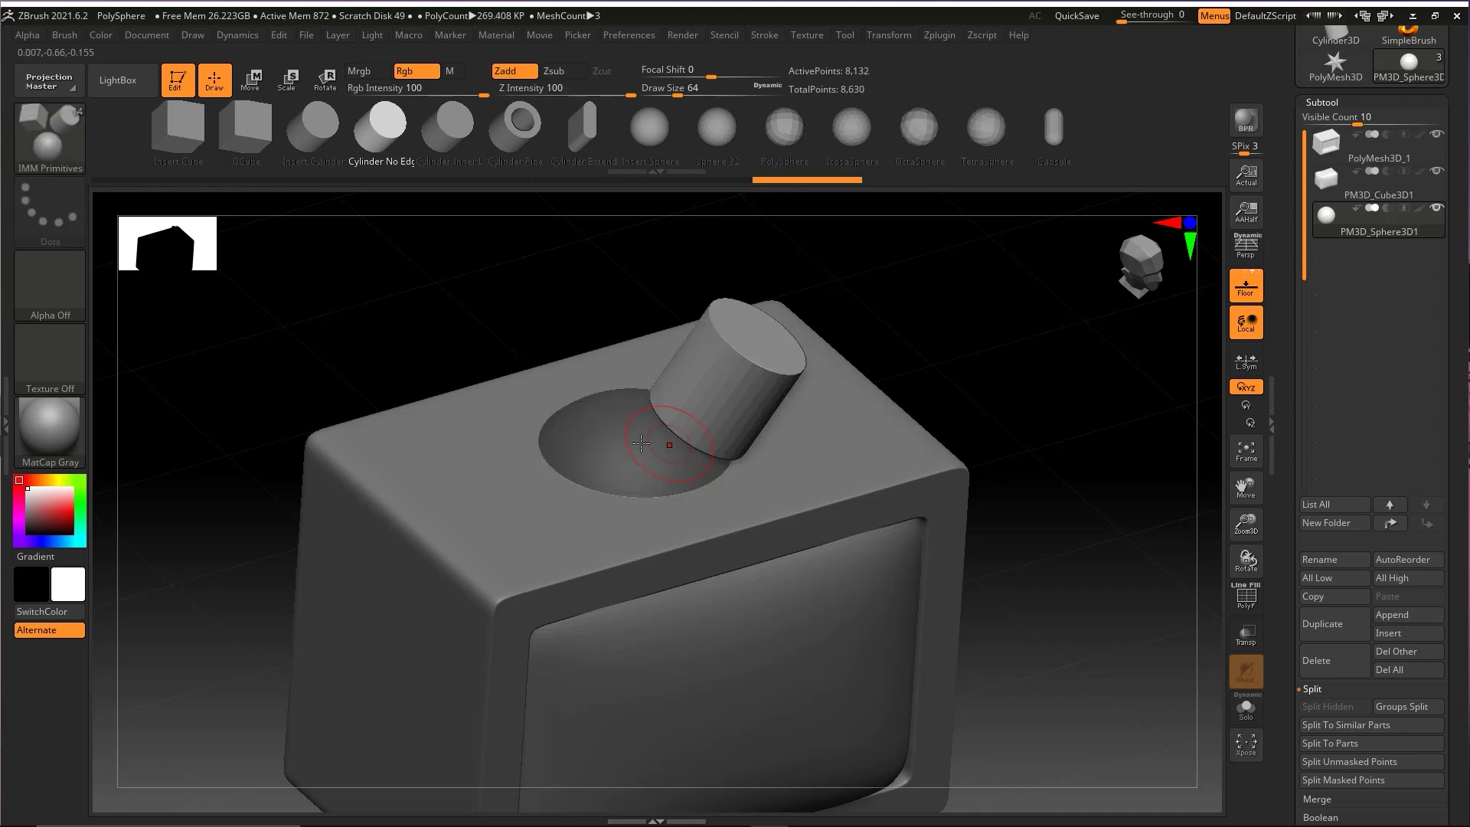
{"action": "left_click", "coordinate": [652, 440]}
{"action": "left_click", "coordinate": [563, 447]}
{"action": "left_click", "coordinate": [581, 417]}
{"action": "left_click_drag", "start_coordinate": [660, 394], "coordinate": [682, 406]}
{"action": "left_click_drag", "start_coordinate": [752, 338], "coordinate": [788, 353]}
{"action": "left_click_drag", "start_coordinate": [683, 360], "coordinate": [712, 371]}
{"action": "left_click_drag", "start_coordinate": [531, 332], "coordinate": [567, 352]}
{"action": "left_click_drag", "start_coordinate": [888, 337], "coordinate": [863, 307], "text": "alt"}
{"action": "key", "text": "ctrl+z"}
{"action": "key", "text": "ctrl+z"}
{"action": "key", "text": "ctrl+z"}
{"action": "key", "text": "ctrl+z"}
{"action": "key", "text": "ctrl+z"}
{"action": "key", "text": "ctrl+z"}
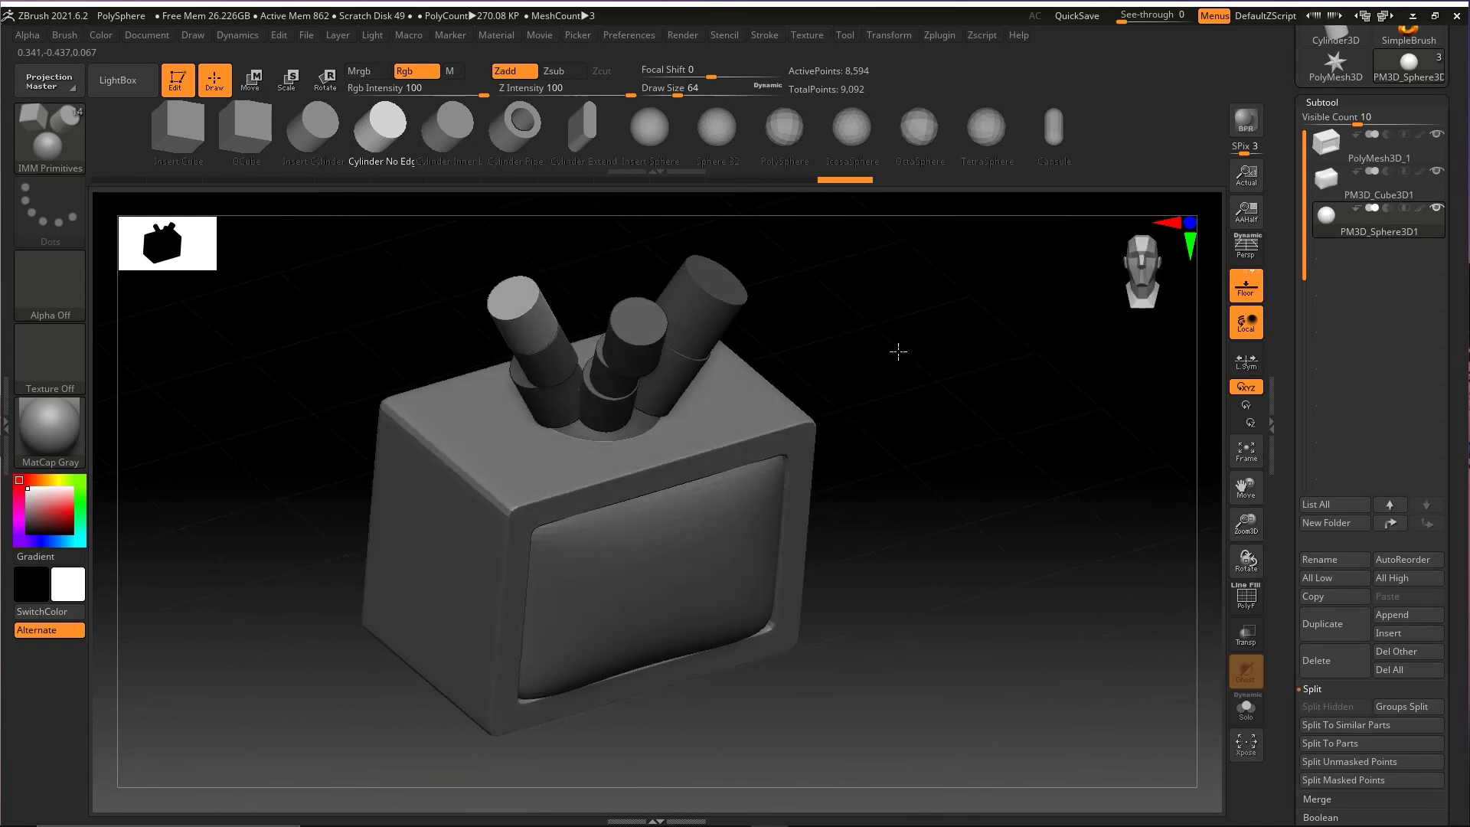
{"action": "key", "text": "ctrl+z"}
{"action": "key", "text": "ctrl+z"}
Step: Try inserting mirrored cylinders on the sides of the dome, and undo each attempt
{"action": "mouse_move", "coordinate": [870, 344]}
{"action": "left_mouse_down"}
{"action": "mouse_move", "coordinate": [882, 381]}
{"action": "mouse_move", "coordinate": [686, 486]}
{"action": "left_mouse_up"}
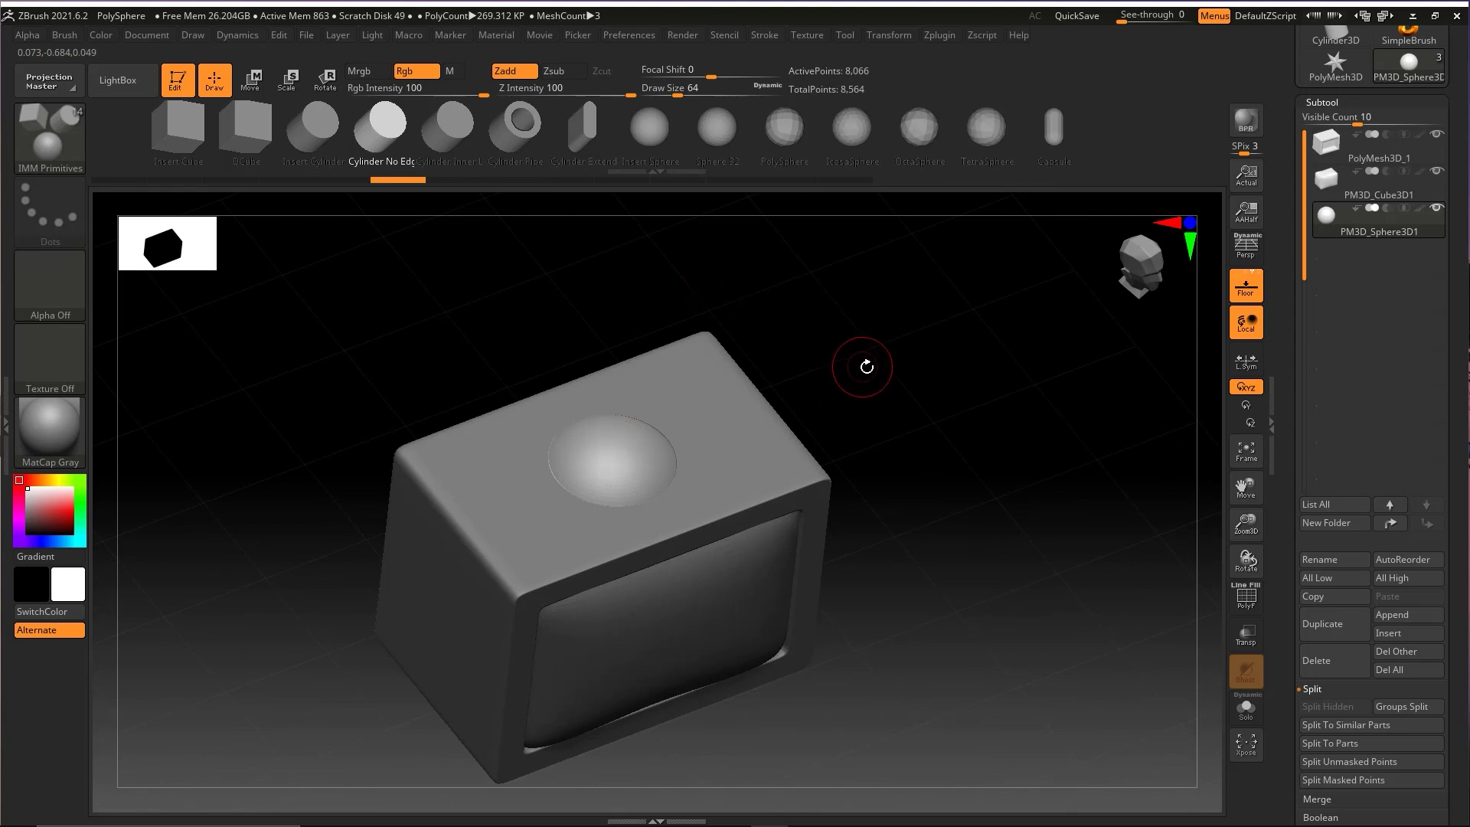
{"action": "left_click_drag", "start_coordinate": [866, 367], "coordinate": [931, 324]}
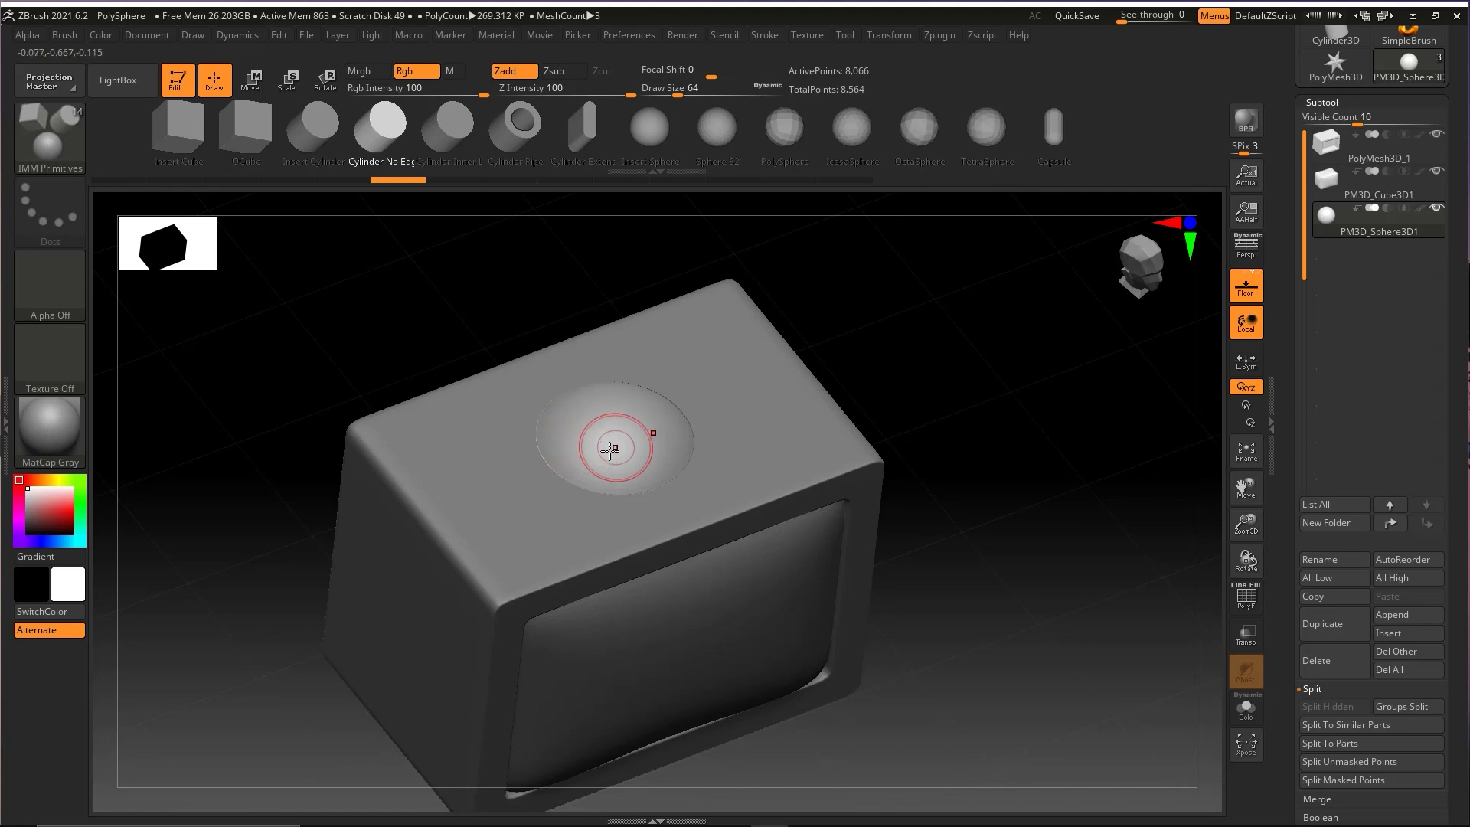
{"action": "left_click_drag", "start_coordinate": [941, 332], "coordinate": [1003, 354]}
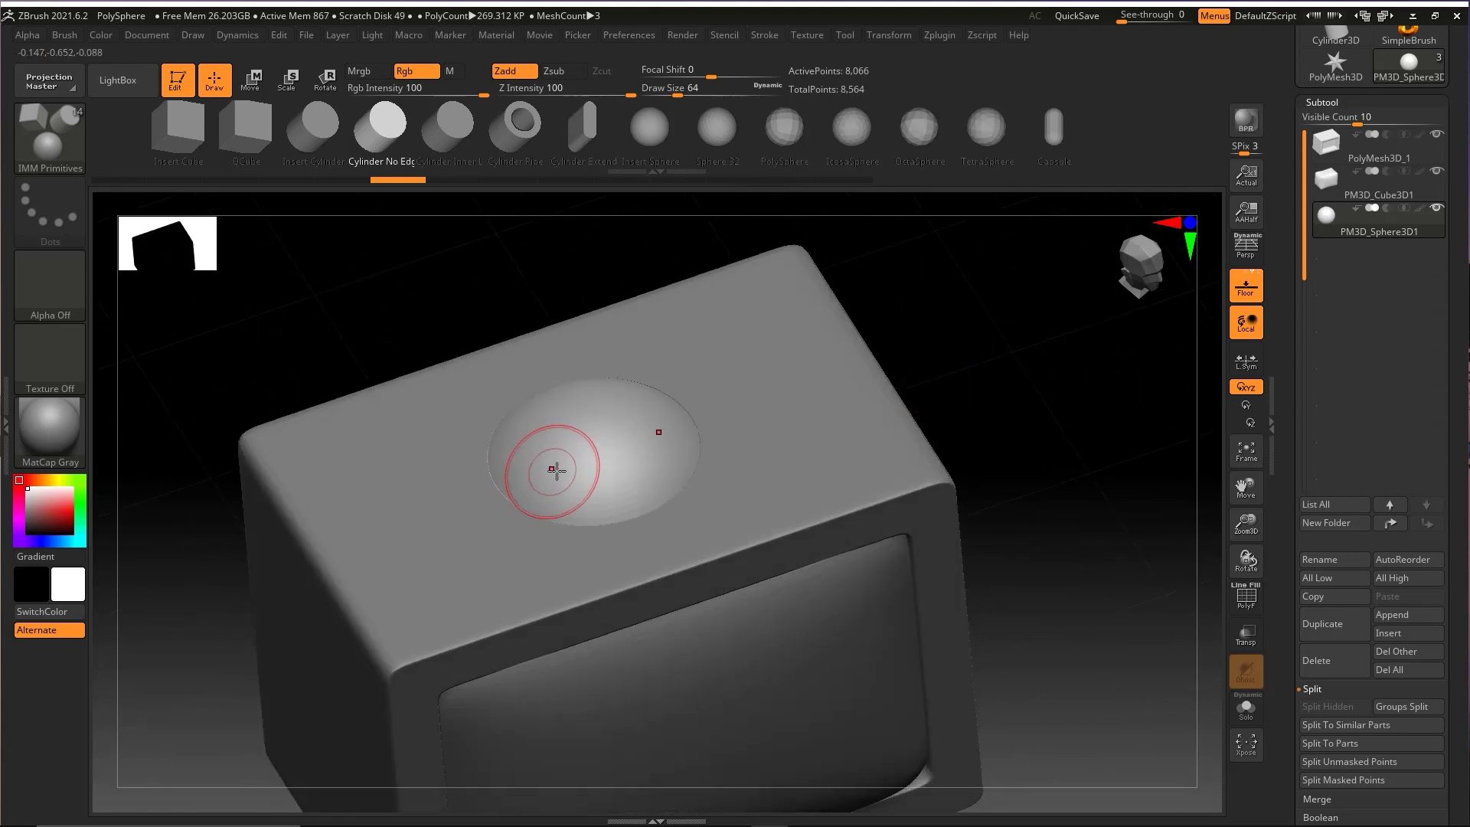
{"action": "left_click_drag", "start_coordinate": [524, 448], "coordinate": [543, 460]}
{"action": "key", "text": "ctrl+z"}
{"action": "left_click_drag", "start_coordinate": [657, 406], "coordinate": [663, 398]}
{"action": "key", "text": "ctrl+z"}
Step: Try inserting mirrored cylinders of different thicknesses on the dome in a view from above, and undo them
{"action": "mouse_move", "coordinate": [994, 375]}
{"action": "left_mouse_down", "text": "shift"}
{"action": "mouse_move", "coordinate": [1008, 321]}
{"action": "mouse_move", "coordinate": [1003, 388]}
{"action": "left_mouse_up", "text": "shift"}
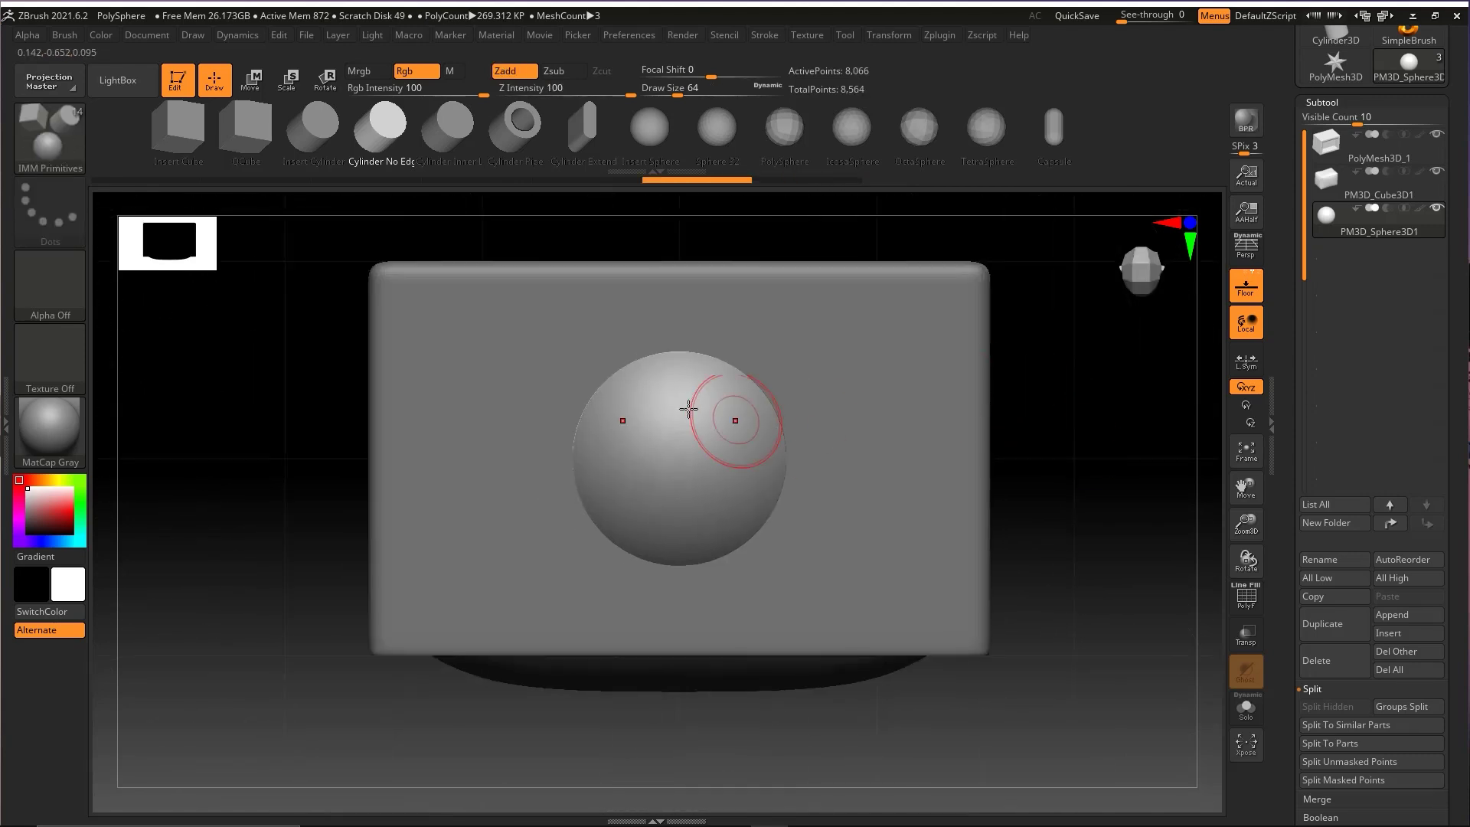
{"action": "key", "text": "ctrl+shift"}
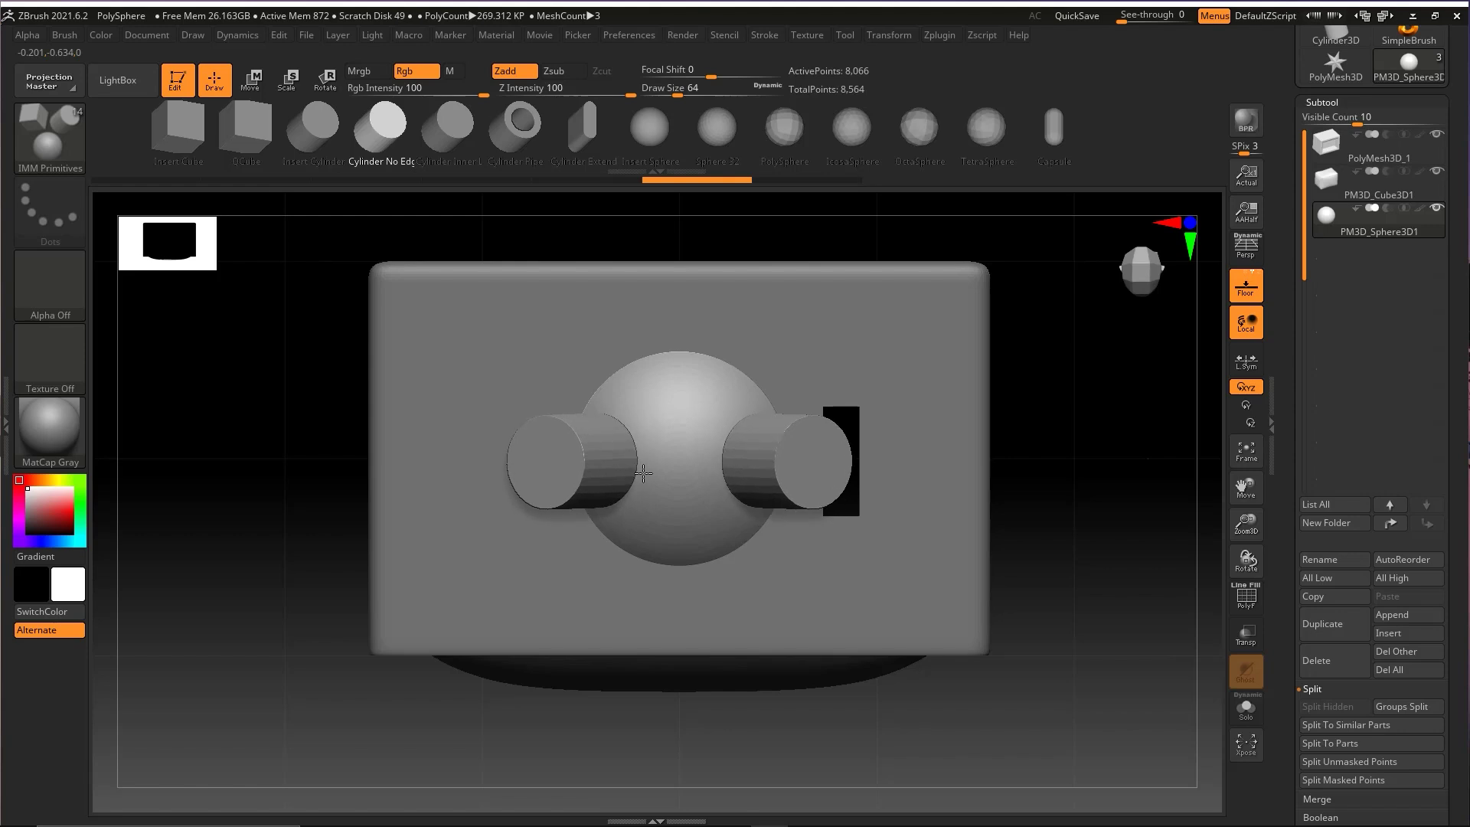
{"action": "left_click_drag", "start_coordinate": [639, 475], "coordinate": [630, 476]}
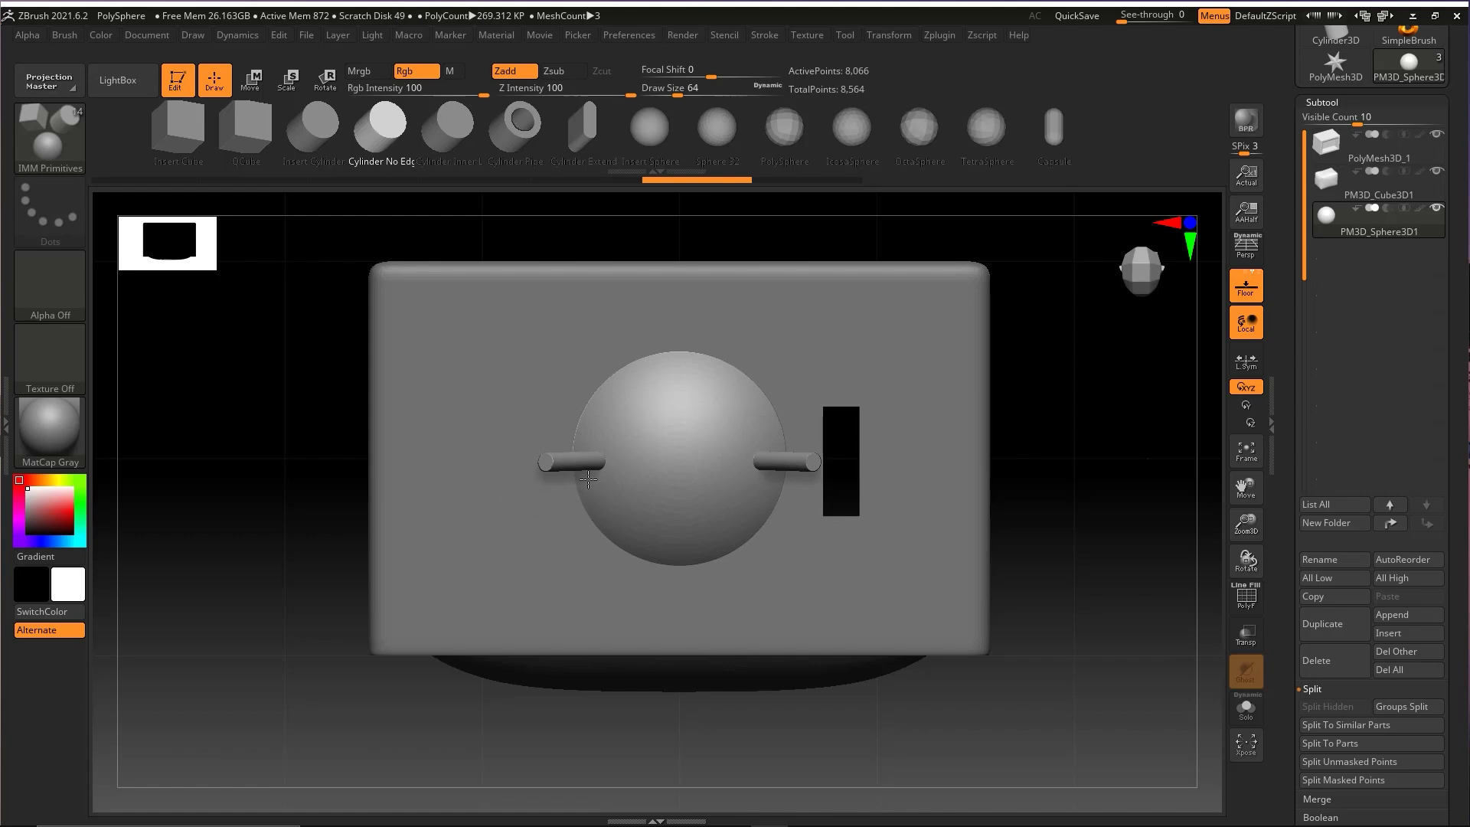
{"action": "left_click_drag", "start_coordinate": [593, 468], "coordinate": [593, 469]}
{"action": "left_click_drag", "start_coordinate": [823, 746], "coordinate": [900, 368]}
{"action": "key", "text": "ctrl+z"}
{"action": "key", "text": "ctrl+z"}
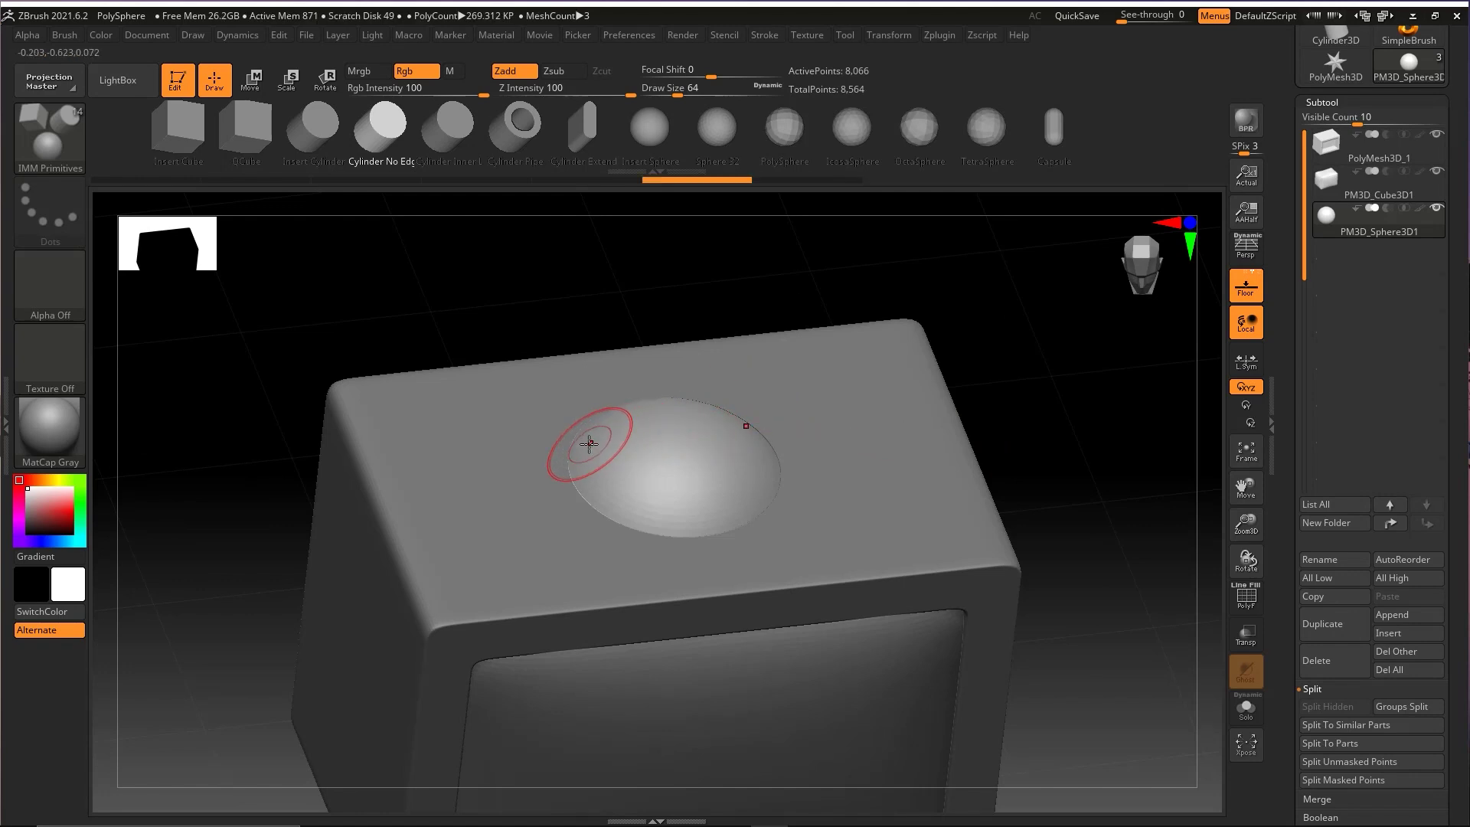
{"action": "left_click_drag", "start_coordinate": [632, 442], "coordinate": [582, 448]}
{"action": "key", "text": "ctrl+z"}
Step: Insert a thin mirrored pair of edgeless cylinders on the dome as antenna rods, working in the view from above
{"action": "left_click_drag", "start_coordinate": [604, 305], "coordinate": [604, 324], "text": "shift"}
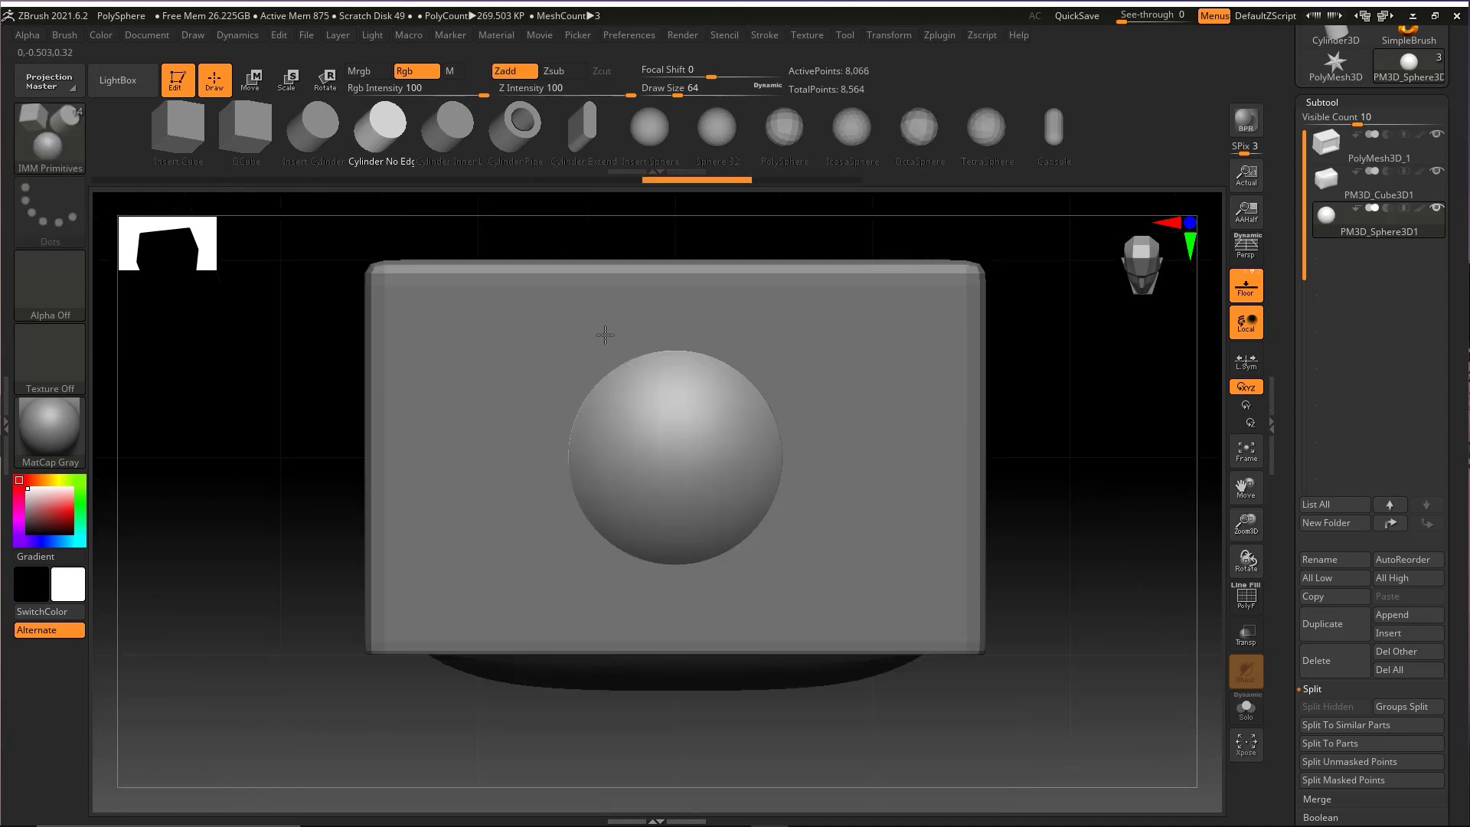
{"action": "left_click_drag", "start_coordinate": [622, 460], "coordinate": [613, 467]}
{"action": "left_click_drag", "start_coordinate": [1018, 322], "coordinate": [889, 361], "text": "shift"}
{"action": "left_click_drag", "start_coordinate": [677, 437], "coordinate": [684, 451]}
{"action": "left_click_drag", "start_coordinate": [712, 494], "coordinate": [721, 525]}
{"action": "key", "text": "ctrl+z"}
{"action": "key", "text": "ctrl+z"}
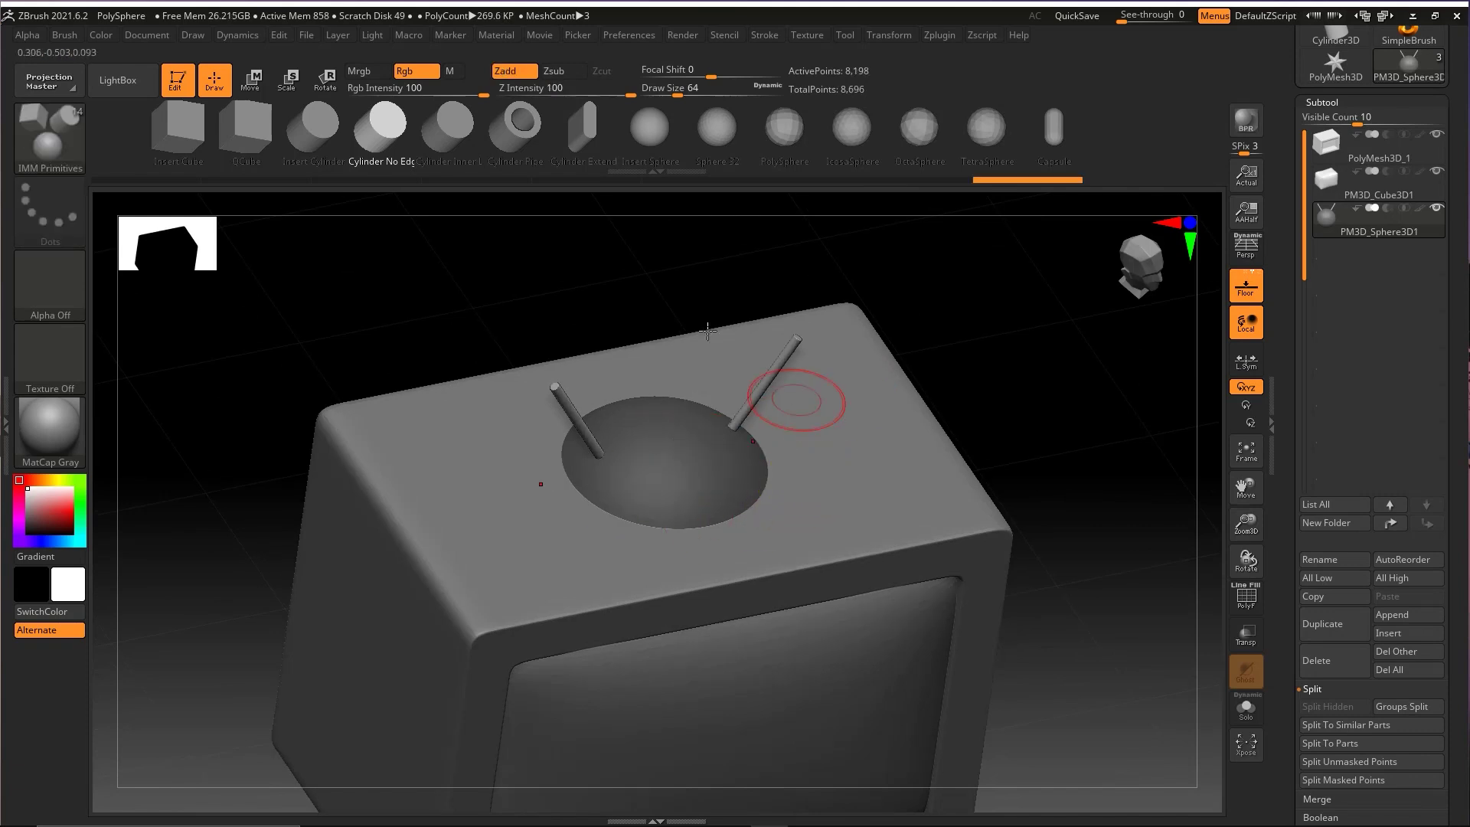
Step: Choose the Insert Sphere primitive and insert a small mirrored sphere at the outer ends of the two antenna rods
{"action": "mouse_move", "coordinate": [542, 471]}
{"action": "left_mouse_down", "text": "ctrl+shift"}
{"action": "mouse_move", "coordinate": [673, 149]}
{"action": "mouse_move", "coordinate": [645, 130]}
{"action": "mouse_move", "coordinate": [613, 142]}
{"action": "mouse_move", "coordinate": [633, 129]}
{"action": "mouse_move", "coordinate": [656, 150]}
{"action": "mouse_move", "coordinate": [663, 132]}
{"action": "mouse_move", "coordinate": [630, 149]}
{"action": "mouse_move", "coordinate": [659, 131]}
{"action": "left_mouse_up", "text": "ctrl+shift"}
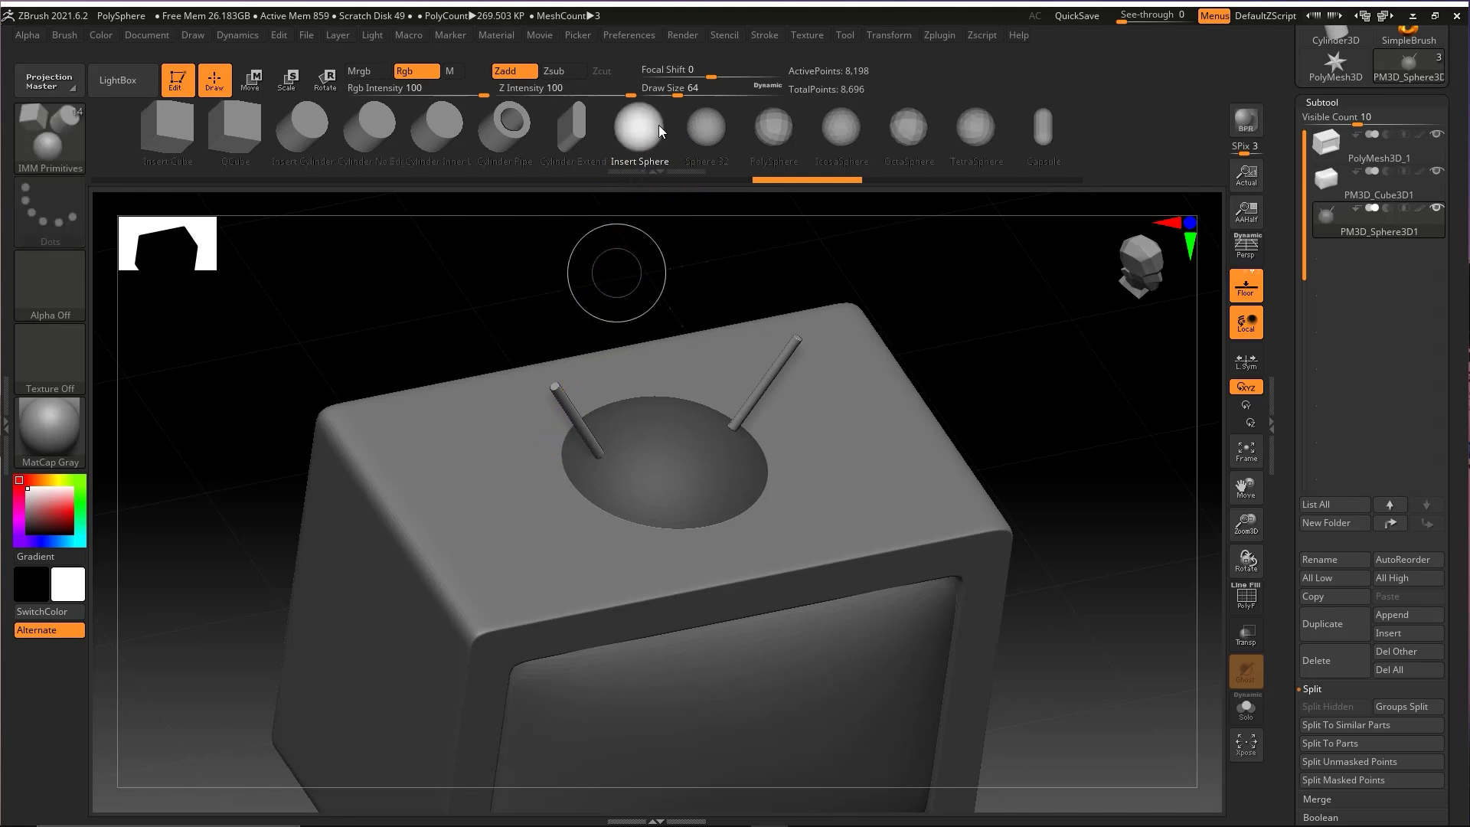
{"action": "left_click_drag", "start_coordinate": [604, 297], "coordinate": [594, 329], "text": "shift"}
{"action": "left_click_drag", "start_coordinate": [363, 411], "coordinate": [389, 559], "text": "alt"}
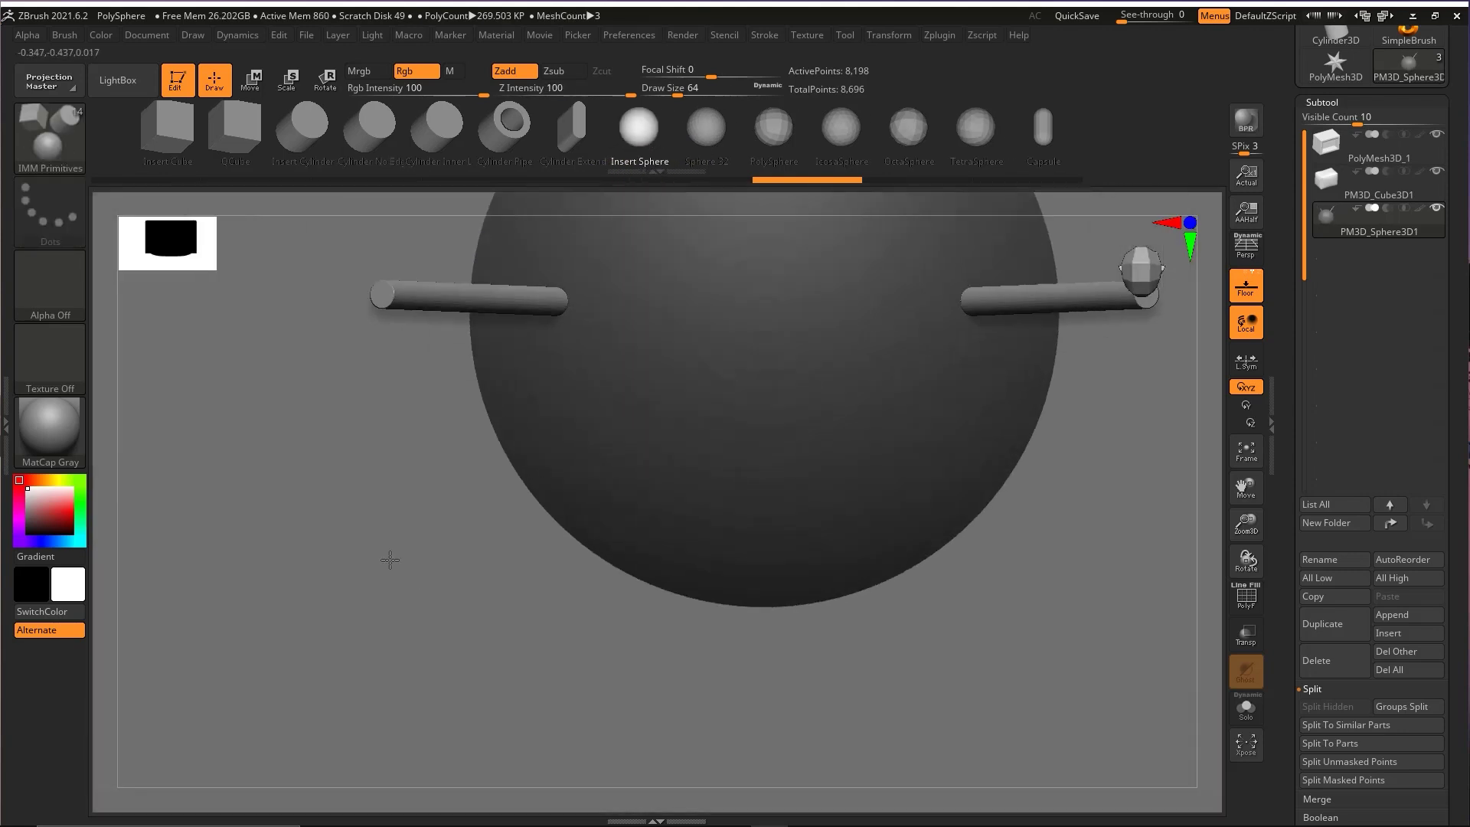
{"action": "left_click_drag", "start_coordinate": [276, 482], "coordinate": [544, 612], "text": "alt"}
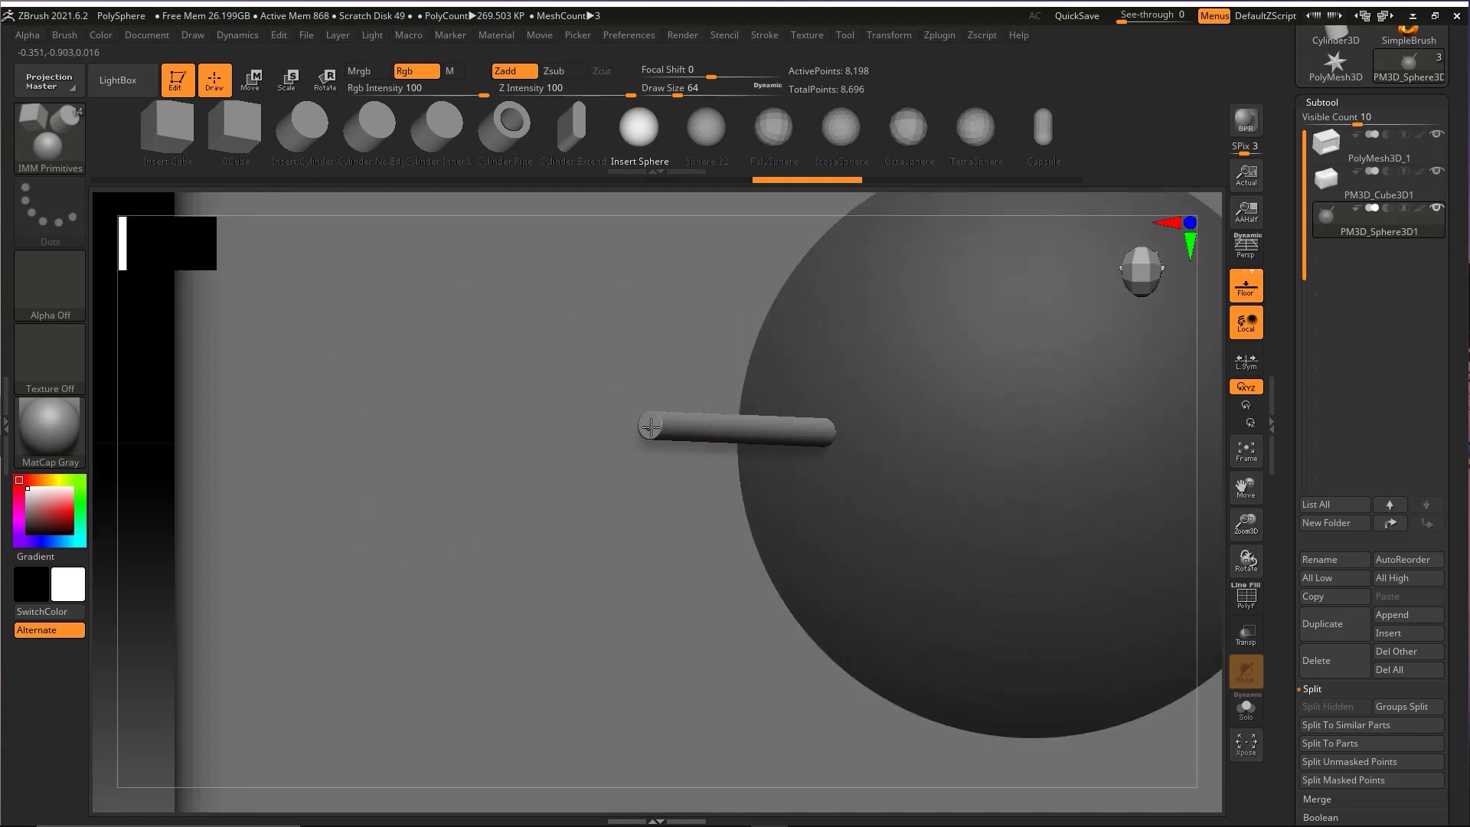
{"action": "left_click_drag", "start_coordinate": [670, 444], "coordinate": [723, 479]}
{"action": "key", "text": "ctrl+z"}
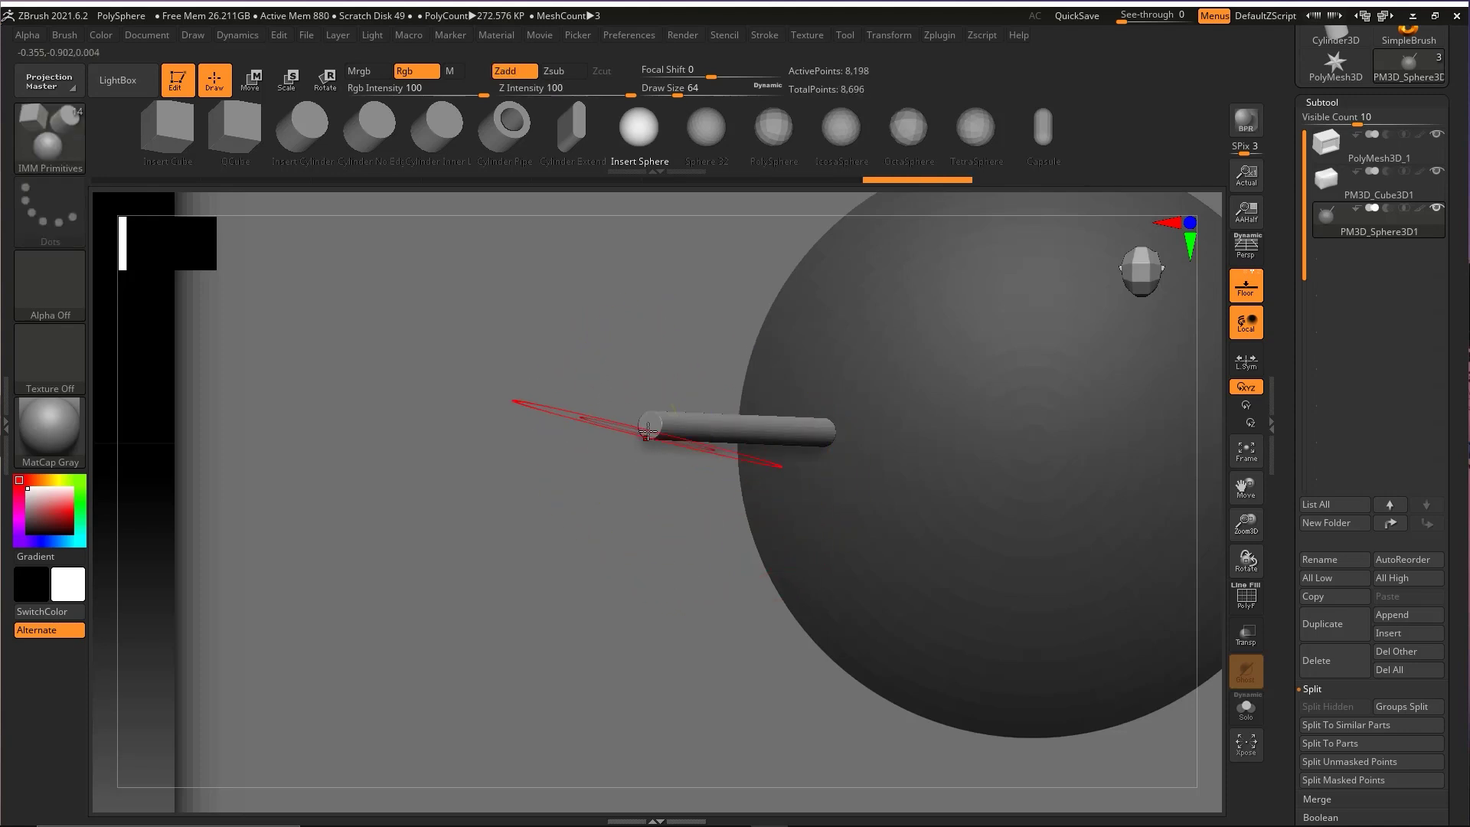
{"action": "left_click_drag", "start_coordinate": [665, 440], "coordinate": [657, 499]}
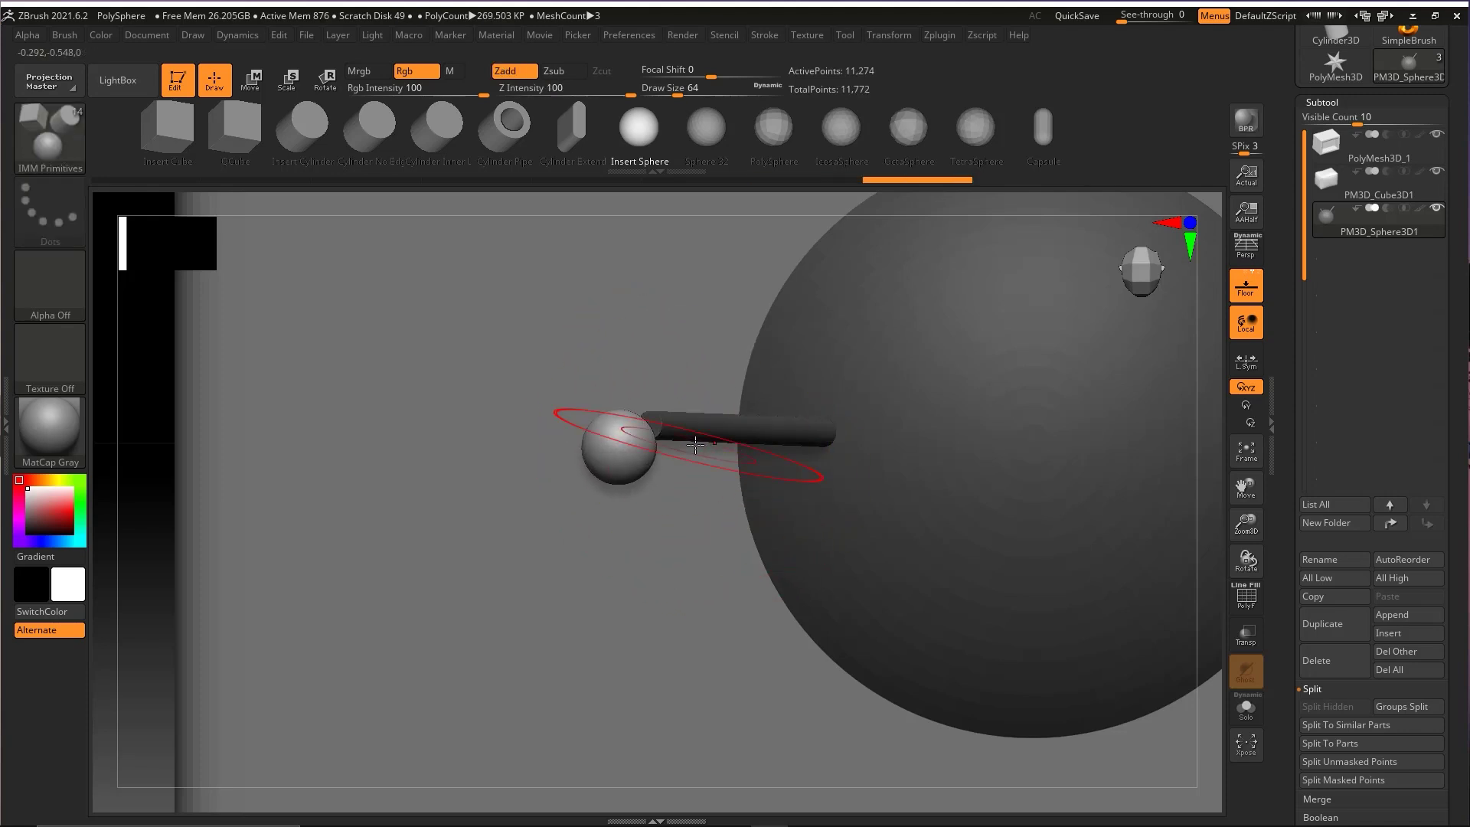
Step: Move the mirrored small spheres onto the tips of the antenna rods, checking side and front views, and return to Draw mode
{"action": "right_click_drag", "start_coordinate": [380, 528], "coordinate": [329, 429], "text": "alt"}
{"action": "right_click_drag", "start_coordinate": [306, 489], "coordinate": [296, 610]}
{"action": "key", "text": "w"}
{"action": "right_click_drag", "start_coordinate": [434, 386], "coordinate": [507, 398]}
{"action": "right_click_drag", "start_coordinate": [822, 346], "coordinate": [837, 450], "text": "alt"}
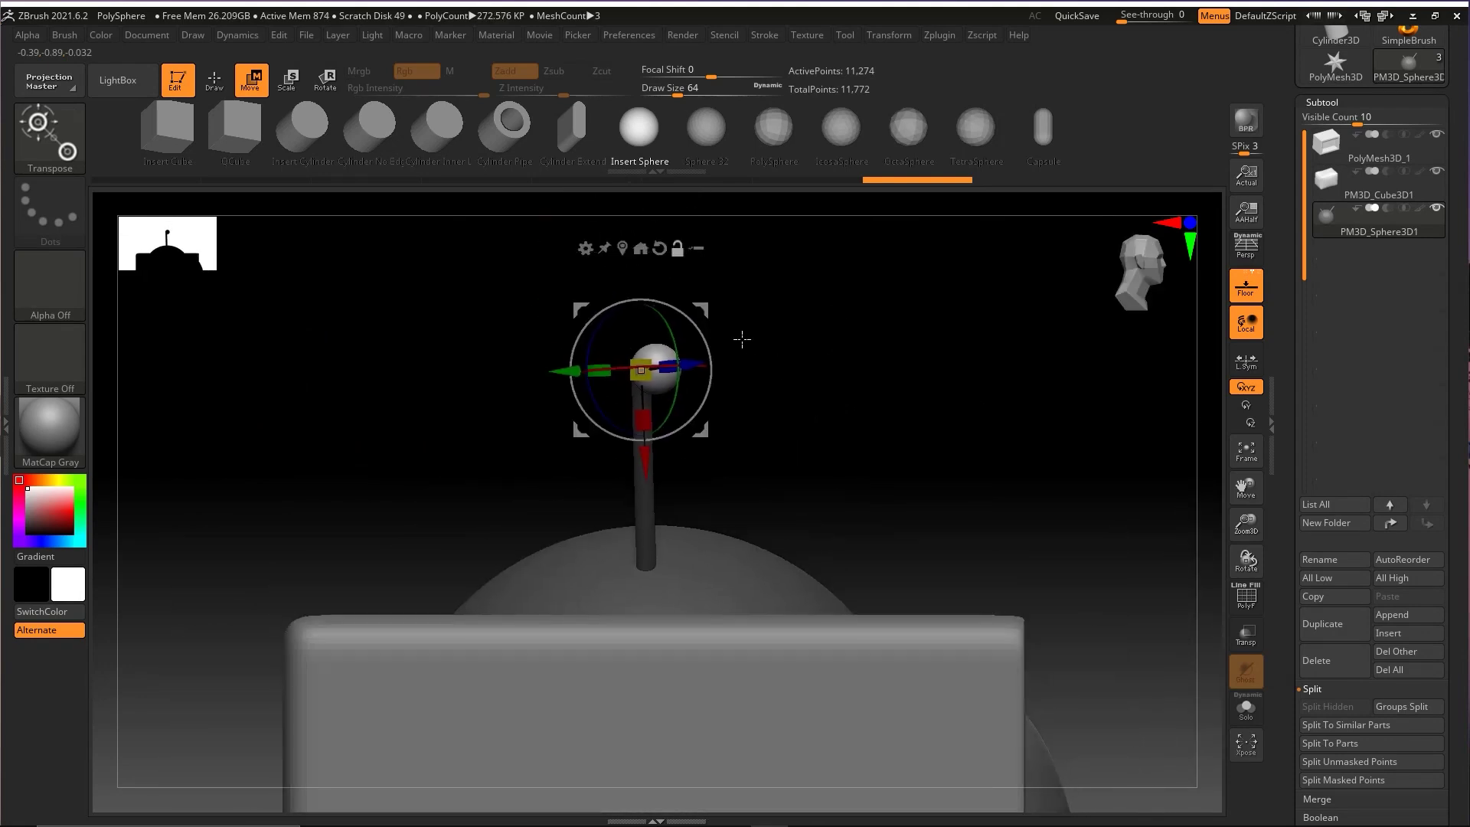
{"action": "key", "text": "ctrl+shift"}
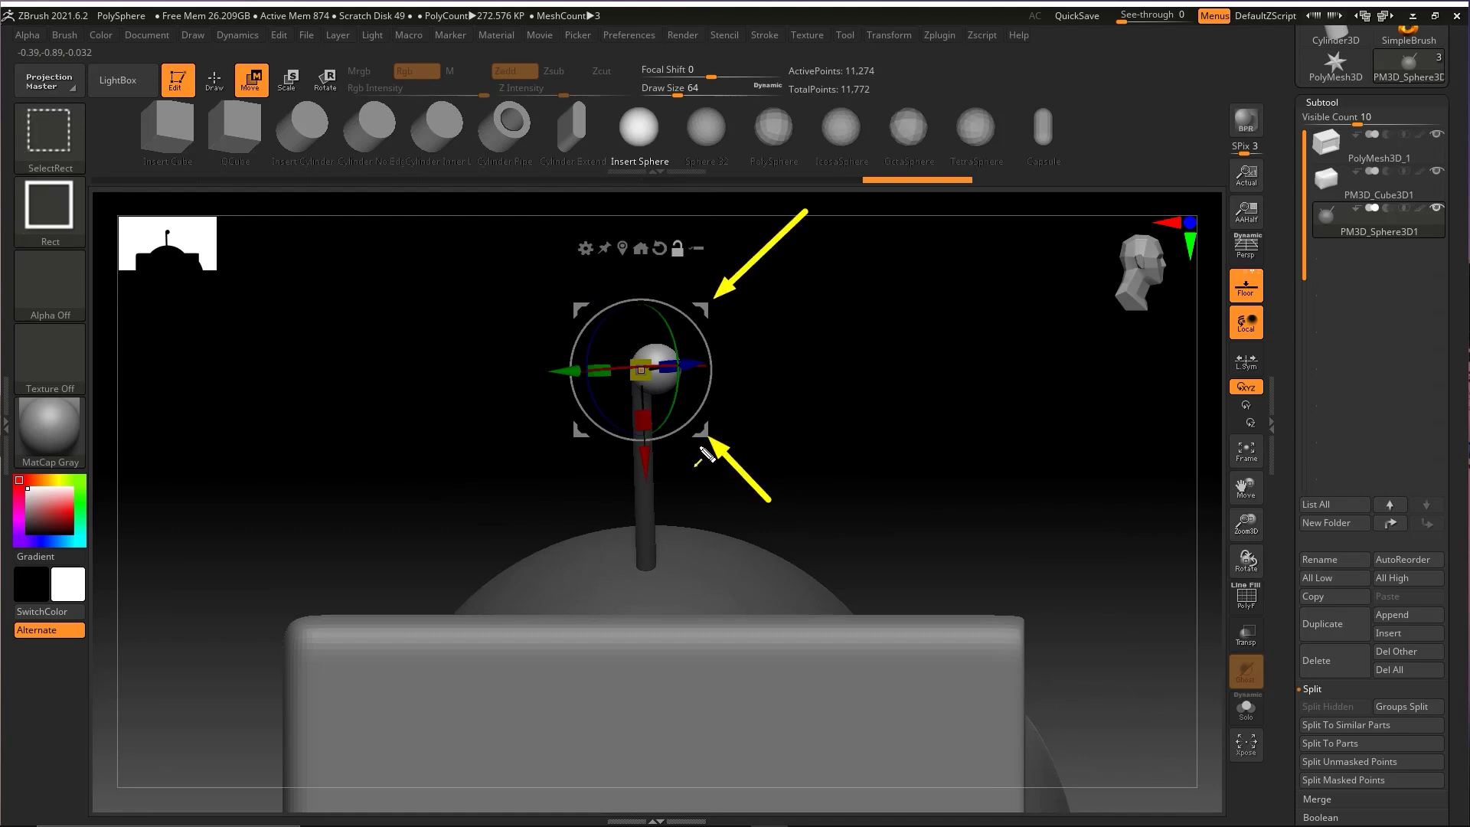
{"action": "left_click_drag", "start_coordinate": [586, 317], "coordinate": [568, 317]}
{"action": "left_click_drag", "start_coordinate": [683, 307], "coordinate": [685, 306]}
{"action": "left_click_drag", "start_coordinate": [891, 392], "coordinate": [801, 385], "text": "shift"}
{"action": "left_click_drag", "start_coordinate": [698, 309], "coordinate": [702, 297]}
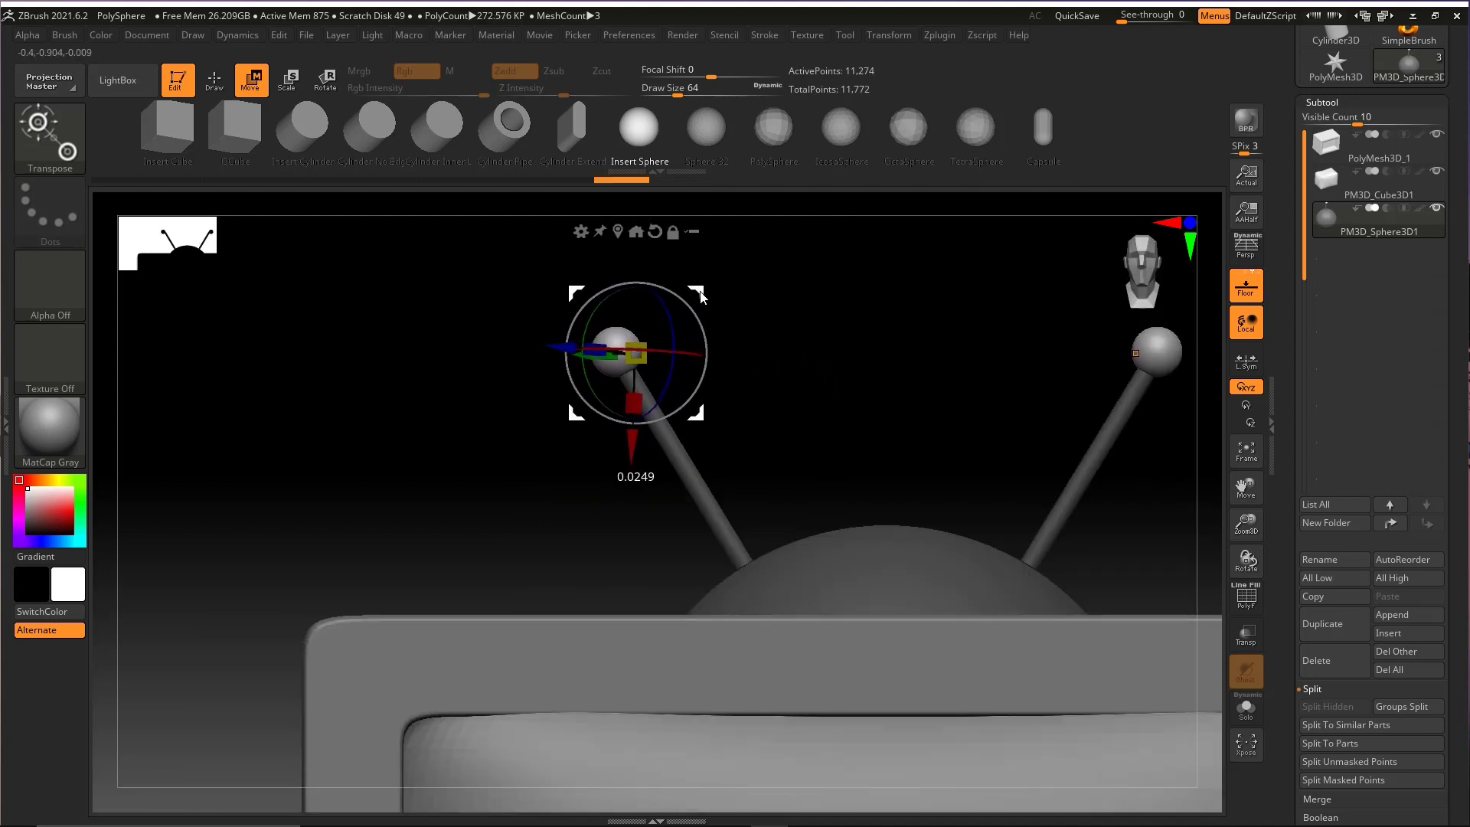
{"action": "key", "text": "q"}
{"action": "mouse_move", "coordinate": [803, 370]}
{"action": "left_mouse_down"}
{"action": "mouse_move", "coordinate": [745, 390]}
{"action": "mouse_move", "coordinate": [806, 401]}
{"action": "mouse_move", "coordinate": [725, 331]}
{"action": "mouse_move", "coordinate": [666, 325]}
{"action": "mouse_move", "coordinate": [773, 320]}
{"action": "mouse_move", "coordinate": [682, 325]}
{"action": "mouse_move", "coordinate": [737, 319]}
{"action": "left_mouse_up"}
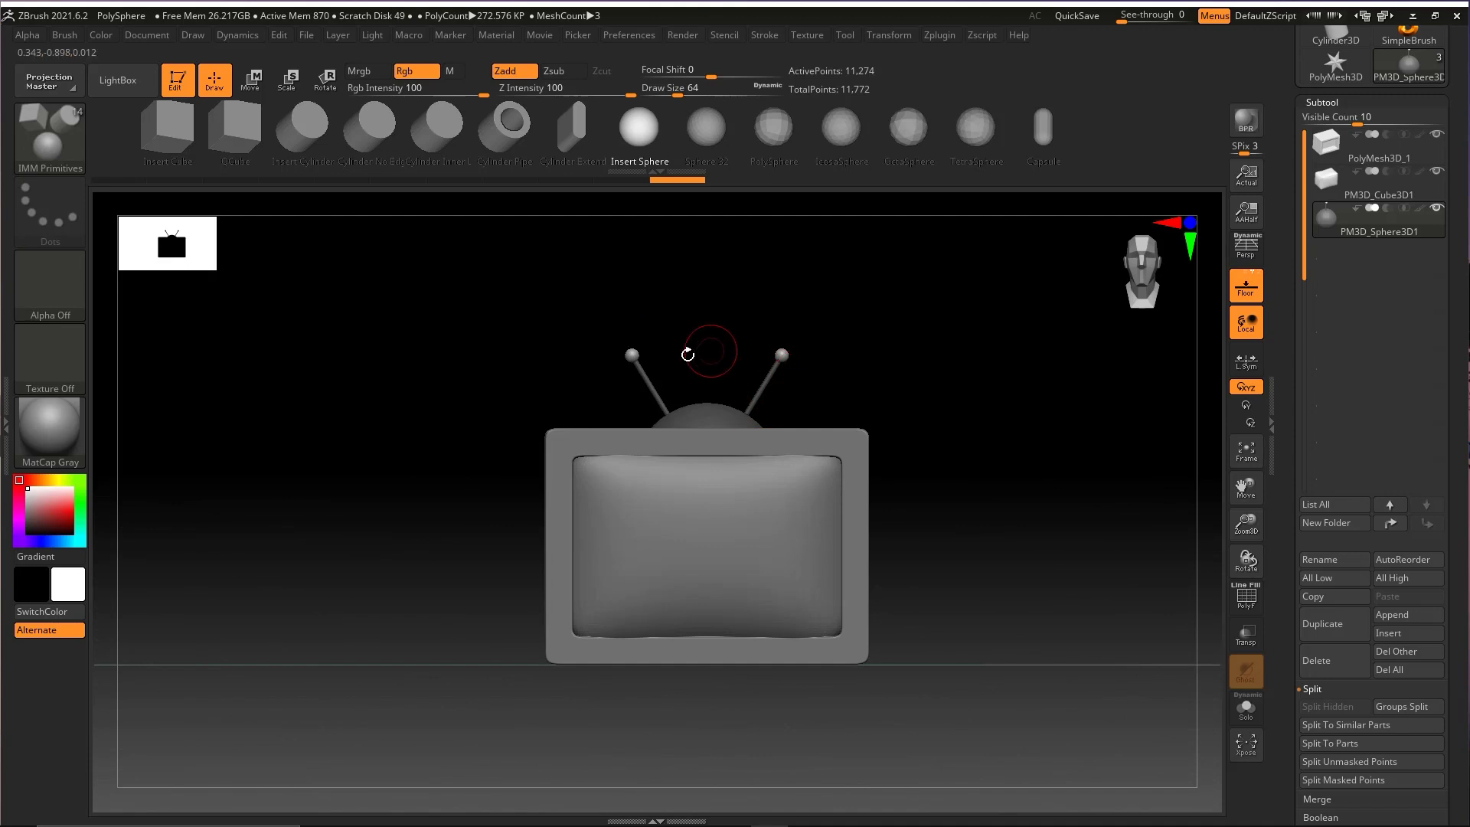
Step: Try scaling the mirrored antenna-tip spheres with local symmetry off, and undo it
{"action": "key", "text": "ctrl+shift"}
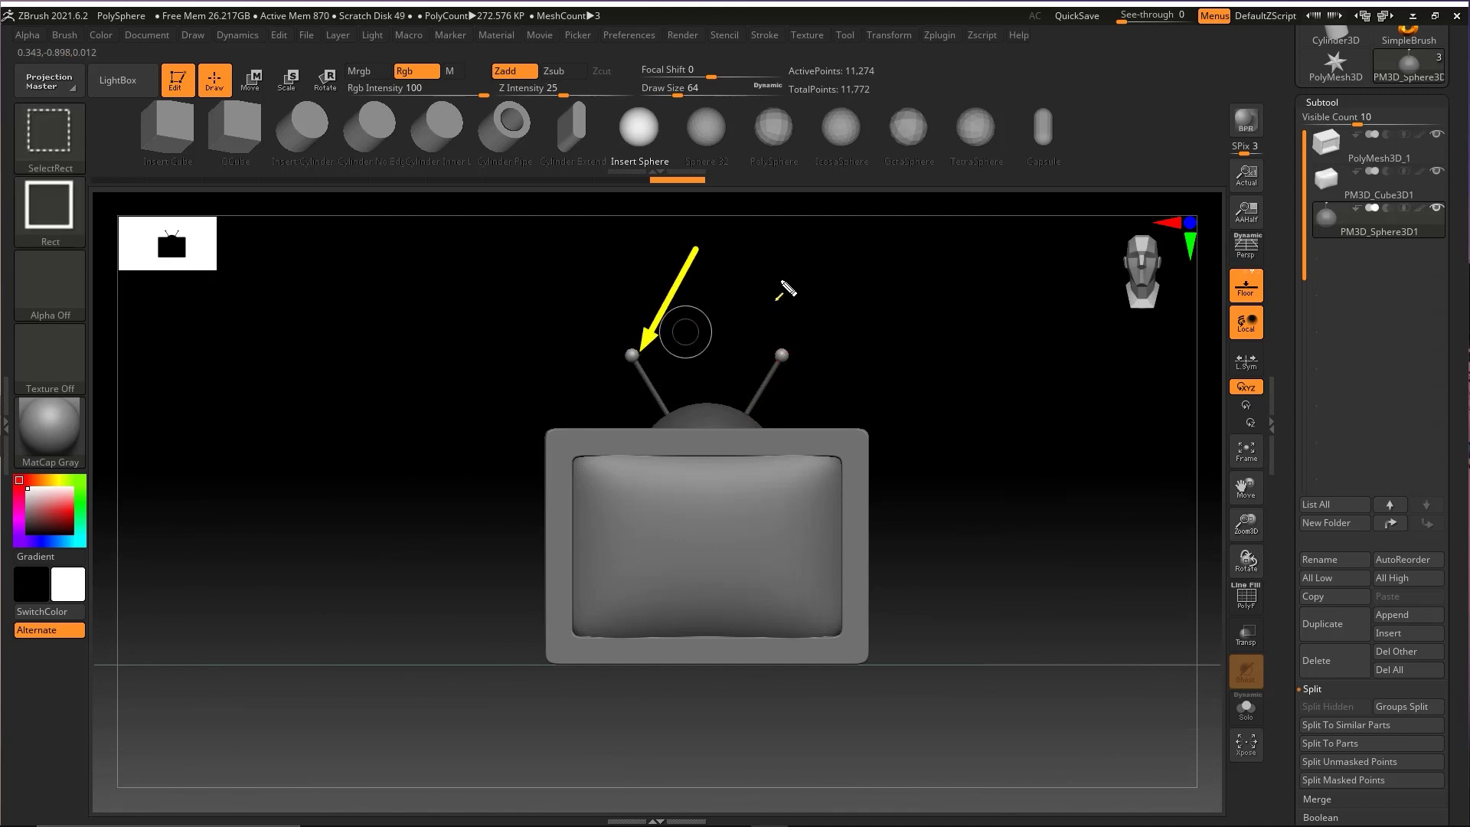
{"action": "key", "text": "e"}
{"action": "left_click", "coordinate": [636, 354]}
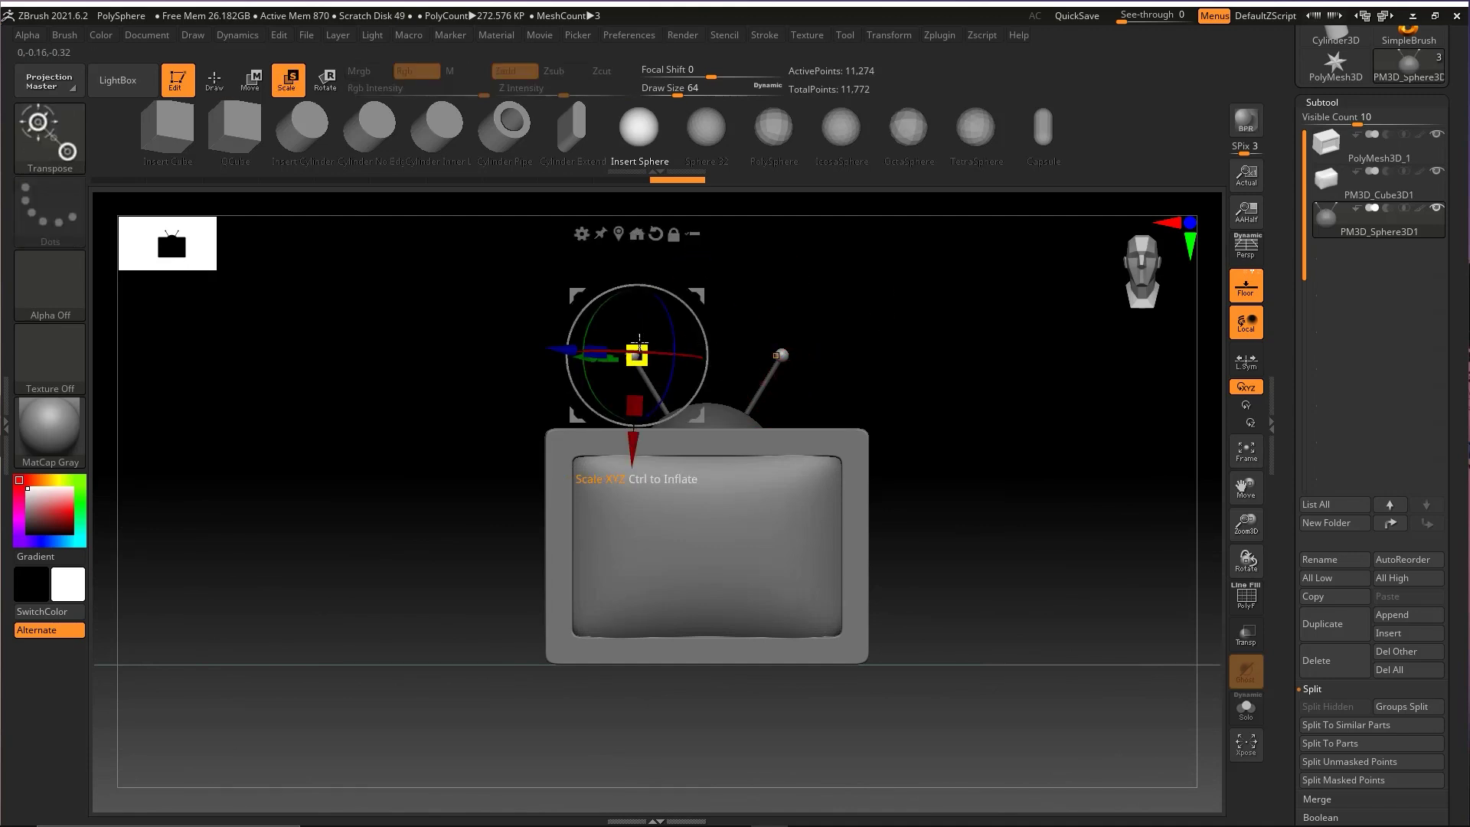
{"action": "left_click_drag", "start_coordinate": [677, 308], "coordinate": [790, 428]}
{"action": "key", "text": "ctrl+z"}
{"action": "left_click_drag", "start_coordinate": [649, 348], "coordinate": [762, 330]}
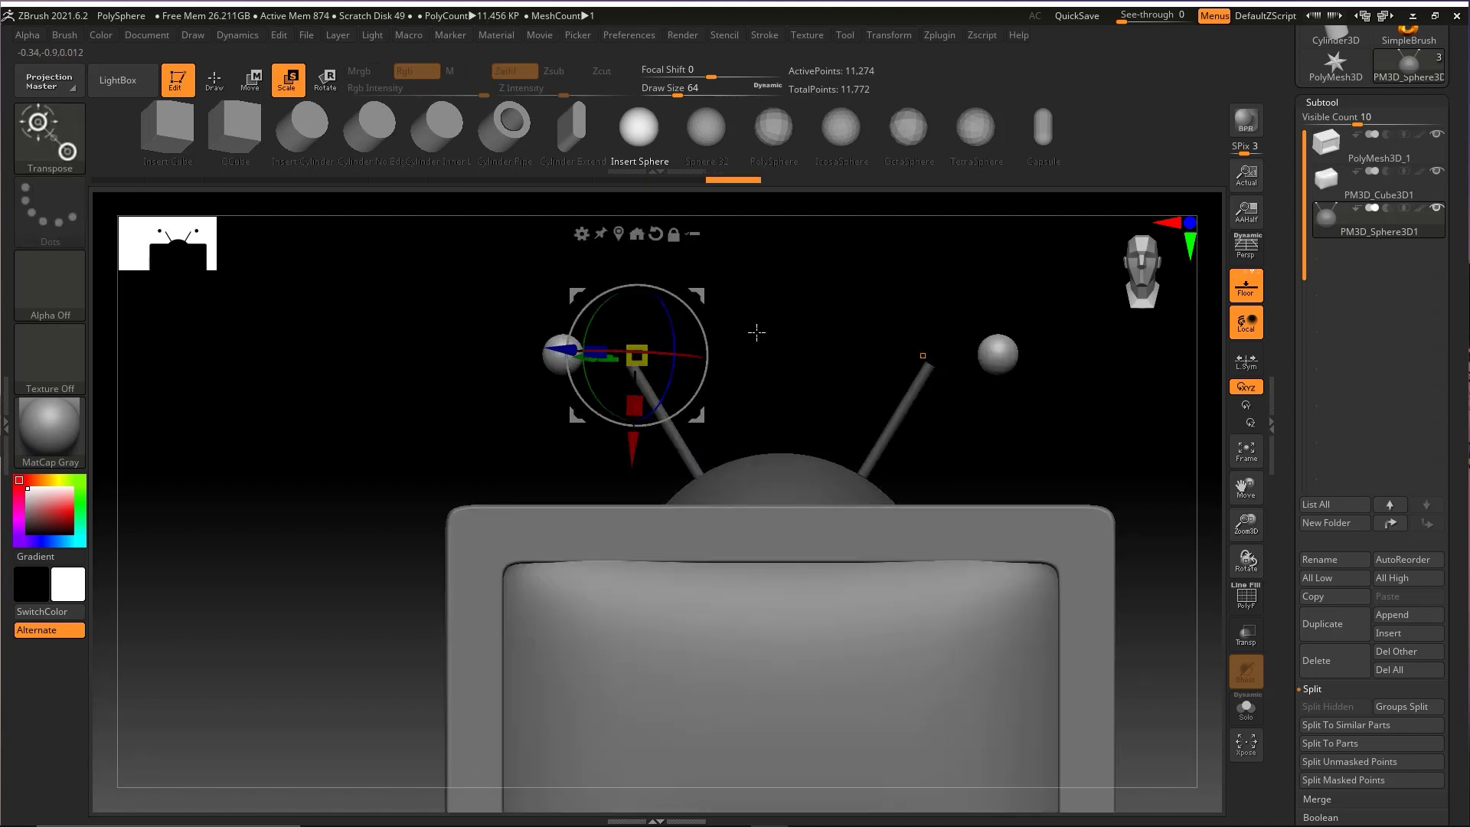
{"action": "key", "text": "ctrl+z"}
Step: Try scaling the antenna-tip spheres in place with local symmetry turned on, and return to Draw mode
{"action": "mouse_move", "coordinate": [835, 340]}
{"action": "left_mouse_down"}
{"action": "mouse_move", "coordinate": [953, 361]}
{"action": "mouse_move", "coordinate": [1073, 305]}
{"action": "mouse_move", "coordinate": [1250, 369]}
{"action": "left_mouse_up"}
{"action": "left_click", "coordinate": [1247, 365]}
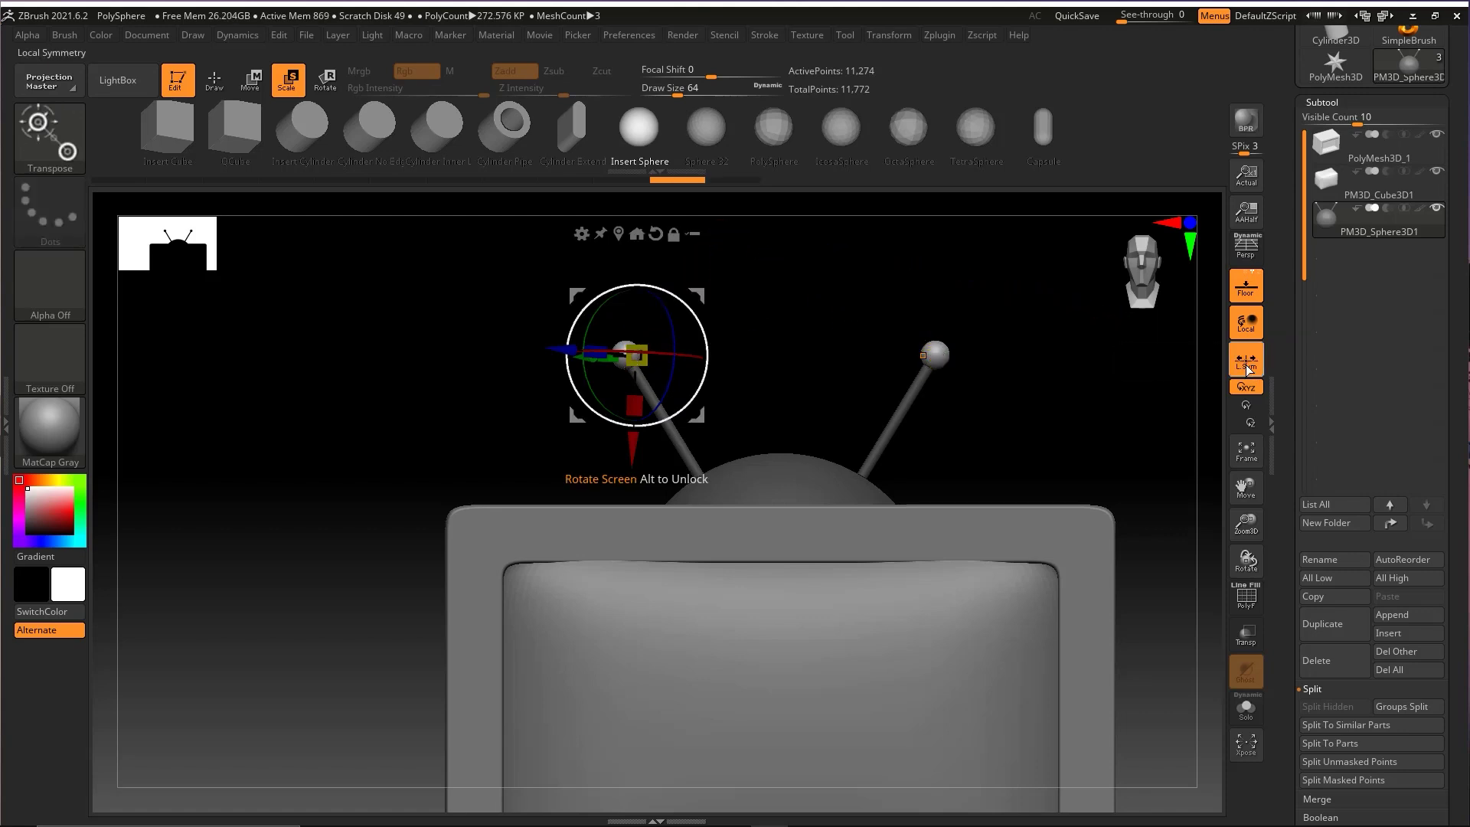
{"action": "left_click_drag", "start_coordinate": [741, 277], "coordinate": [1061, 322]}
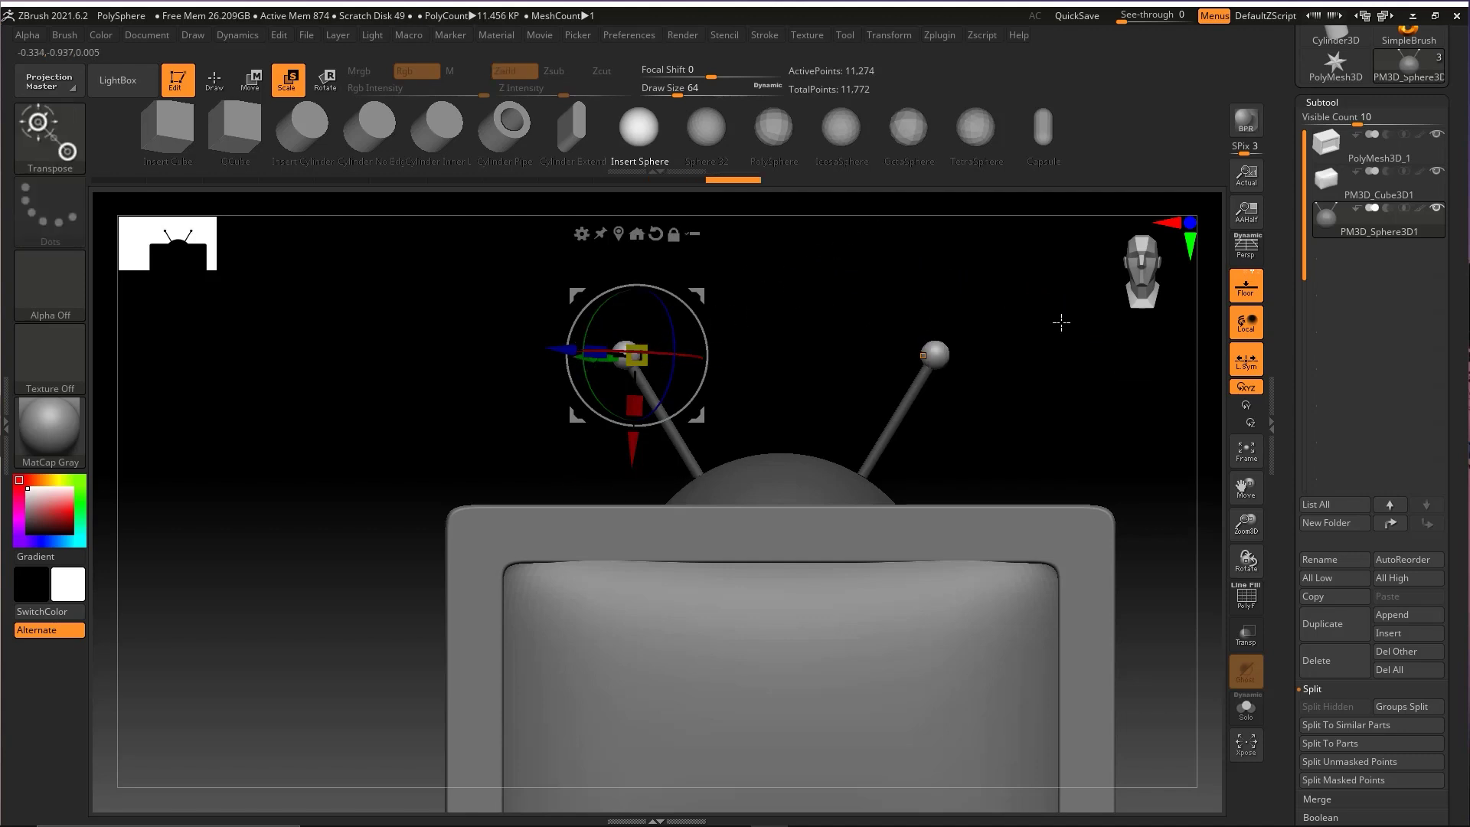
{"action": "key", "text": "f"}
{"action": "key", "text": "q"}
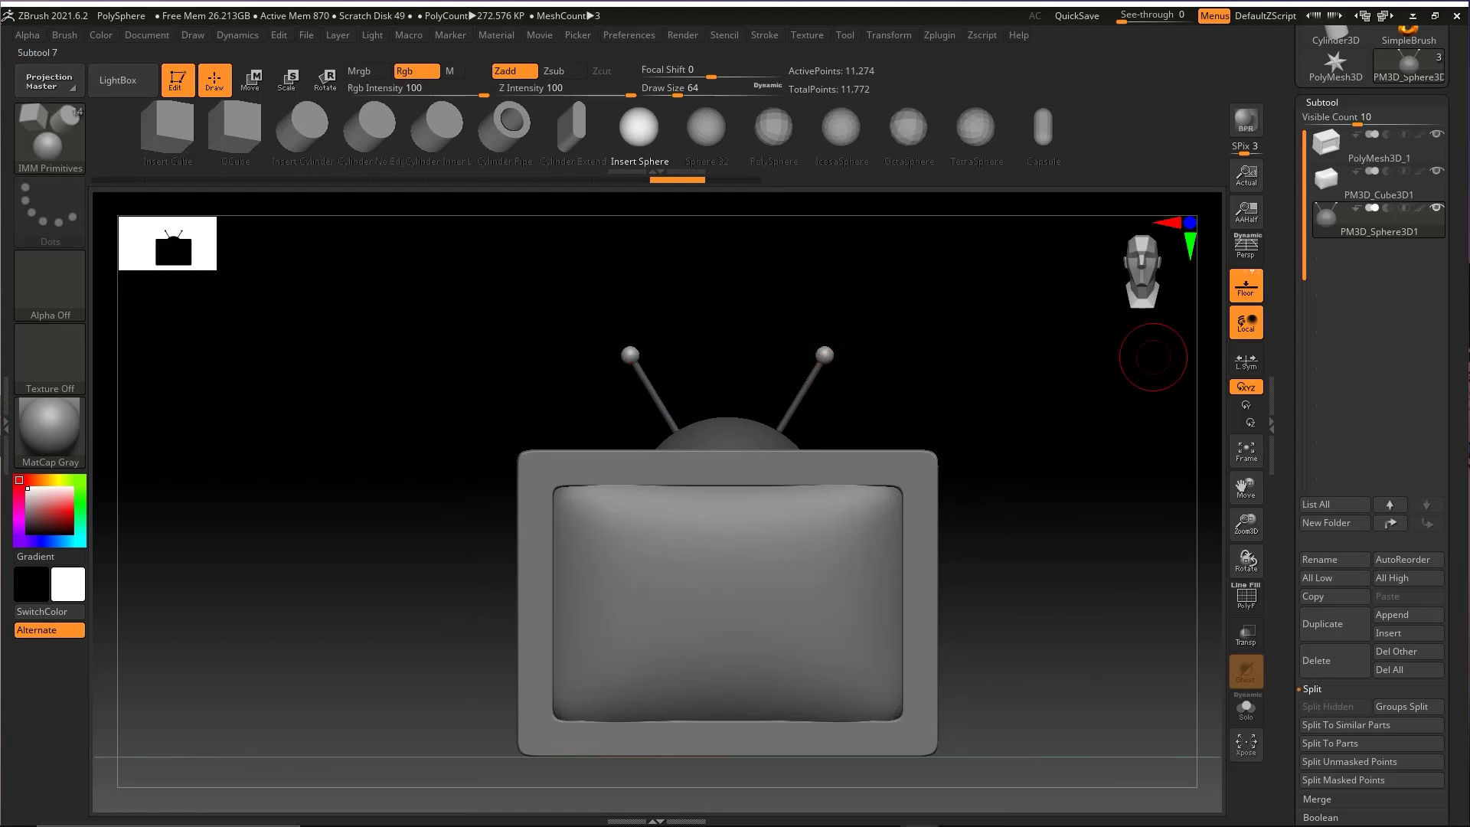
Step: Make the television's outer box, PolyMesh3D_1, the active subtool and face its front
{"action": "left_click_drag", "start_coordinate": [995, 391], "coordinate": [992, 445]}
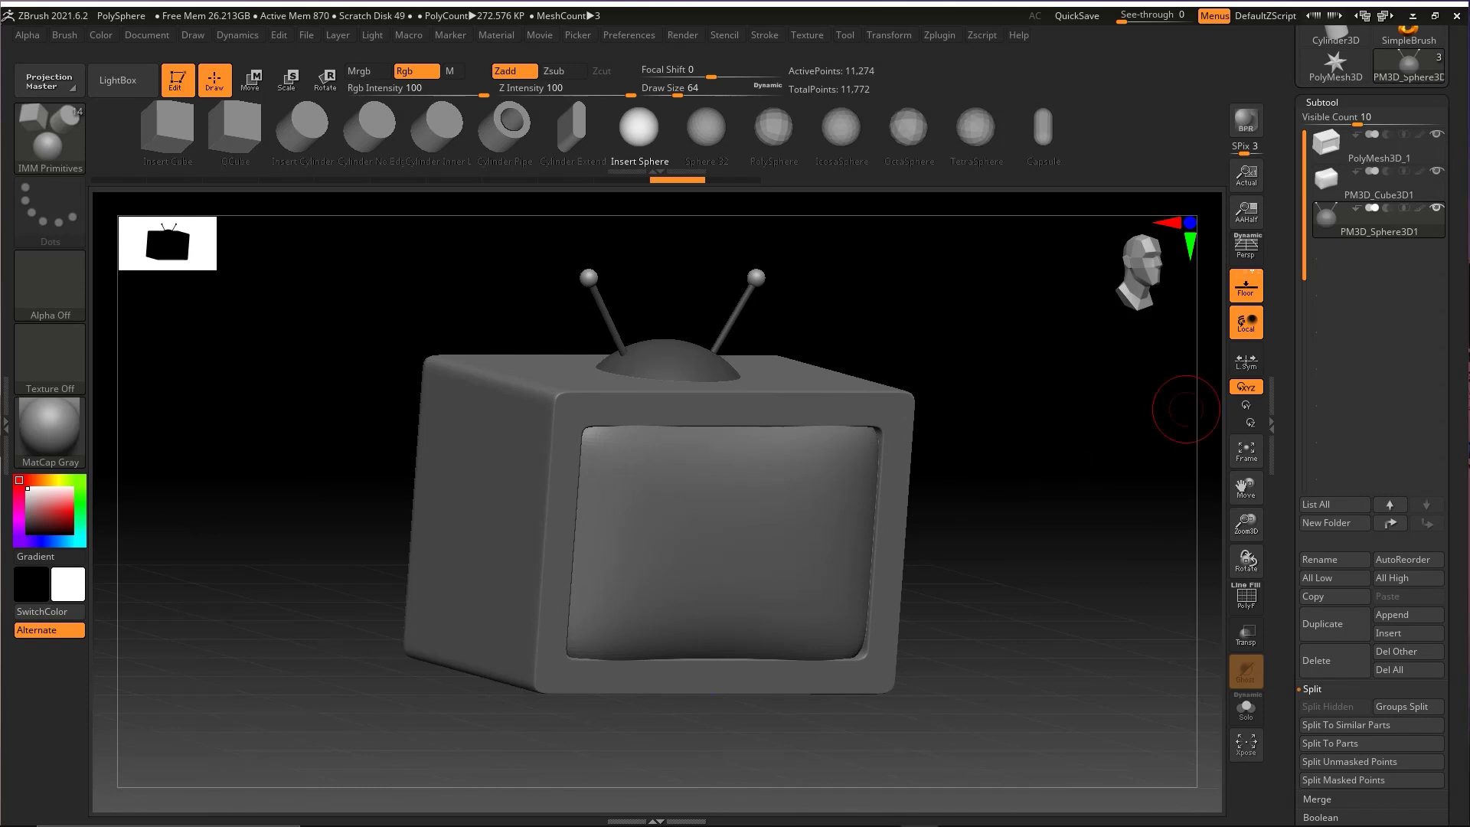
{"action": "left_click_drag", "start_coordinate": [981, 391], "coordinate": [994, 494]}
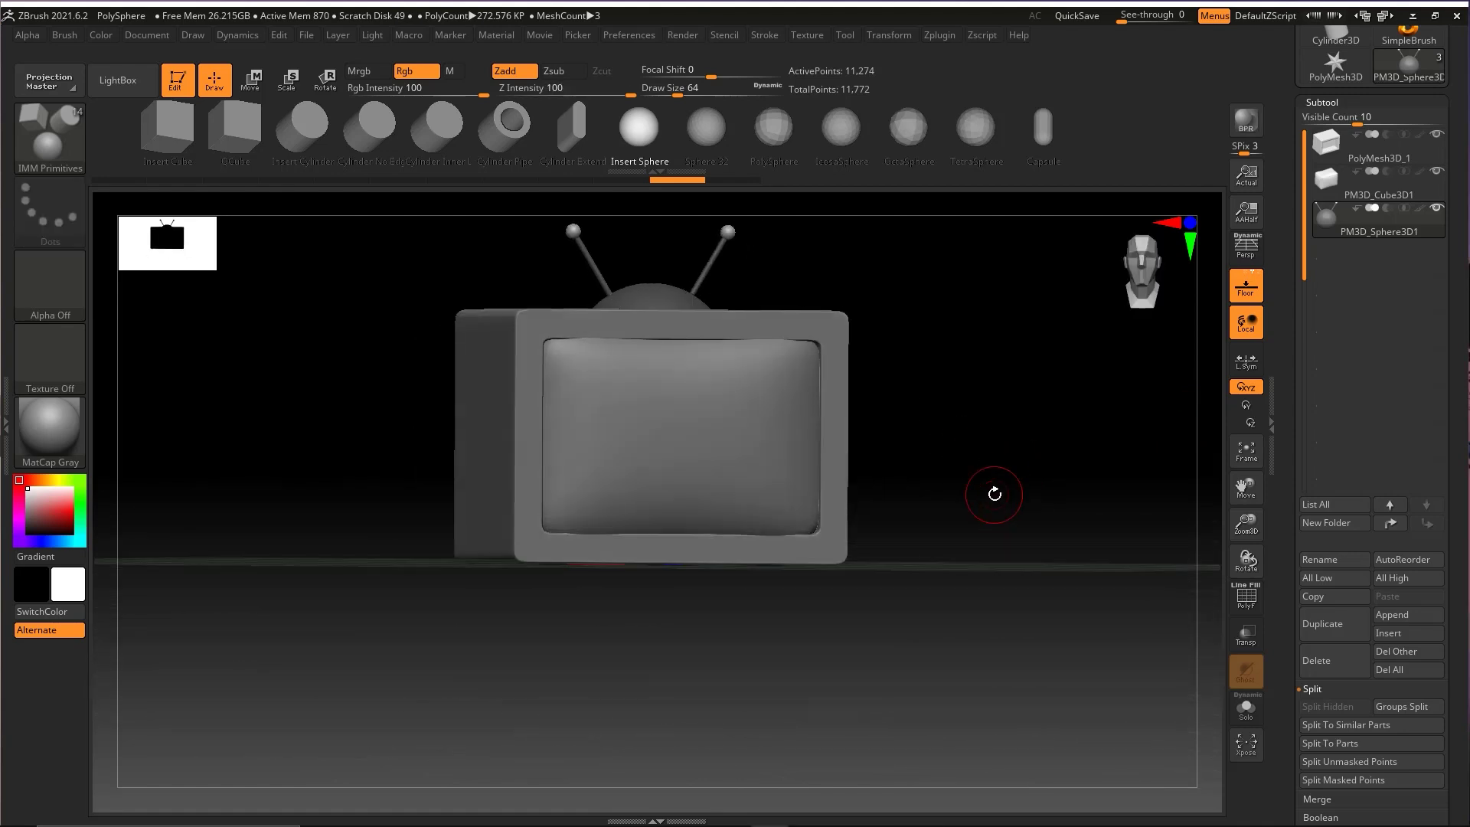
{"action": "left_click_drag", "start_coordinate": [1045, 431], "coordinate": [873, 335]}
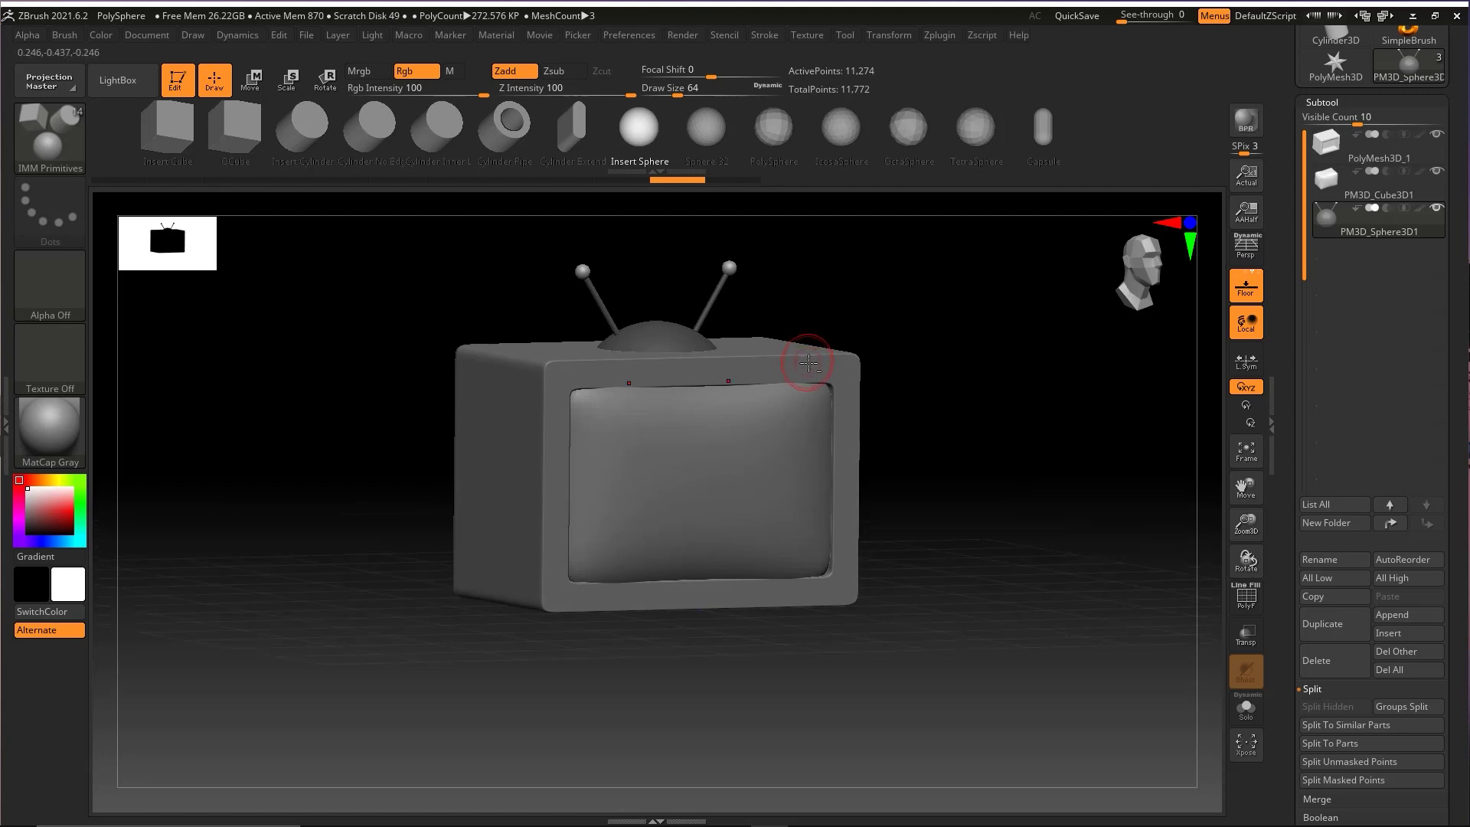
{"action": "left_click_drag", "start_coordinate": [912, 396], "coordinate": [897, 342]}
{"action": "key", "text": "ctrl"}
{"action": "mouse_move", "coordinate": [948, 511]}
{"action": "left_mouse_down"}
{"action": "mouse_move", "coordinate": [1159, 236]}
{"action": "mouse_move", "coordinate": [1328, 148]}
{"action": "left_mouse_up"}
{"action": "key", "text": "Escape"}
{"action": "left_click", "coordinate": [1329, 147]}
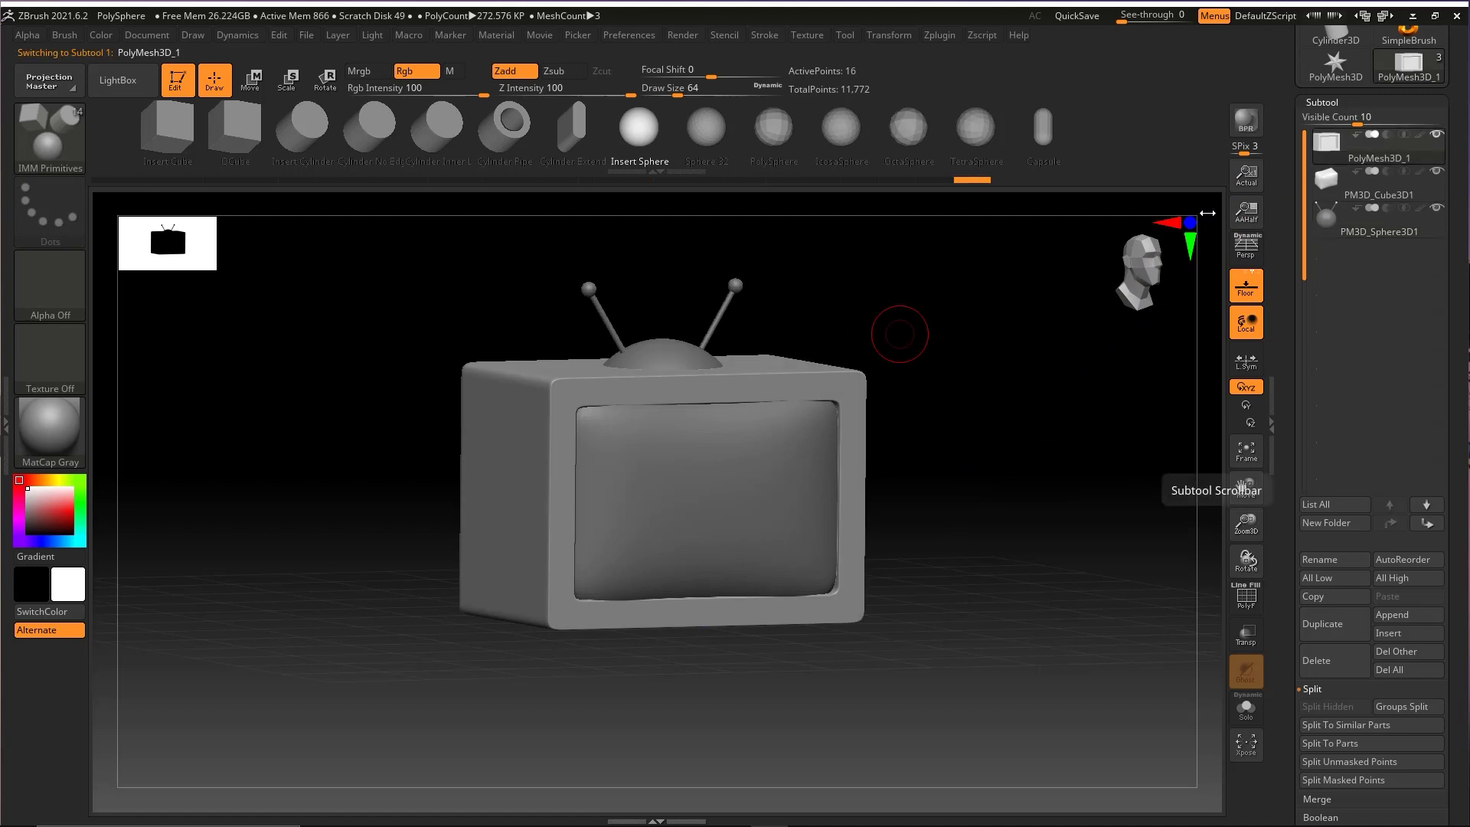
{"action": "left_click_drag", "start_coordinate": [1004, 456], "coordinate": [1021, 430], "text": "shift"}
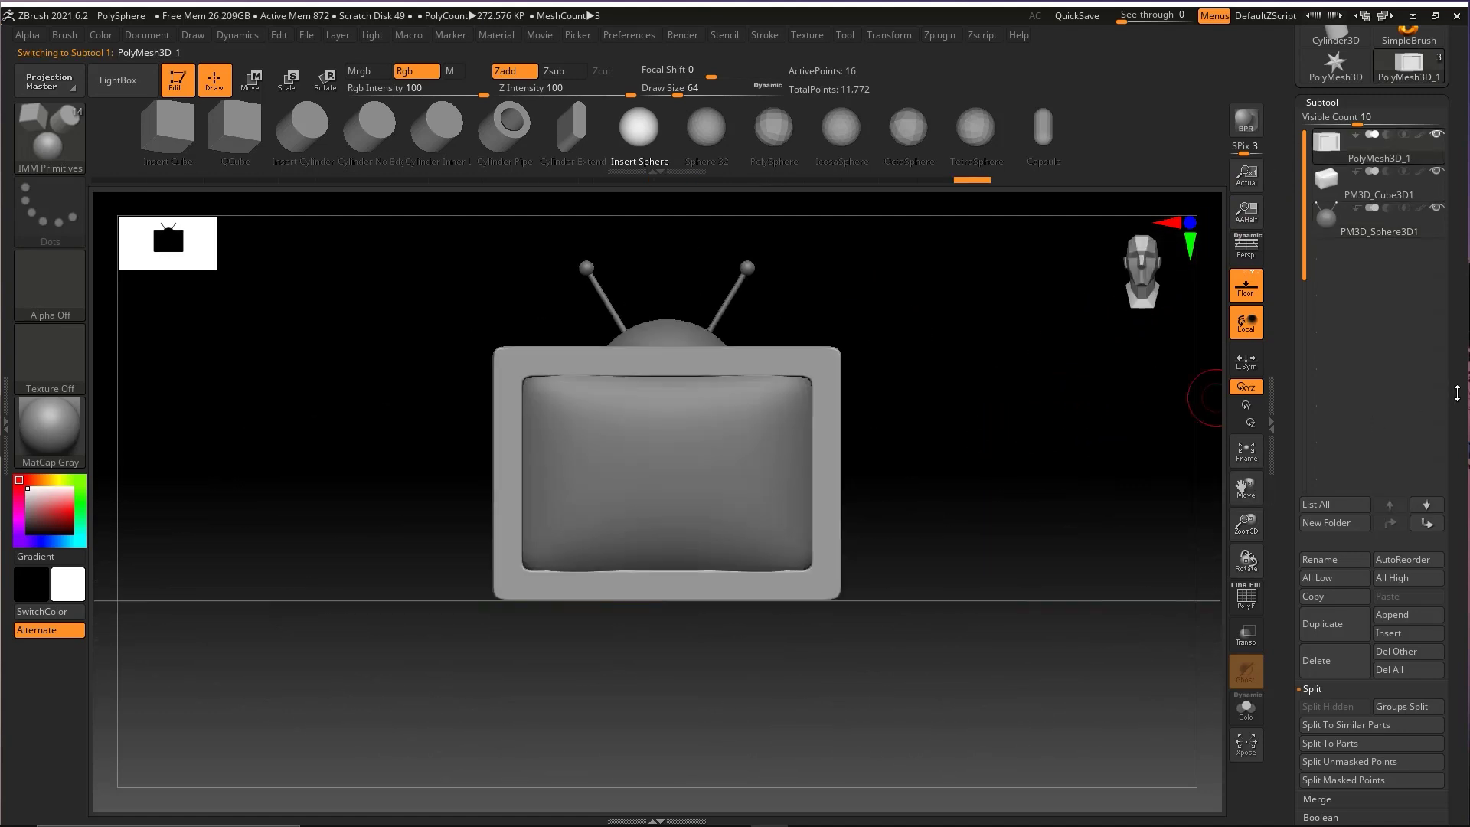
{"action": "left_click_drag", "start_coordinate": [1453, 393], "coordinate": [1453, 386]}
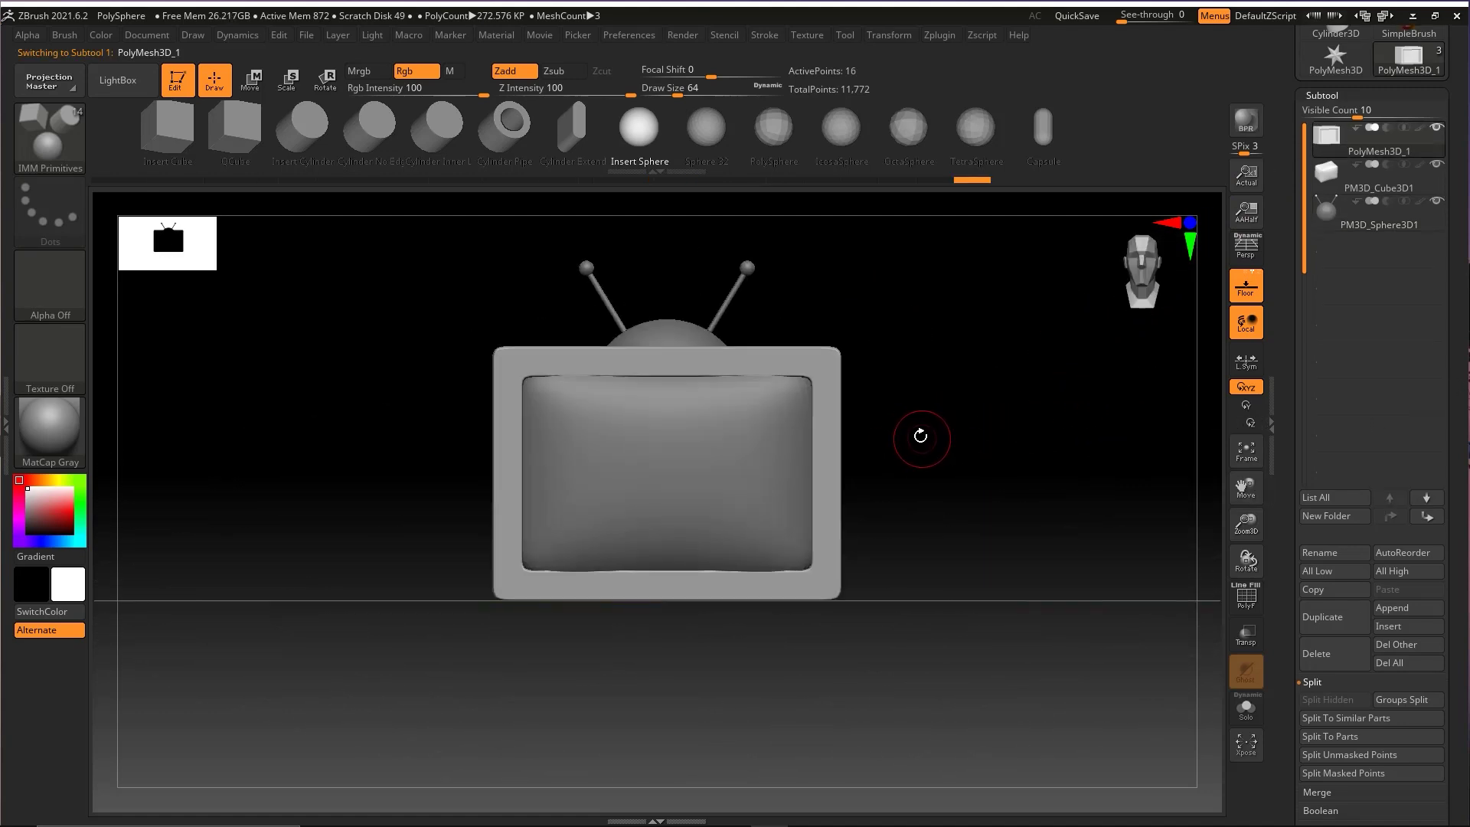
Step: Choose the edgeless cylinder primitive and insert a cylinder at the middle of the box's underside as a stand
{"action": "key", "text": "ctrl+shift+3"}
{"action": "mouse_move", "coordinate": [458, 383]}
{"action": "left_mouse_down"}
{"action": "mouse_move", "coordinate": [437, 158]}
{"action": "mouse_move", "coordinate": [289, 122]}
{"action": "mouse_move", "coordinate": [833, 125]}
{"action": "mouse_move", "coordinate": [321, 132]}
{"action": "mouse_move", "coordinate": [375, 138]}
{"action": "left_mouse_up"}
{"action": "left_click", "coordinate": [374, 130]}
{"action": "mouse_move", "coordinate": [939, 406]}
{"action": "left_mouse_down"}
{"action": "mouse_move", "coordinate": [939, 420]}
{"action": "mouse_move", "coordinate": [935, 322]}
{"action": "mouse_move", "coordinate": [679, 535]}
{"action": "mouse_move", "coordinate": [712, 475]}
{"action": "mouse_move", "coordinate": [644, 376]}
{"action": "left_mouse_up"}
{"action": "key", "text": "ctrl+d"}
{"action": "mouse_move", "coordinate": [666, 411]}
{"action": "left_mouse_down"}
{"action": "mouse_move", "coordinate": [692, 430]}
{"action": "mouse_move", "coordinate": [670, 412]}
{"action": "left_mouse_up"}
{"action": "mouse_move", "coordinate": [982, 364]}
{"action": "left_mouse_down", "text": "shift"}
{"action": "mouse_move", "coordinate": [1037, 512]}
{"action": "mouse_move", "coordinate": [885, 502]}
{"action": "mouse_move", "coordinate": [883, 554]}
{"action": "mouse_move", "coordinate": [843, 591]}
{"action": "mouse_move", "coordinate": [789, 571]}
{"action": "mouse_move", "coordinate": [817, 574]}
{"action": "mouse_move", "coordinate": [771, 590]}
{"action": "mouse_move", "coordinate": [879, 613]}
{"action": "mouse_move", "coordinate": [950, 581]}
{"action": "mouse_move", "coordinate": [836, 584]}
{"action": "mouse_move", "coordinate": [861, 587]}
{"action": "left_mouse_up", "text": "shift"}
Step: Separate the masked box from the inserted cylinder into its own subtool with Split Masked Points
{"action": "key", "text": "shift+f"}
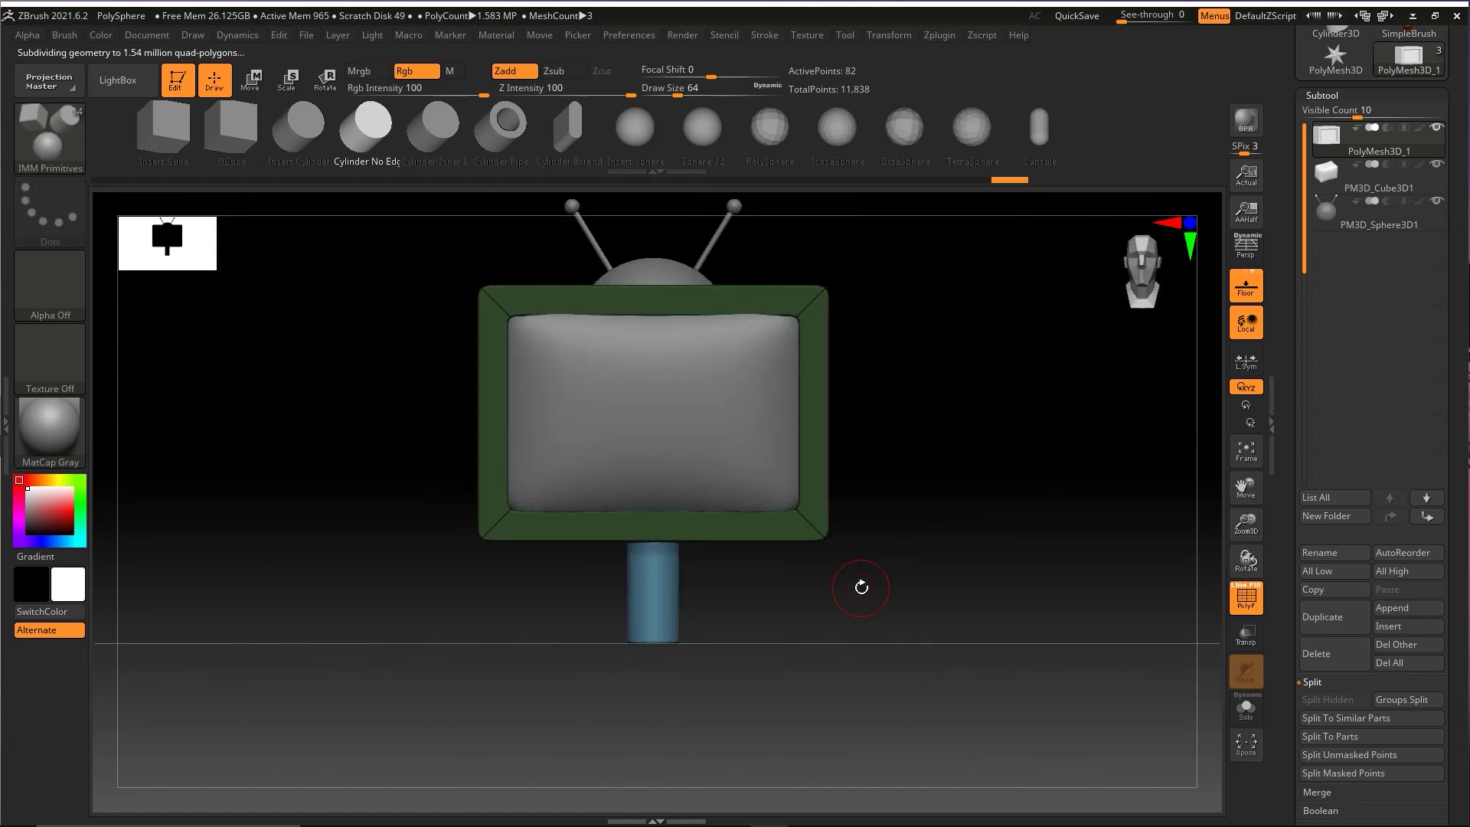
{"action": "left_click_drag", "start_coordinate": [904, 628], "coordinate": [909, 558]}
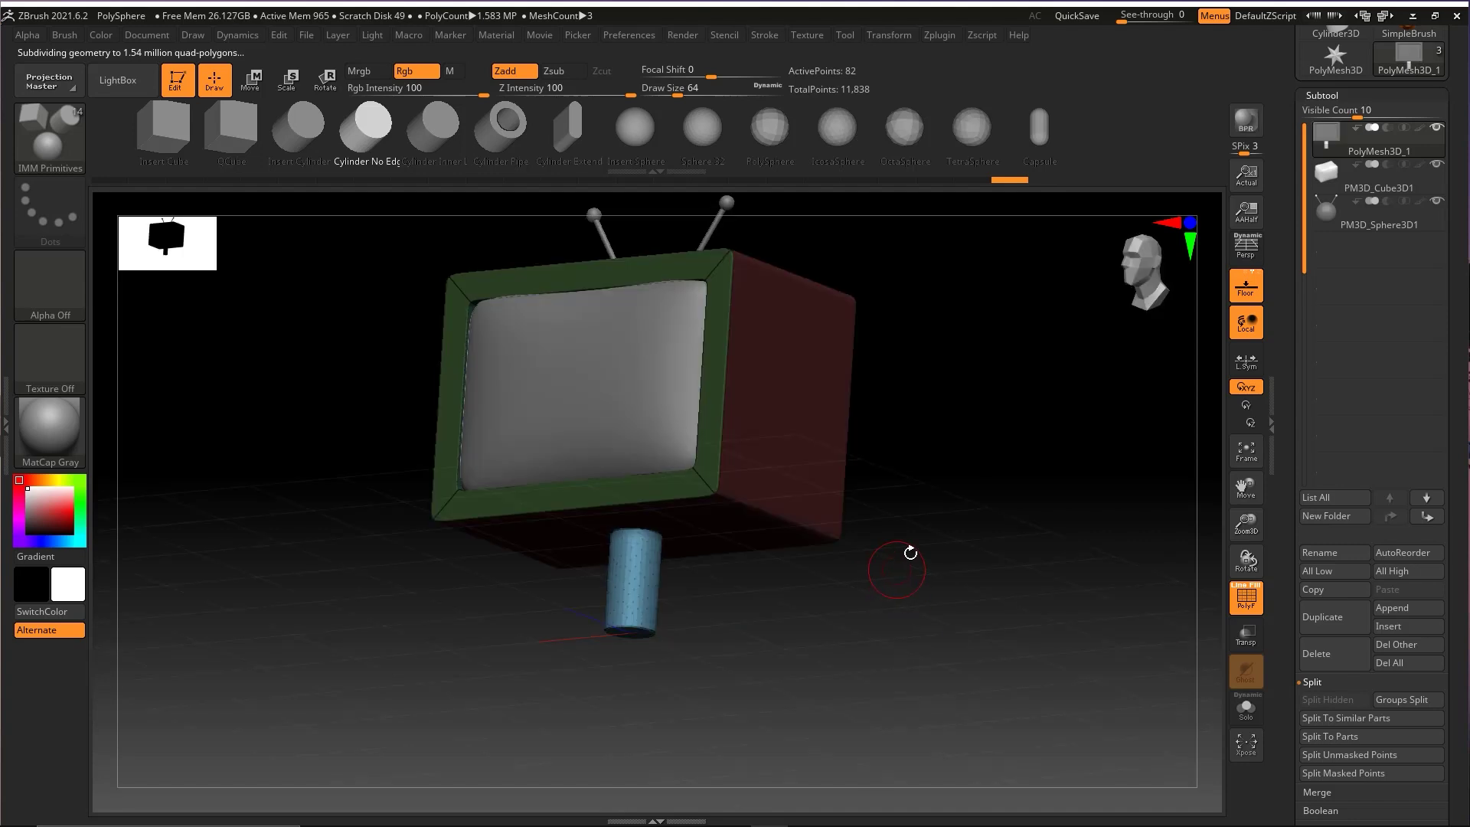
{"action": "left_click_drag", "start_coordinate": [908, 508], "coordinate": [856, 597]}
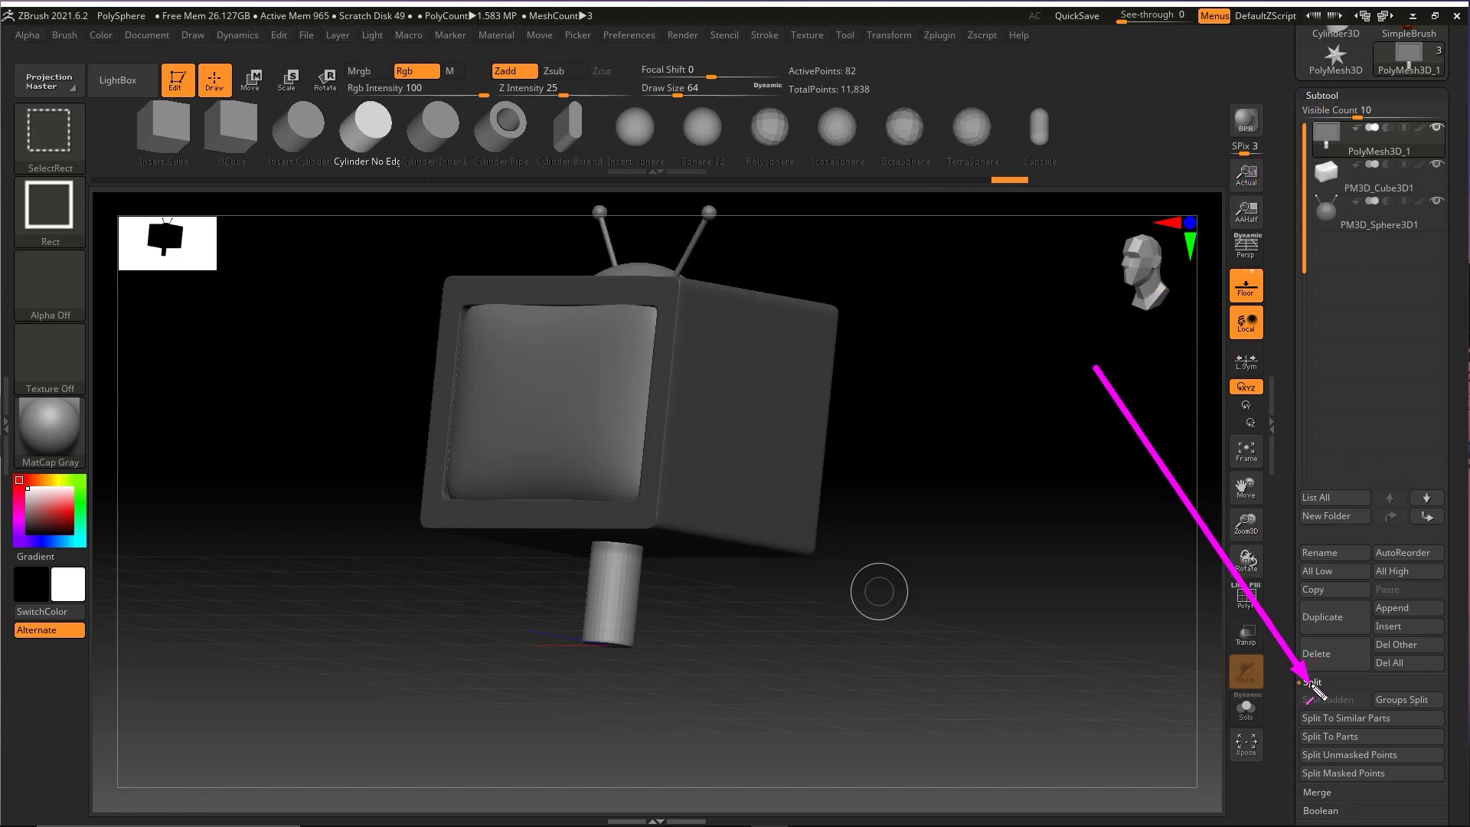
{"action": "left_click_drag", "start_coordinate": [1329, 710], "coordinate": [1333, 771]}
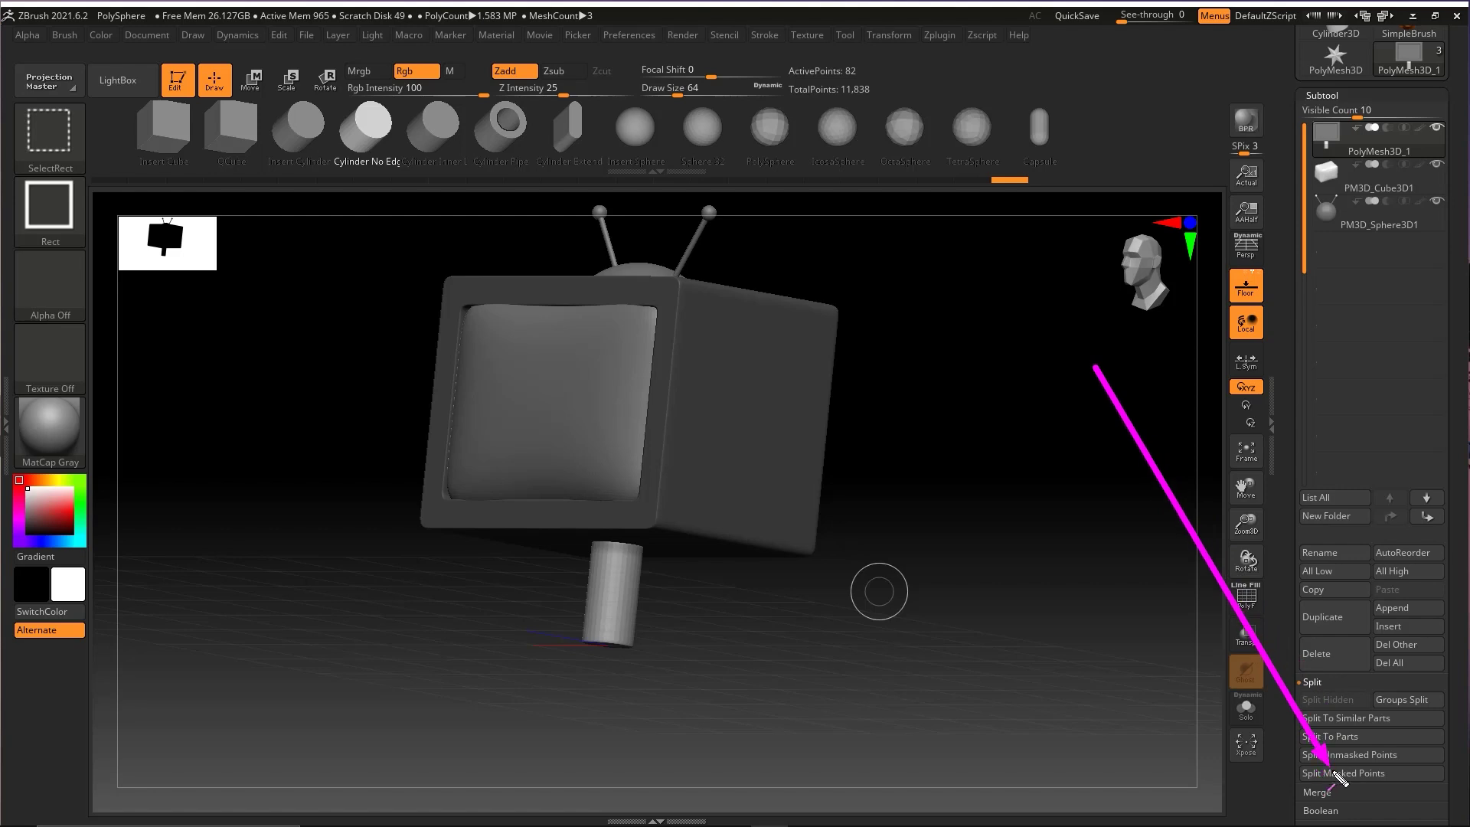
{"action": "key", "text": "Escape"}
{"action": "left_click", "coordinate": [1337, 773]}
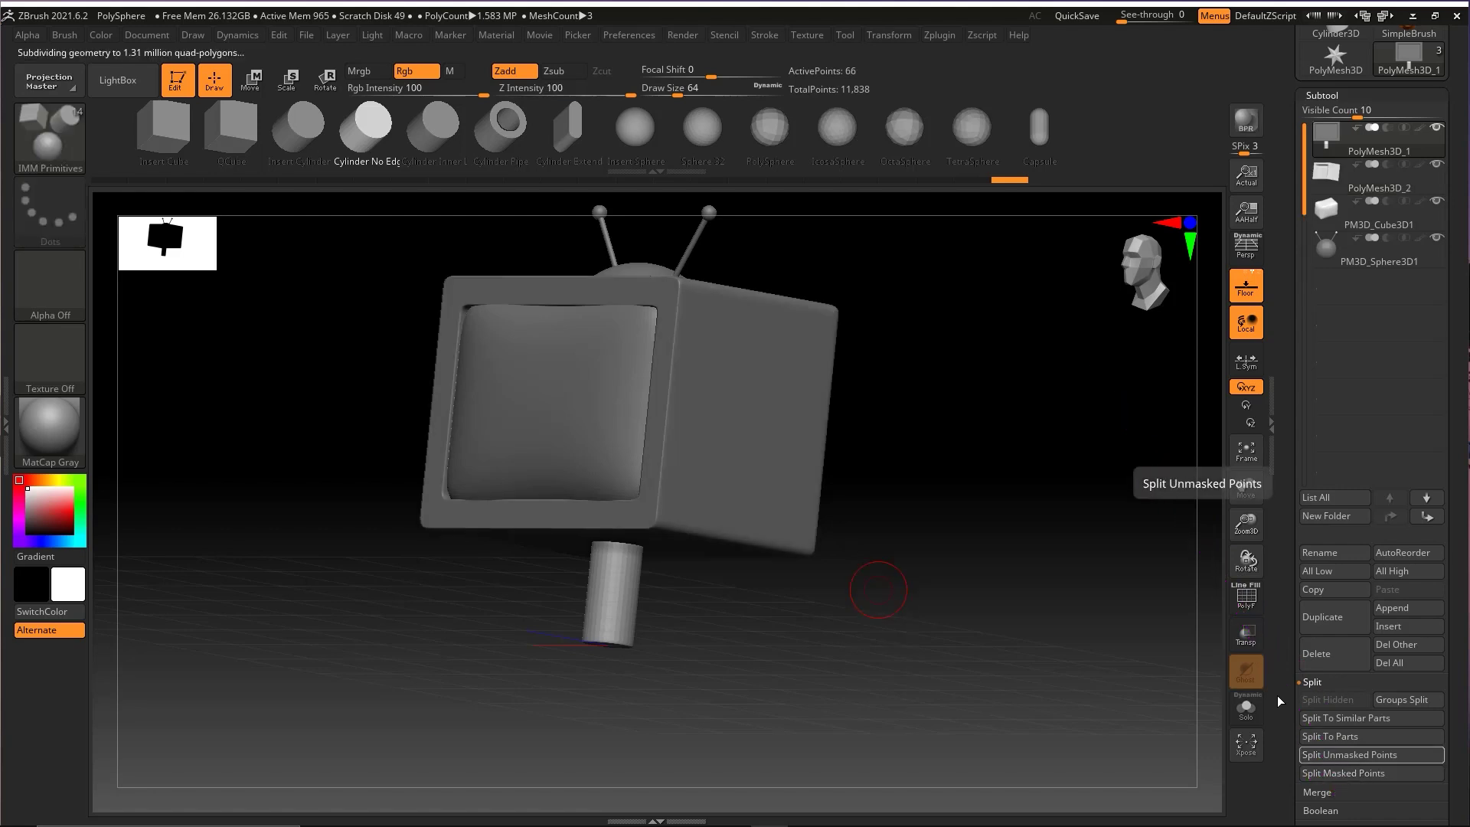
Step: Make the cylinder's subtool, PolyMesh3D_1, active and face the television from the front
{"action": "left_click_drag", "start_coordinate": [913, 595], "coordinate": [634, 604]}
{"action": "mouse_move", "coordinate": [758, 588]}
{"action": "left_mouse_down", "text": "shift"}
{"action": "mouse_move", "coordinate": [893, 594]}
{"action": "mouse_move", "coordinate": [904, 582]}
{"action": "left_mouse_up", "text": "shift"}
{"action": "left_click", "coordinate": [1325, 149]}
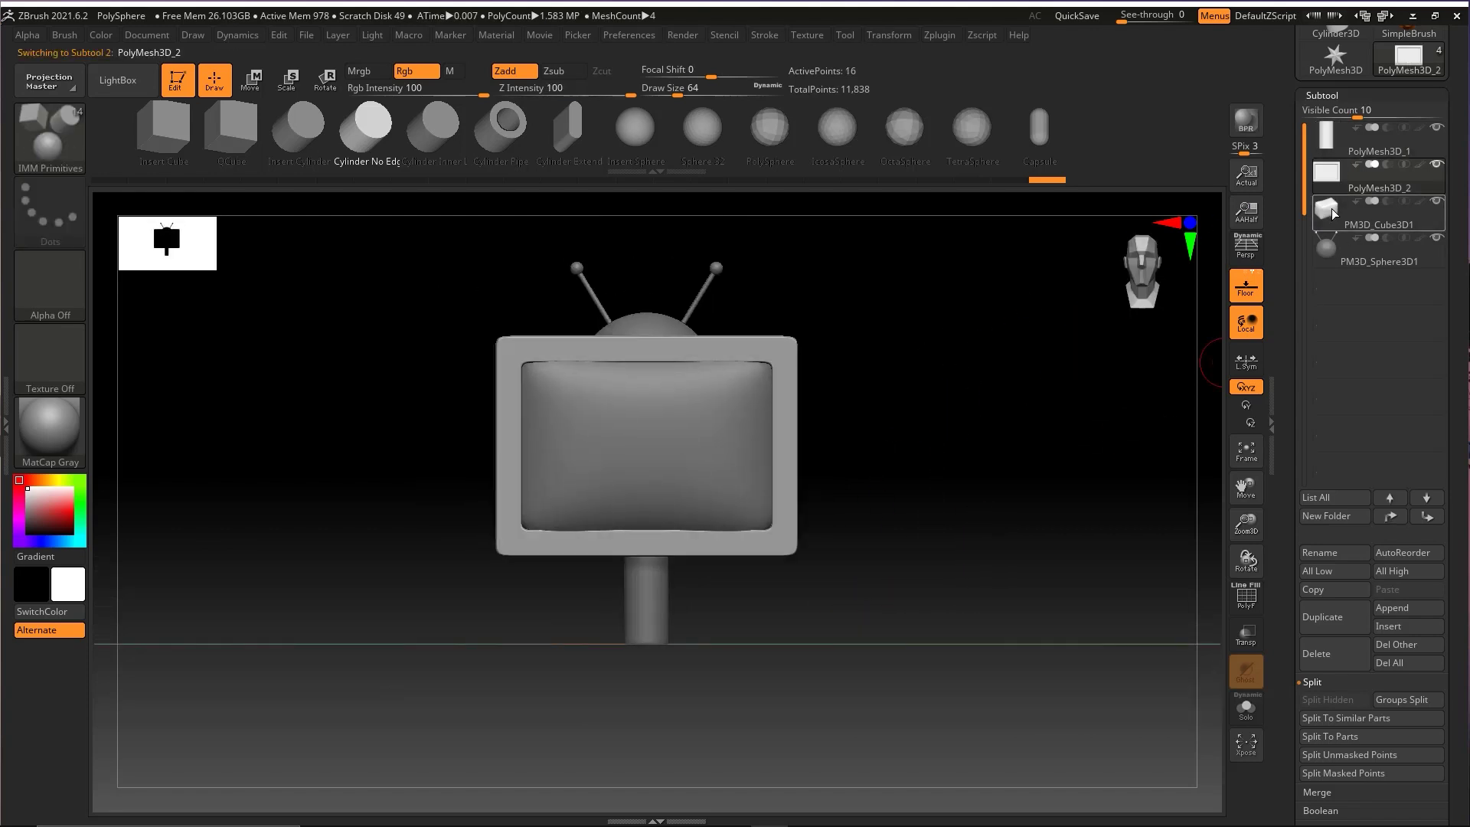
{"action": "mouse_move", "coordinate": [1150, 369]}
{"action": "left_mouse_down", "text": "ctrl+shift"}
{"action": "mouse_move", "coordinate": [1345, 126]}
{"action": "mouse_move", "coordinate": [1316, 154]}
{"action": "left_mouse_up", "text": "ctrl+shift"}
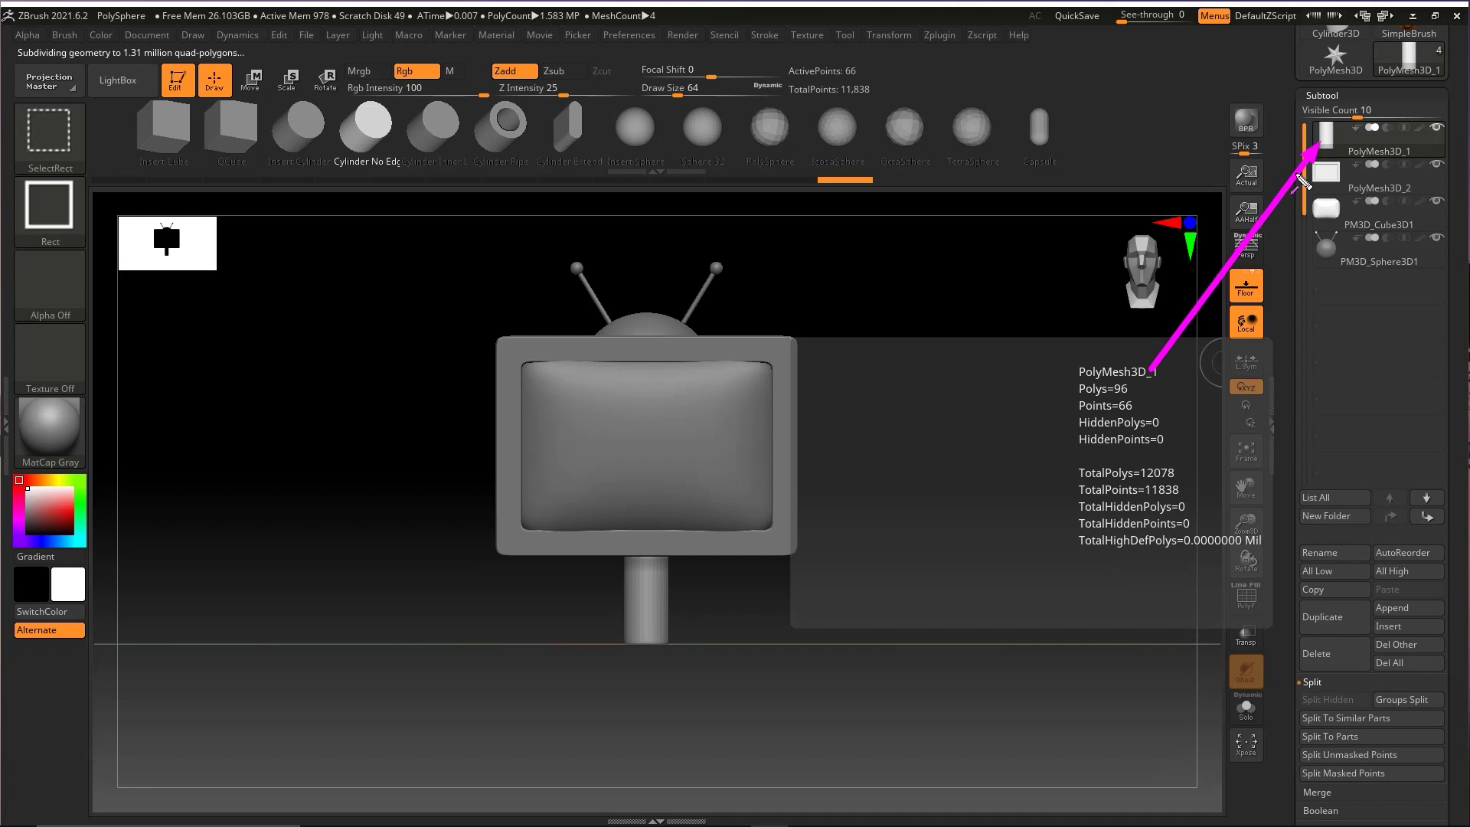
{"action": "left_click_drag", "start_coordinate": [669, 622], "coordinate": [666, 610], "text": "ctrl+shift"}
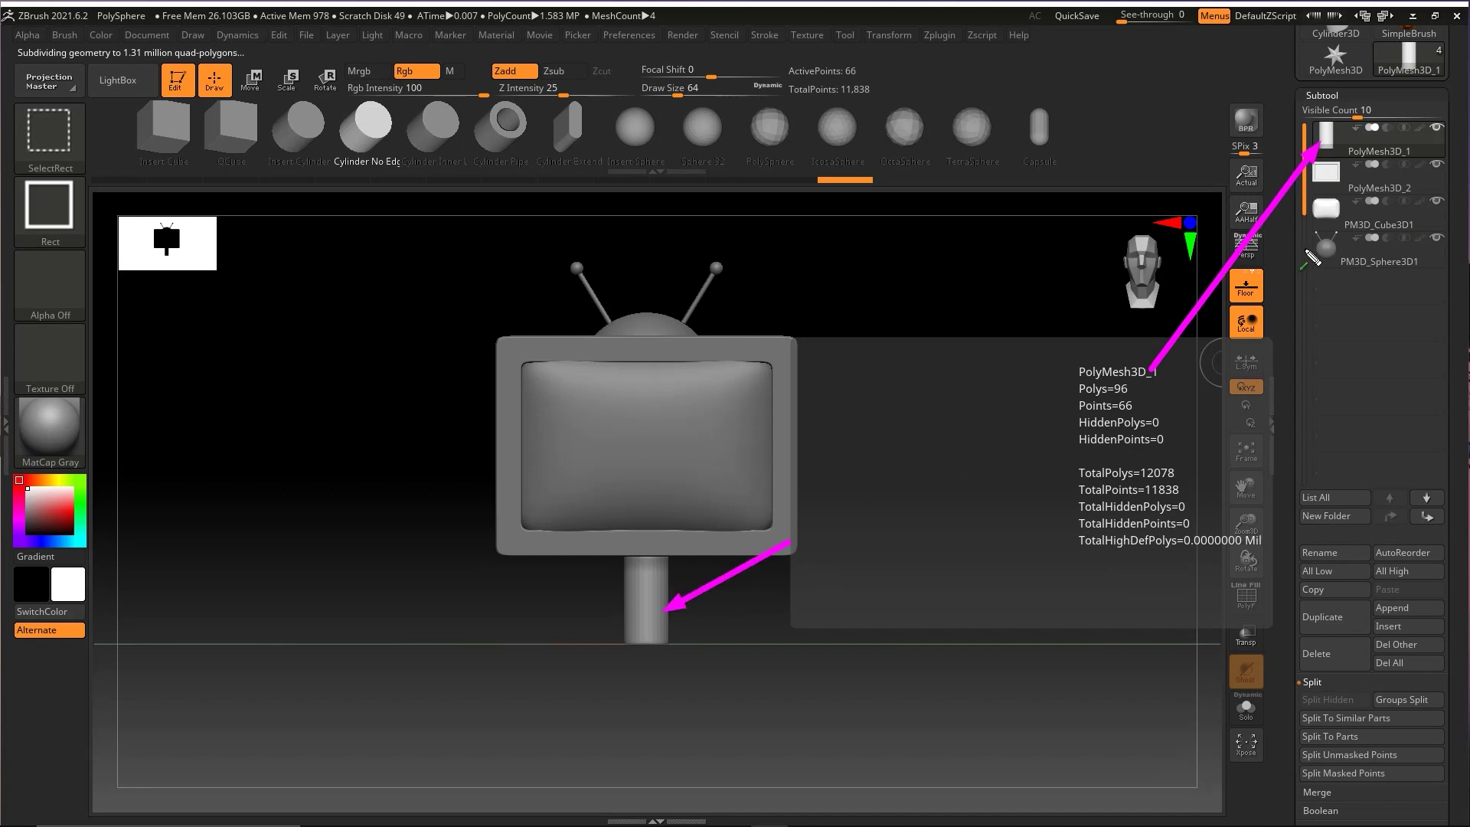
{"action": "left_click_drag", "start_coordinate": [1246, 350], "coordinate": [1315, 176]}
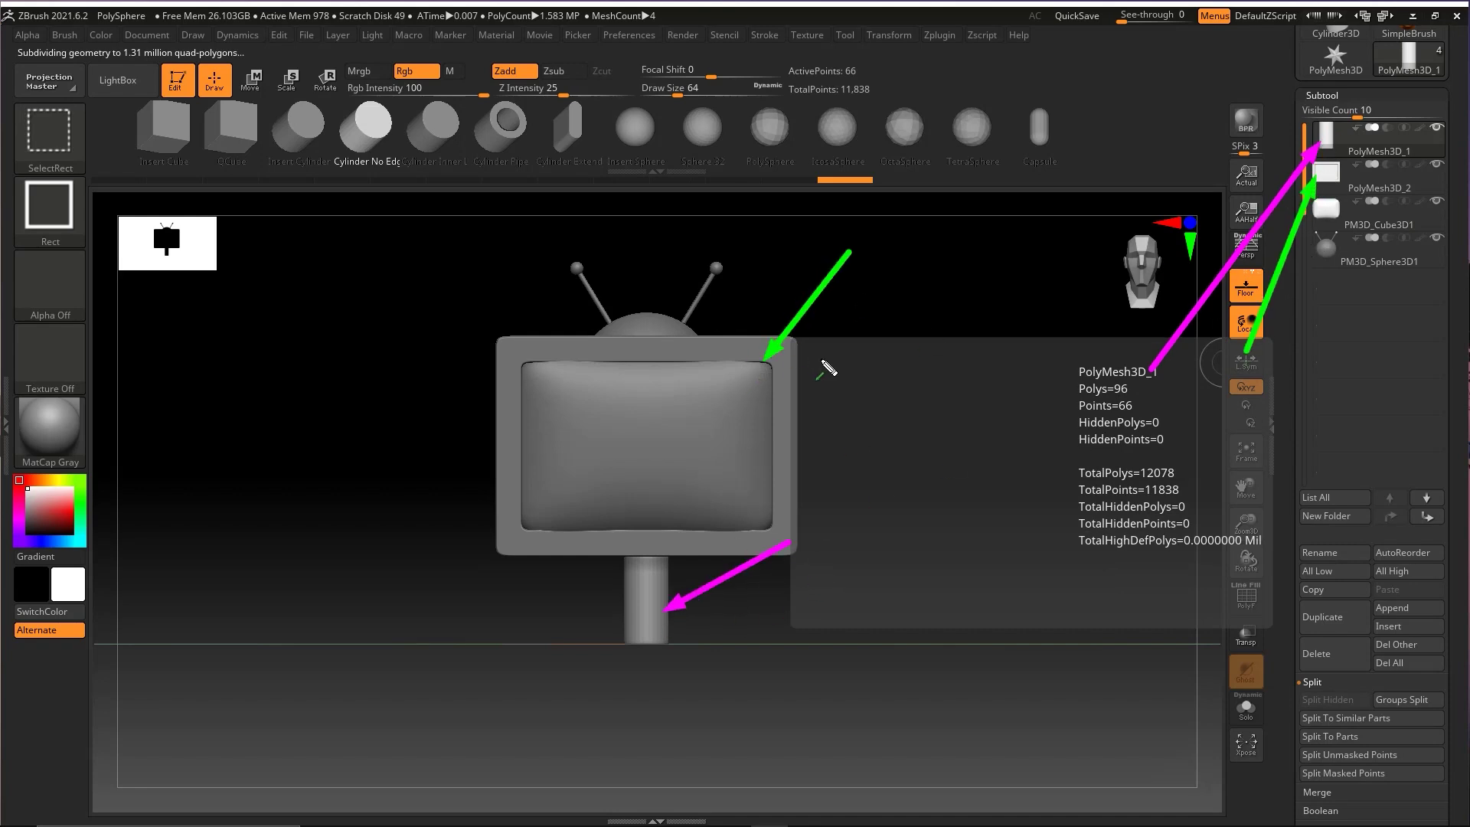
{"action": "key", "text": "ctrl+z"}
{"action": "left_click_drag", "start_coordinate": [869, 309], "coordinate": [722, 437]}
{"action": "left_click_drag", "start_coordinate": [1273, 315], "coordinate": [1325, 205]}
{"action": "key", "text": "ctrl+z"}
{"action": "key", "text": "ctrl+z"}
{"action": "left_click_drag", "start_coordinate": [1263, 402], "coordinate": [1327, 255]}
{"action": "left_click_drag", "start_coordinate": [864, 188], "coordinate": [651, 307], "text": "ctrl+shift"}
{"action": "key", "text": "Escape"}
Step: Show the polyframe and turn off Dynamic Subdivision for the cylinder beneath the box
{"action": "mouse_move", "coordinate": [966, 469]}
{"action": "left_mouse_down"}
{"action": "mouse_move", "coordinate": [932, 463]}
{"action": "mouse_move", "coordinate": [958, 564]}
{"action": "mouse_move", "coordinate": [979, 536]}
{"action": "mouse_move", "coordinate": [985, 417]}
{"action": "mouse_move", "coordinate": [728, 590]}
{"action": "left_mouse_up"}
{"action": "key", "text": "shift+f"}
{"action": "key", "text": "ctrl+z"}
{"action": "mouse_move", "coordinate": [985, 413]}
{"action": "left_mouse_down", "text": "ctrl+shift"}
{"action": "mouse_move", "coordinate": [913, 442]}
{"action": "mouse_move", "coordinate": [1336, 143]}
{"action": "mouse_move", "coordinate": [1187, 217]}
{"action": "mouse_move", "coordinate": [1444, 531]}
{"action": "left_mouse_up", "text": "ctrl+shift"}
{"action": "scroll", "coordinate": [1370, 475], "scroll_direction": "down", "scroll_amount": 5}
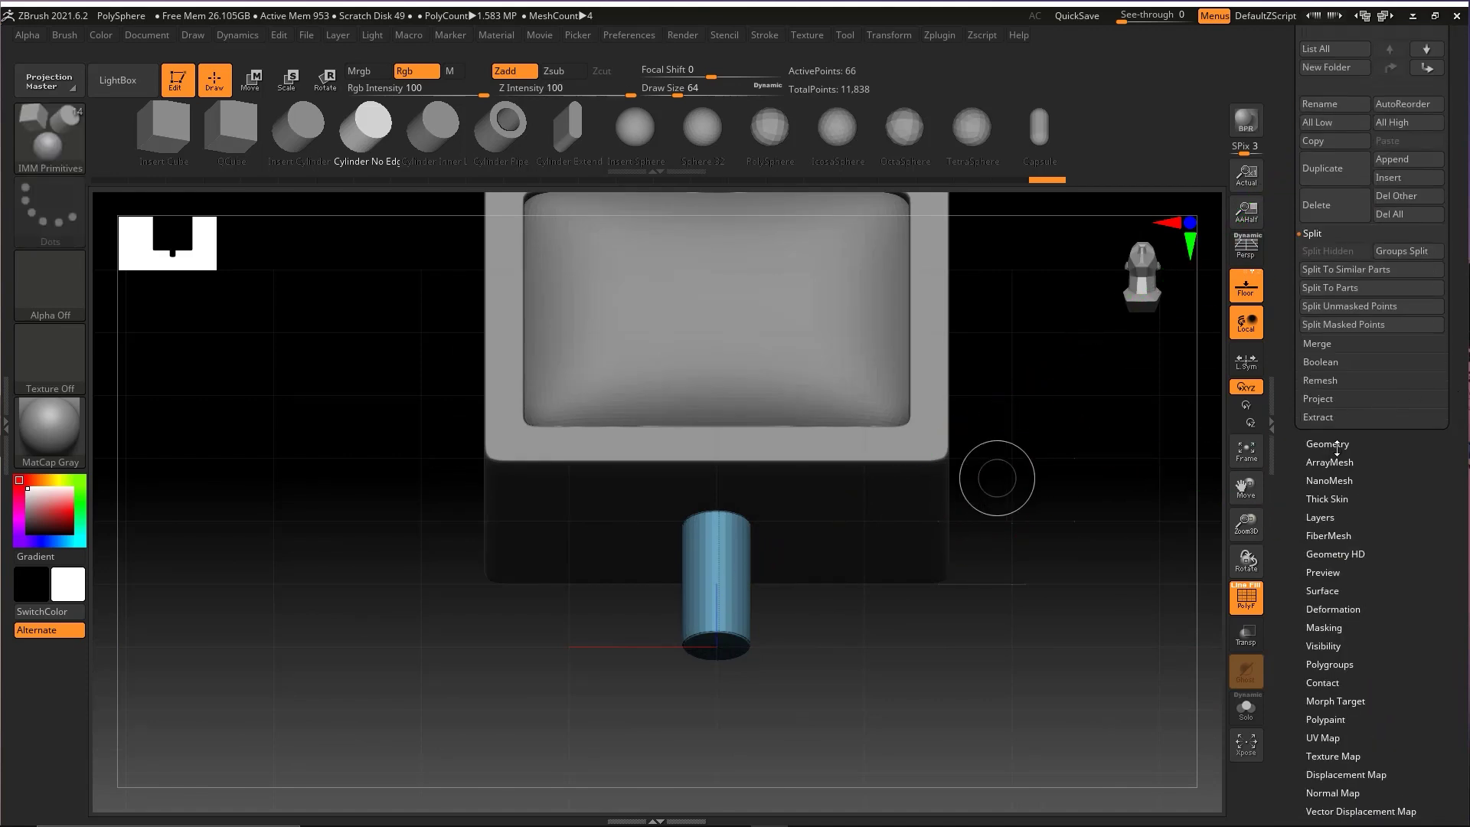
{"action": "left_click", "coordinate": [1330, 444]}
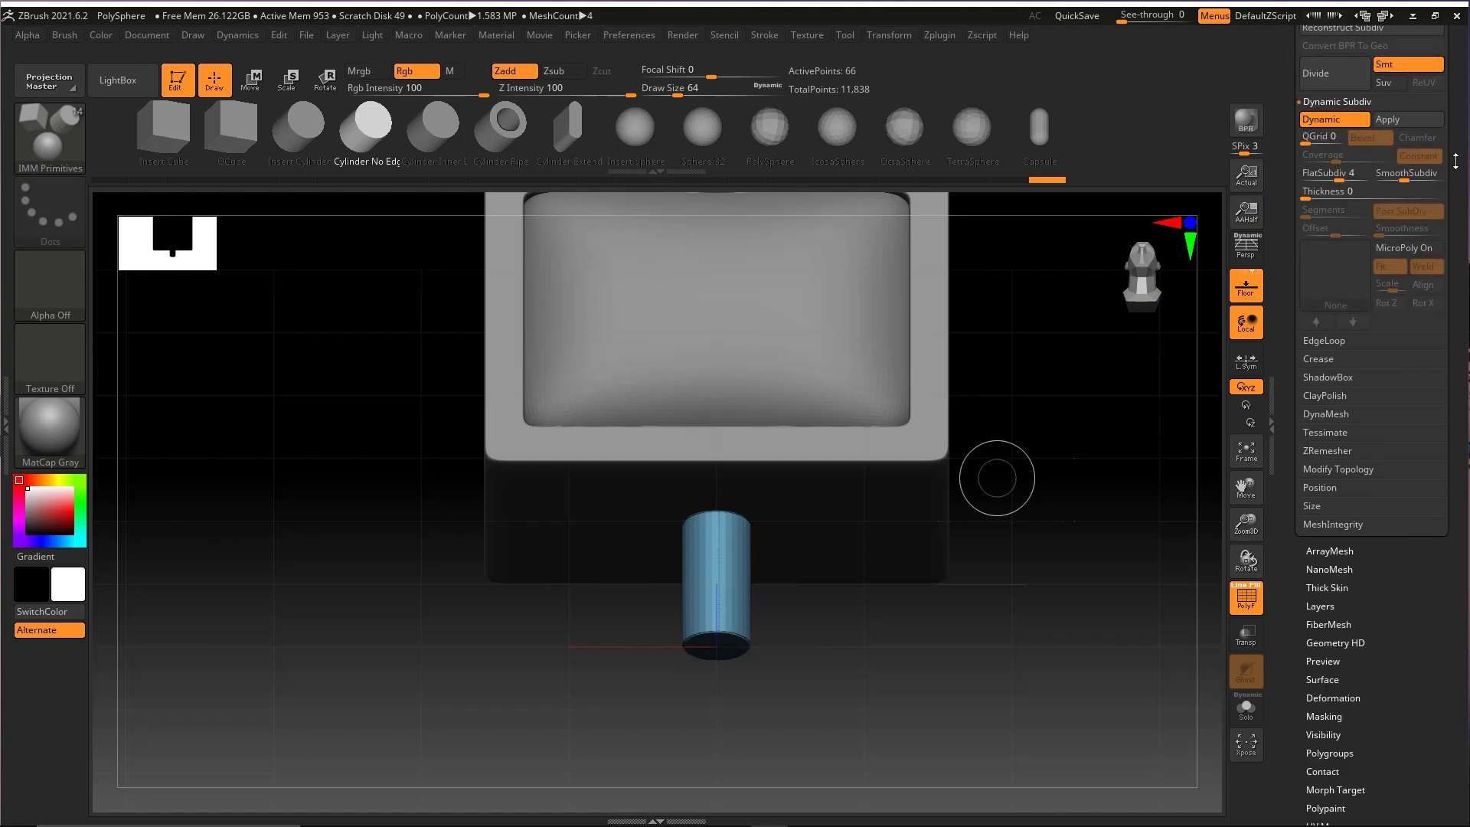
{"action": "scroll", "coordinate": [1340, 159], "scroll_direction": "up", "scroll_amount": 1}
{"action": "mouse_move", "coordinate": [1417, 65]}
{"action": "left_mouse_down", "text": "ctrl+shift"}
{"action": "mouse_move", "coordinate": [1314, 183]}
{"action": "mouse_move", "coordinate": [1331, 178]}
{"action": "mouse_move", "coordinate": [1343, 241]}
{"action": "mouse_move", "coordinate": [1325, 223]}
{"action": "mouse_move", "coordinate": [1419, 222]}
{"action": "mouse_move", "coordinate": [1326, 176]}
{"action": "left_mouse_up", "text": "ctrl+shift"}
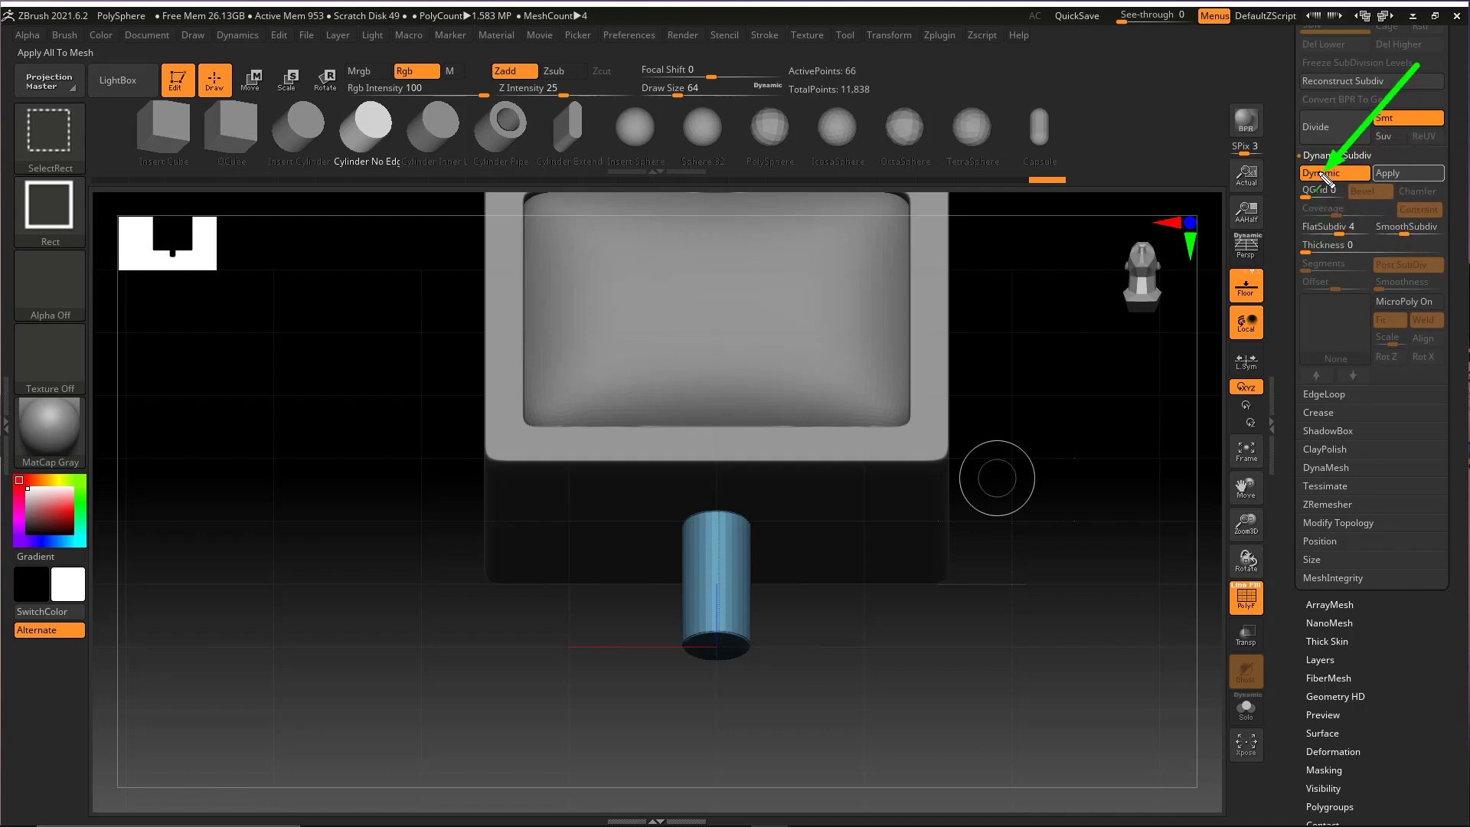
{"action": "key", "text": "Escape"}
{"action": "left_click", "coordinate": [1326, 177]}
Step: Activate the Move gizmo and use a mask to isolate the cylinder's bottom end
{"action": "left_click_drag", "start_coordinate": [1093, 468], "coordinate": [863, 647]}
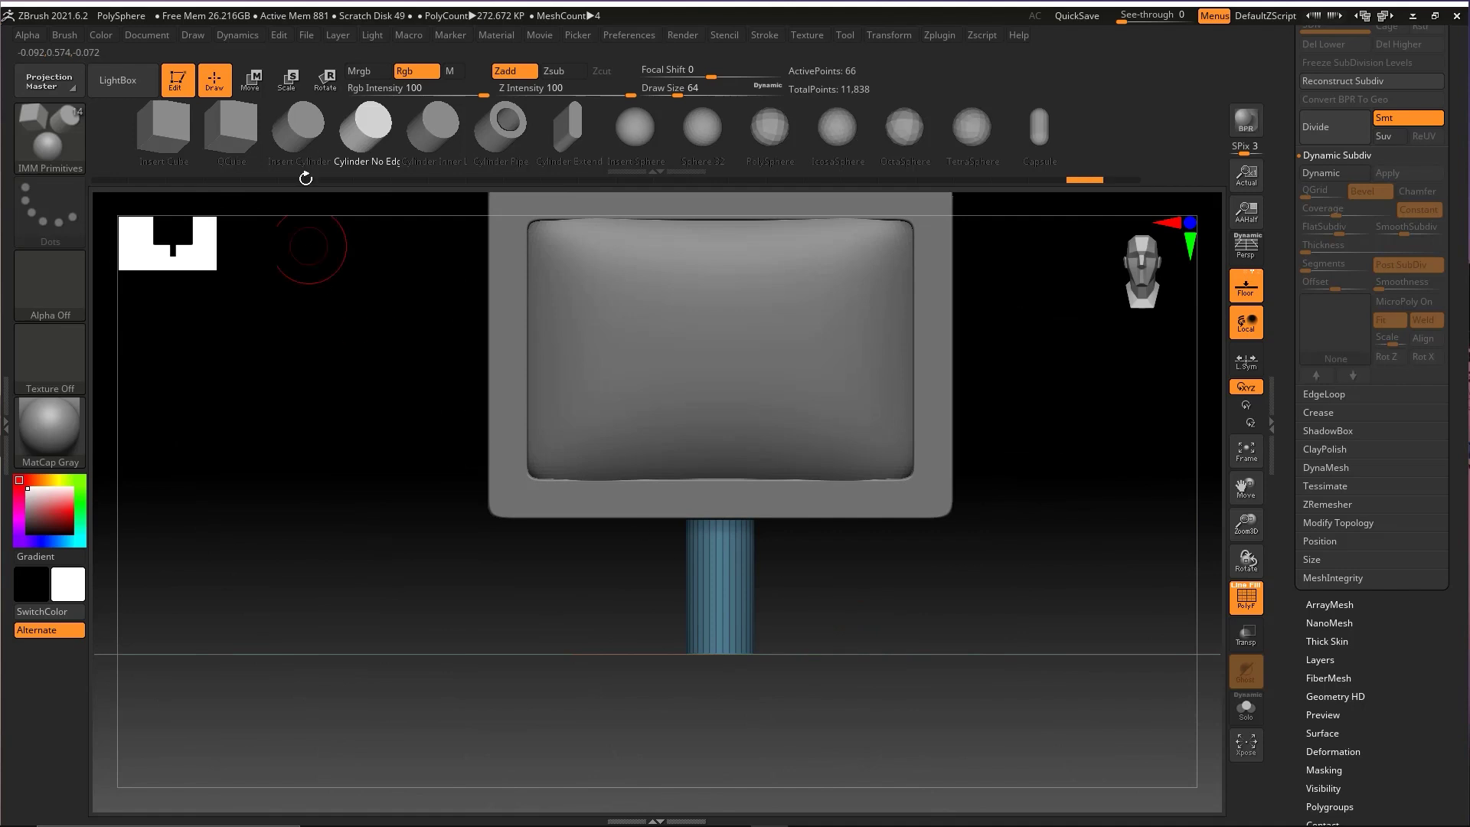
{"action": "left_click", "coordinate": [249, 79]}
{"action": "left_click_drag", "start_coordinate": [911, 585], "coordinate": [901, 553]}
{"action": "key", "text": "ctrl"}
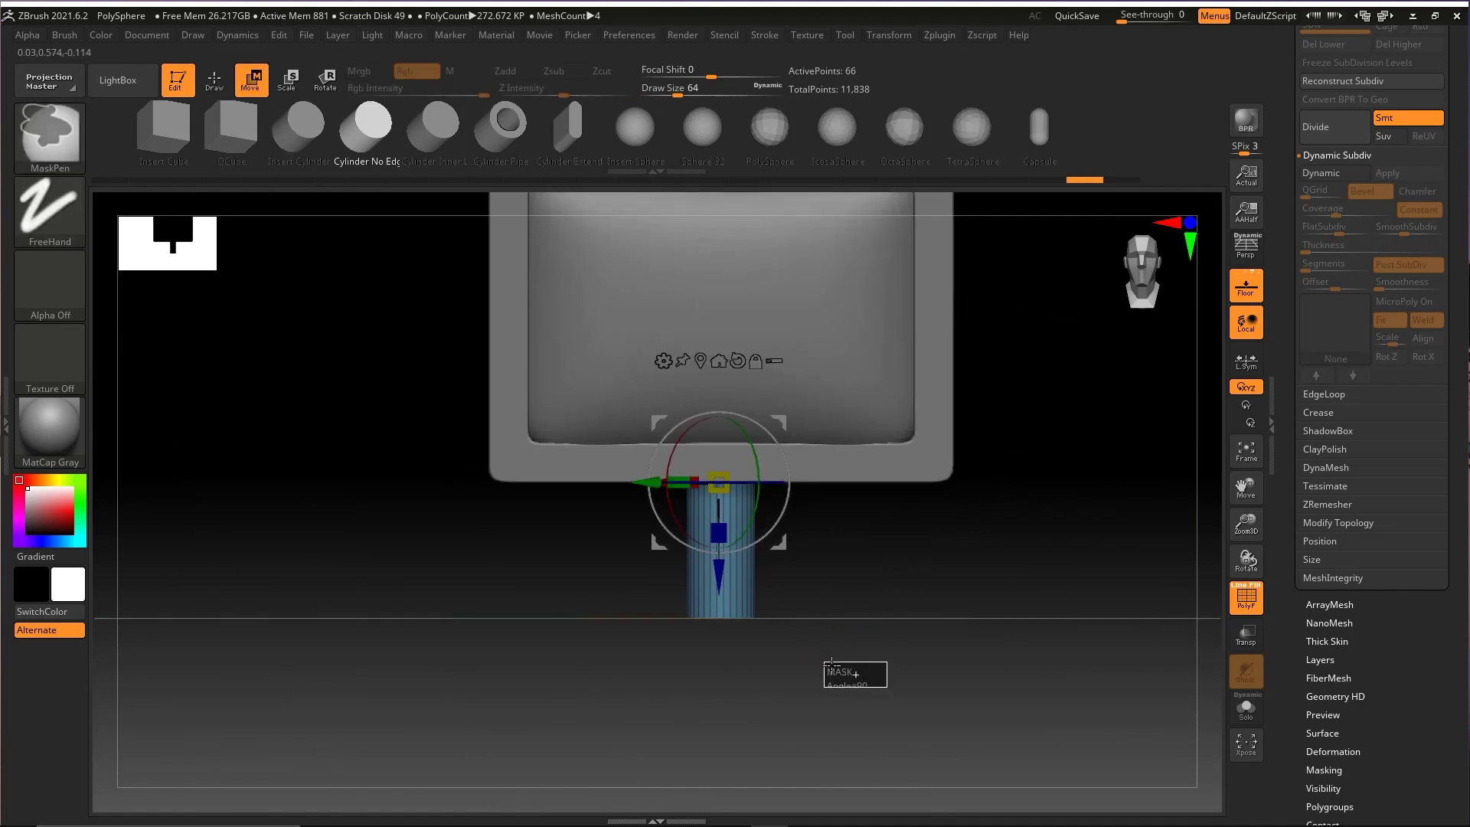
{"action": "left_click_drag", "start_coordinate": [860, 665], "coordinate": [590, 582], "text": "ctrl"}
{"action": "mouse_move", "coordinate": [899, 541]}
{"action": "left_mouse_down"}
{"action": "mouse_move", "coordinate": [880, 597]}
{"action": "mouse_move", "coordinate": [853, 531]}
{"action": "left_mouse_up"}
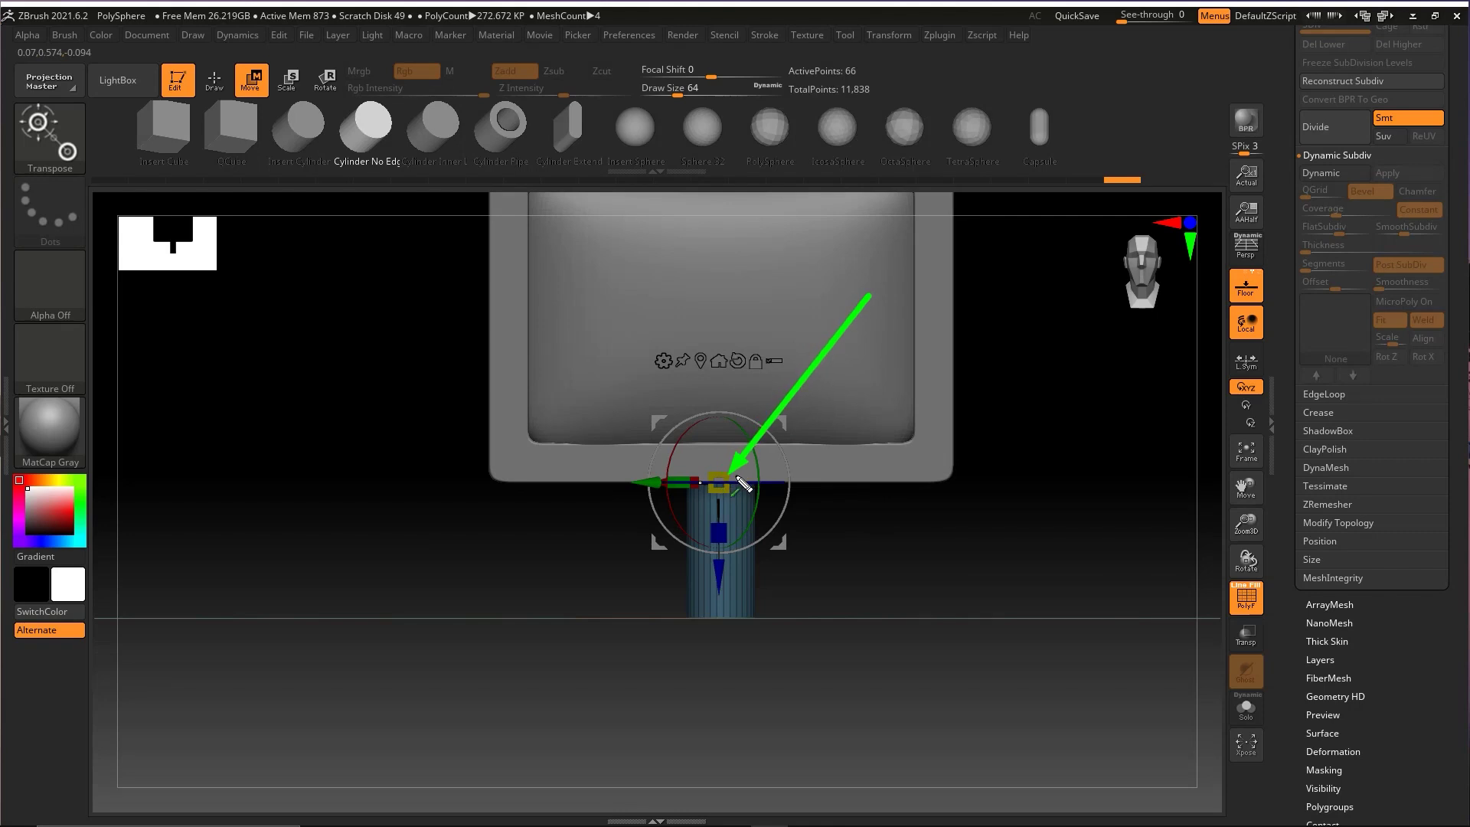
Step: Shrink the cylinder's unmasked bottom end to a point, forming a downward cone, and return to Draw mode
{"action": "left_click_drag", "start_coordinate": [728, 478], "coordinate": [709, 490]}
{"action": "mouse_move", "coordinate": [898, 552]}
{"action": "left_mouse_down", "text": "alt"}
{"action": "mouse_move", "coordinate": [905, 607]}
{"action": "mouse_move", "coordinate": [895, 545]}
{"action": "left_mouse_up", "text": "alt"}
{"action": "left_click_drag", "start_coordinate": [726, 528], "coordinate": [741, 706]}
{"action": "left_click_drag", "start_coordinate": [869, 583], "coordinate": [888, 504], "text": "alt"}
{"action": "left_click_drag", "start_coordinate": [754, 519], "coordinate": [735, 529]}
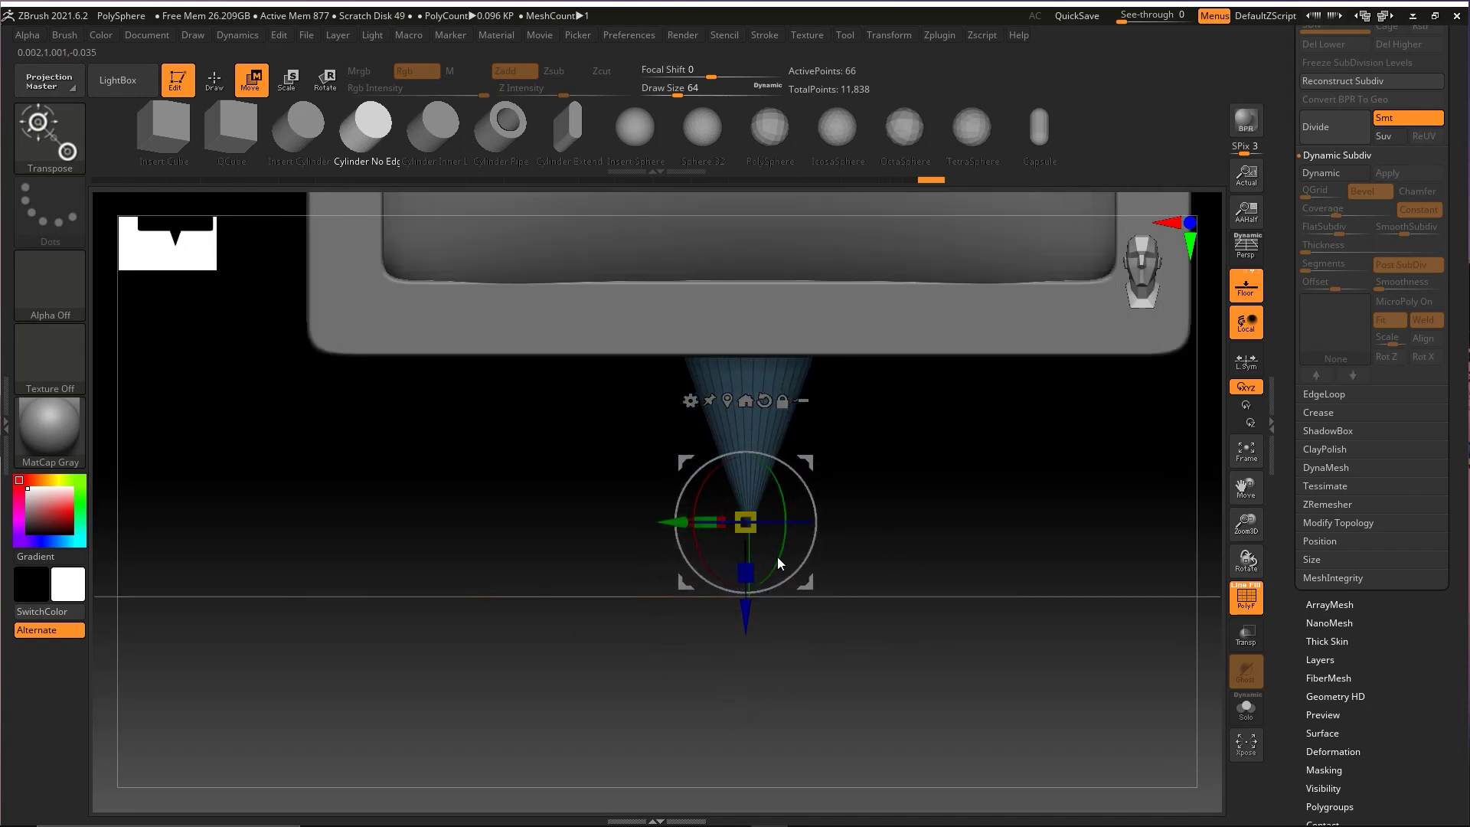
{"action": "key", "text": "q"}
{"action": "mouse_move", "coordinate": [837, 617]}
{"action": "left_mouse_down", "text": "alt"}
{"action": "mouse_move", "coordinate": [893, 535]}
{"action": "mouse_move", "coordinate": [908, 590]}
{"action": "left_mouse_up", "text": "alt"}
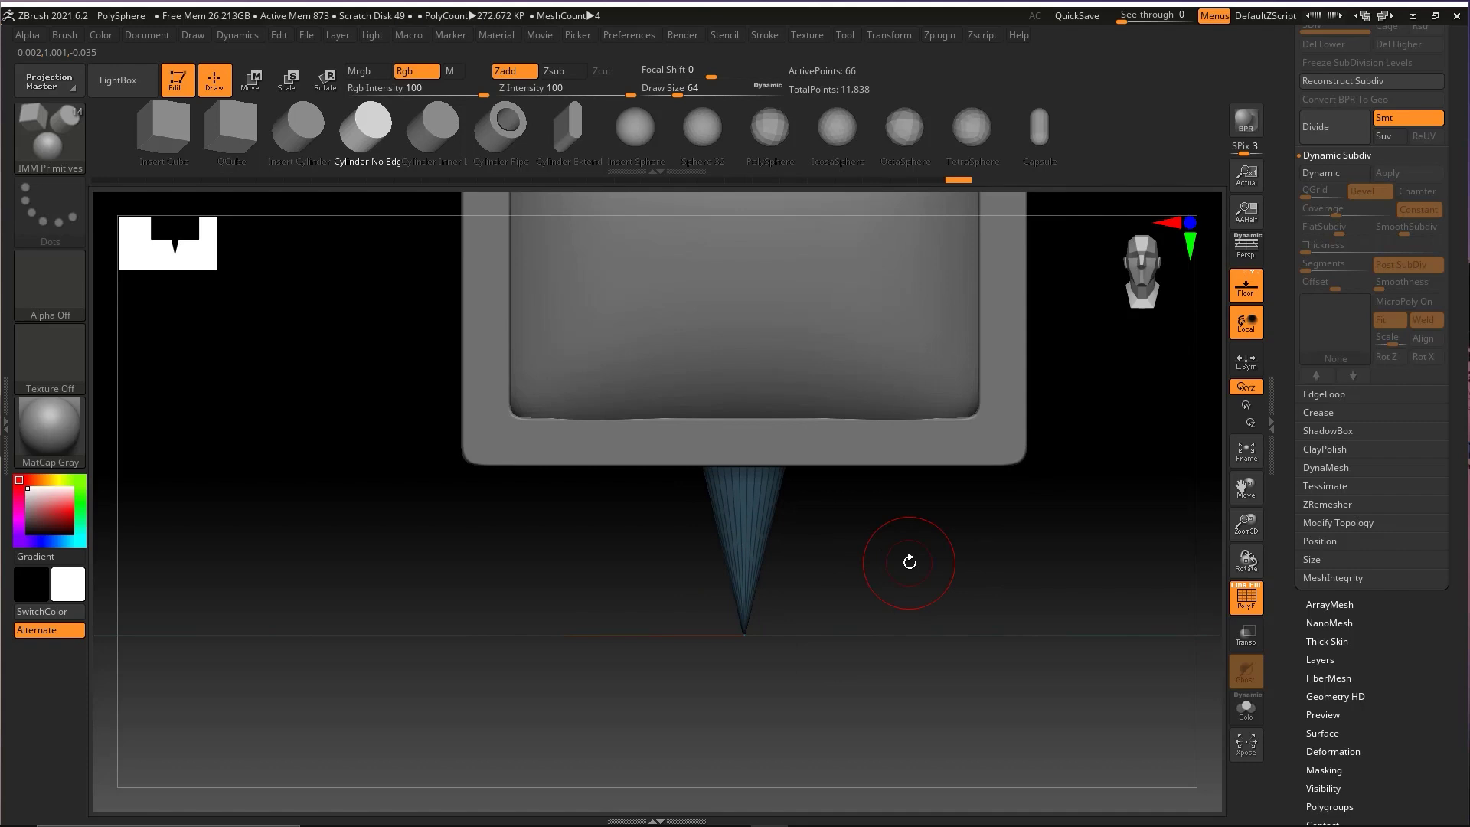
{"action": "mouse_move", "coordinate": [905, 529]}
{"action": "left_mouse_down", "text": "alt"}
{"action": "mouse_move", "coordinate": [870, 564]}
{"action": "mouse_move", "coordinate": [863, 515]}
{"action": "mouse_move", "coordinate": [911, 599]}
{"action": "mouse_move", "coordinate": [954, 590]}
{"action": "left_mouse_up", "text": "alt"}
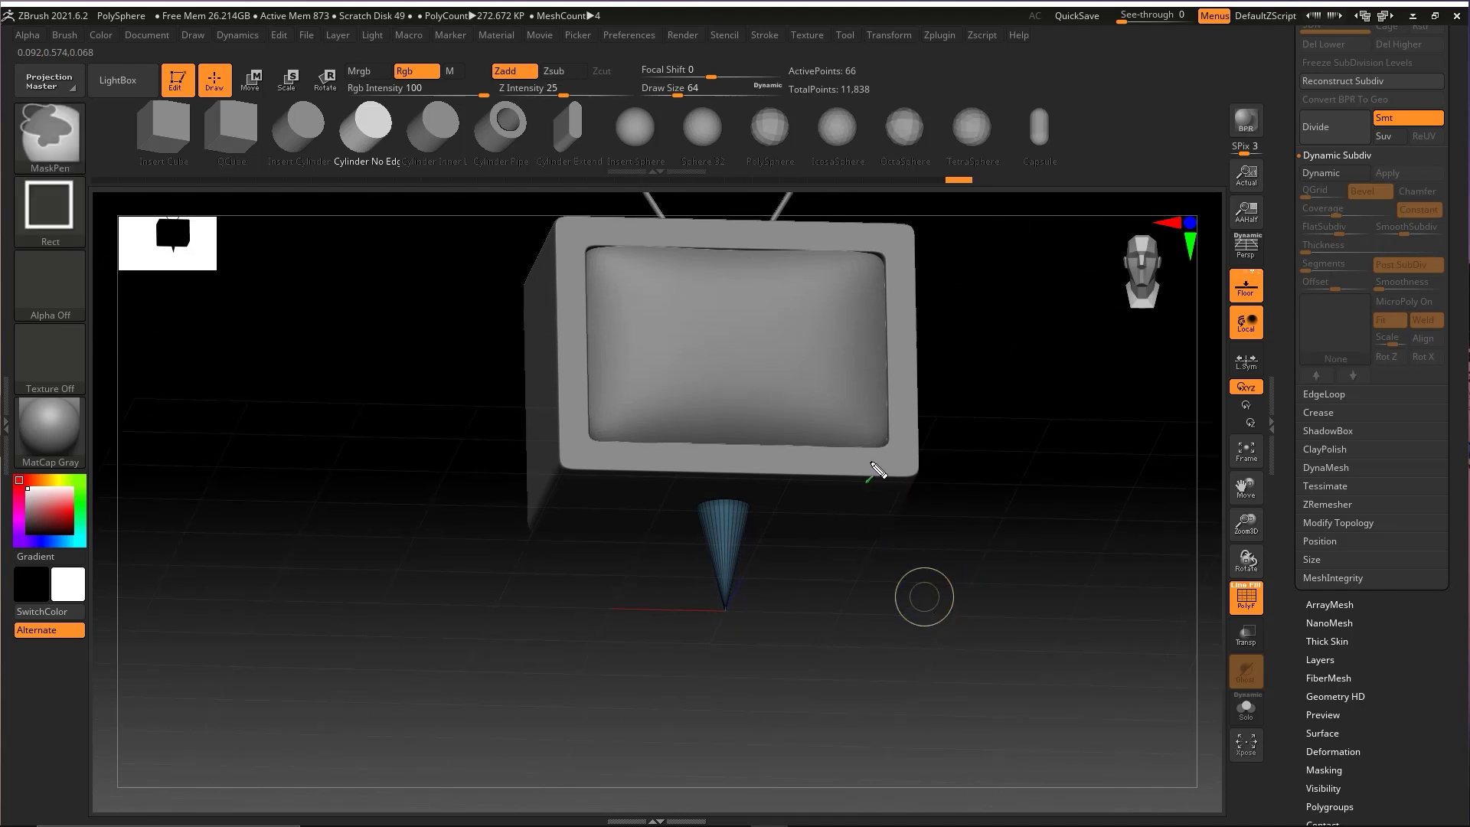
{"action": "left_click_drag", "start_coordinate": [886, 431], "coordinate": [741, 588]}
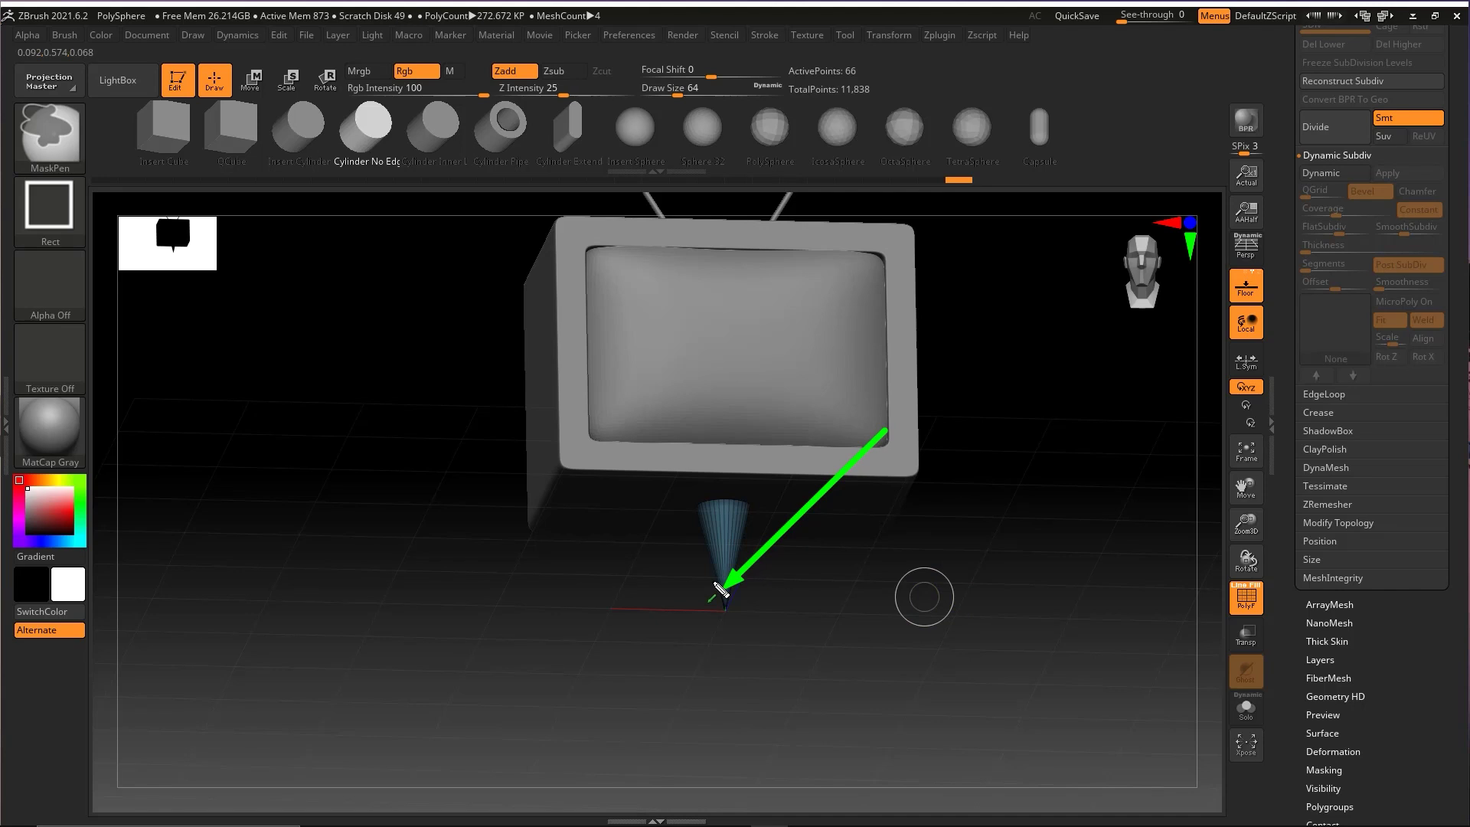
{"action": "left_click_drag", "start_coordinate": [881, 470], "coordinate": [728, 610]}
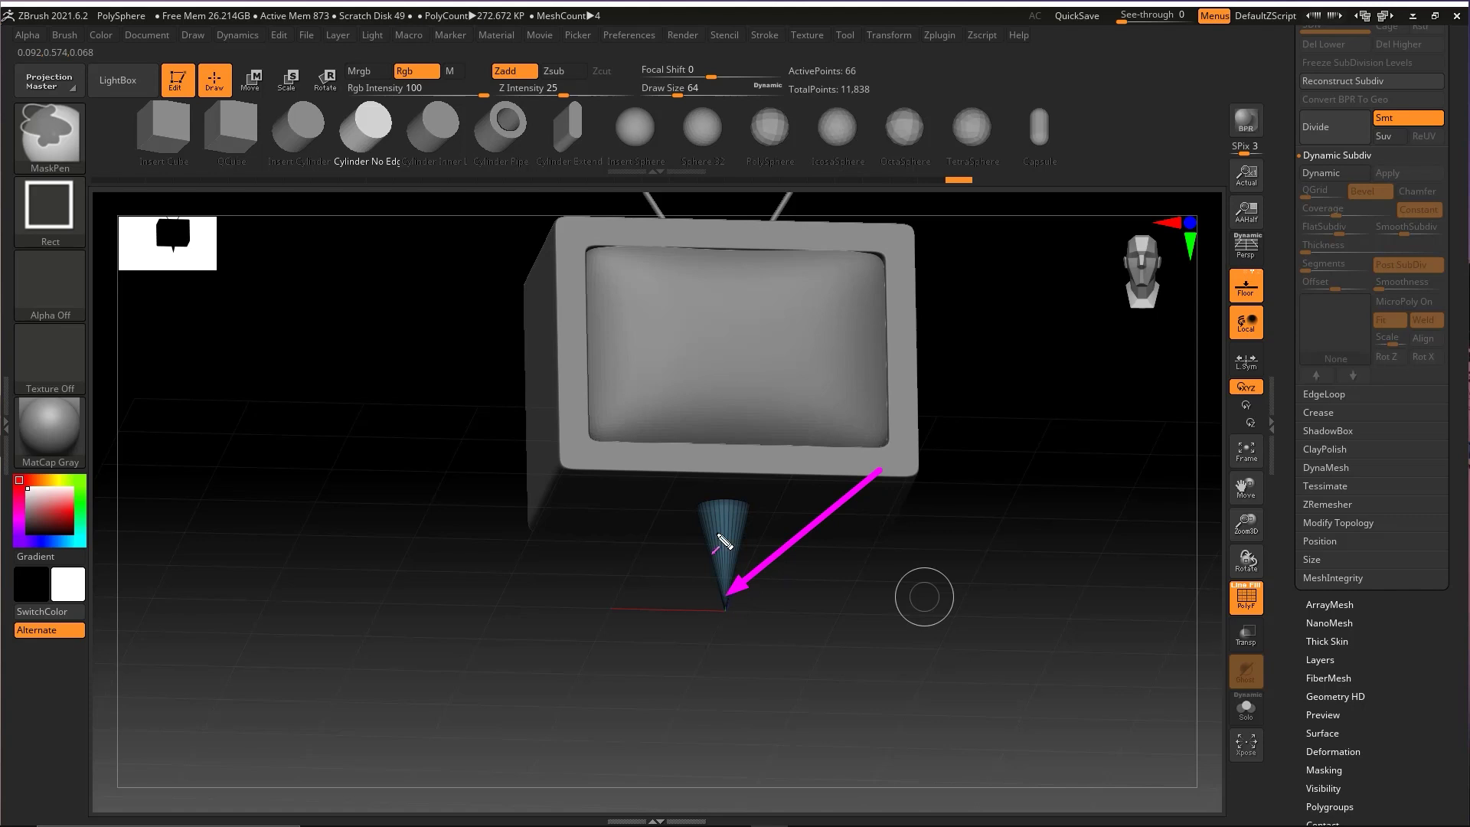
{"action": "left_click_drag", "start_coordinate": [880, 492], "coordinate": [738, 591]}
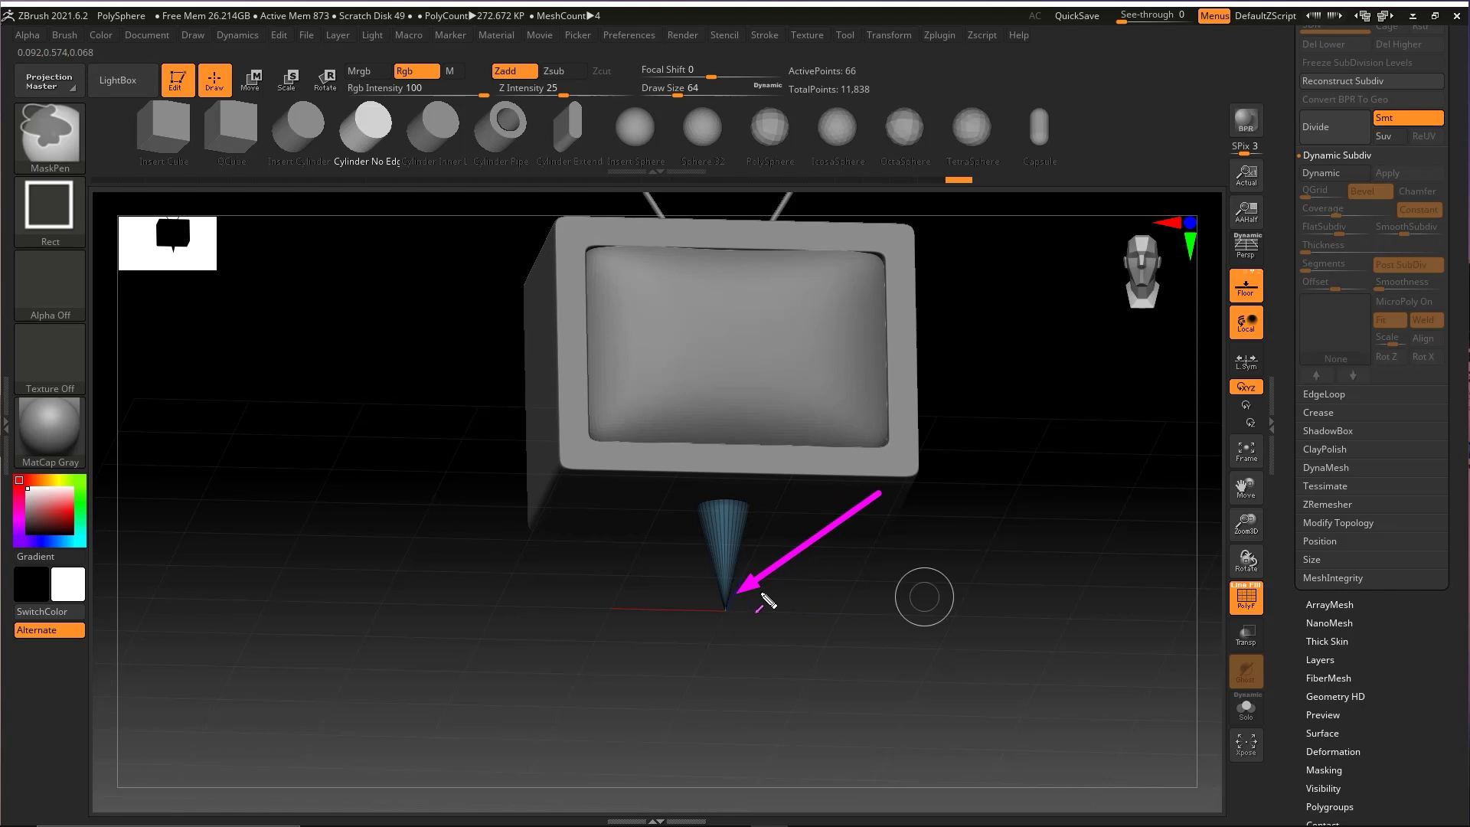
{"action": "left_click_drag", "start_coordinate": [989, 464], "coordinate": [832, 617]}
Step: Clear the mask from the cone
{"action": "key", "text": "ctrl"}
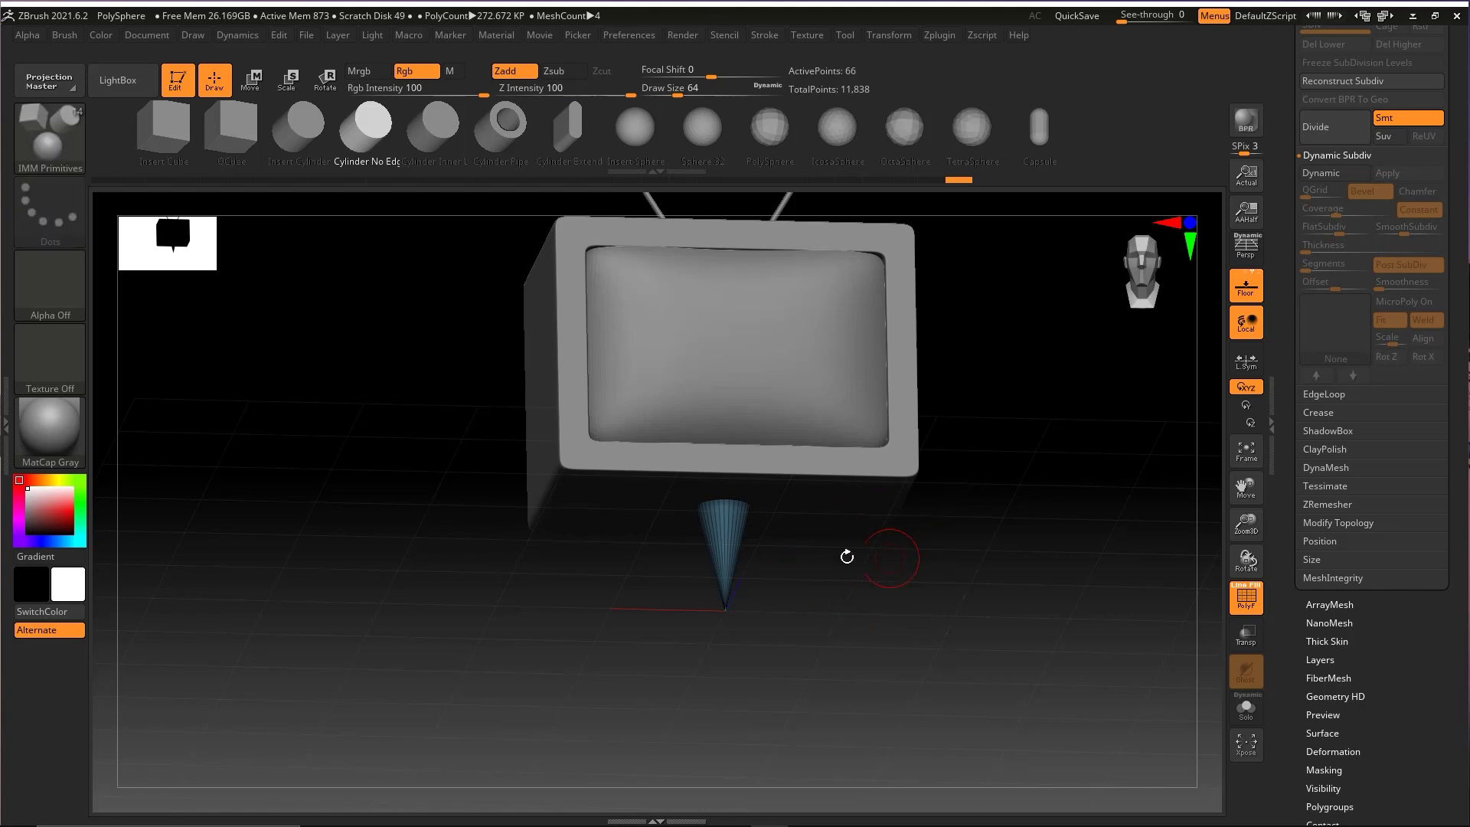
{"action": "mouse_move", "coordinate": [844, 574]}
{"action": "left_mouse_down", "text": "ctrl"}
{"action": "mouse_move", "coordinate": [888, 620]}
{"action": "mouse_move", "coordinate": [1006, 689]}
{"action": "left_mouse_up", "text": "ctrl"}
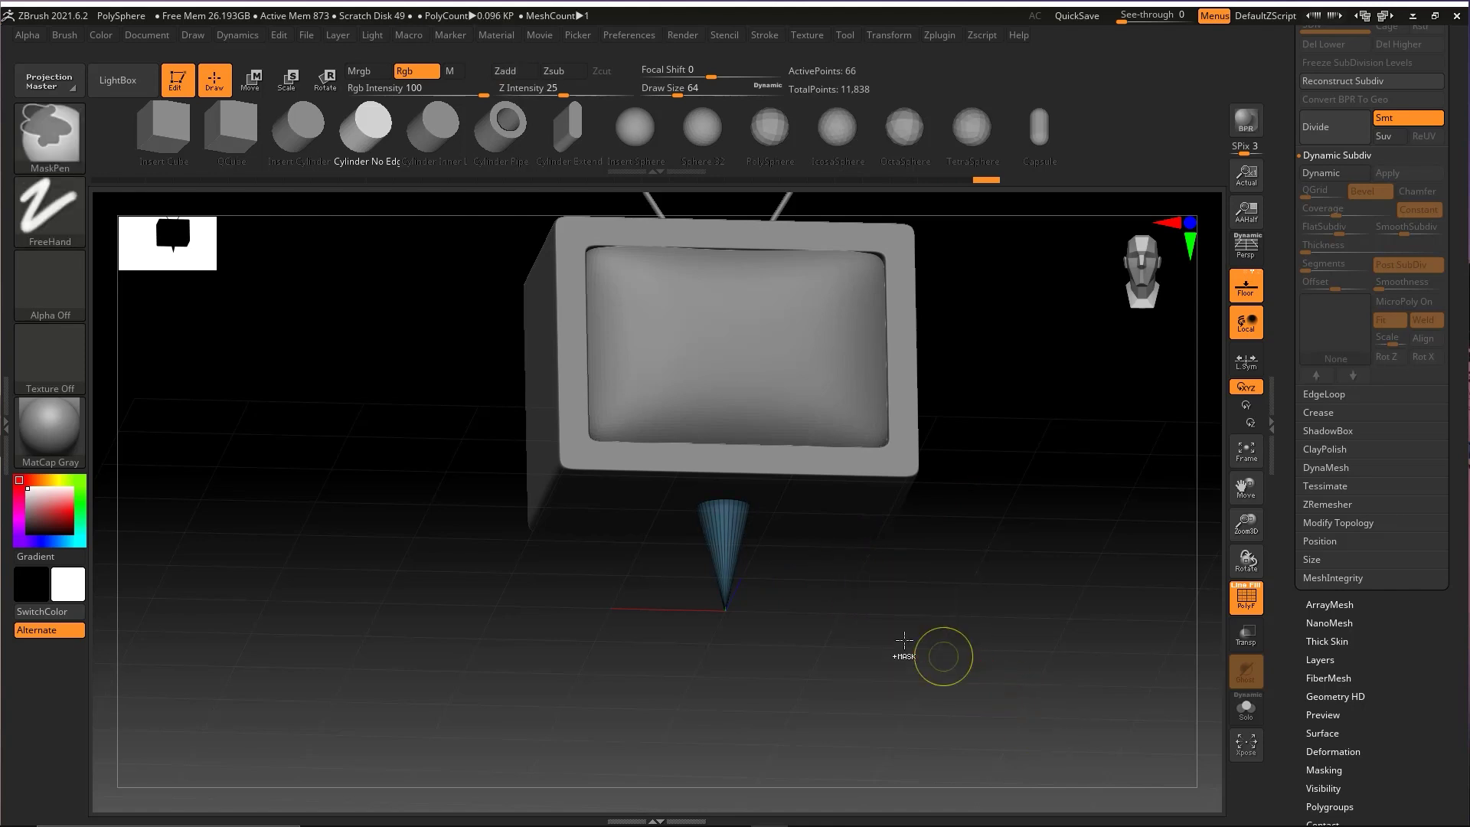
{"action": "key", "text": "ctrl"}
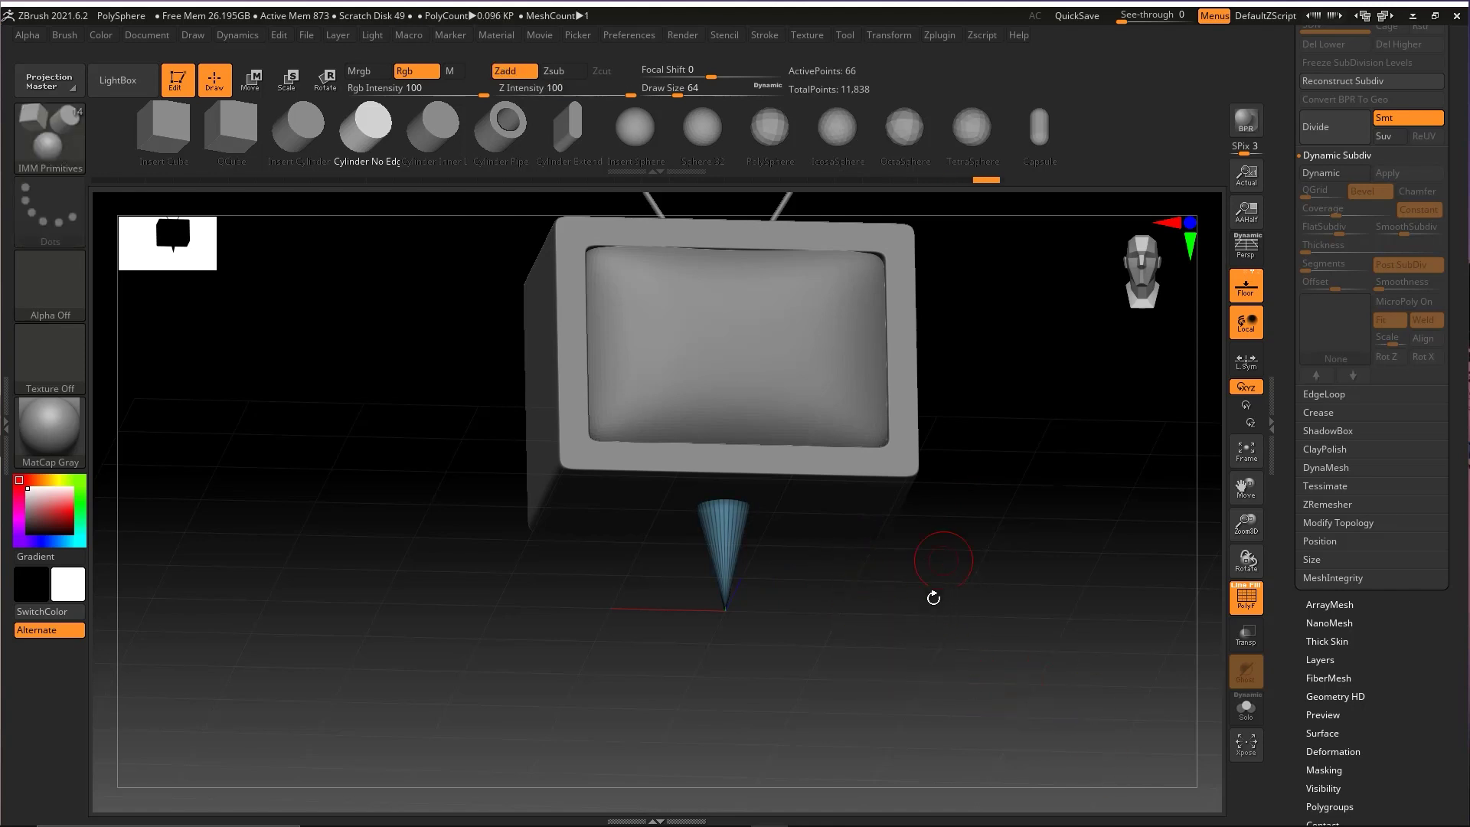
Step: Move the whole cone under the television box's front-left corner, seating its wide end against the underside
{"action": "left_click_drag", "start_coordinate": [922, 623], "coordinate": [872, 436], "text": "shift"}
{"action": "key", "text": "e"}
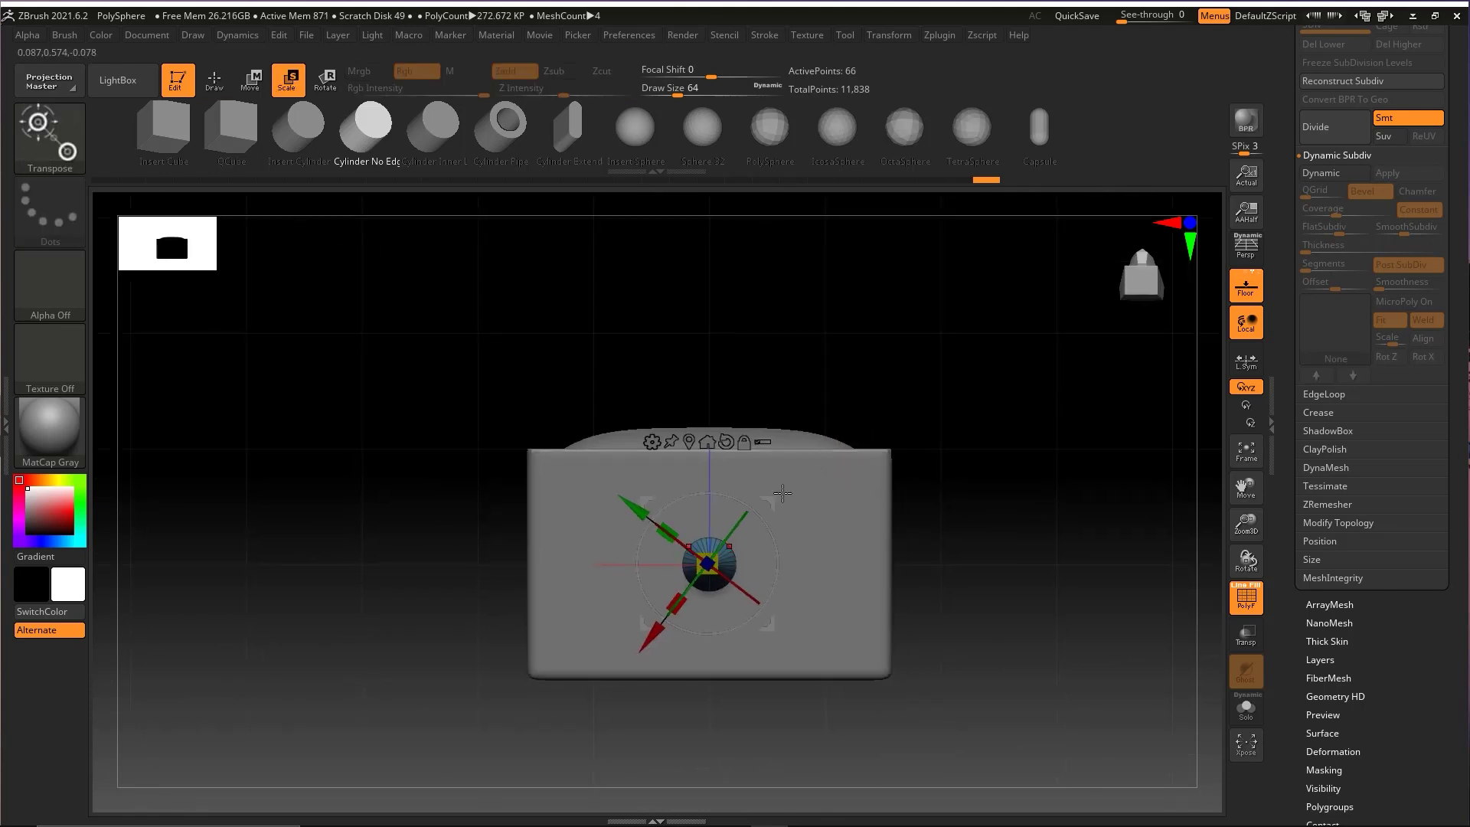
{"action": "left_click_drag", "start_coordinate": [770, 500], "coordinate": [648, 420]}
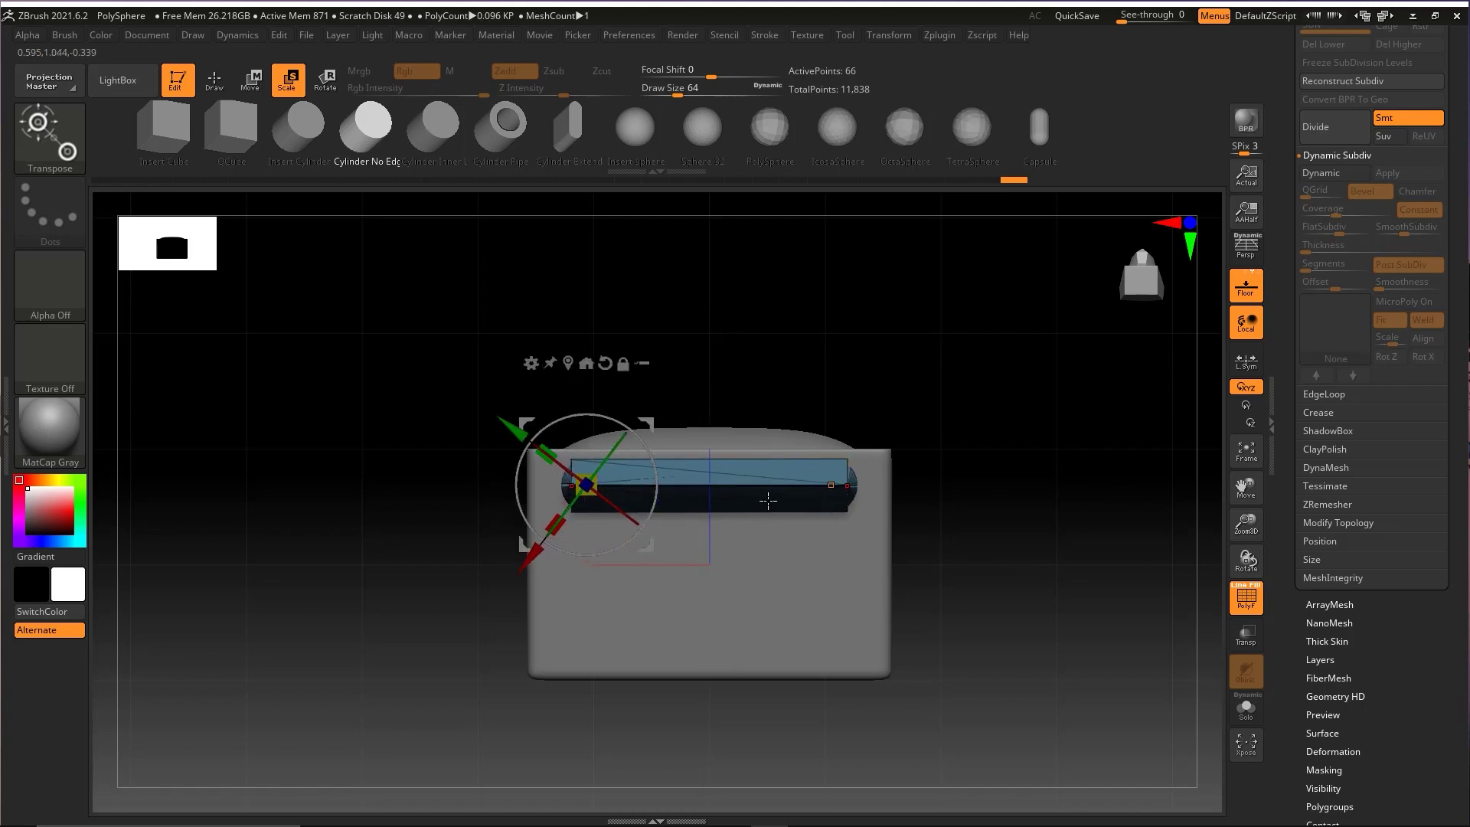
{"action": "key", "text": "ctrl+z"}
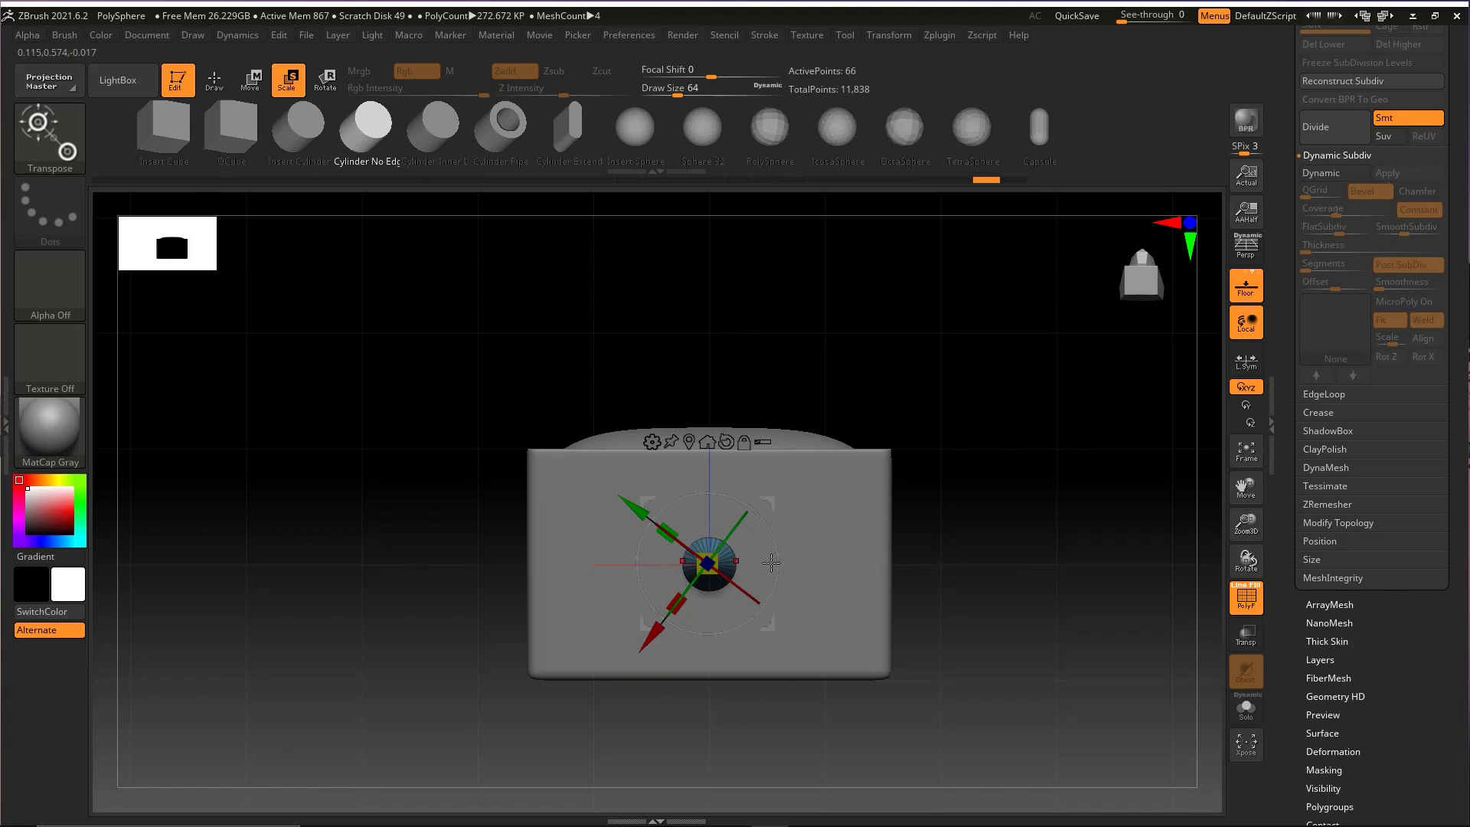
{"action": "left_click_drag", "start_coordinate": [767, 503], "coordinate": [629, 429]}
{"action": "right_click_drag", "start_coordinate": [651, 418], "coordinate": [728, 489], "text": "shift"}
{"action": "right_click_drag", "start_coordinate": [769, 549], "coordinate": [783, 666], "text": "alt"}
{"action": "left_click_drag", "start_coordinate": [595, 593], "coordinate": [584, 604]}
{"action": "left_click_drag", "start_coordinate": [589, 688], "coordinate": [589, 645]}
{"action": "right_click_drag", "start_coordinate": [765, 576], "coordinate": [865, 585]}
{"action": "right_click_drag", "start_coordinate": [823, 590], "coordinate": [812, 662], "text": "ctrl"}
{"action": "right_click_drag", "start_coordinate": [849, 567], "coordinate": [784, 548], "text": "shift"}
{"action": "key", "text": "ctrl+shift"}
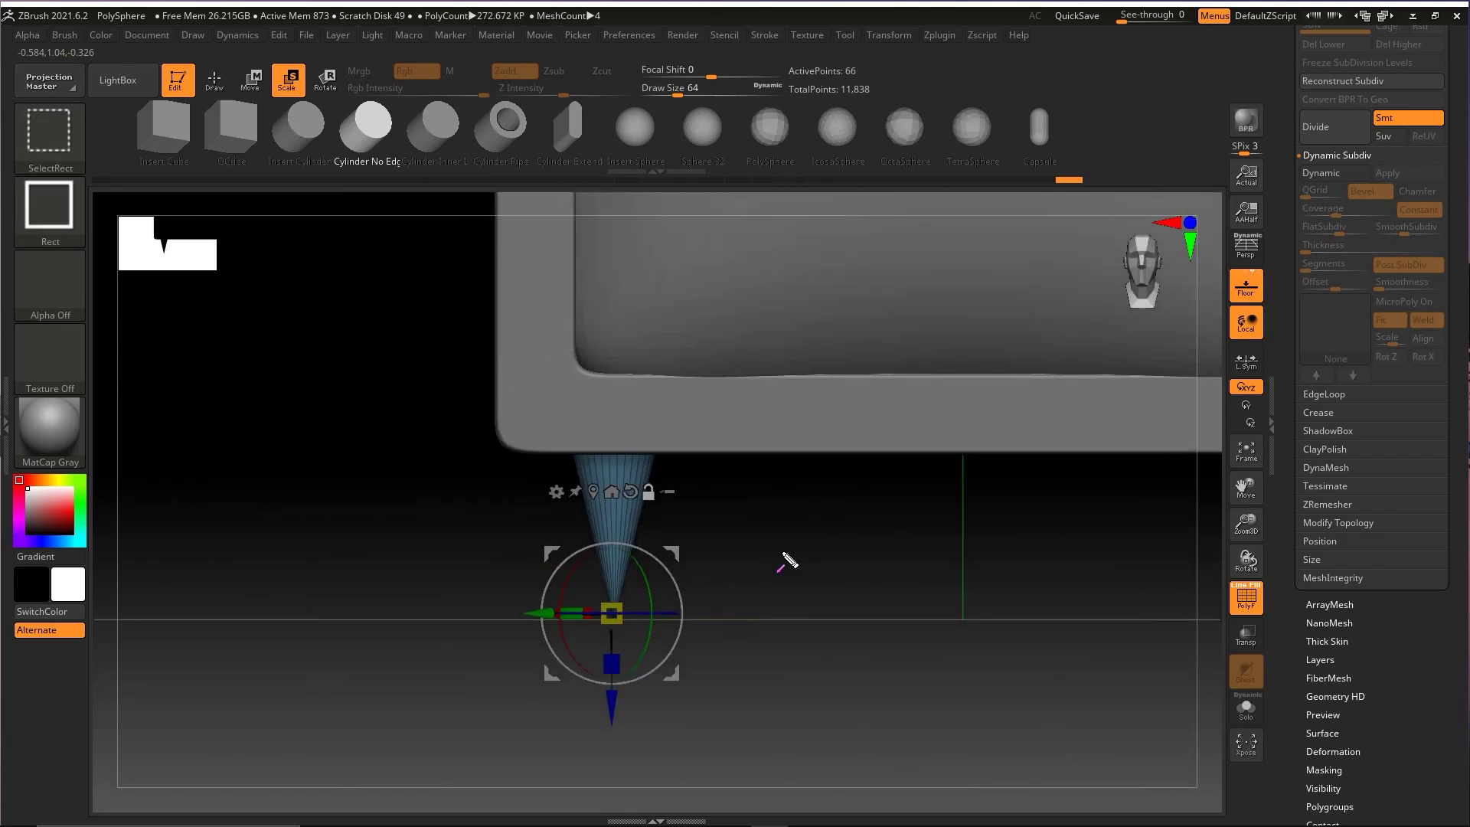
{"action": "left_click_drag", "start_coordinate": [564, 448], "coordinate": [613, 616]}
{"action": "left_click_drag", "start_coordinate": [628, 451], "coordinate": [613, 616]}
{"action": "key", "text": "ctrl+z"}
{"action": "left_click_drag", "start_coordinate": [627, 452], "coordinate": [535, 605]}
{"action": "key", "text": "ctrl+z"}
{"action": "left_click_drag", "start_coordinate": [530, 453], "coordinate": [538, 610]}
{"action": "key", "text": "ctrl+z"}
{"action": "key", "text": "ctrl+z"}
{"action": "key", "text": "ctrl+z"}
{"action": "left_click_drag", "start_coordinate": [601, 450], "coordinate": [525, 621]}
{"action": "left_click_drag", "start_coordinate": [528, 445], "coordinate": [529, 633]}
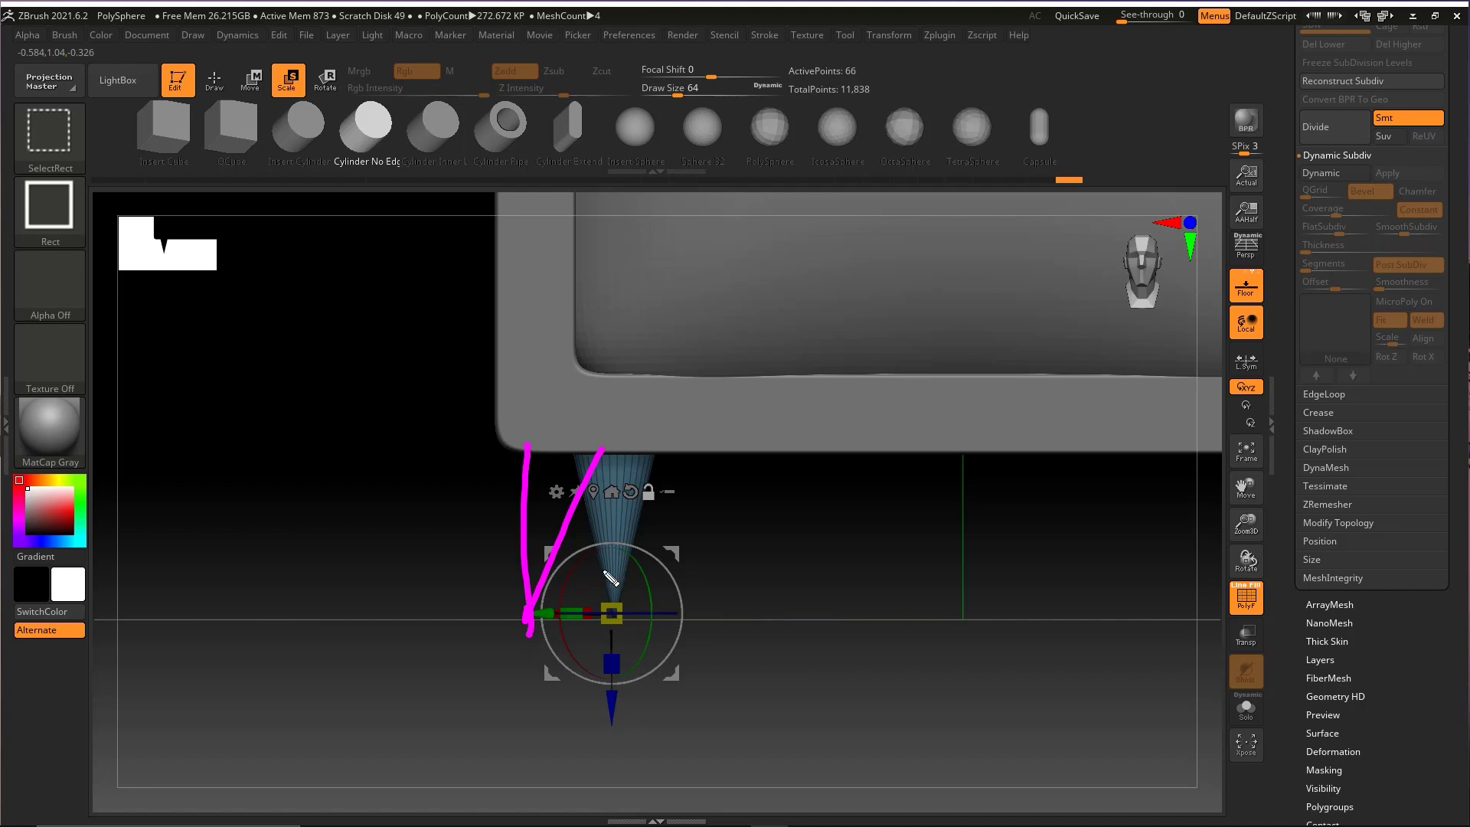
{"action": "key", "text": "ctrl+z"}
{"action": "key", "text": "ctrl+z"}
{"action": "left_click_drag", "start_coordinate": [665, 563], "coordinate": [672, 554]}
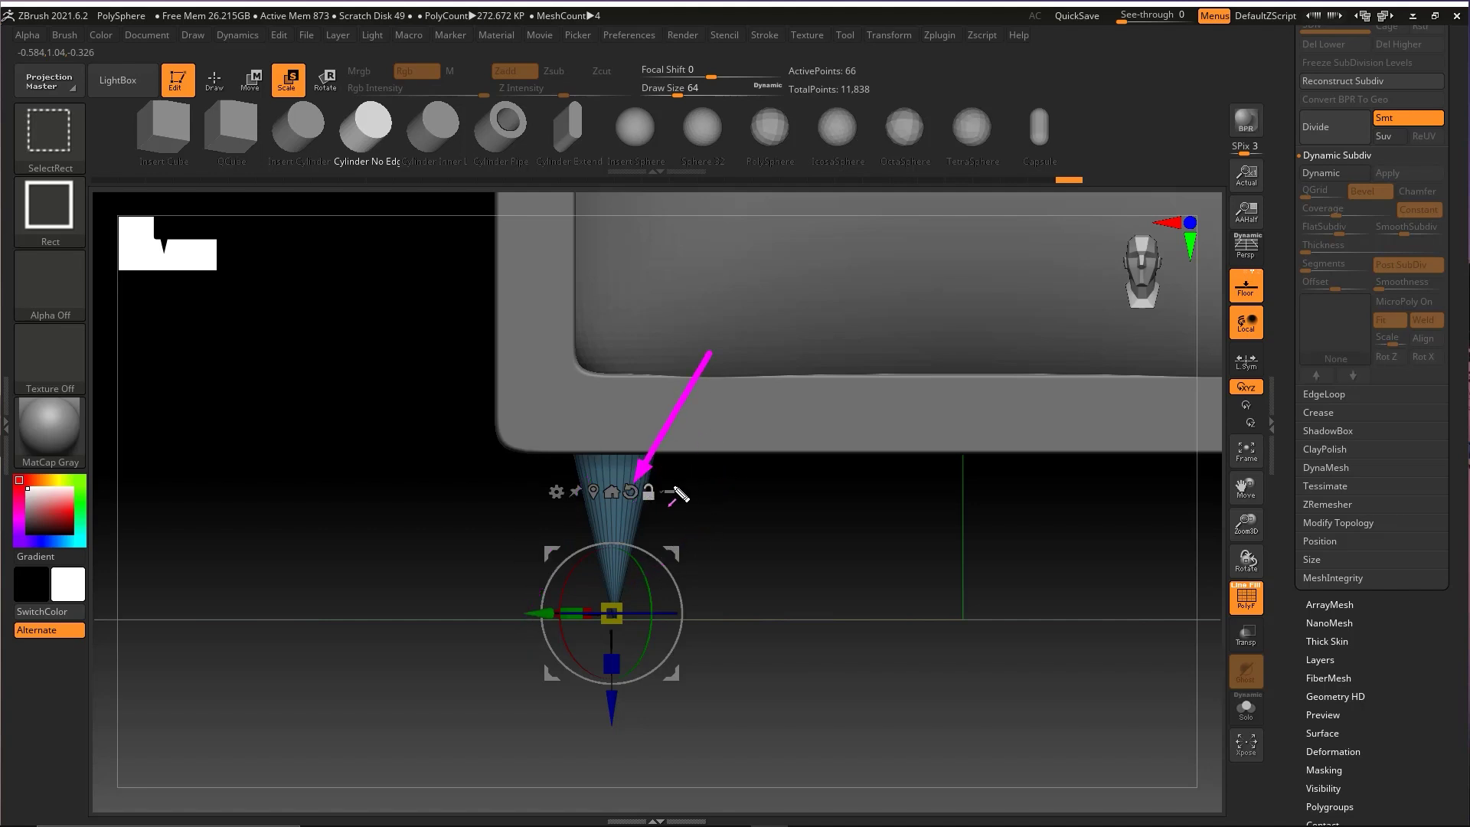
Step: Reset the gizmo's orientation and centre it on the cone
{"action": "key", "text": "Escape"}
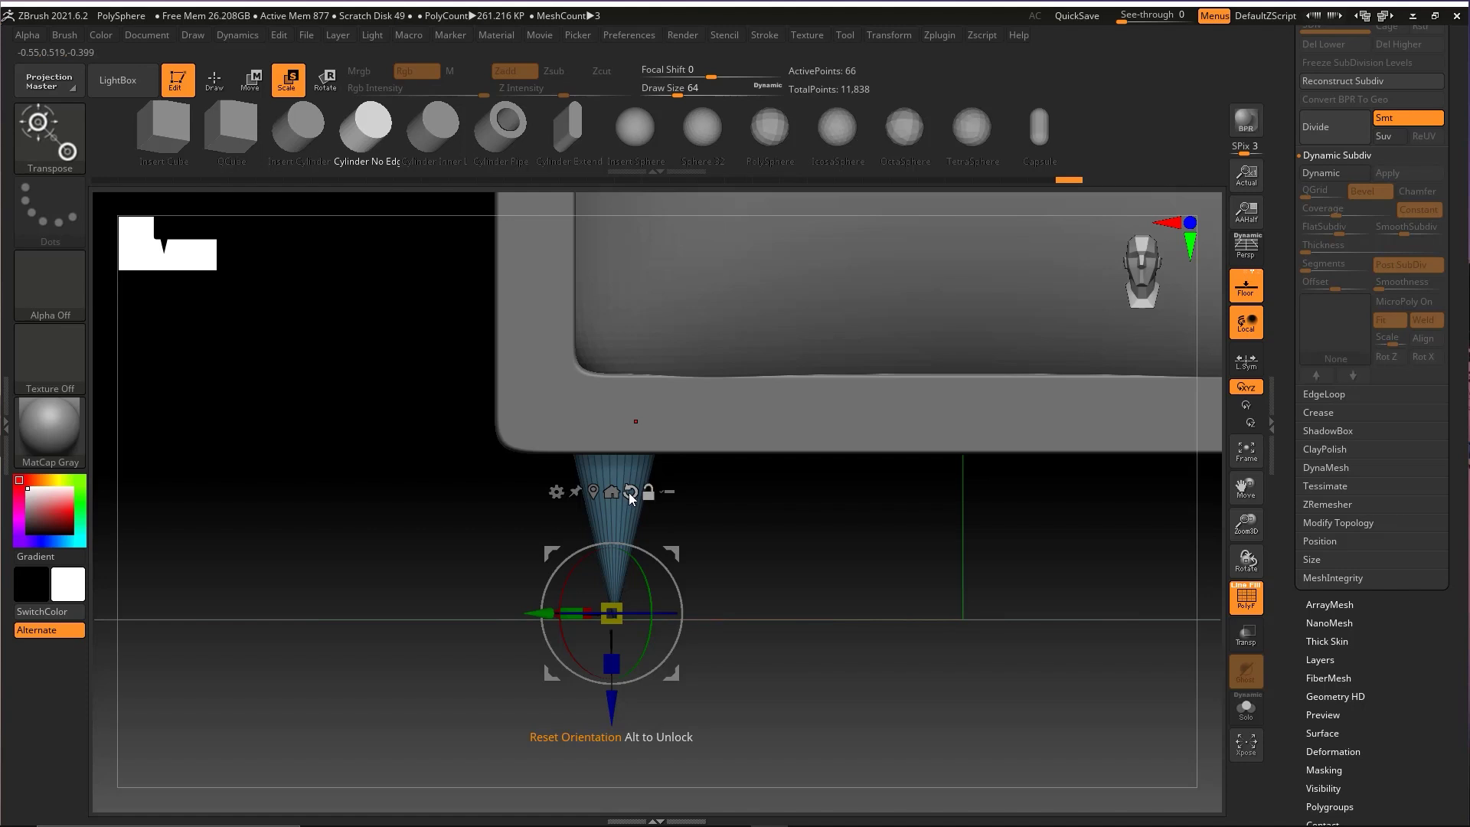
{"action": "left_click", "coordinate": [630, 492]}
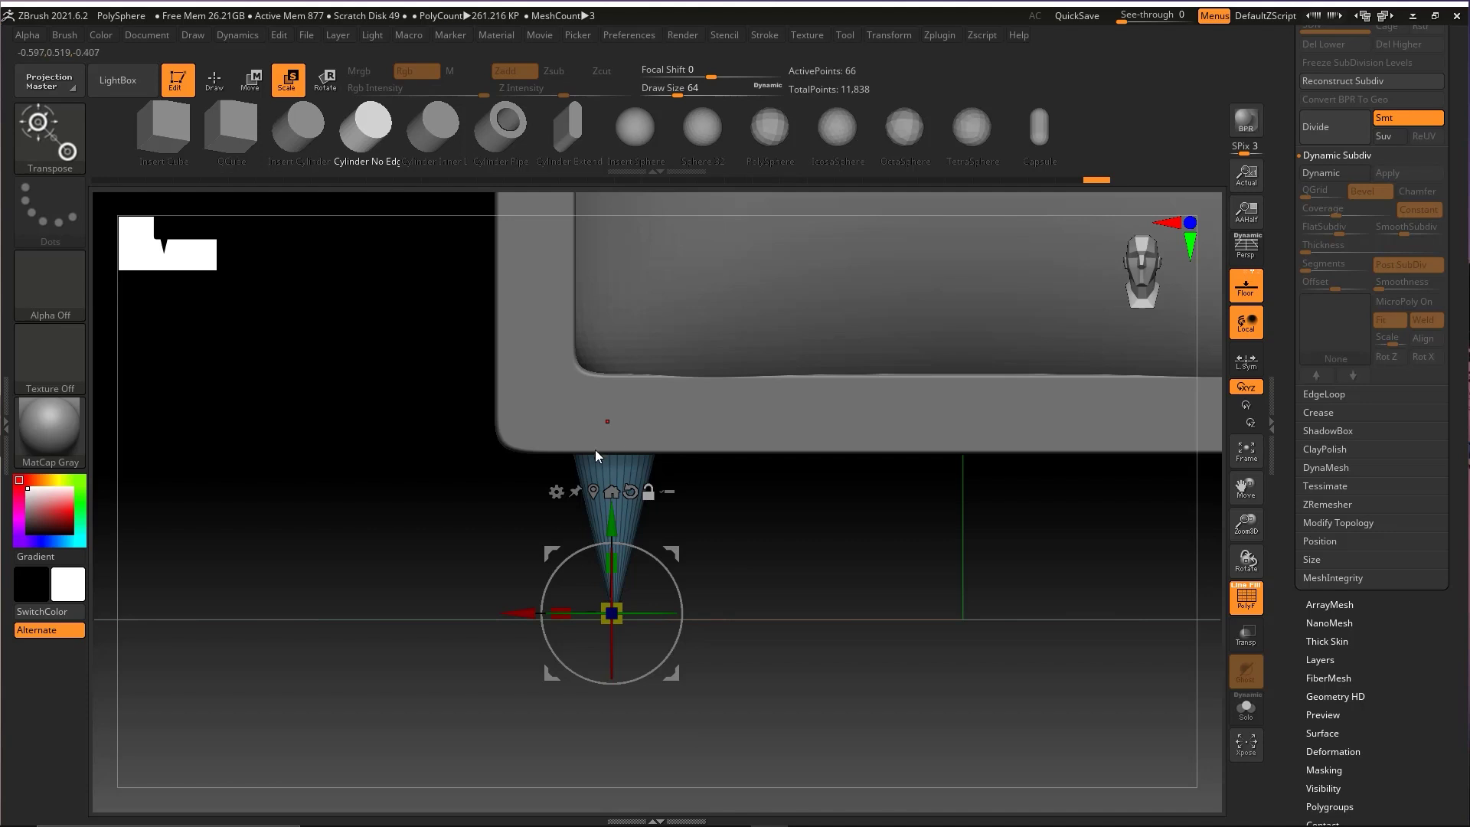
{"action": "left_click", "coordinate": [593, 492]}
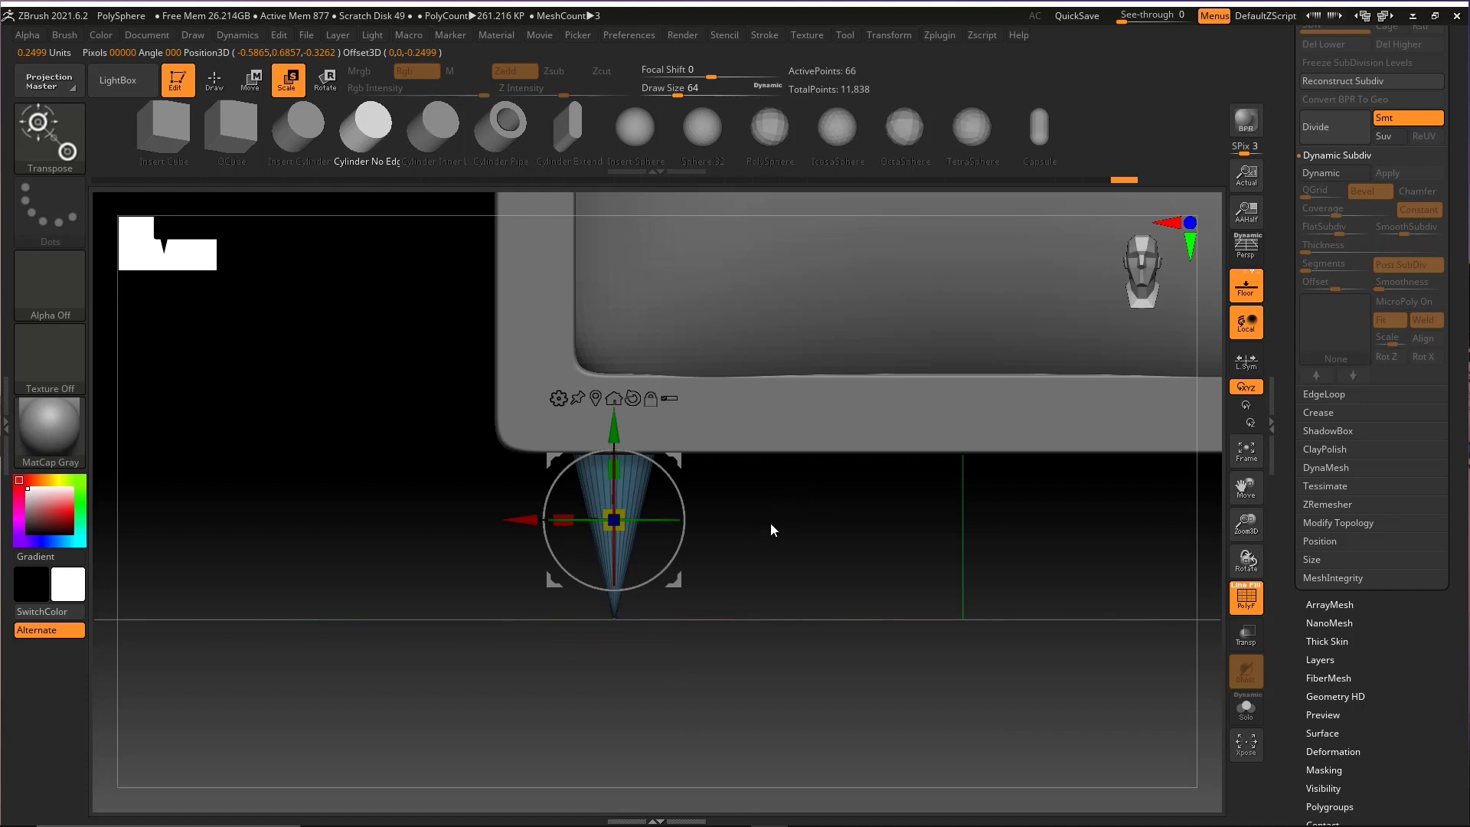
Step: Tilt the cone so its tip splays outward and forward from the corner, nudge it into place, and return to Draw mode
{"action": "key", "text": "ctrl+shift"}
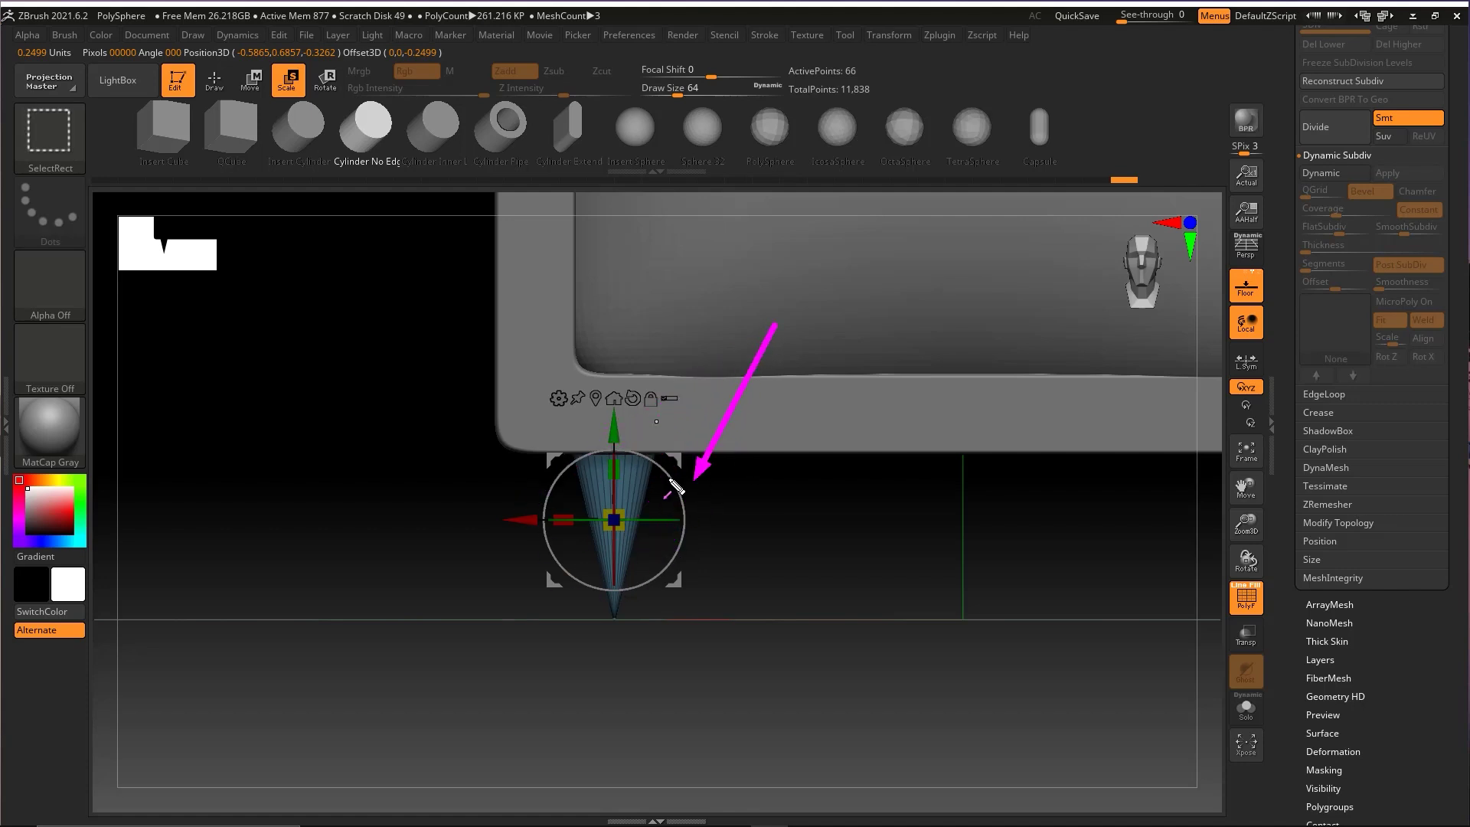
{"action": "left_click_drag", "start_coordinate": [666, 473], "coordinate": [682, 475]}
{"action": "left_click_drag", "start_coordinate": [753, 524], "coordinate": [693, 505]}
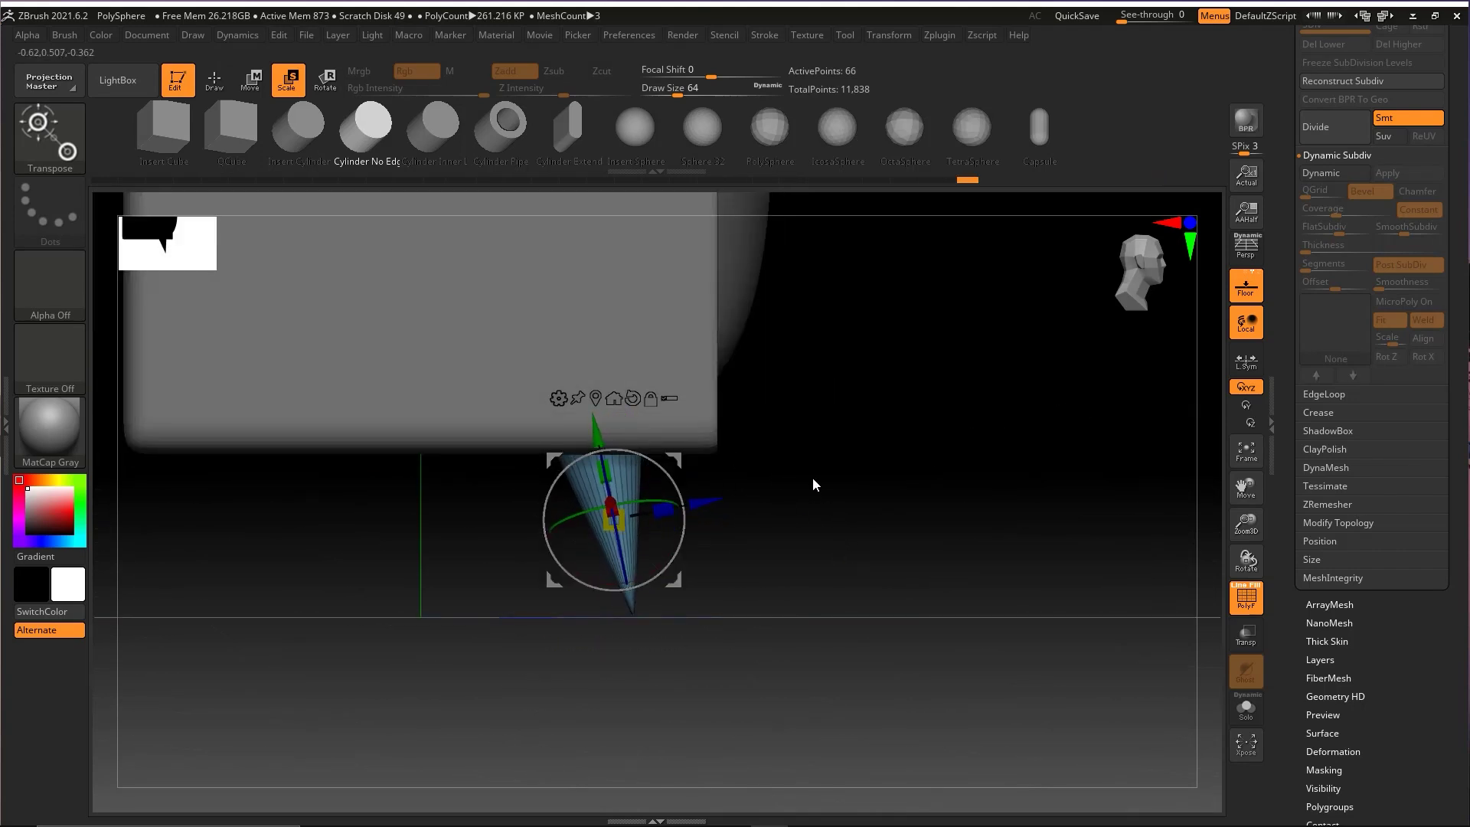
{"action": "mouse_move", "coordinate": [819, 311]}
{"action": "left_mouse_down", "text": "ctrl"}
{"action": "mouse_move", "coordinate": [672, 462]}
{"action": "mouse_move", "coordinate": [683, 456]}
{"action": "left_mouse_up", "text": "ctrl"}
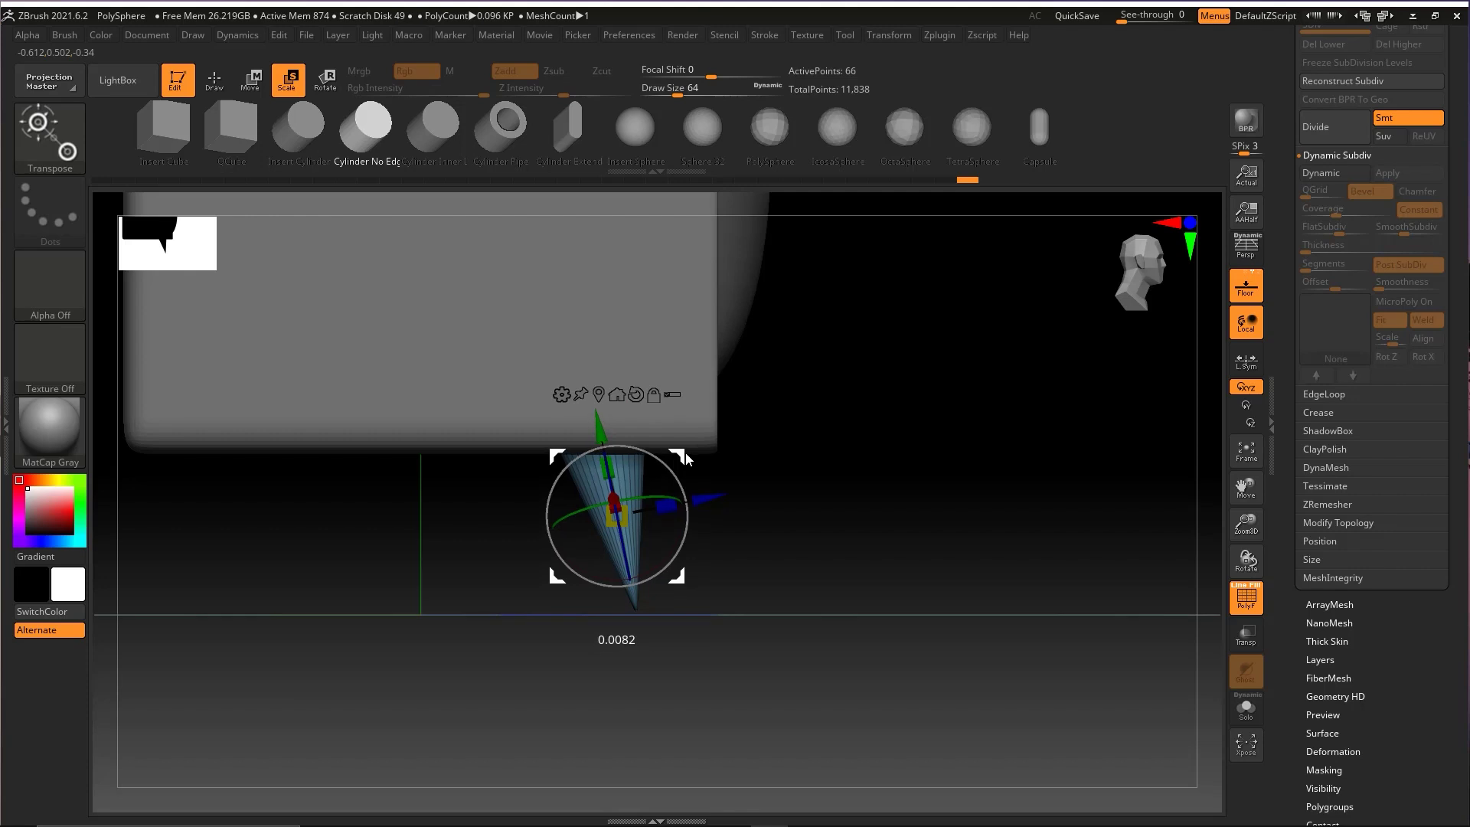
{"action": "mouse_move", "coordinate": [886, 498]}
{"action": "left_mouse_down"}
{"action": "mouse_move", "coordinate": [796, 602]}
{"action": "mouse_move", "coordinate": [880, 670]}
{"action": "left_mouse_up"}
{"action": "key", "text": "q"}
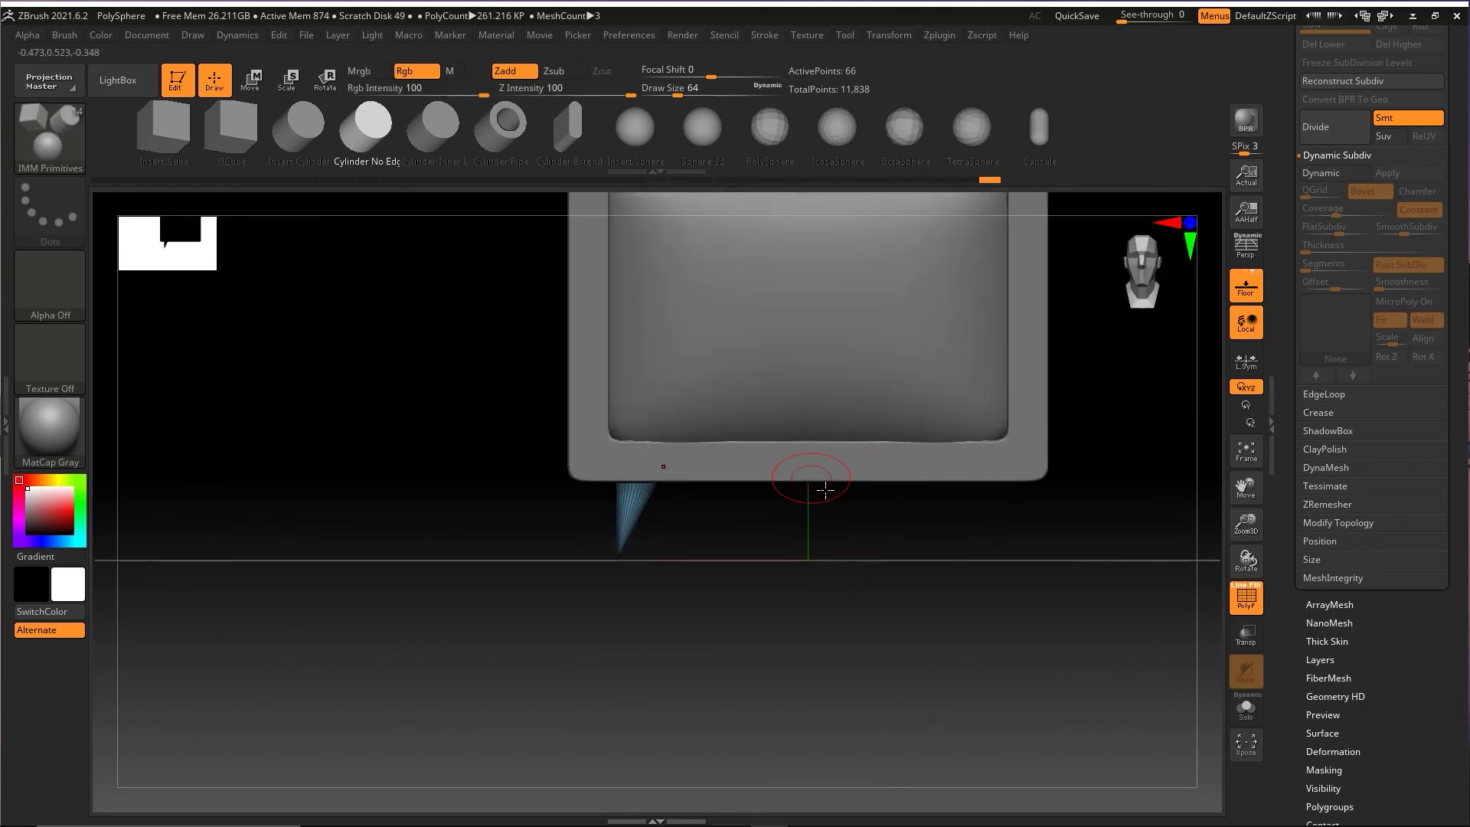
Step: Bring up the cone leg's Modify Topology options in its geometry settings
{"action": "mouse_move", "coordinate": [901, 555]}
{"action": "left_mouse_down"}
{"action": "mouse_move", "coordinate": [878, 640]}
{"action": "mouse_move", "coordinate": [781, 535]}
{"action": "mouse_move", "coordinate": [728, 590]}
{"action": "left_mouse_up"}
{"action": "mouse_move", "coordinate": [725, 406]}
{"action": "left_mouse_down", "text": "ctrl+shift"}
{"action": "mouse_move", "coordinate": [599, 565]}
{"action": "mouse_move", "coordinate": [847, 565]}
{"action": "mouse_move", "coordinate": [906, 650]}
{"action": "left_mouse_up", "text": "ctrl+shift"}
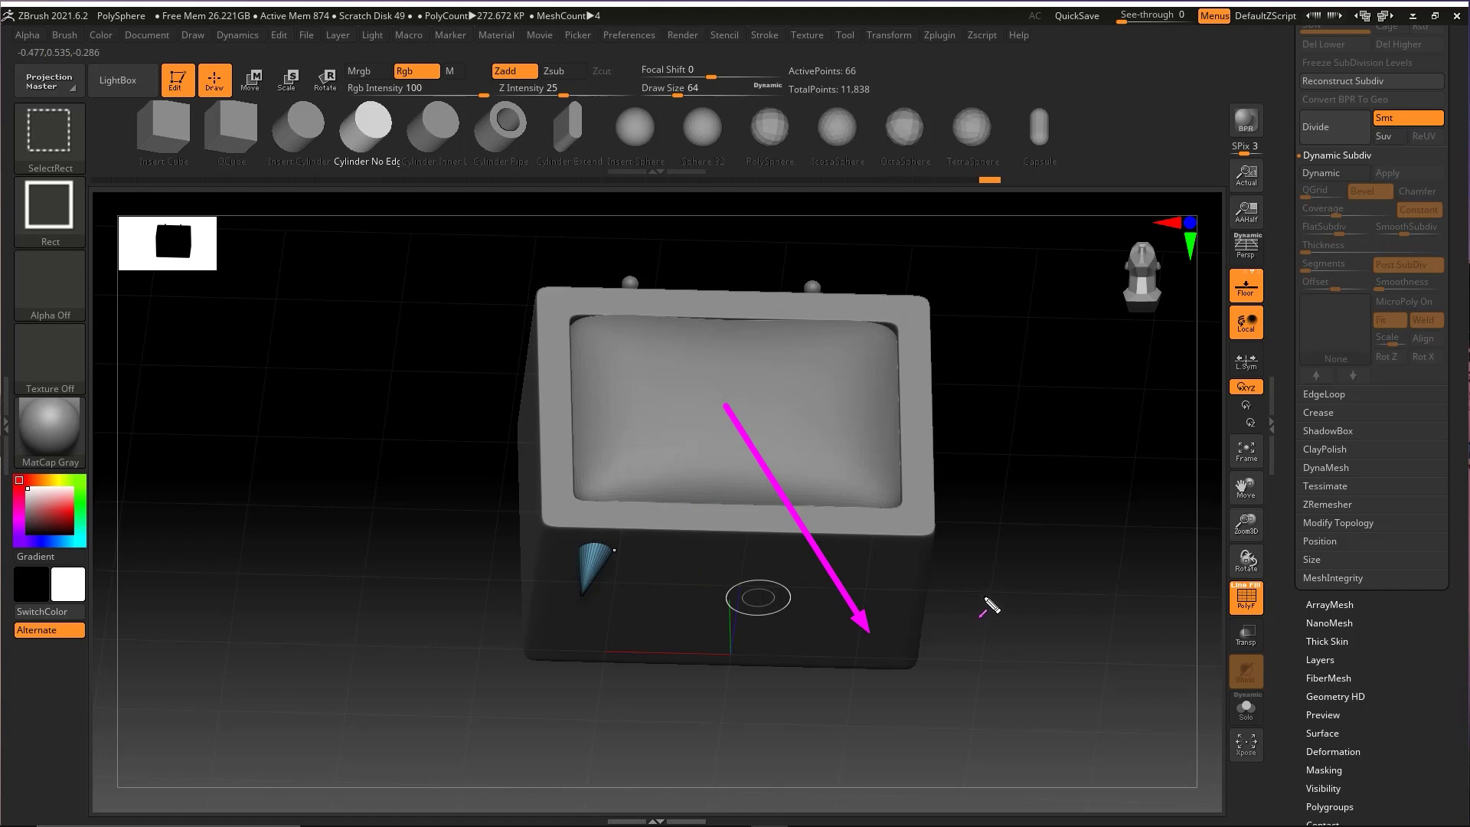
{"action": "left_click_drag", "start_coordinate": [1023, 584], "coordinate": [1050, 597], "text": "shift"}
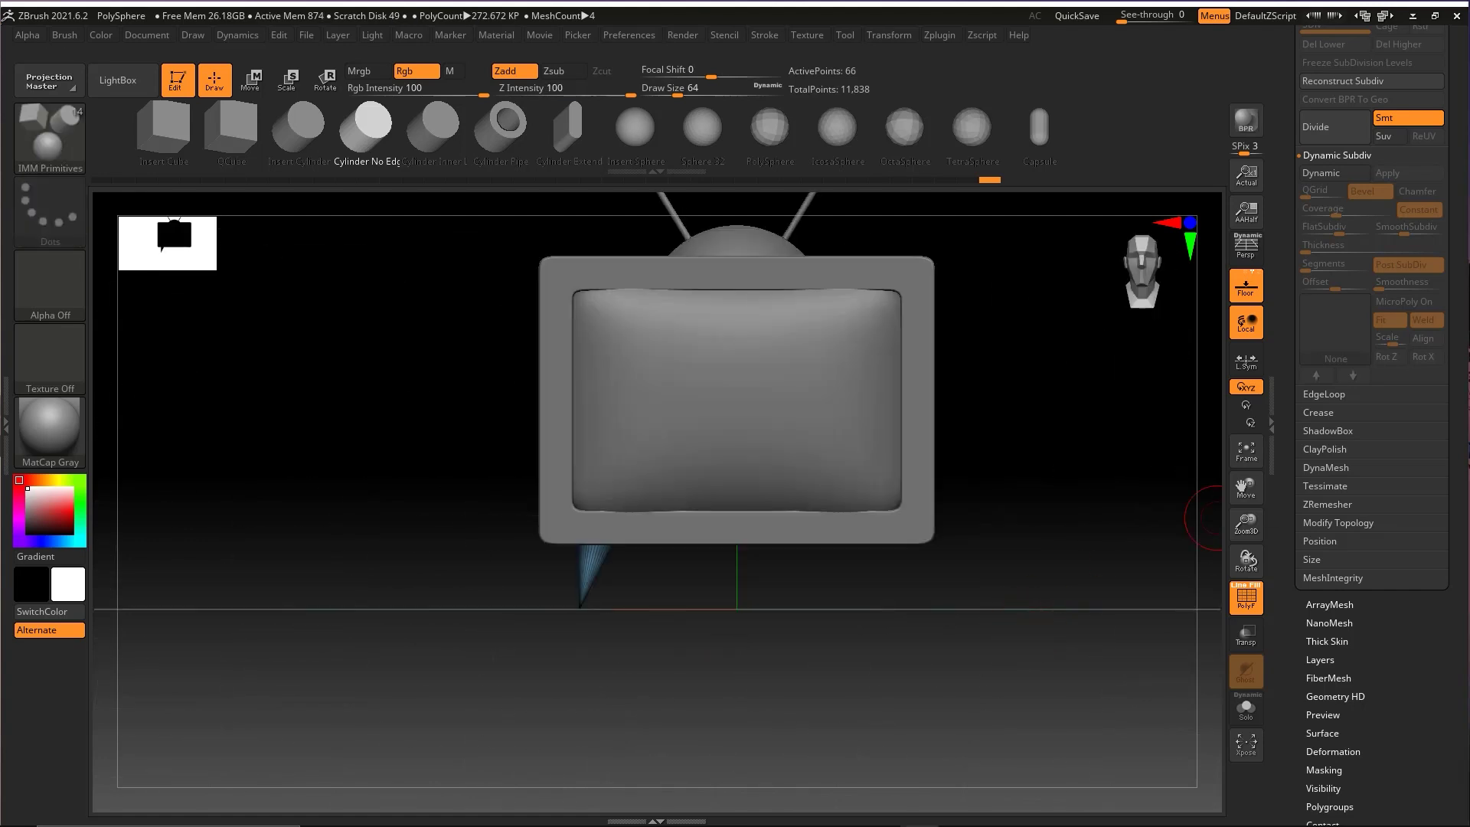
{"action": "left_click_drag", "start_coordinate": [982, 529], "coordinate": [971, 492]}
{"action": "mouse_move", "coordinate": [737, 399]}
{"action": "left_mouse_down", "text": "ctrl+shift"}
{"action": "mouse_move", "coordinate": [592, 564]}
{"action": "mouse_move", "coordinate": [597, 545]}
{"action": "mouse_move", "coordinate": [722, 525]}
{"action": "mouse_move", "coordinate": [1394, 214]}
{"action": "mouse_move", "coordinate": [1273, 600]}
{"action": "mouse_move", "coordinate": [1446, 528]}
{"action": "left_mouse_up", "text": "ctrl+shift"}
{"action": "left_click_drag", "start_coordinate": [1457, 475], "coordinate": [1457, 736]}
{"action": "left_click", "coordinate": [1320, 251]}
{"action": "left_click", "coordinate": [1321, 252]}
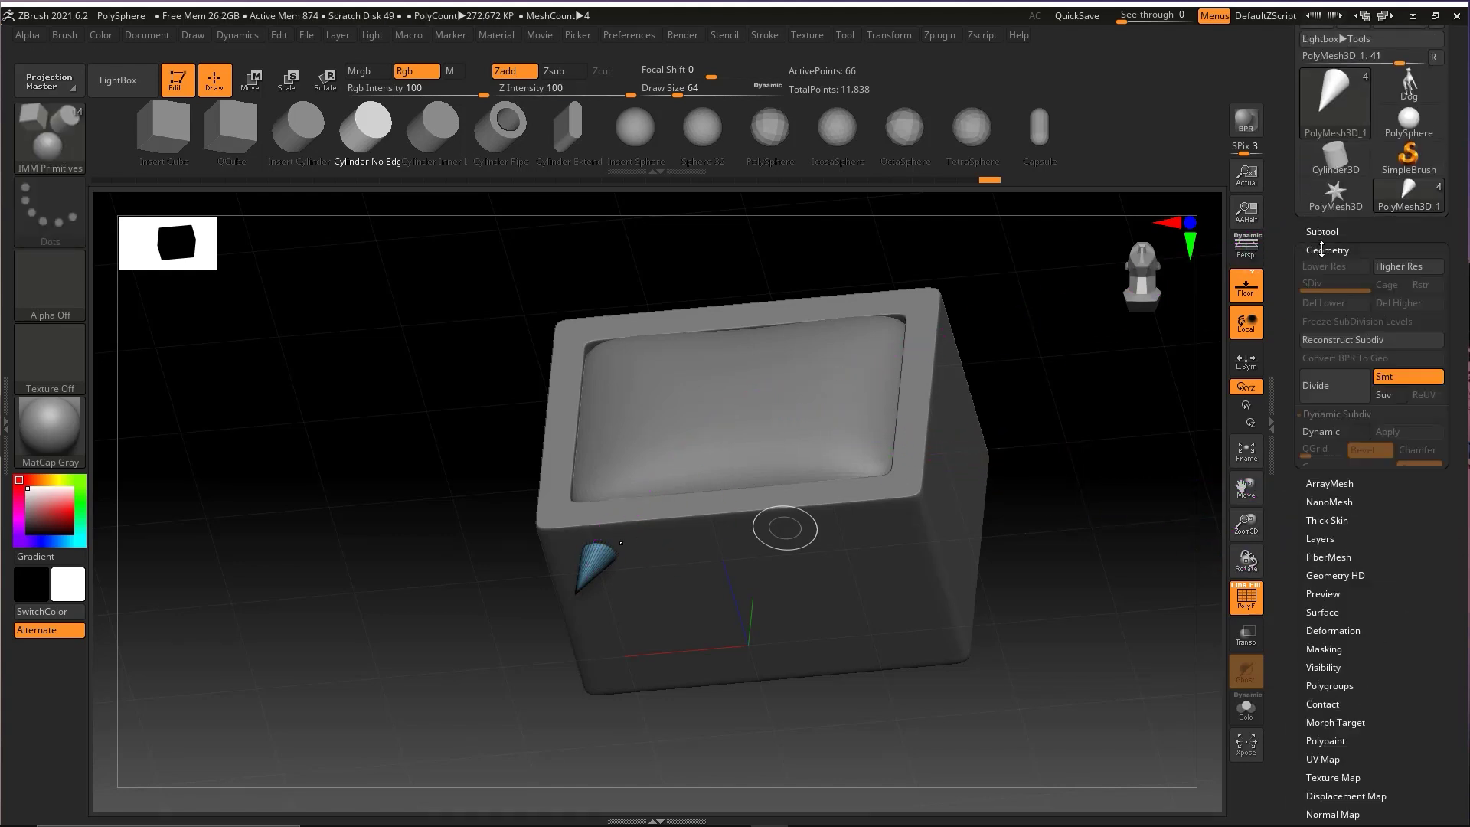
{"action": "left_click_drag", "start_coordinate": [1367, 208], "coordinate": [1367, 119]}
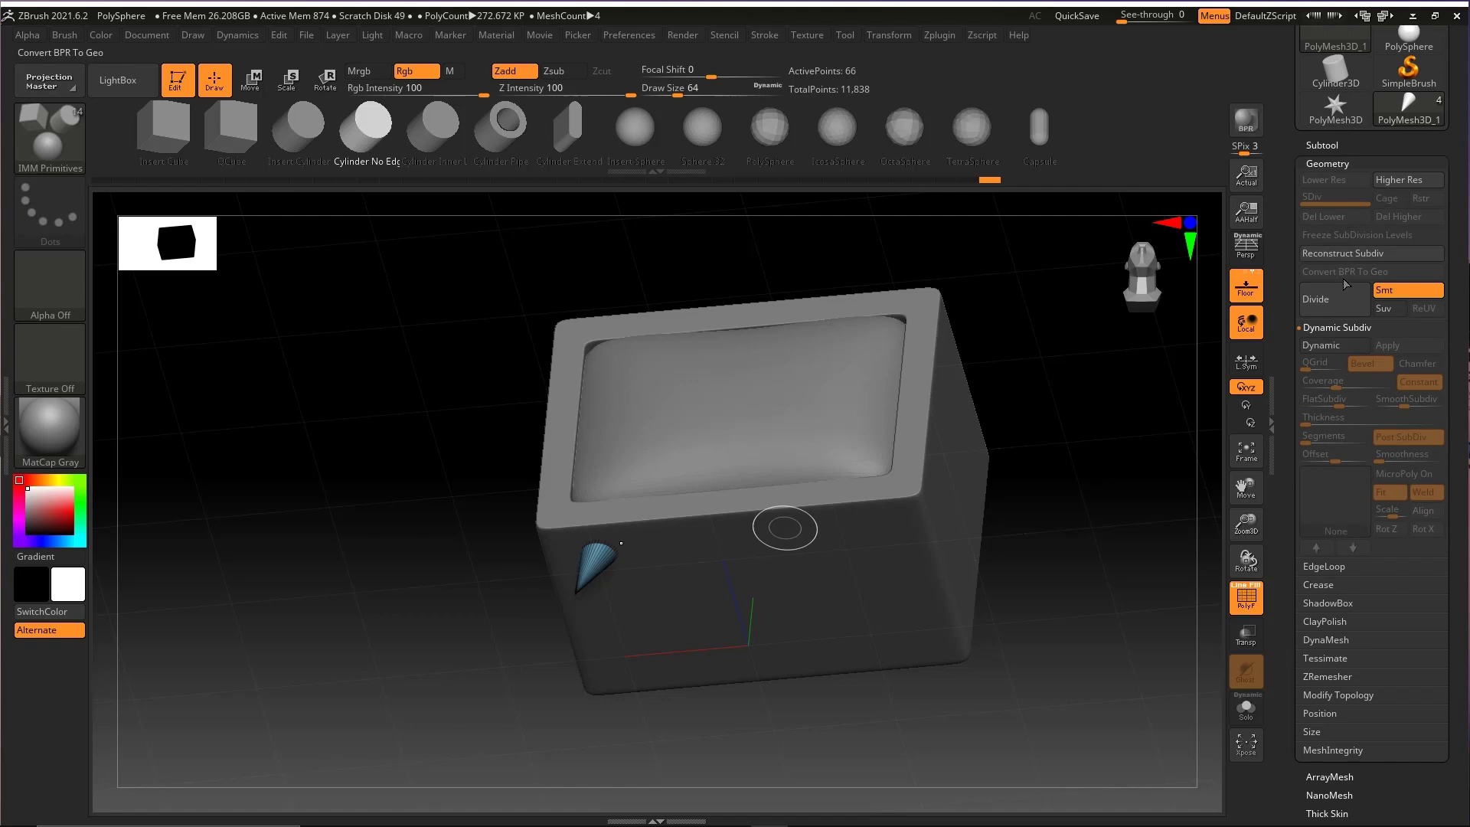
{"action": "left_click_drag", "start_coordinate": [1408, 281], "coordinate": [1408, 250]}
{"action": "left_click", "coordinate": [1320, 134]}
{"action": "left_click", "coordinate": [1320, 134]}
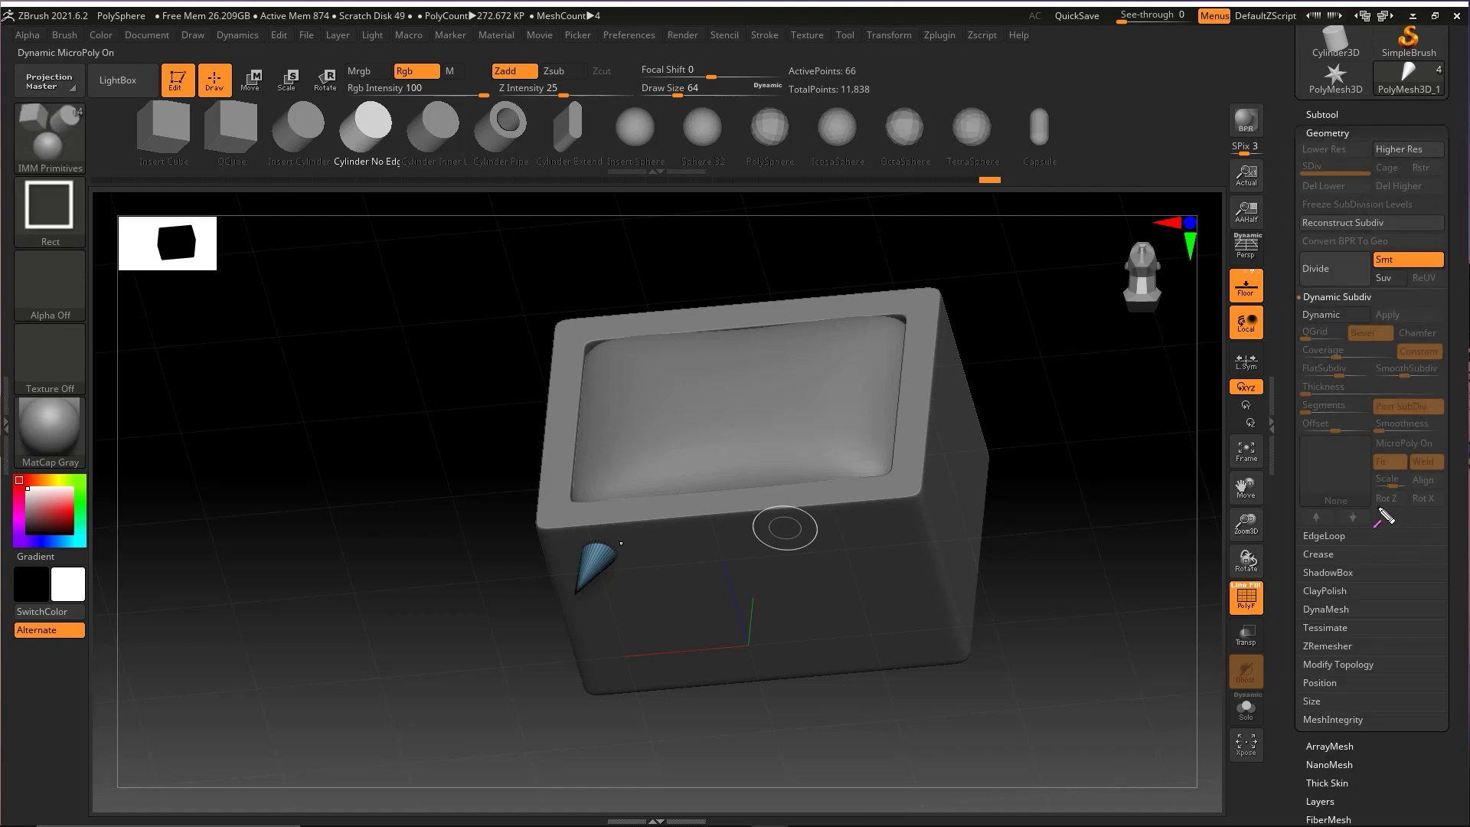
{"action": "left_click", "coordinate": [1346, 664]}
{"action": "left_click_drag", "start_coordinate": [1458, 597], "coordinate": [1459, 542]}
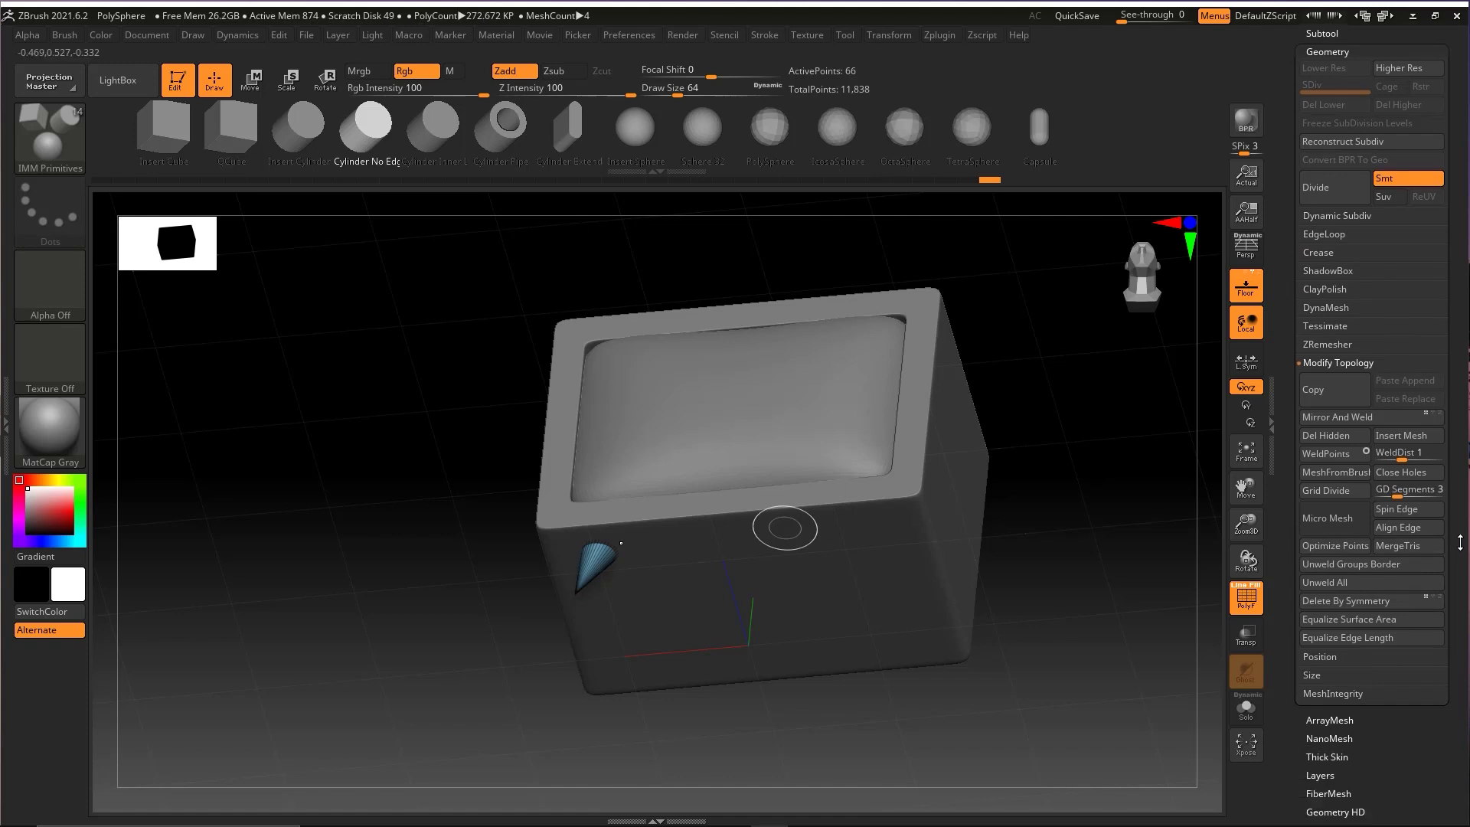
{"action": "key", "text": "ctrl+shift"}
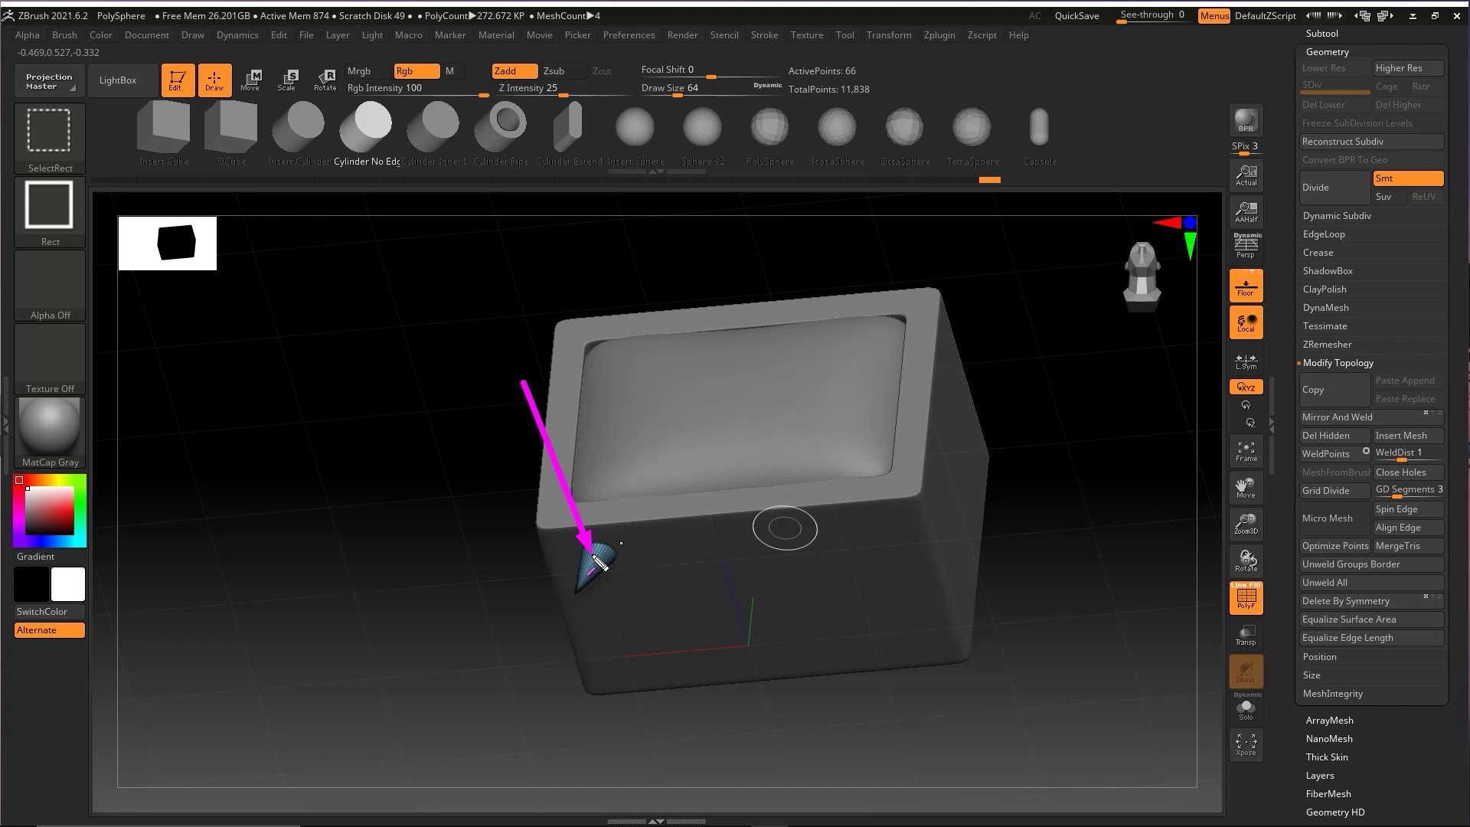
{"action": "left_click", "coordinate": [1322, 33]}
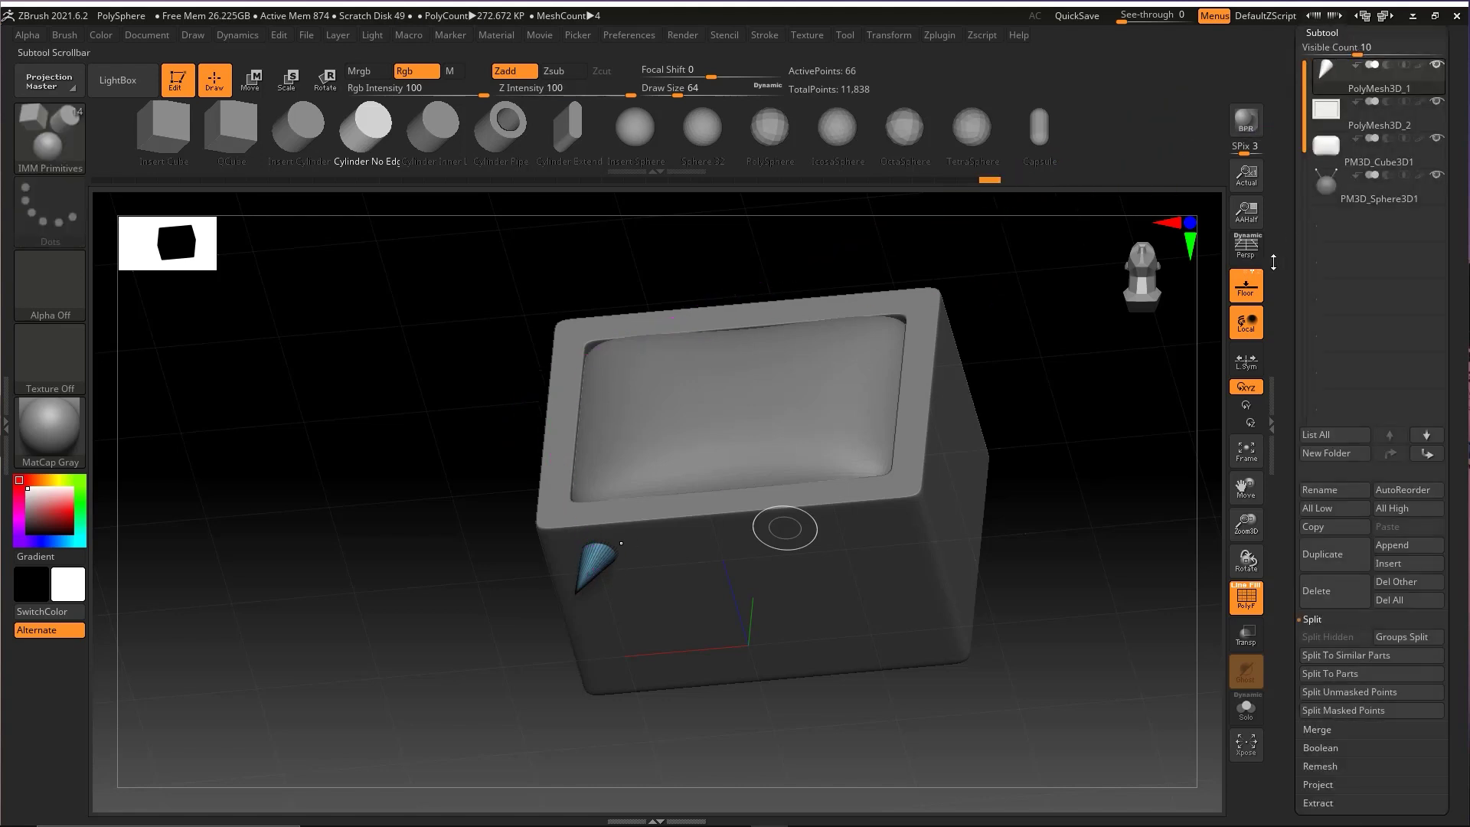
{"action": "mouse_move", "coordinate": [1009, 436]}
{"action": "left_mouse_down"}
{"action": "mouse_move", "coordinate": [1317, 79]}
{"action": "mouse_move", "coordinate": [1315, 96]}
{"action": "left_mouse_up"}
{"action": "left_click", "coordinate": [1322, 33]}
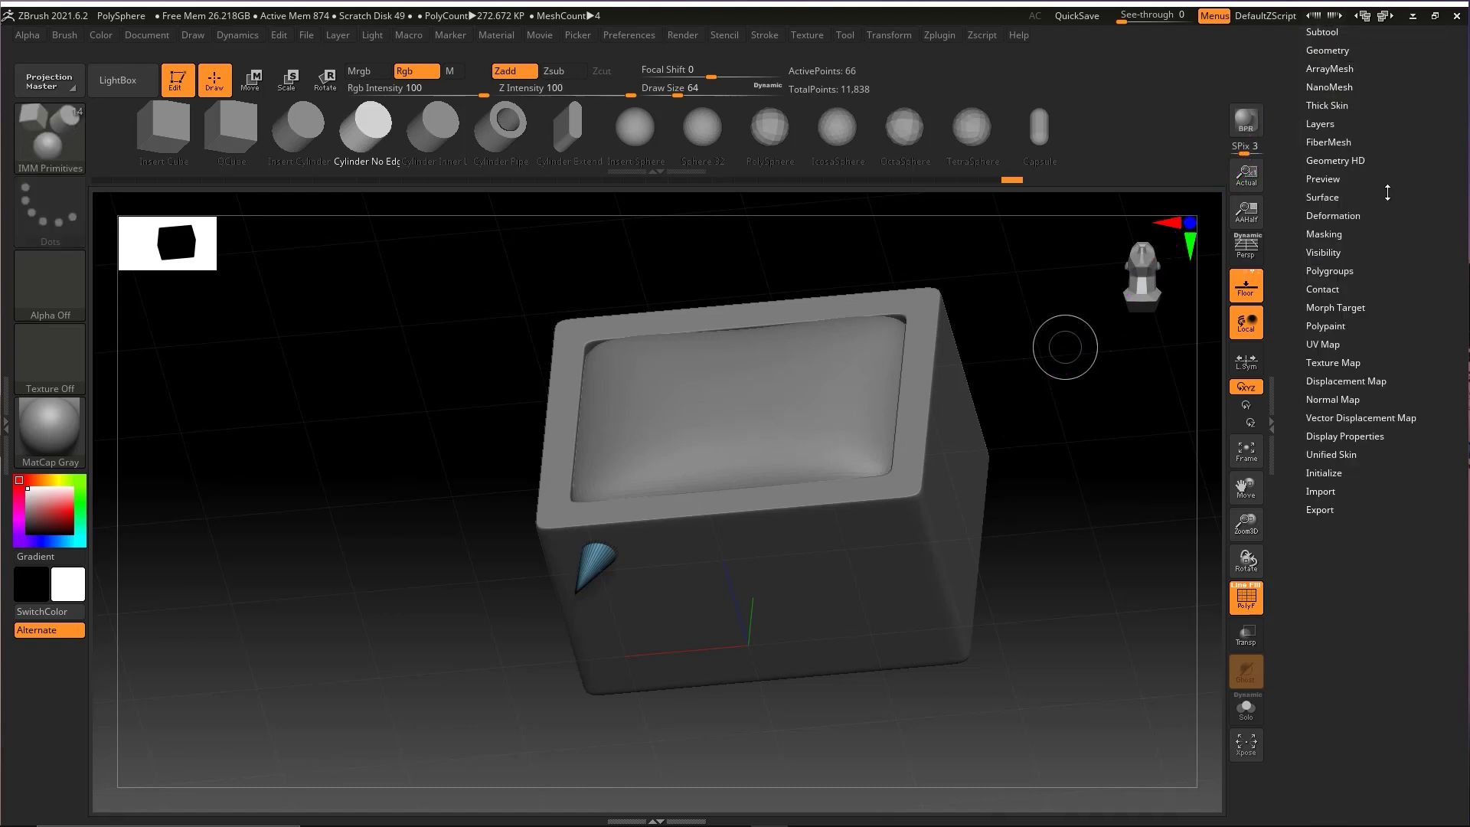
Step: Mirror and weld the cone leg across the X axis to create the opposite front leg
{"action": "left_click", "coordinate": [1326, 50]}
{"action": "scroll", "coordinate": [1362, 264], "scroll_direction": "down", "scroll_amount": 3}
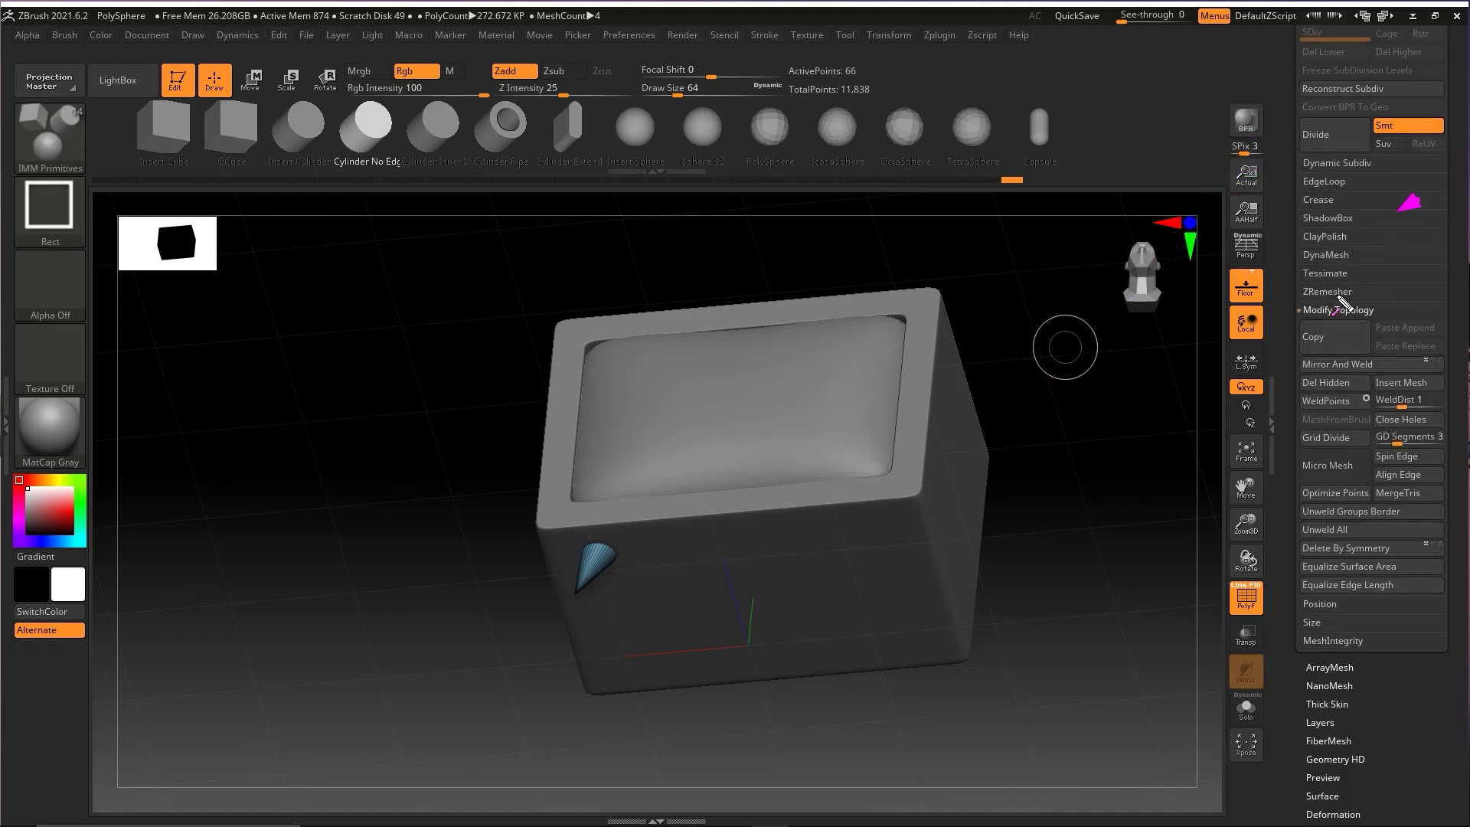
{"action": "mouse_move", "coordinate": [1350, 312]}
{"action": "left_mouse_down"}
{"action": "mouse_move", "coordinate": [1343, 585]}
{"action": "mouse_move", "coordinate": [1430, 432]}
{"action": "mouse_move", "coordinate": [1380, 220]}
{"action": "left_mouse_up"}
{"action": "mouse_move", "coordinate": [1198, 356]}
{"action": "left_mouse_down"}
{"action": "mouse_move", "coordinate": [1357, 371]}
{"action": "mouse_move", "coordinate": [623, 510]}
{"action": "mouse_move", "coordinate": [563, 565]}
{"action": "mouse_move", "coordinate": [746, 297]}
{"action": "mouse_move", "coordinate": [900, 526]}
{"action": "mouse_move", "coordinate": [886, 513]}
{"action": "mouse_move", "coordinate": [946, 476]}
{"action": "mouse_move", "coordinate": [1345, 361]}
{"action": "left_mouse_up"}
{"action": "left_click", "coordinate": [1340, 365]}
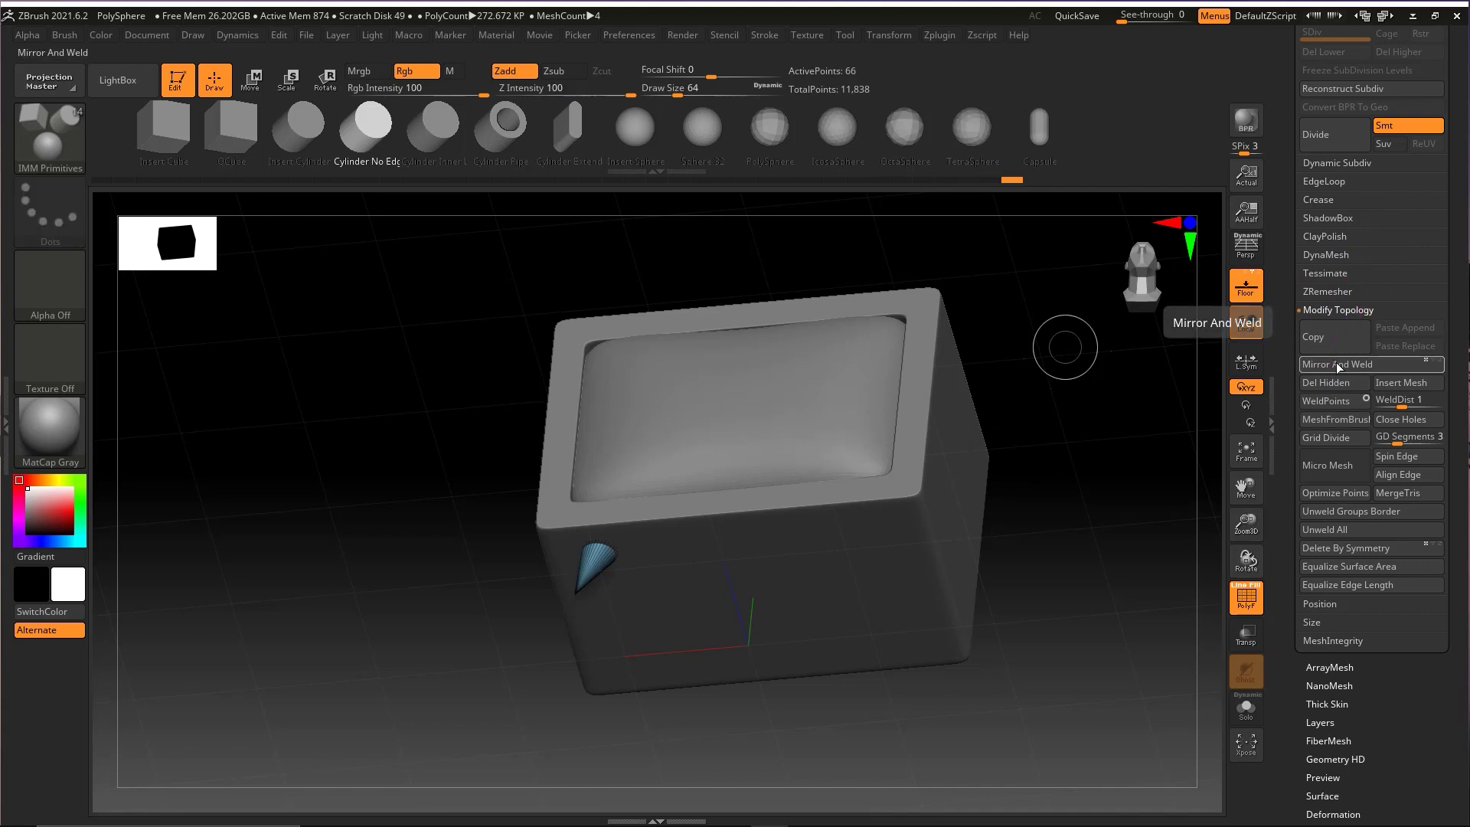
{"action": "mouse_move", "coordinate": [669, 337]}
{"action": "left_mouse_down", "text": "ctrl+shift"}
{"action": "mouse_move", "coordinate": [600, 590]}
{"action": "mouse_move", "coordinate": [696, 525]}
{"action": "mouse_move", "coordinate": [869, 528]}
{"action": "left_mouse_up", "text": "ctrl+shift"}
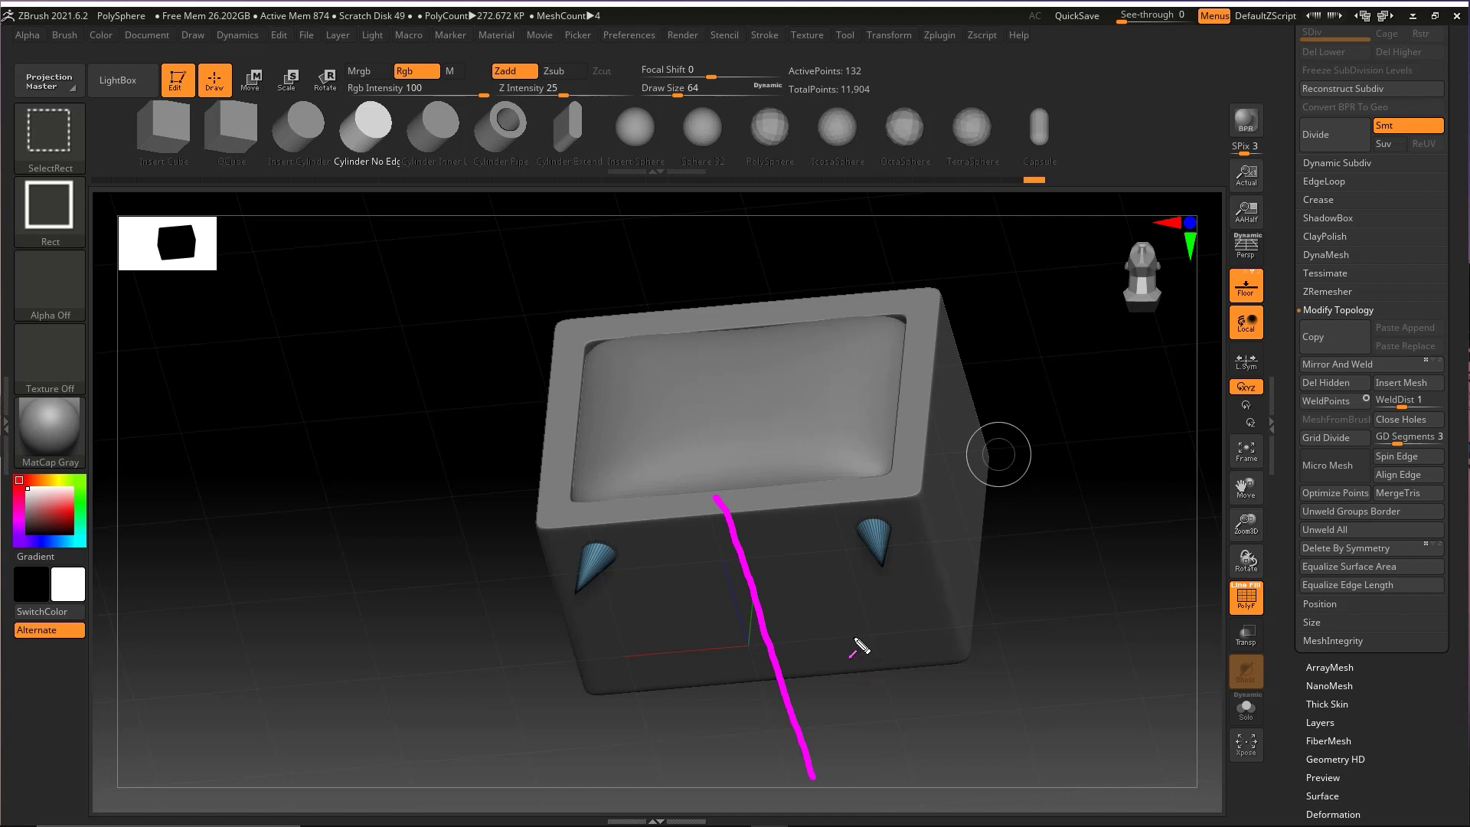
{"action": "left_click_drag", "start_coordinate": [830, 419], "coordinate": [765, 608], "text": "ctrl+shift"}
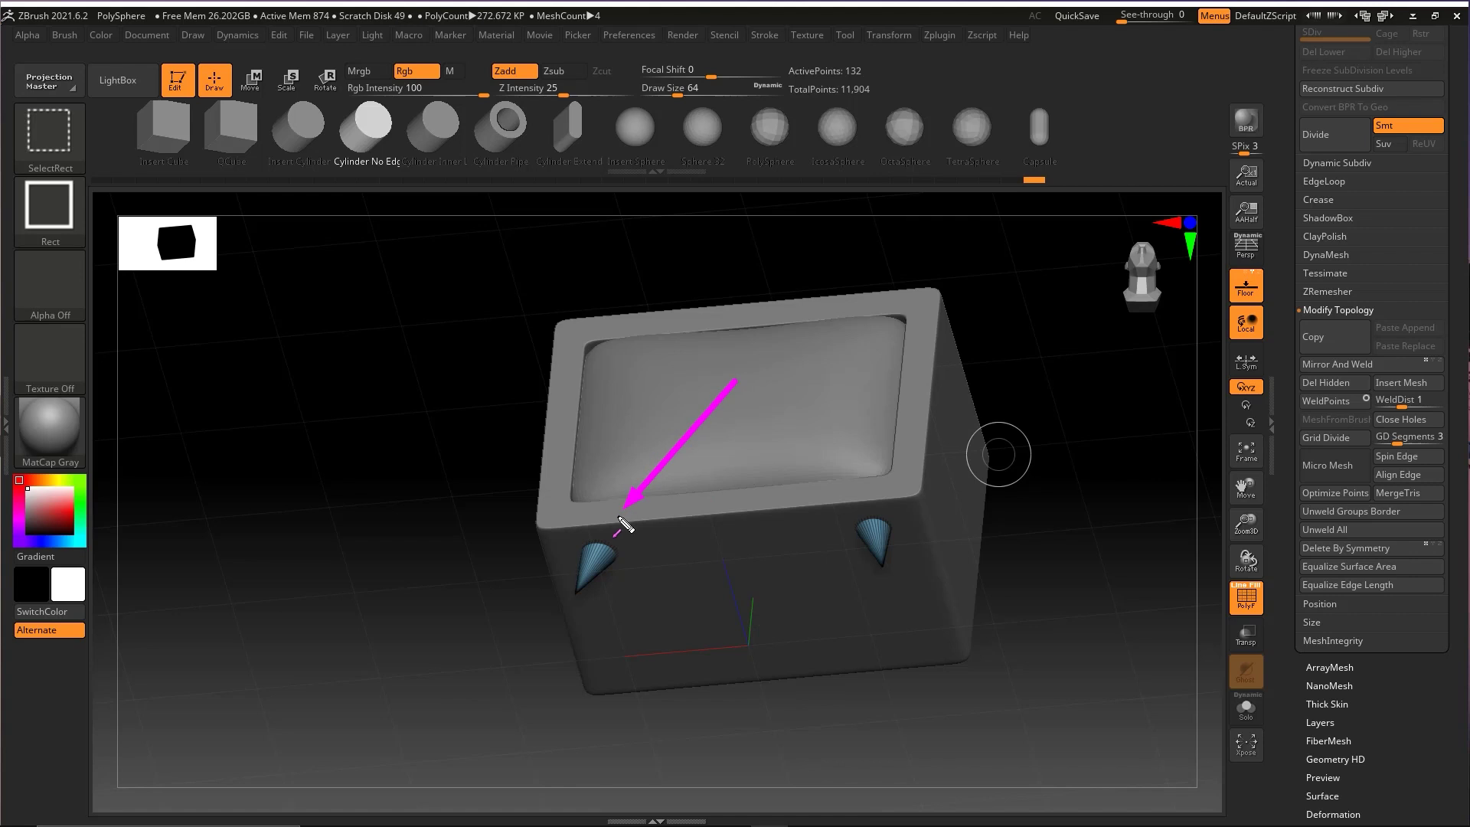
{"action": "left_click_drag", "start_coordinate": [614, 530], "coordinate": [613, 561], "text": "ctrl+shift"}
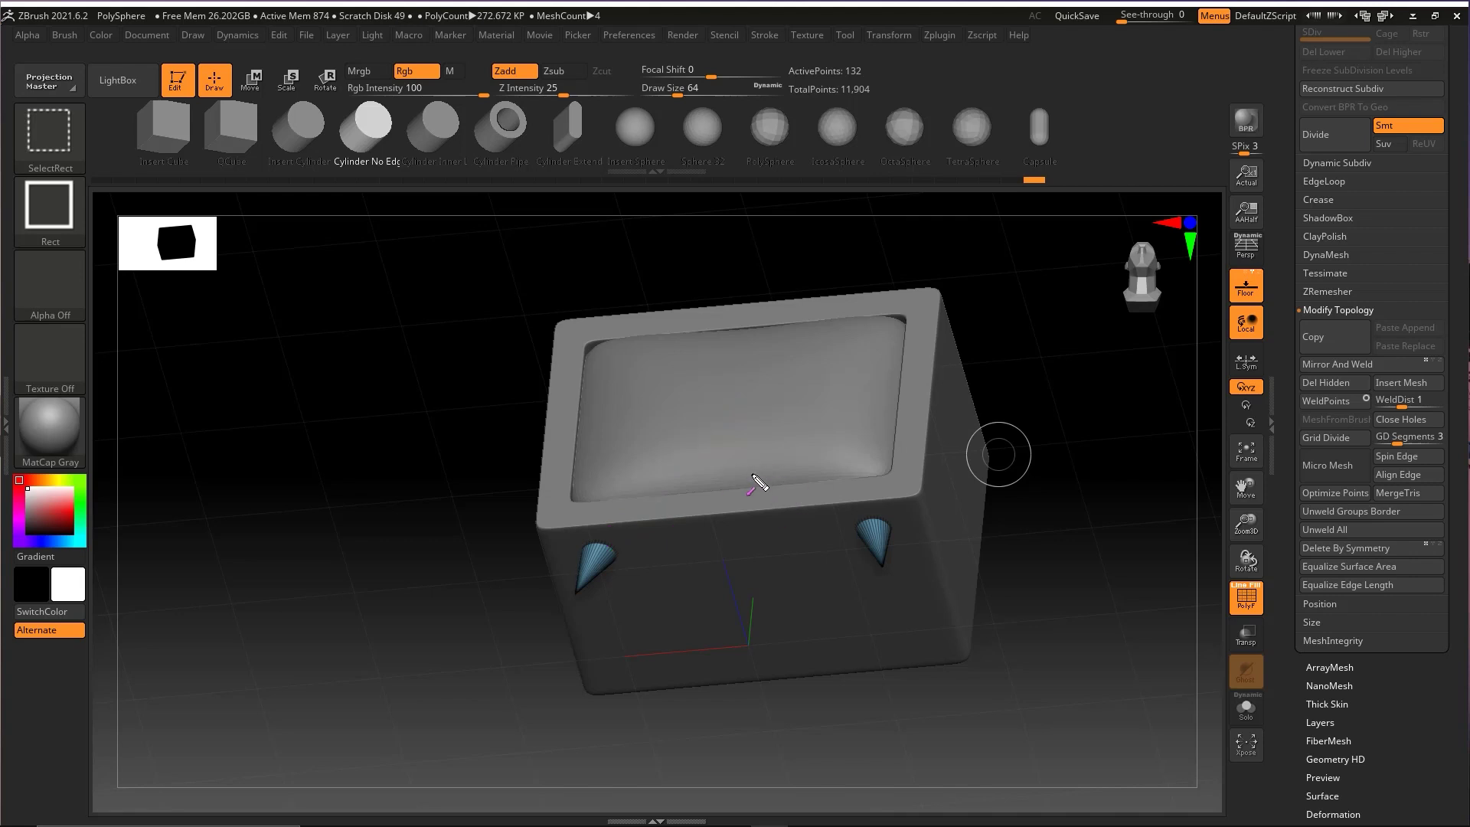
{"action": "mouse_move", "coordinate": [825, 435]}
{"action": "left_mouse_down", "text": "ctrl+shift"}
{"action": "mouse_move", "coordinate": [755, 632]}
{"action": "mouse_move", "coordinate": [718, 492]}
{"action": "left_mouse_up", "text": "ctrl+shift"}
{"action": "mouse_move", "coordinate": [724, 563]}
{"action": "left_mouse_down", "text": "ctrl+shift"}
{"action": "mouse_move", "coordinate": [607, 528]}
{"action": "mouse_move", "coordinate": [590, 564]}
{"action": "mouse_move", "coordinate": [880, 540]}
{"action": "mouse_move", "coordinate": [849, 507]}
{"action": "mouse_move", "coordinate": [719, 573]}
{"action": "mouse_move", "coordinate": [727, 509]}
{"action": "mouse_move", "coordinate": [766, 688]}
{"action": "mouse_move", "coordinate": [731, 536]}
{"action": "mouse_move", "coordinate": [749, 605]}
{"action": "mouse_move", "coordinate": [613, 558]}
{"action": "mouse_move", "coordinate": [605, 584]}
{"action": "mouse_move", "coordinate": [877, 553]}
{"action": "mouse_move", "coordinate": [805, 375]}
{"action": "mouse_move", "coordinate": [805, 534]}
{"action": "mouse_move", "coordinate": [1345, 378]}
{"action": "mouse_move", "coordinate": [1325, 331]}
{"action": "mouse_move", "coordinate": [1329, 365]}
{"action": "mouse_move", "coordinate": [1347, 372]}
{"action": "mouse_move", "coordinate": [1444, 361]}
{"action": "left_mouse_up", "text": "ctrl+shift"}
{"action": "left_click_drag", "start_coordinate": [1466, 264], "coordinate": [1448, 361], "text": "ctrl+shift"}
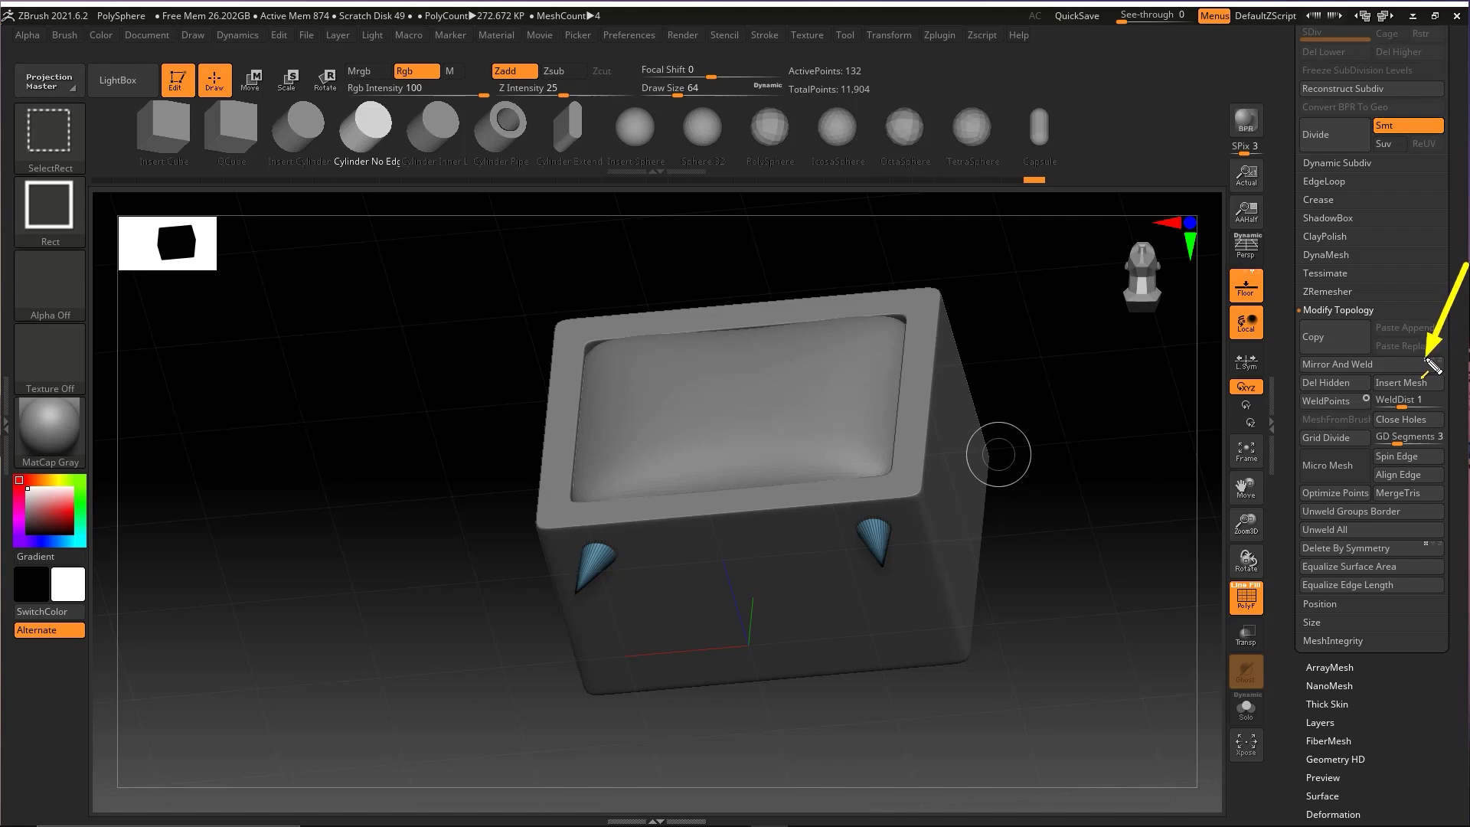
{"action": "mouse_move", "coordinate": [743, 621]}
{"action": "left_mouse_down", "text": "ctrl+shift"}
{"action": "mouse_move", "coordinate": [464, 688]}
{"action": "mouse_move", "coordinate": [1116, 629]}
{"action": "left_mouse_up", "text": "ctrl+shift"}
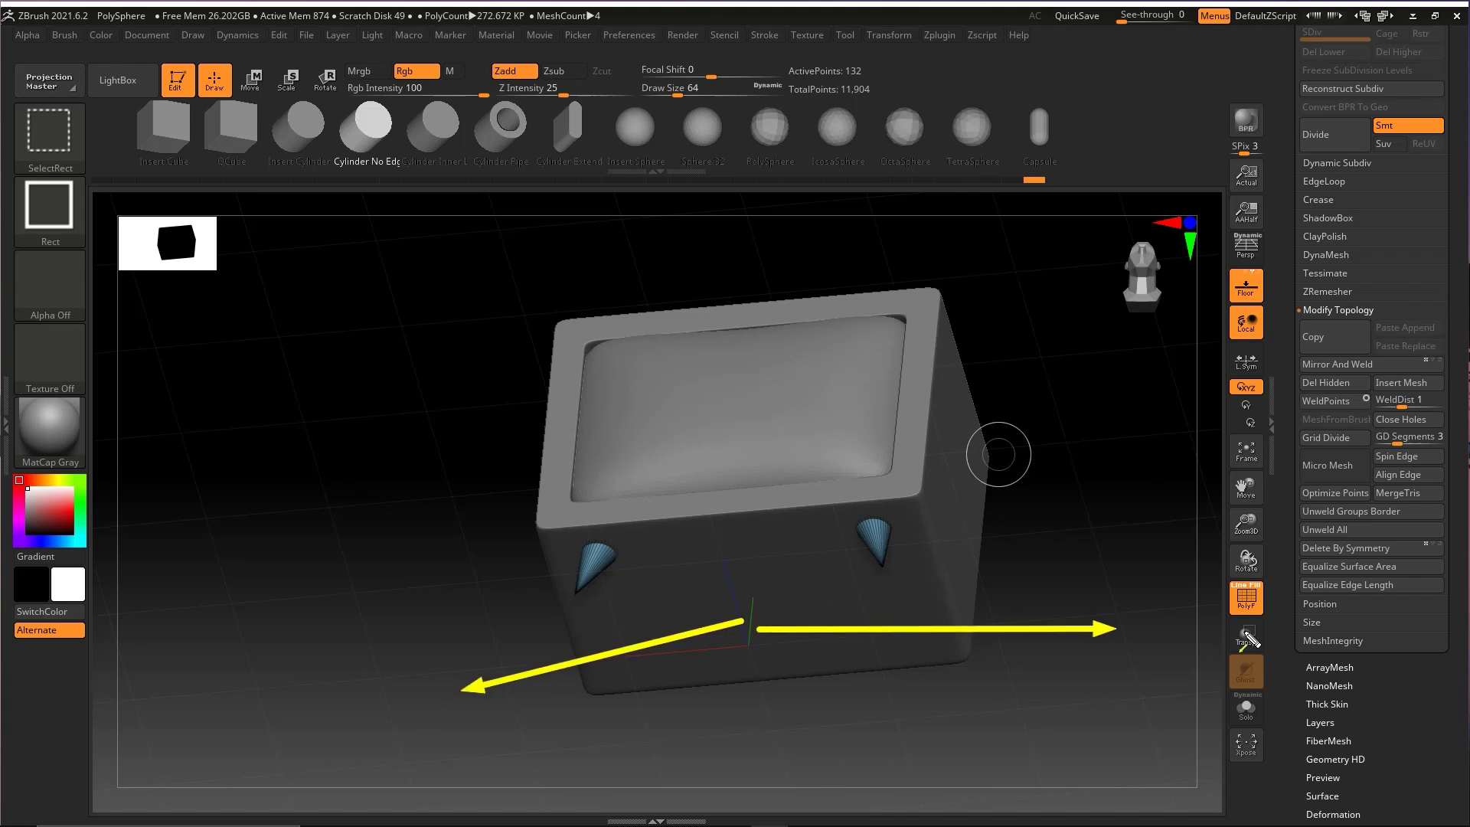
{"action": "key", "text": "ctrl+z"}
{"action": "key", "text": "ctrl+z"}
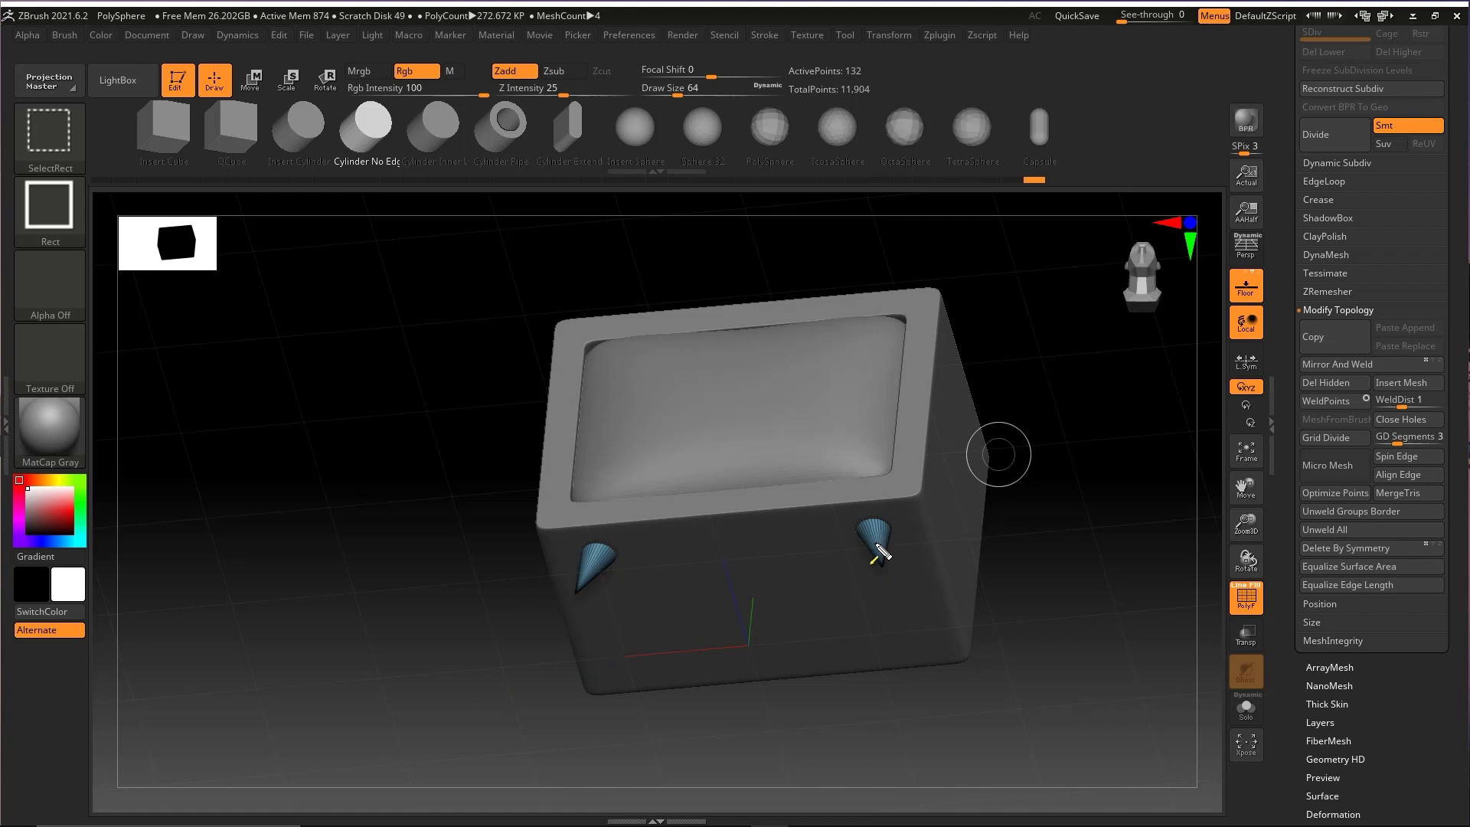
{"action": "left_click_drag", "start_coordinate": [760, 631], "coordinate": [699, 477], "text": "ctrl+shift"}
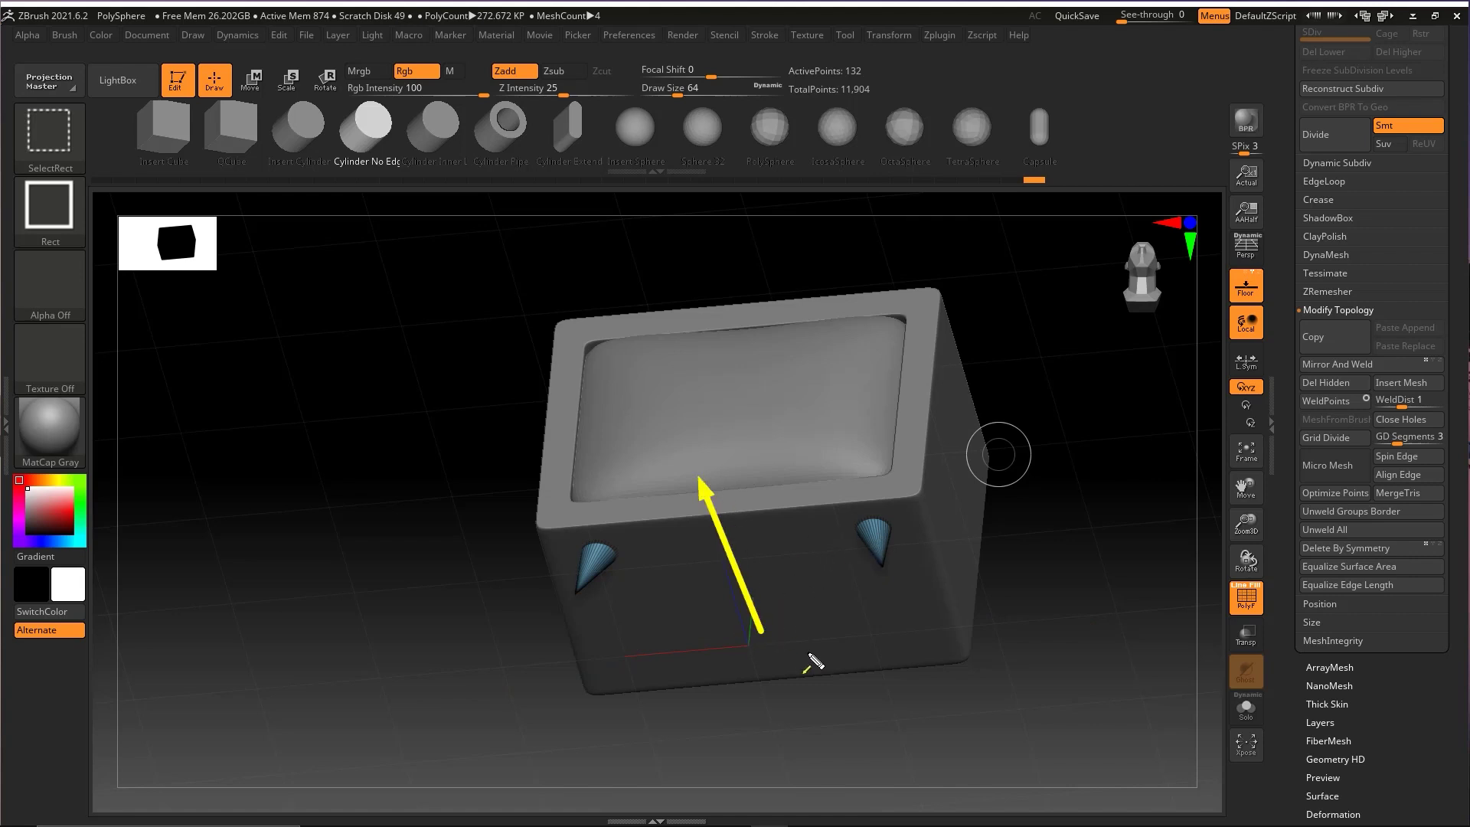
{"action": "left_click_drag", "start_coordinate": [768, 645], "coordinate": [829, 824], "text": "ctrl+shift"}
{"action": "key", "text": "ctrl+z"}
{"action": "key", "text": "ctrl+z"}
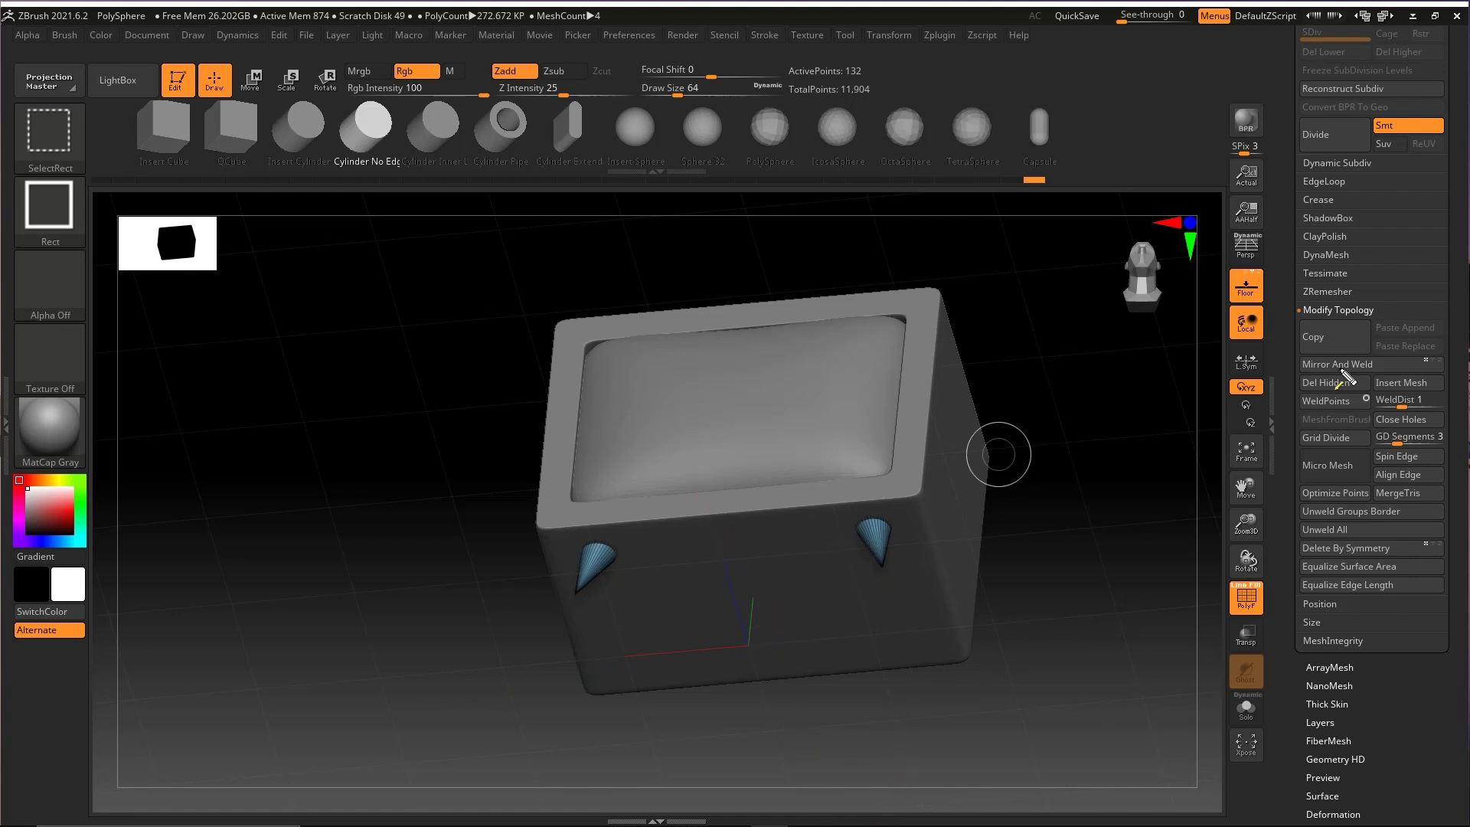
Step: Mirror and weld the two front legs across the Z axis to create the rear pair, and hide the polyframe
{"action": "left_click", "coordinate": [1434, 365]}
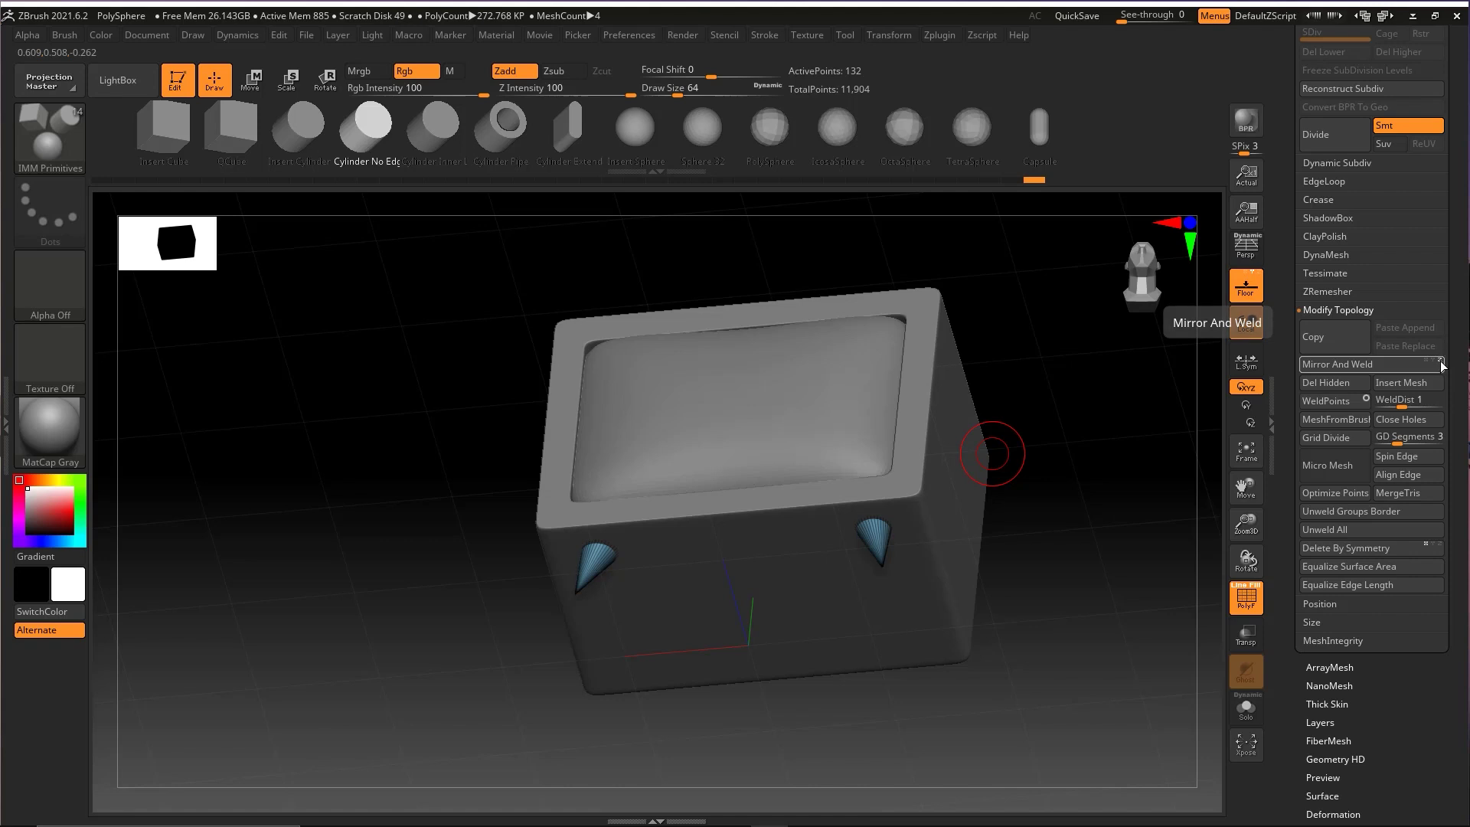
{"action": "left_click", "coordinate": [1340, 366]}
{"action": "key", "text": "shift+f"}
{"action": "left_click_drag", "start_coordinate": [1092, 472], "coordinate": [1109, 529], "text": "shift"}
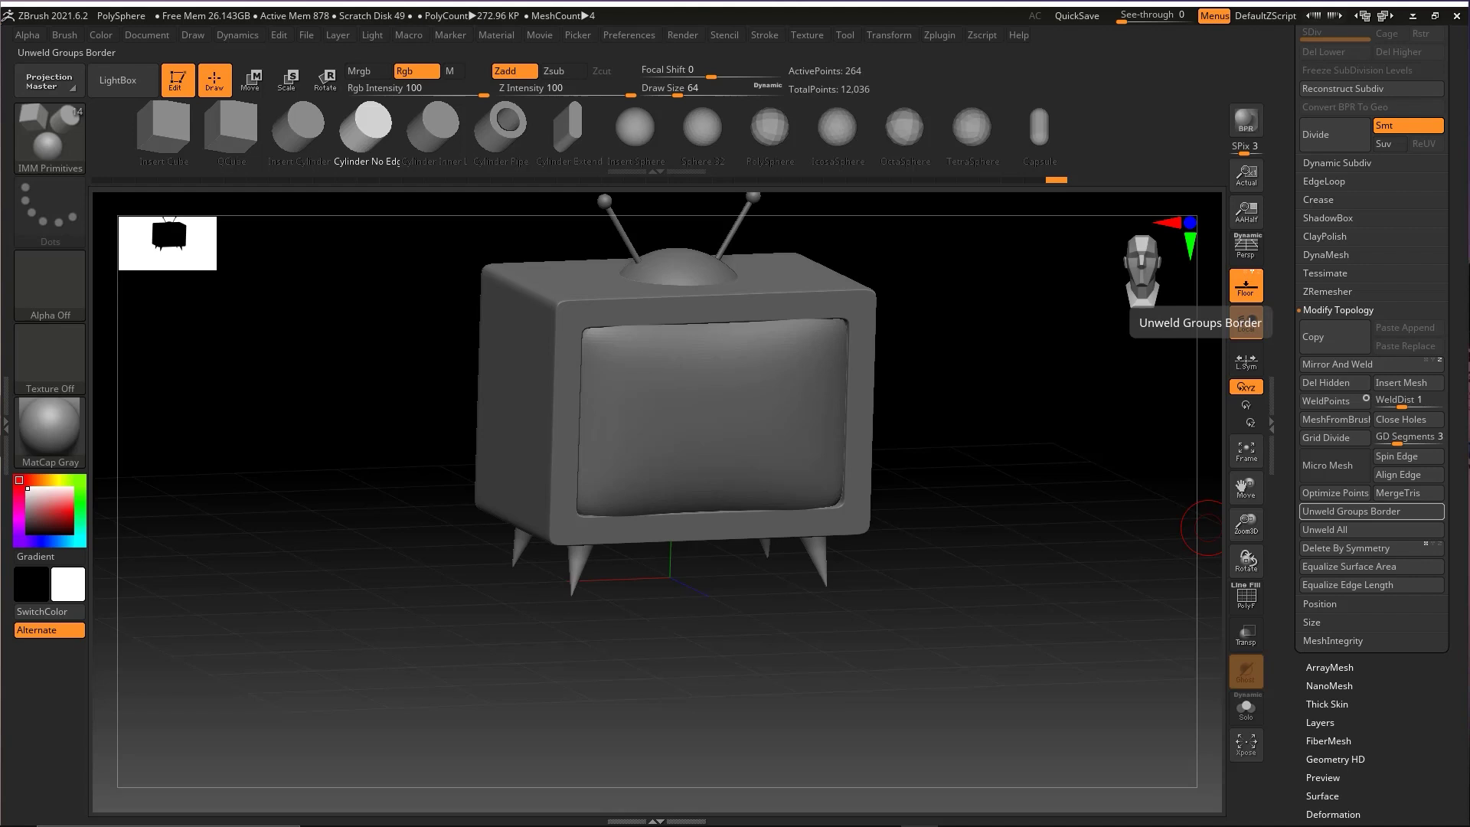
Step: Make the television screen the active subtool and choose the Move brush with a draw size of about 187
{"action": "left_click_drag", "start_coordinate": [950, 513], "coordinate": [840, 548]}
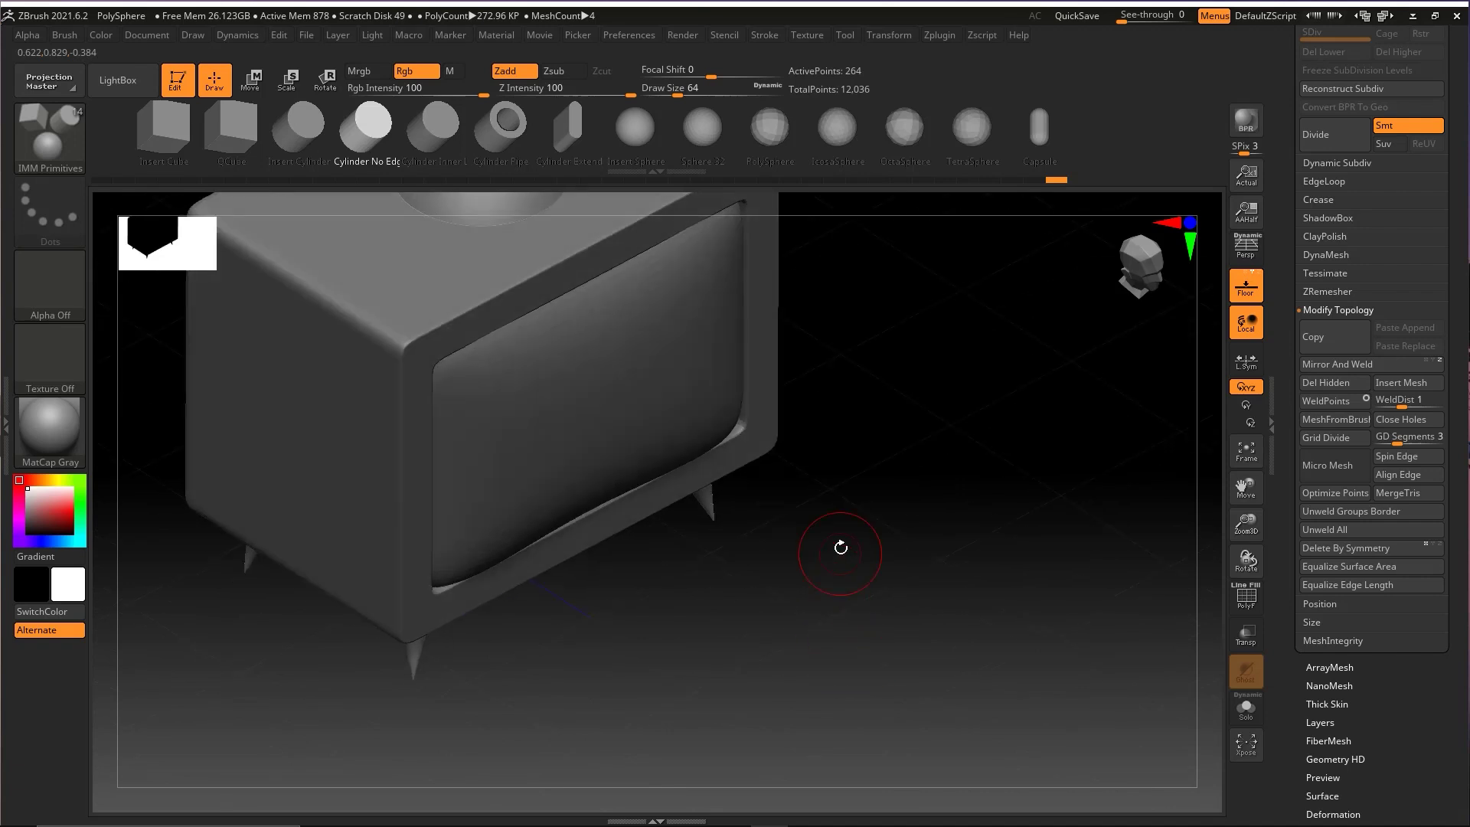
{"action": "left_click", "coordinate": [678, 427], "text": "alt"}
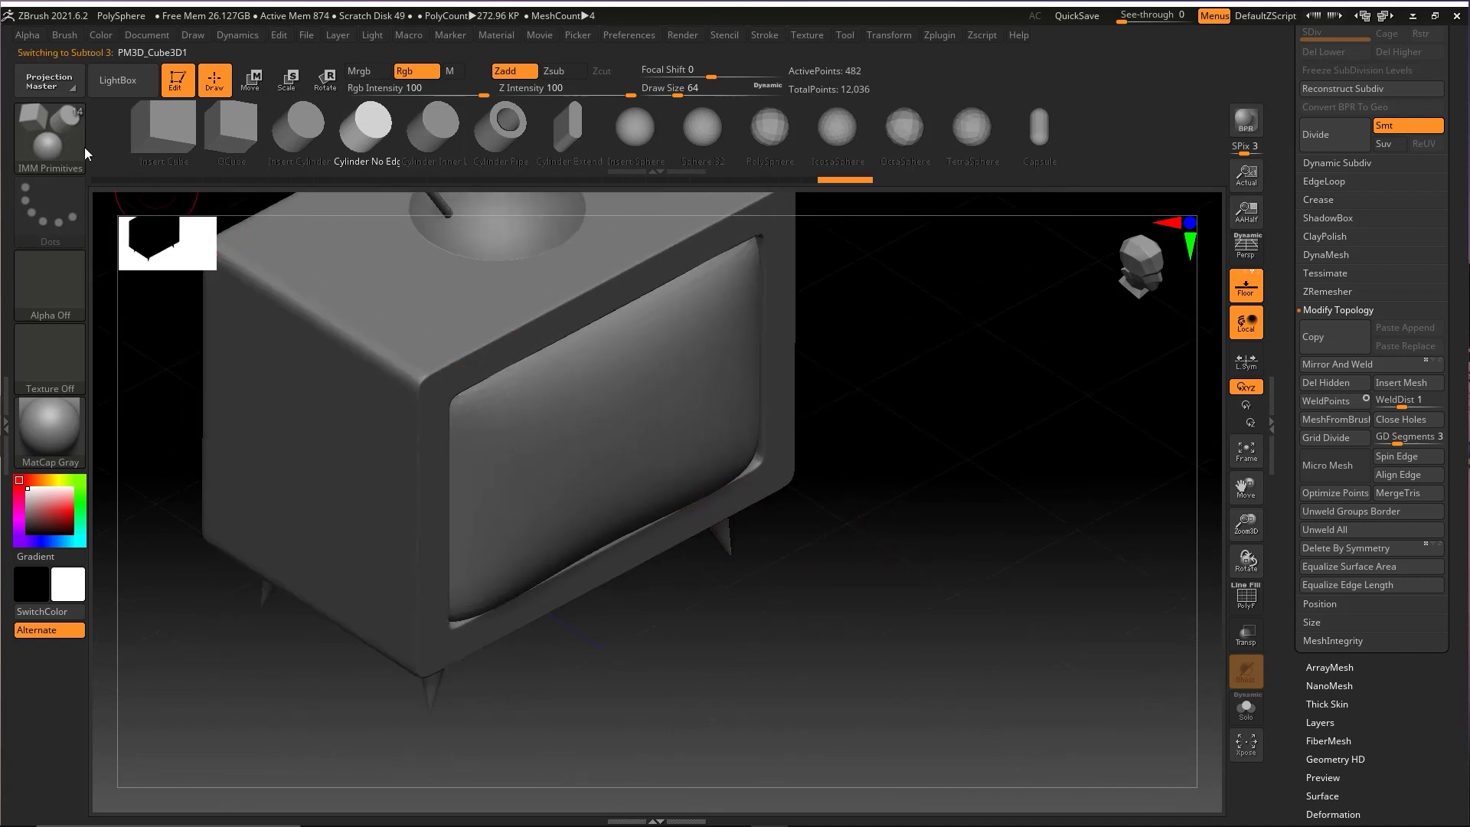
{"action": "left_click", "coordinate": [54, 137]}
{"action": "key", "text": "m"}
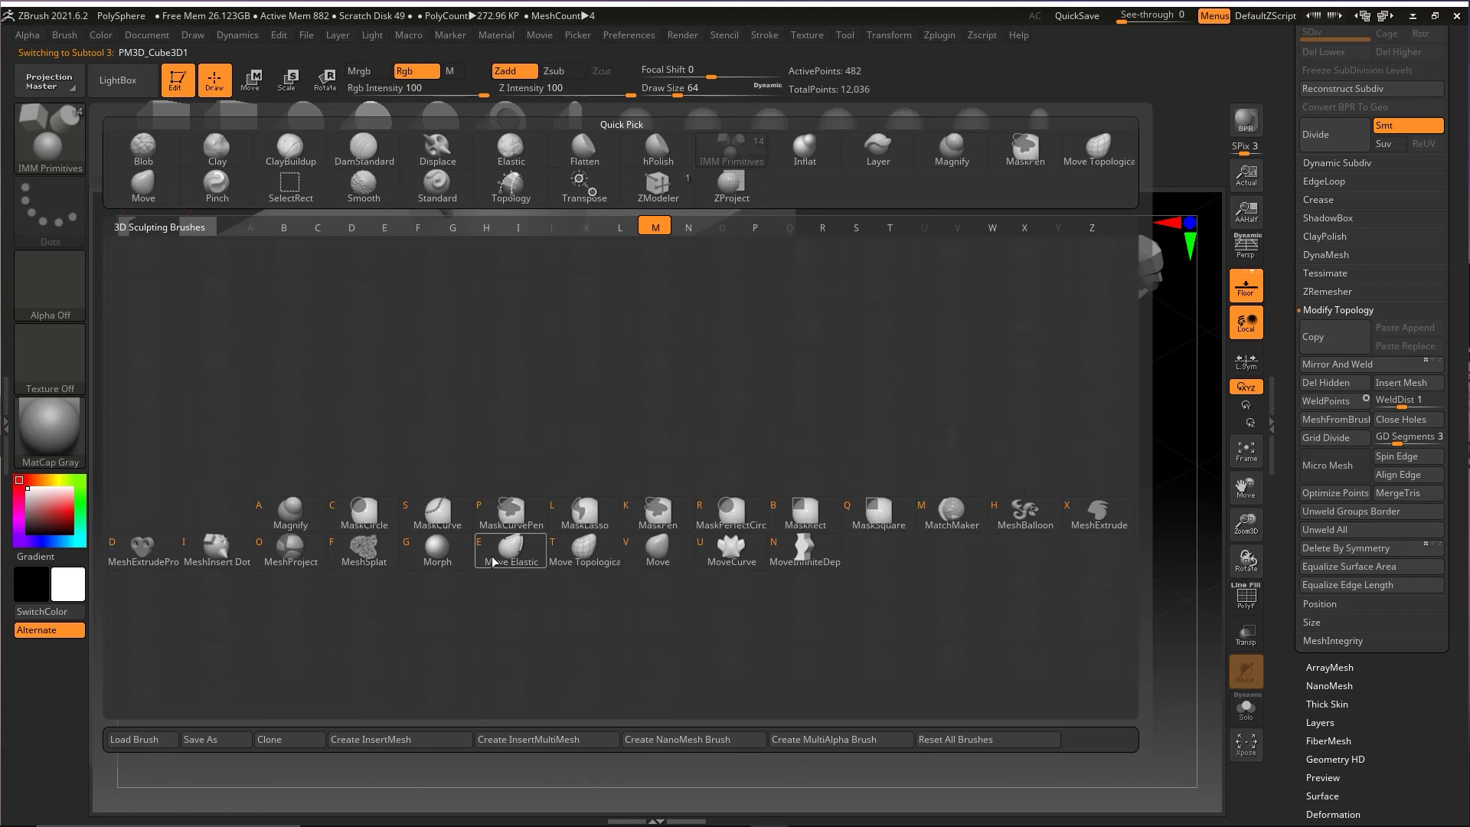
{"action": "left_click", "coordinate": [668, 563]}
{"action": "key", "text": "space"}
{"action": "mouse_move", "coordinate": [817, 492]}
{"action": "left_mouse_down"}
{"action": "mouse_move", "coordinate": [869, 464]}
{"action": "mouse_move", "coordinate": [909, 532]}
{"action": "mouse_move", "coordinate": [916, 452]}
{"action": "mouse_move", "coordinate": [558, 475]}
{"action": "left_mouse_up"}
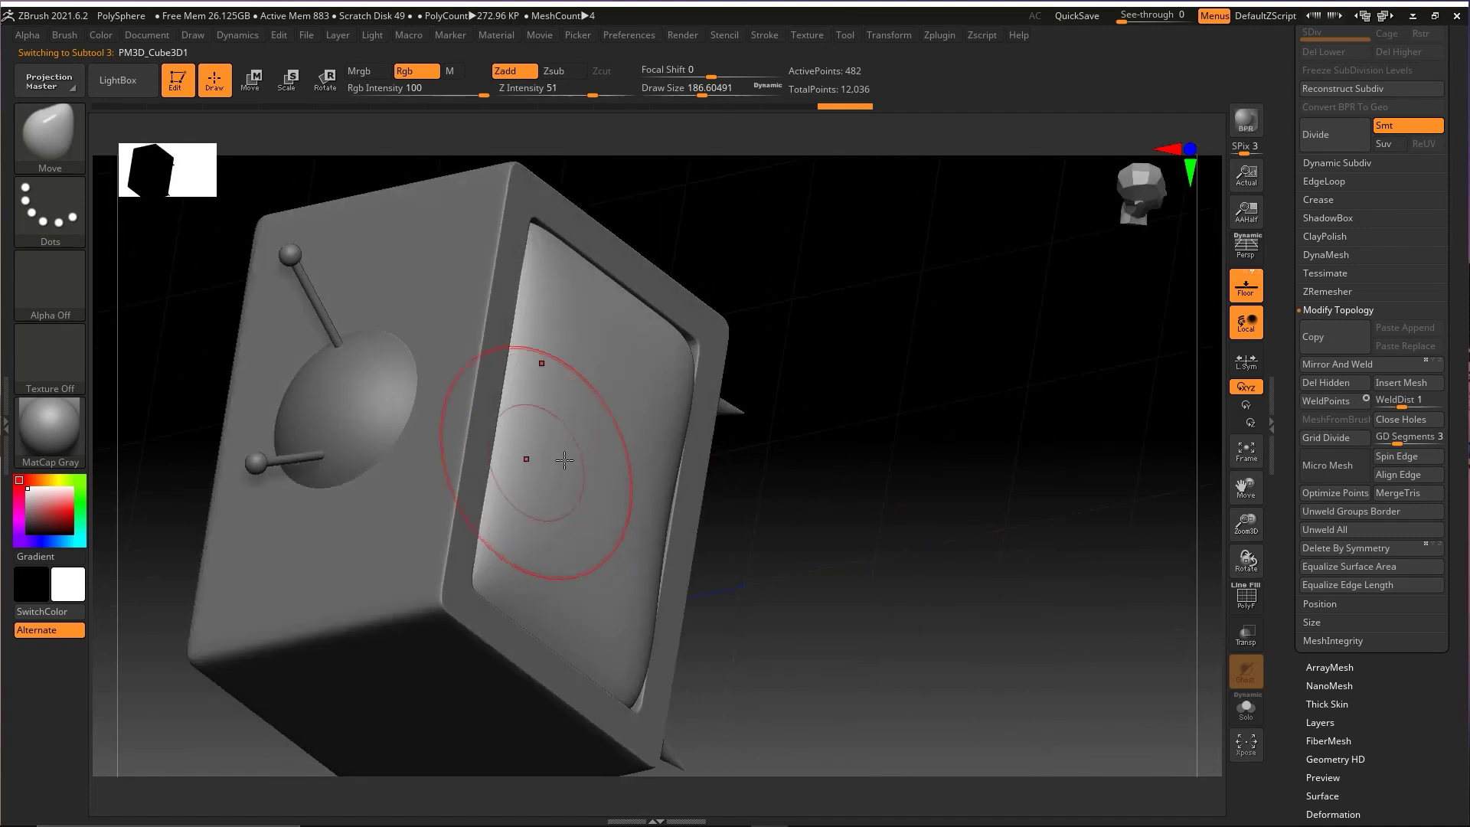
Step: Pull the middle of the screen outward with the Move brush to strengthen its bulge
{"action": "left_click_drag", "start_coordinate": [842, 519], "coordinate": [886, 528], "text": "alt"}
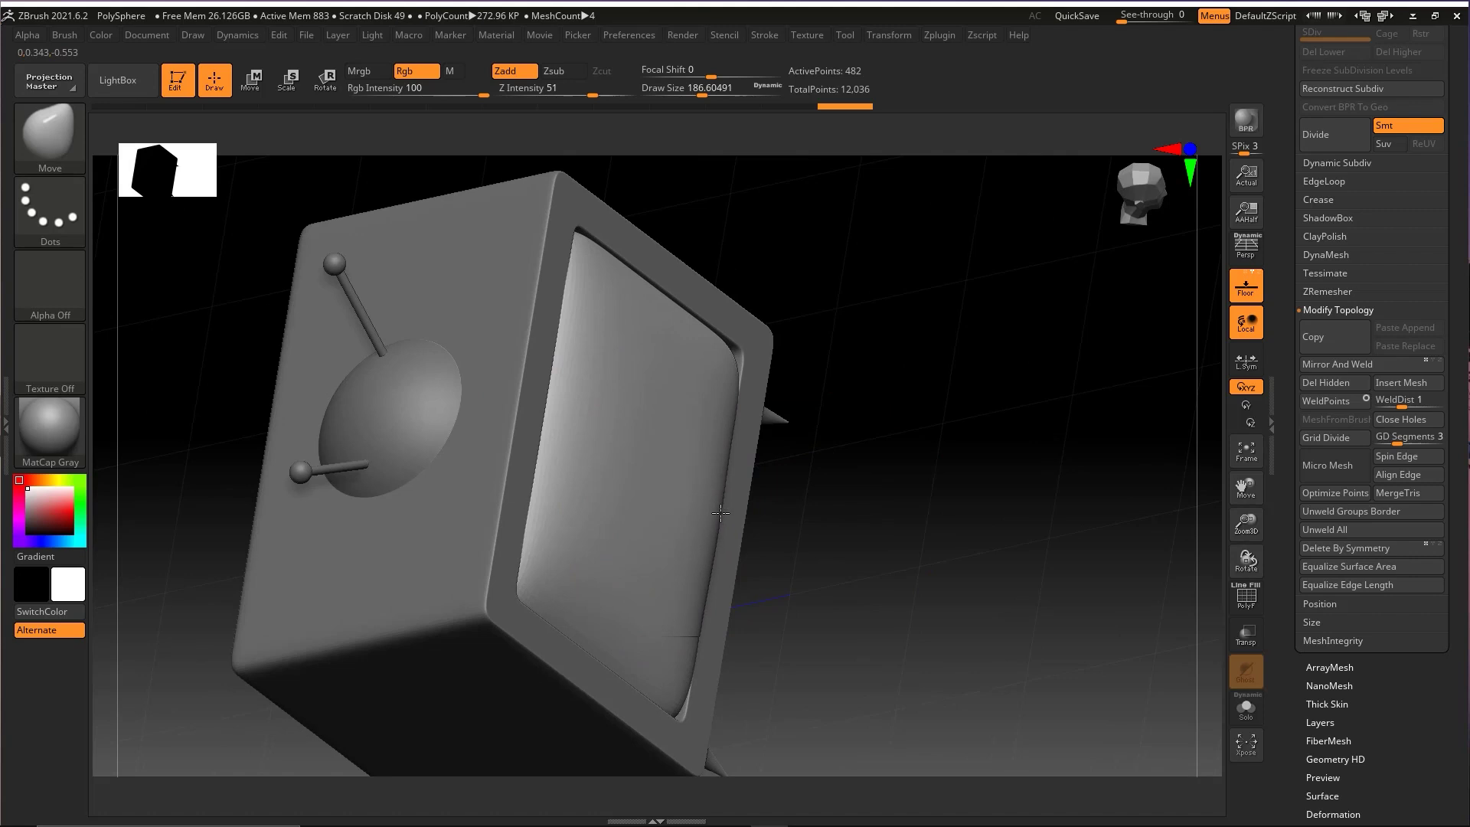
{"action": "left_click_drag", "start_coordinate": [732, 511], "coordinate": [640, 434]}
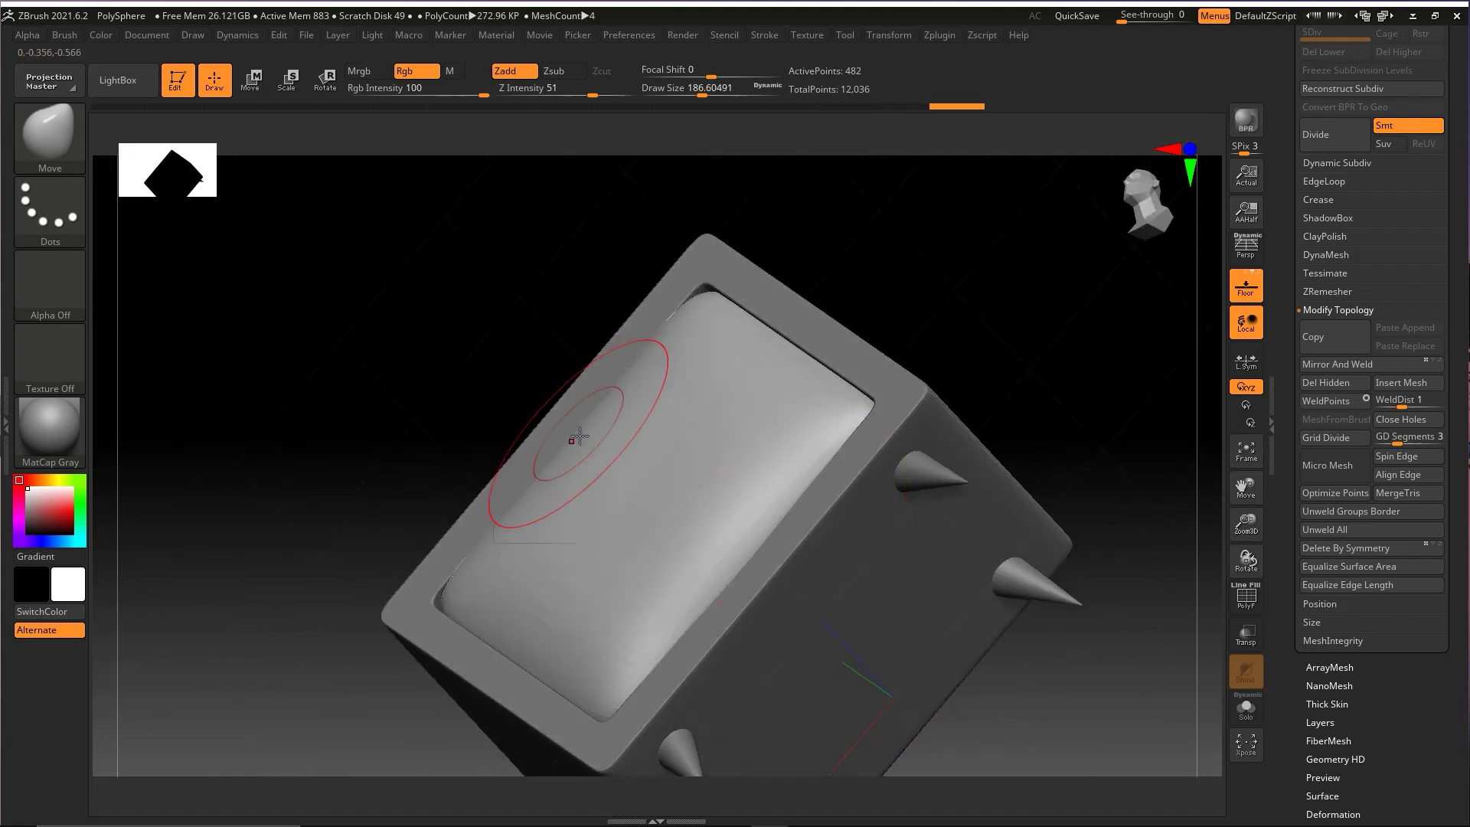
{"action": "mouse_move", "coordinate": [498, 398]}
{"action": "left_mouse_down"}
{"action": "mouse_move", "coordinate": [482, 384]}
{"action": "mouse_move", "coordinate": [655, 571]}
{"action": "mouse_move", "coordinate": [840, 440]}
{"action": "mouse_move", "coordinate": [885, 515]}
{"action": "left_mouse_up"}
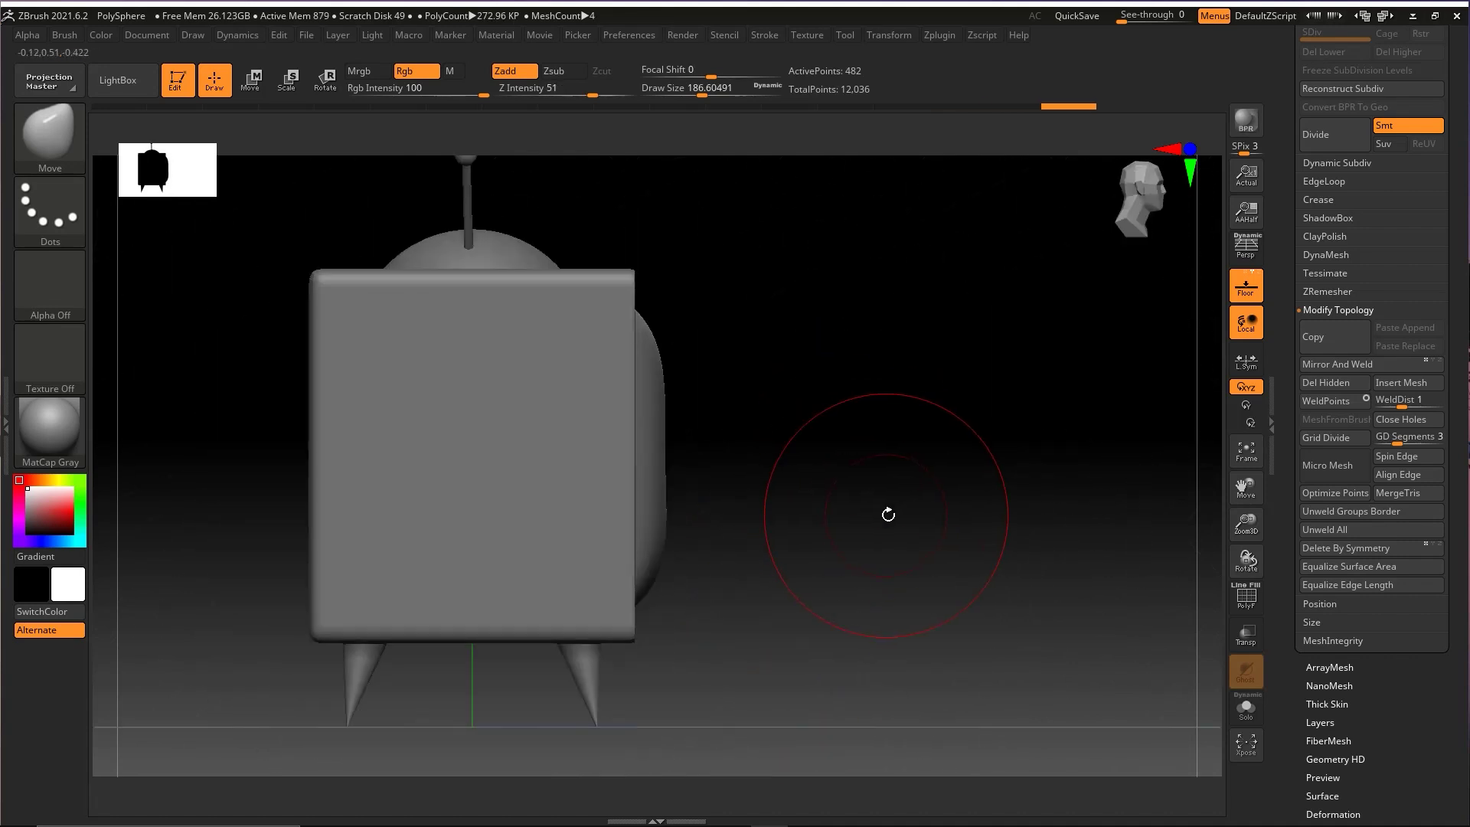
{"action": "mouse_move", "coordinate": [774, 459]}
{"action": "left_mouse_down", "text": "shift"}
{"action": "mouse_move", "coordinate": [934, 531]}
{"action": "mouse_move", "coordinate": [1057, 495]}
{"action": "mouse_move", "coordinate": [738, 372]}
{"action": "left_mouse_up", "text": "shift"}
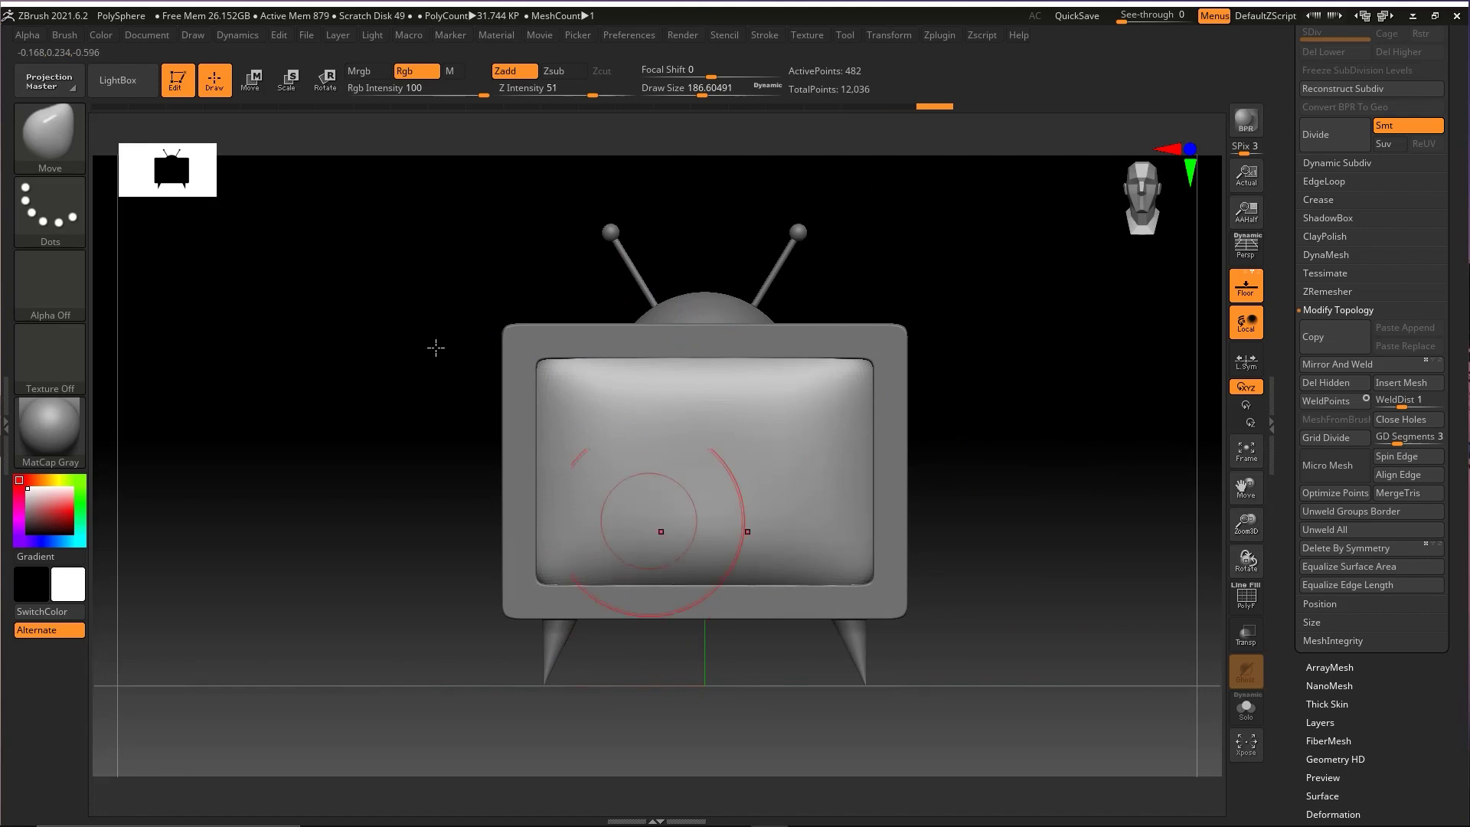
Step: Reselect the Move brush and set its draw size to about 101
{"action": "left_click", "coordinate": [49, 134]}
{"action": "key", "text": "m"}
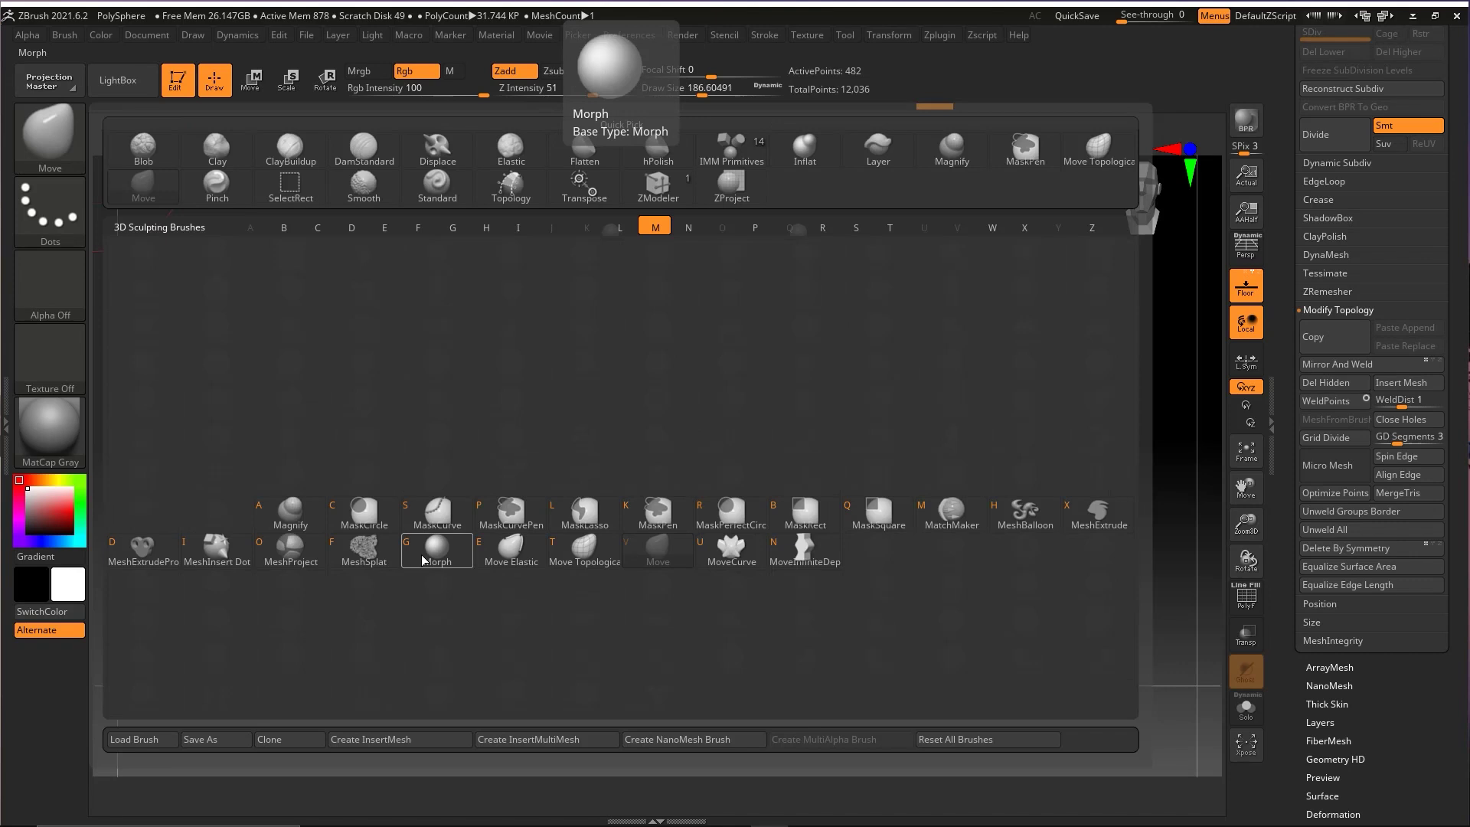
{"action": "left_click", "coordinate": [683, 552]}
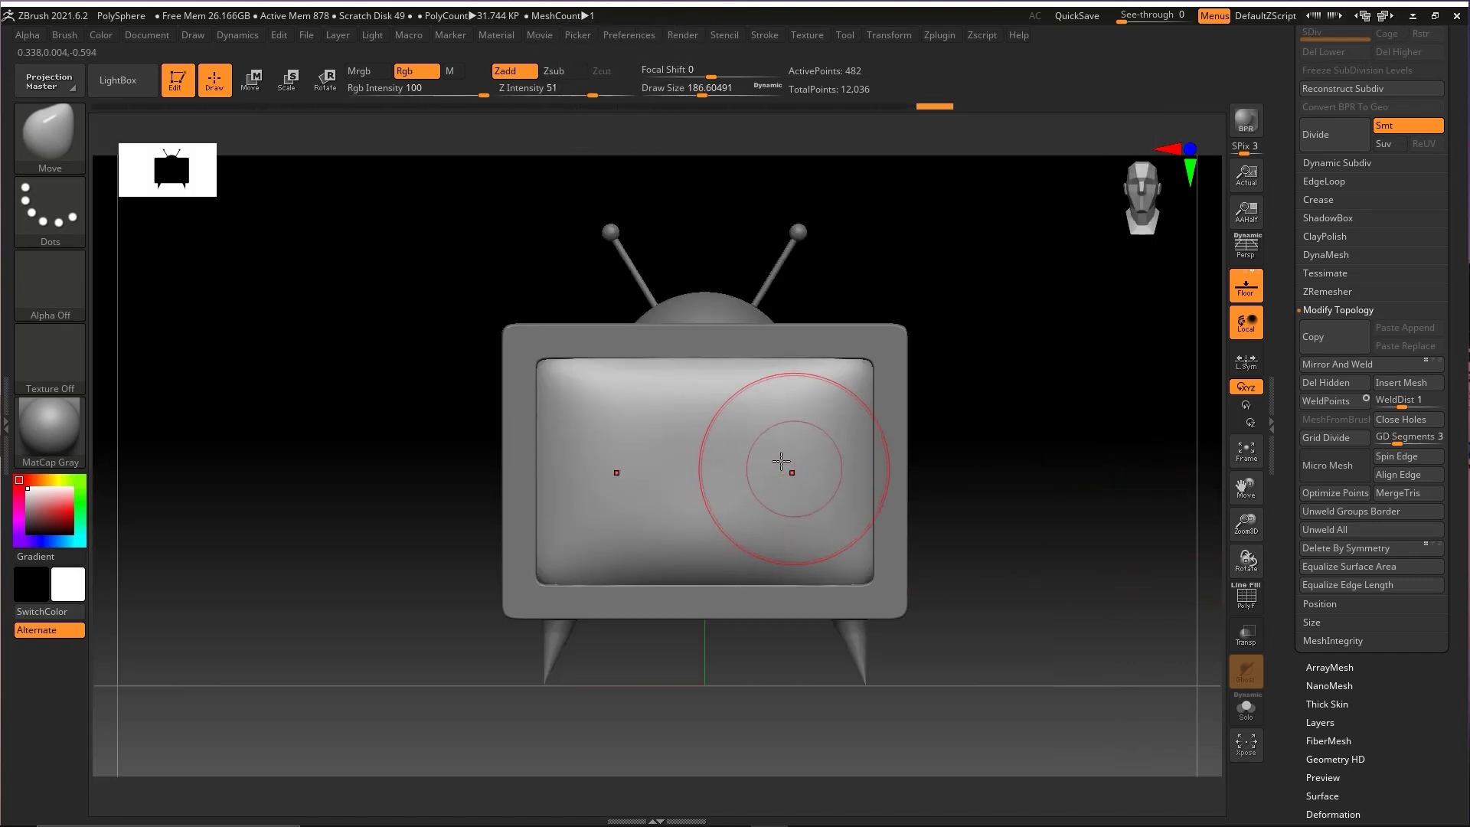
{"action": "mouse_move", "coordinate": [958, 442]}
{"action": "left_mouse_down"}
{"action": "mouse_move", "coordinate": [929, 430]}
{"action": "mouse_move", "coordinate": [582, 440]}
{"action": "left_mouse_up"}
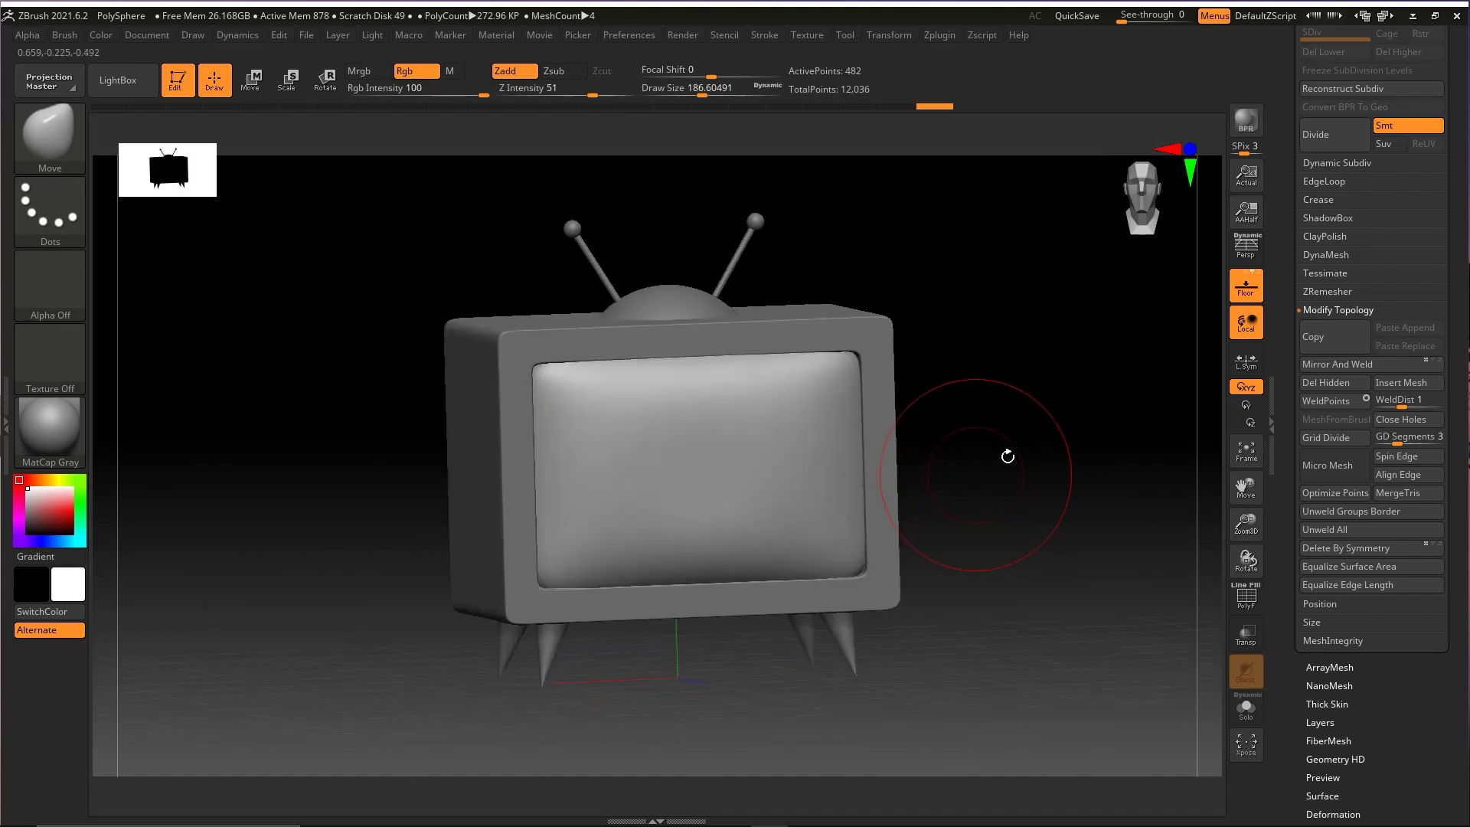
{"action": "key", "text": "space"}
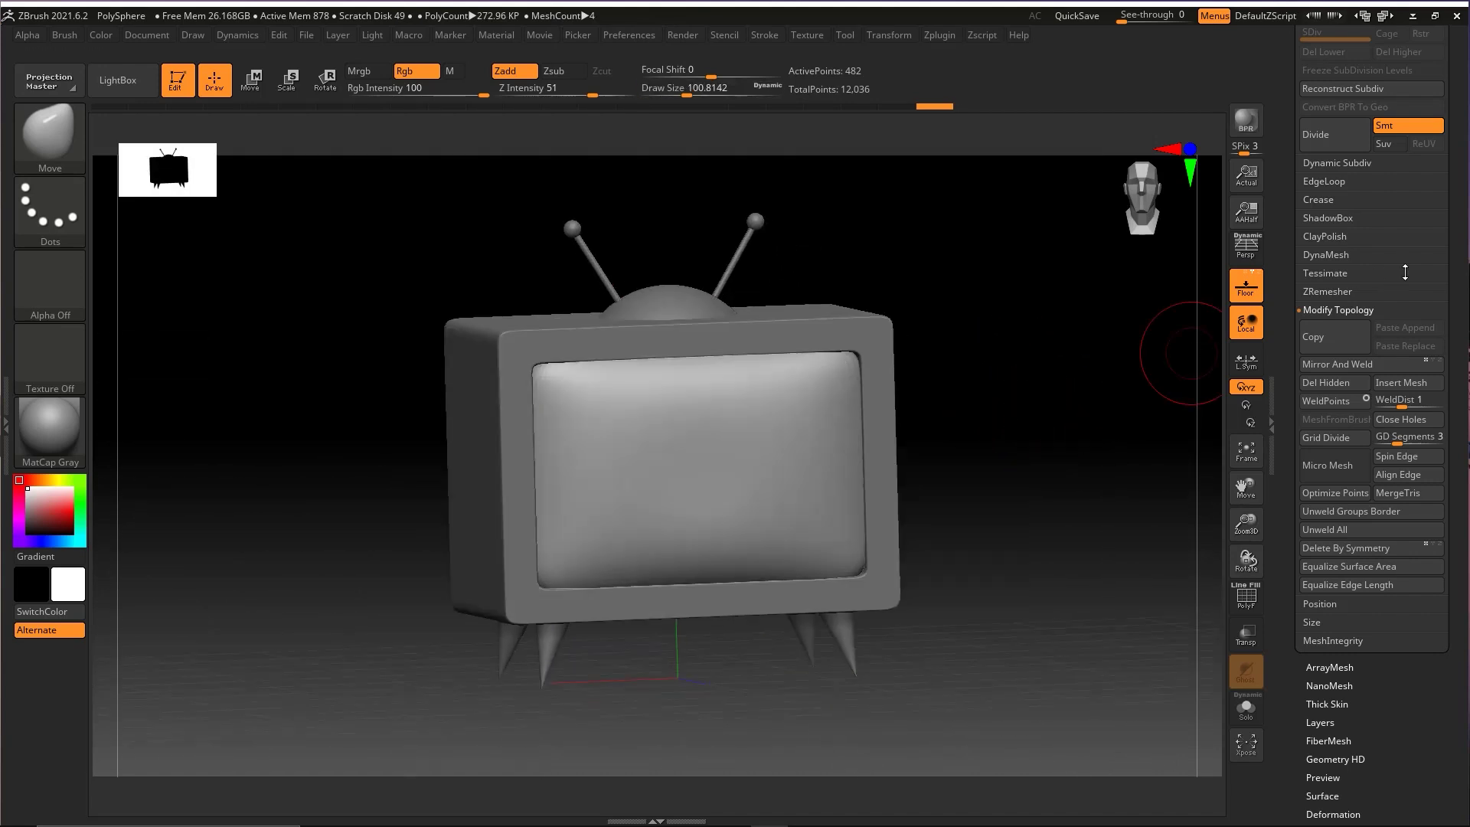
Step: Make the television box the active subtool and bring its entry in the subtool list into view
{"action": "scroll", "coordinate": [1449, 307], "scroll_direction": "up", "scroll_amount": 1}
{"action": "left_click_drag", "start_coordinate": [991, 489], "coordinate": [992, 507]}
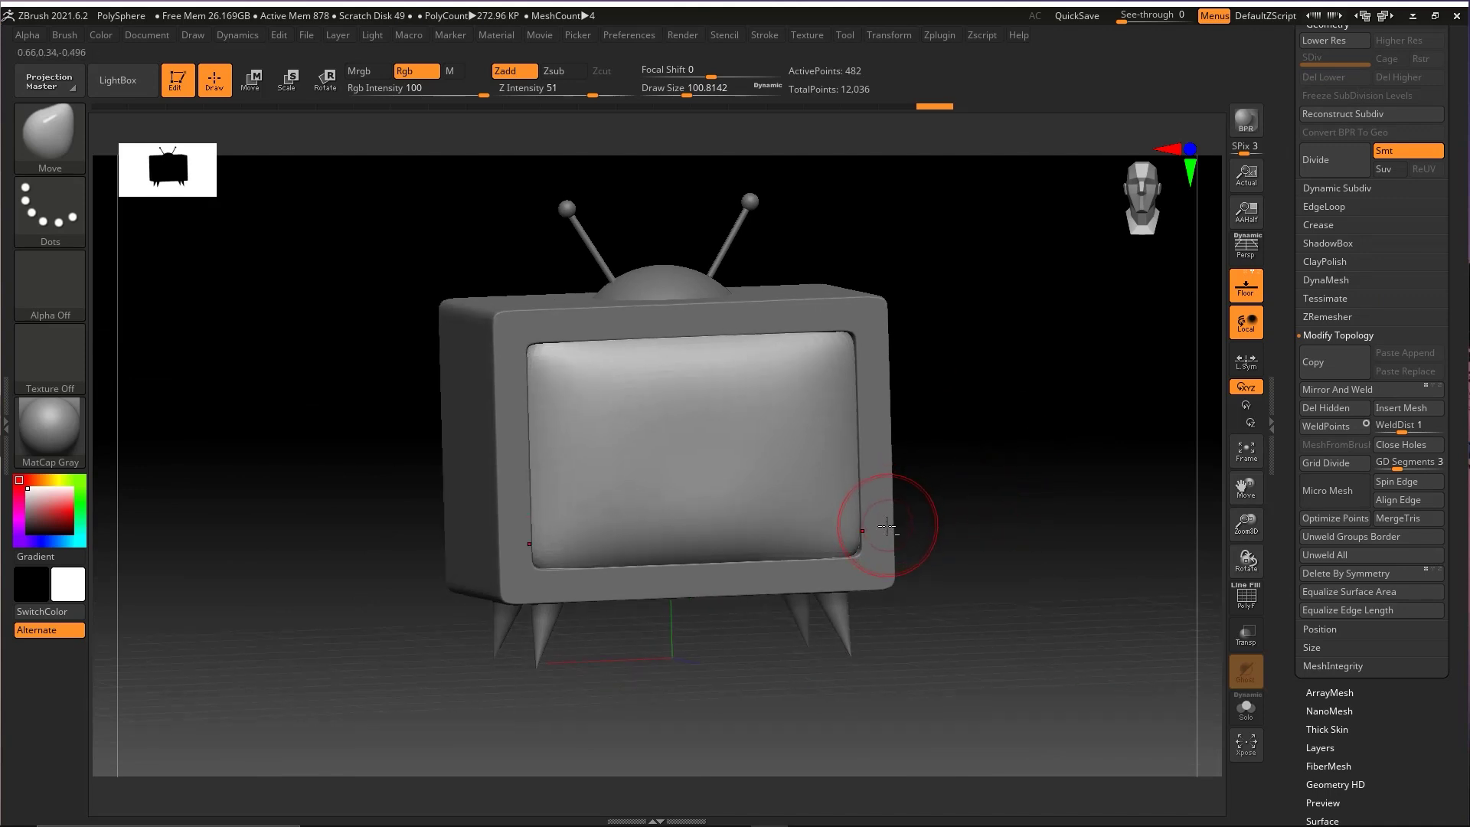
{"action": "left_click", "coordinate": [887, 526], "text": "alt"}
{"action": "scroll", "coordinate": [1371, 345], "scroll_direction": "up", "scroll_amount": 10}
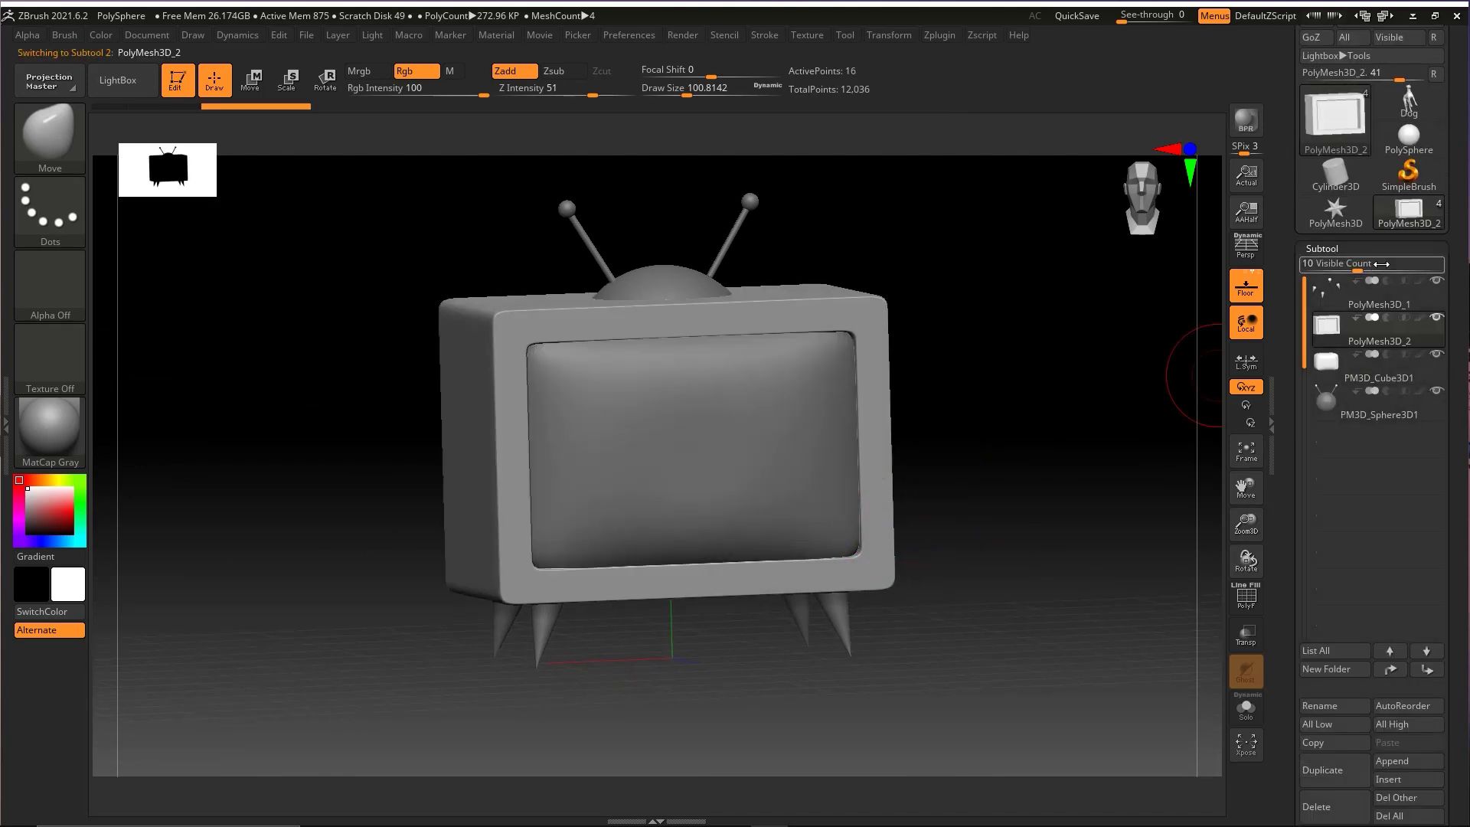
Step: Choose the Cylinder No Edge primitive of the IMM Primitives brush and face the television frame below the screen
{"action": "mouse_move", "coordinate": [1053, 490]}
{"action": "left_mouse_down"}
{"action": "mouse_move", "coordinate": [1010, 486]}
{"action": "mouse_move", "coordinate": [1032, 508]}
{"action": "left_mouse_up"}
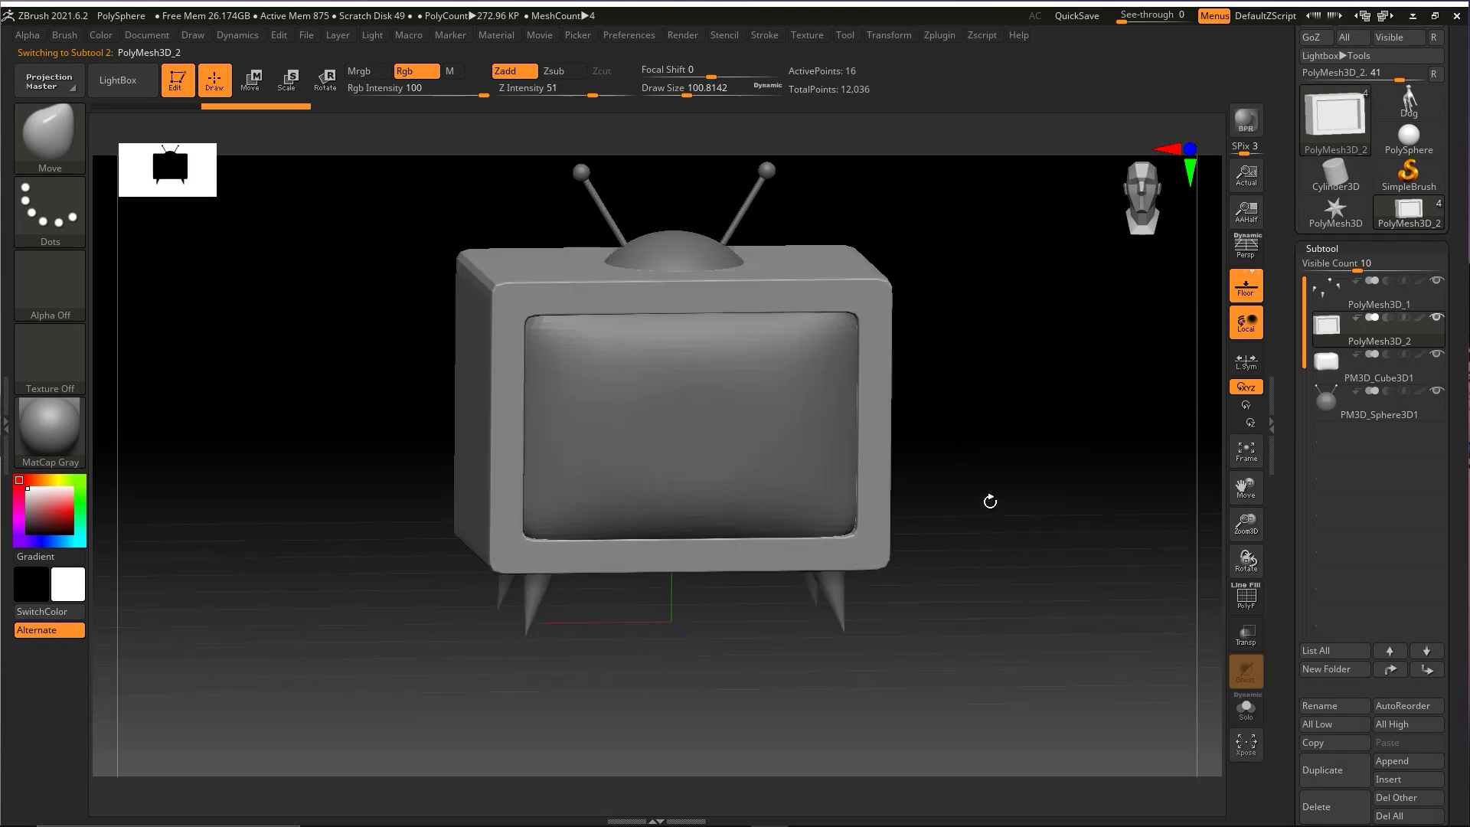
{"action": "key", "text": "b"}
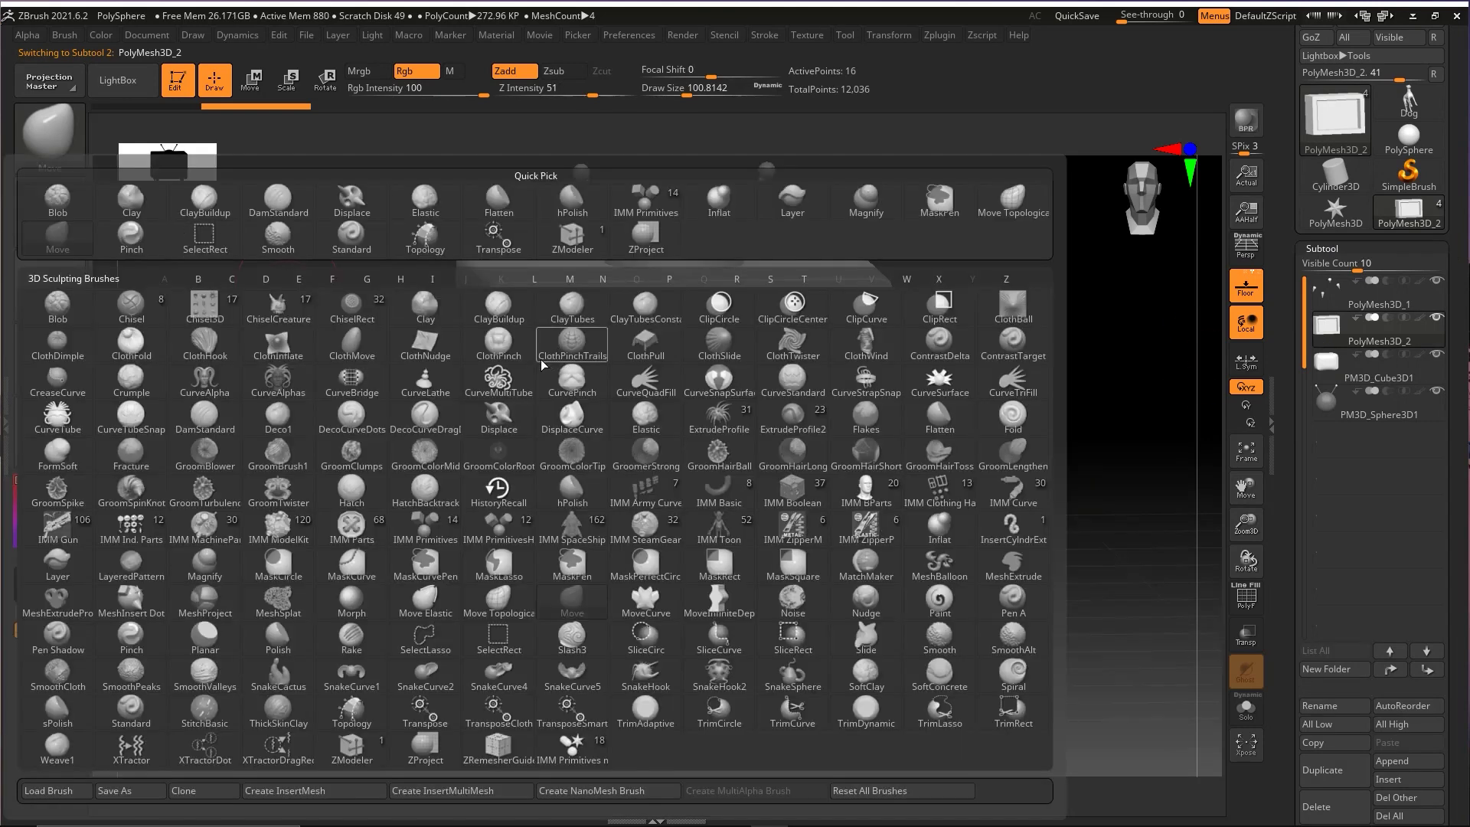
{"action": "key", "text": "i"}
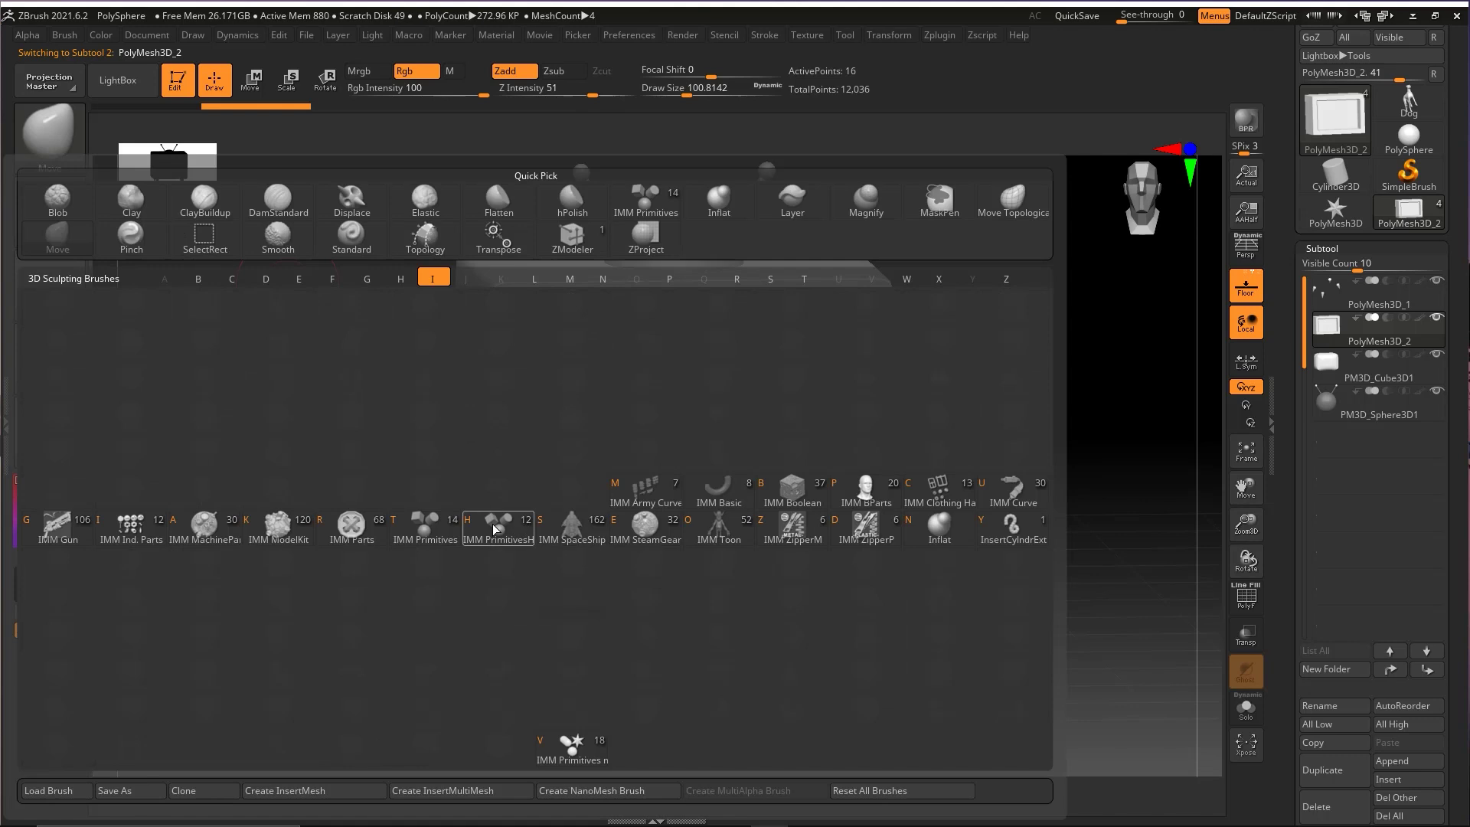
{"action": "left_click", "coordinate": [434, 539]}
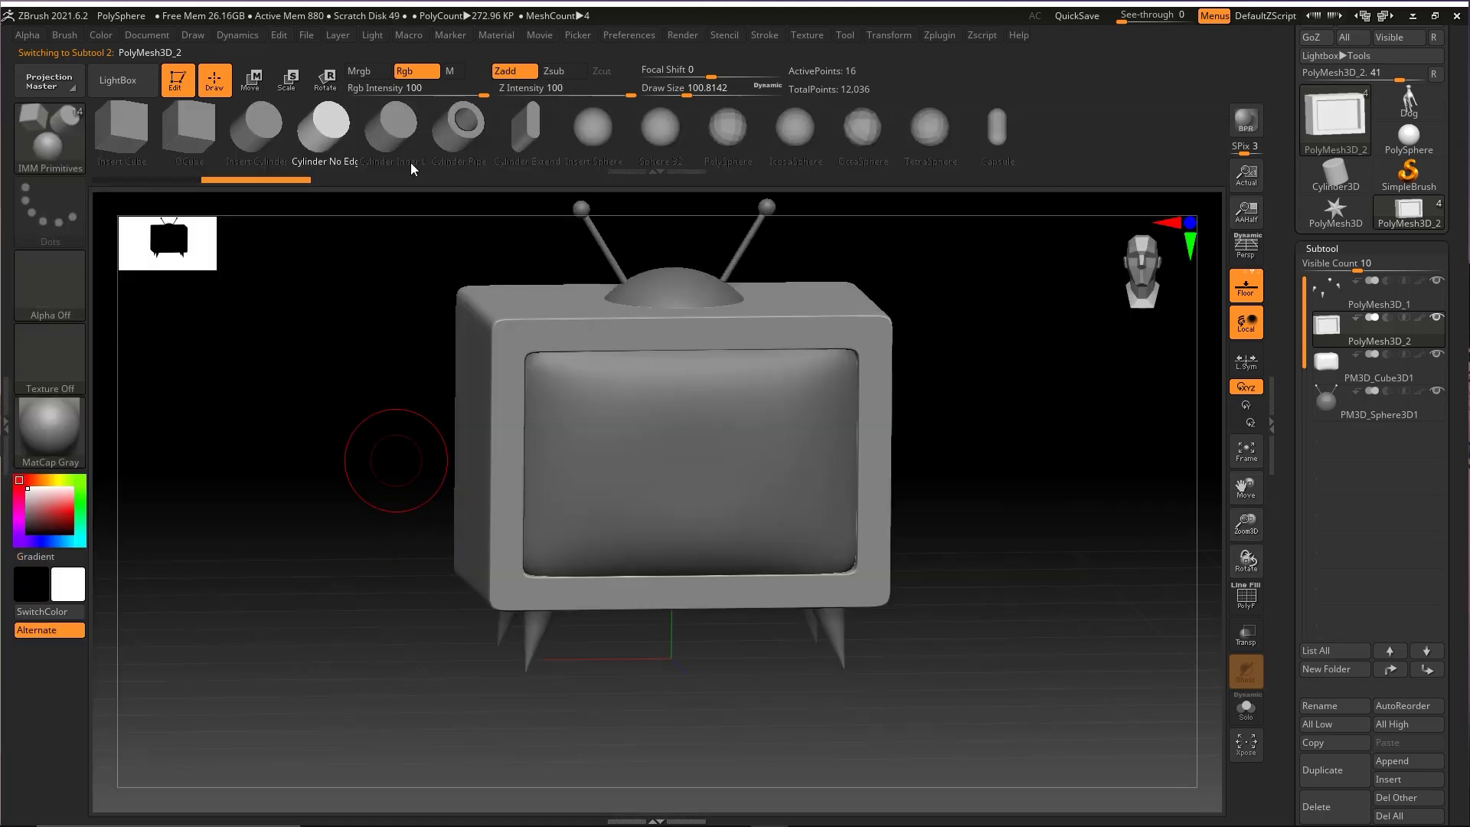
{"action": "left_click_drag", "start_coordinate": [1045, 392], "coordinate": [680, 602]}
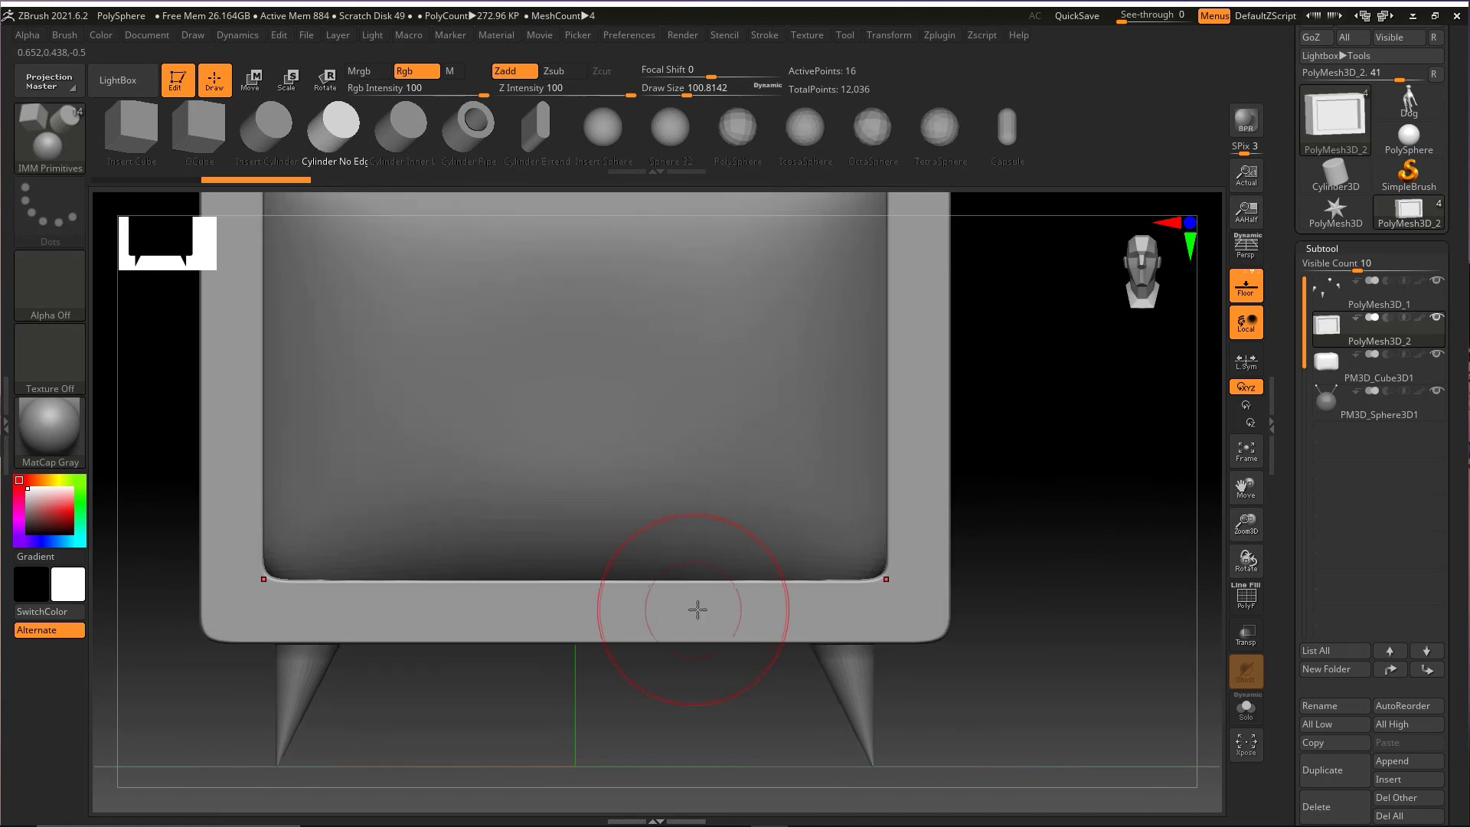
{"action": "key", "text": "ctrl+shift"}
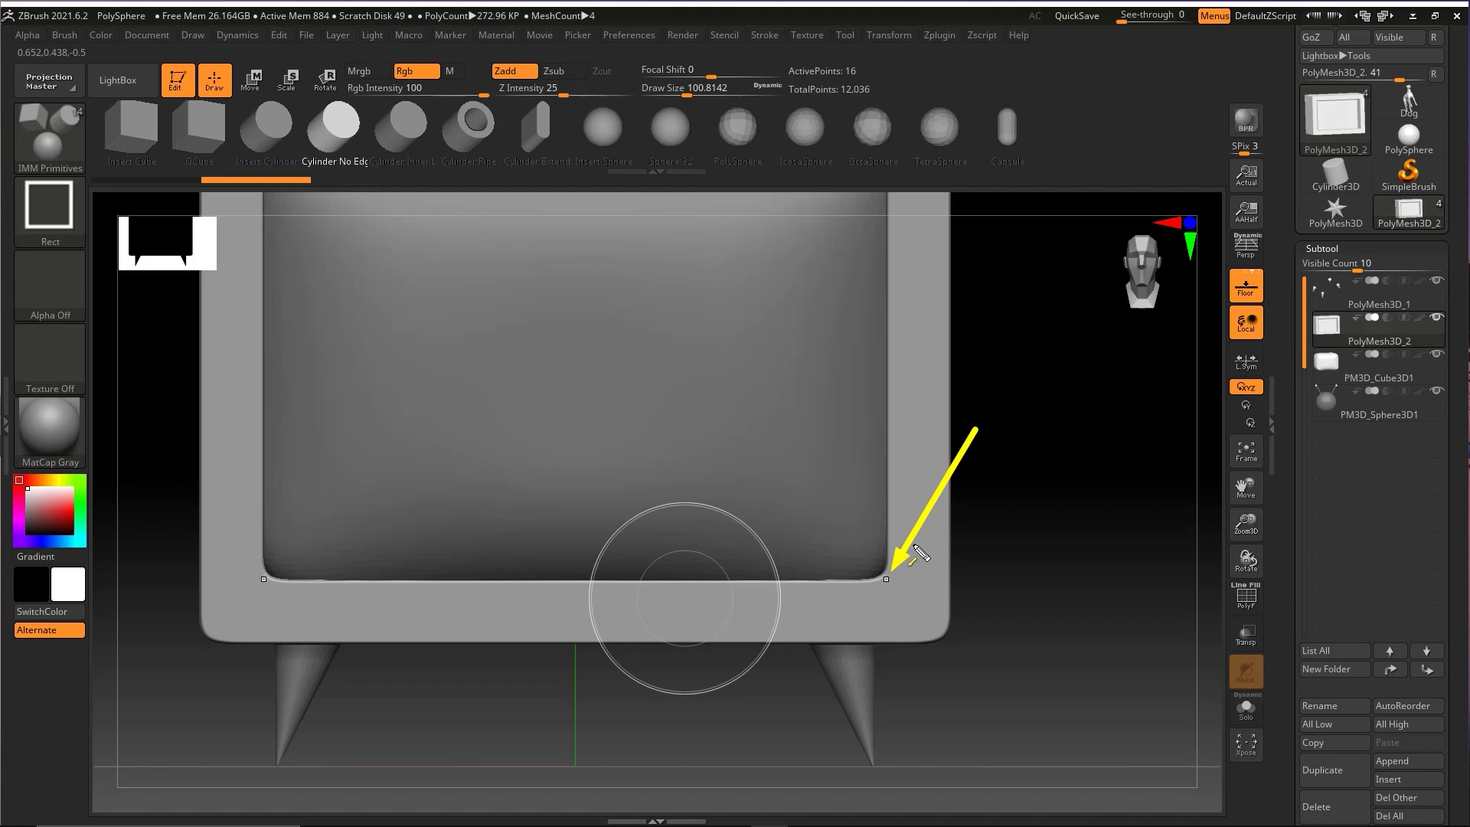
{"action": "key", "text": "Escape"}
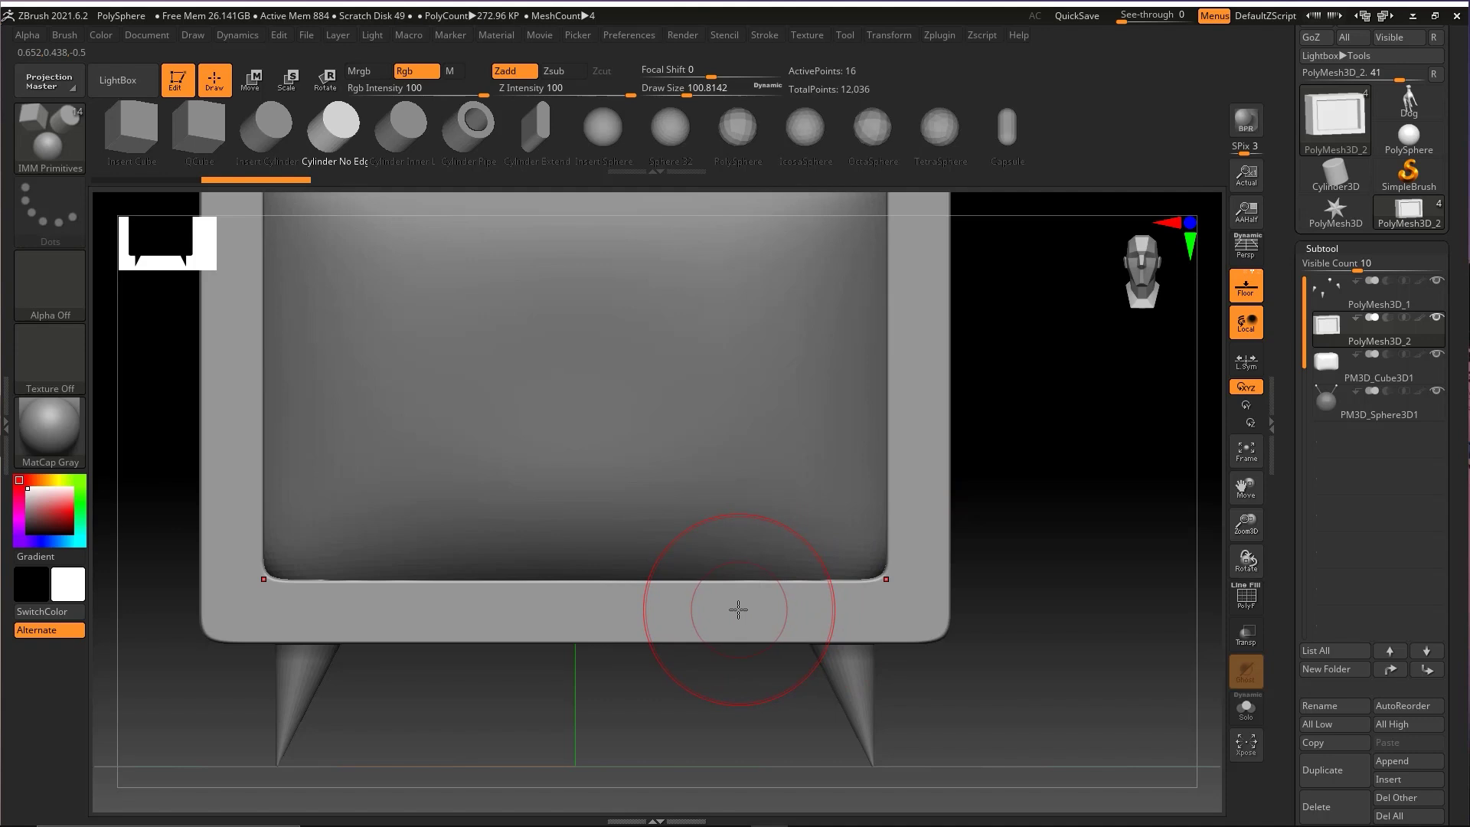
Step: Insert a single unmirrored cylinder as a knob on the frame below the screen and adjust its depth
{"action": "key", "text": "ctrl+d"}
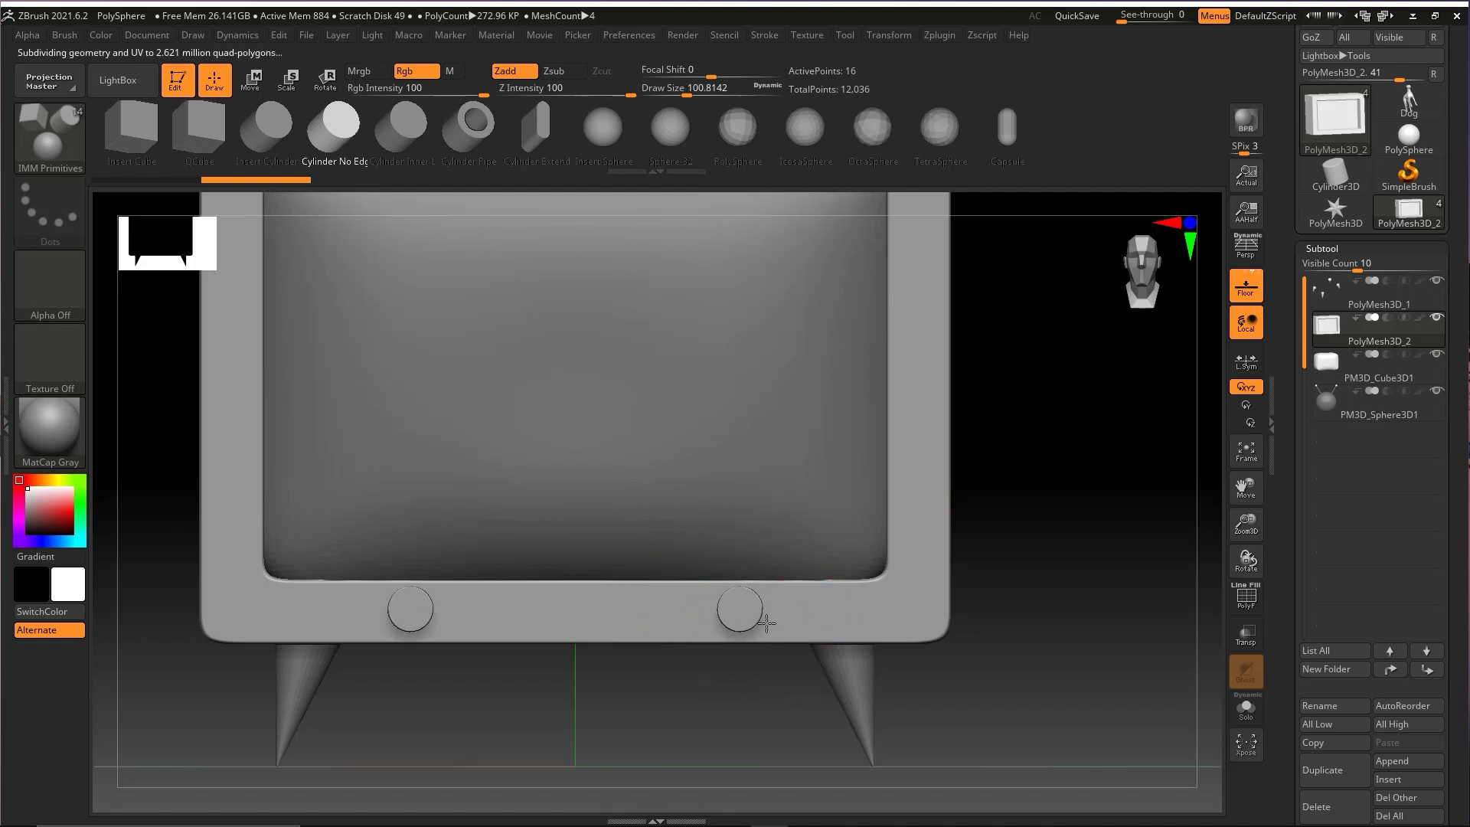
{"action": "key", "text": "ctrl+z"}
{"action": "mouse_move", "coordinate": [745, 640]}
{"action": "right_mouse_down"}
{"action": "mouse_move", "coordinate": [973, 663]}
{"action": "mouse_move", "coordinate": [728, 620]}
{"action": "right_mouse_up"}
{"action": "key", "text": "e"}
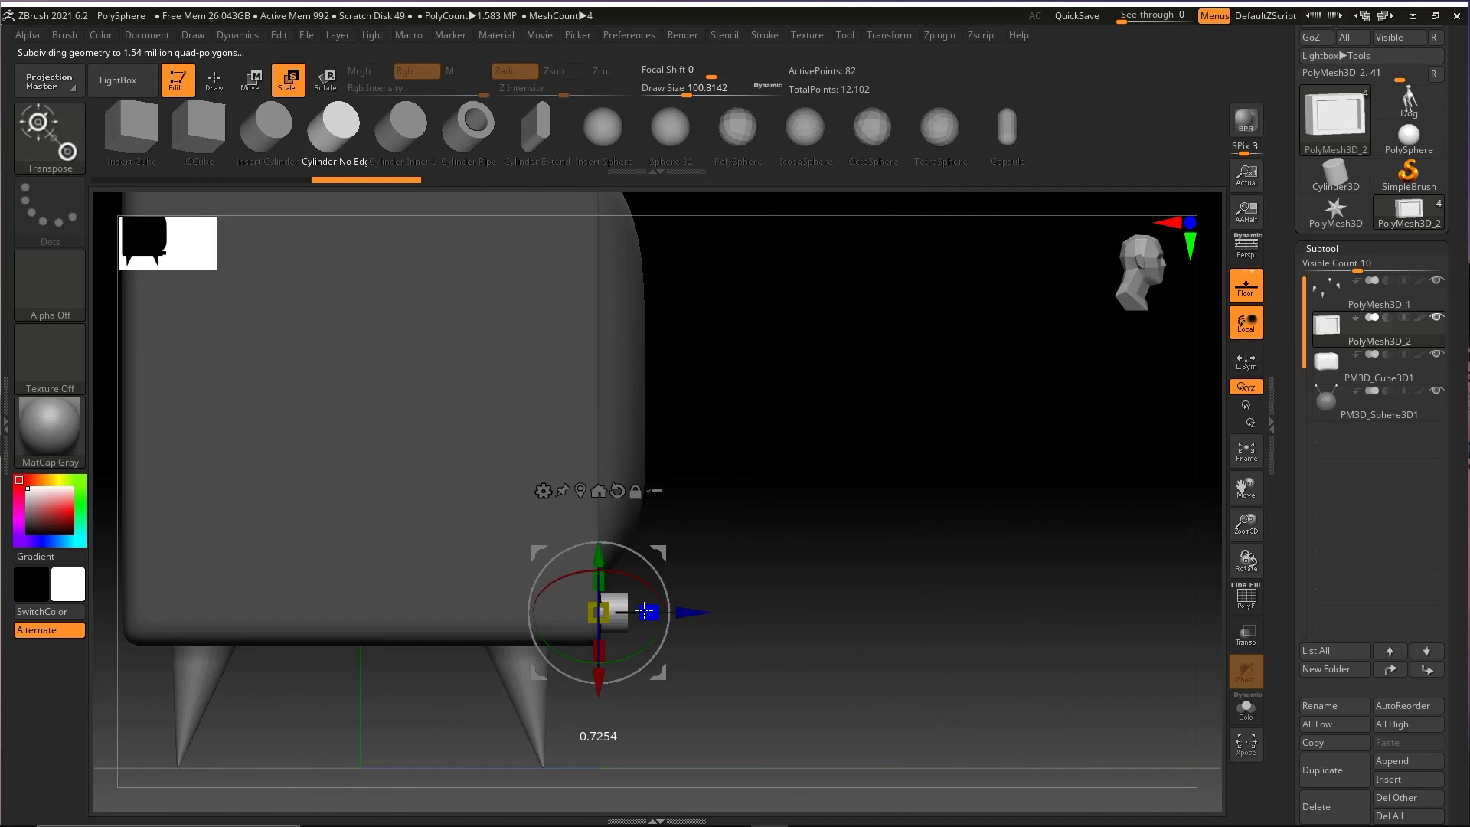
{"action": "left_click_drag", "start_coordinate": [652, 613], "coordinate": [699, 621]}
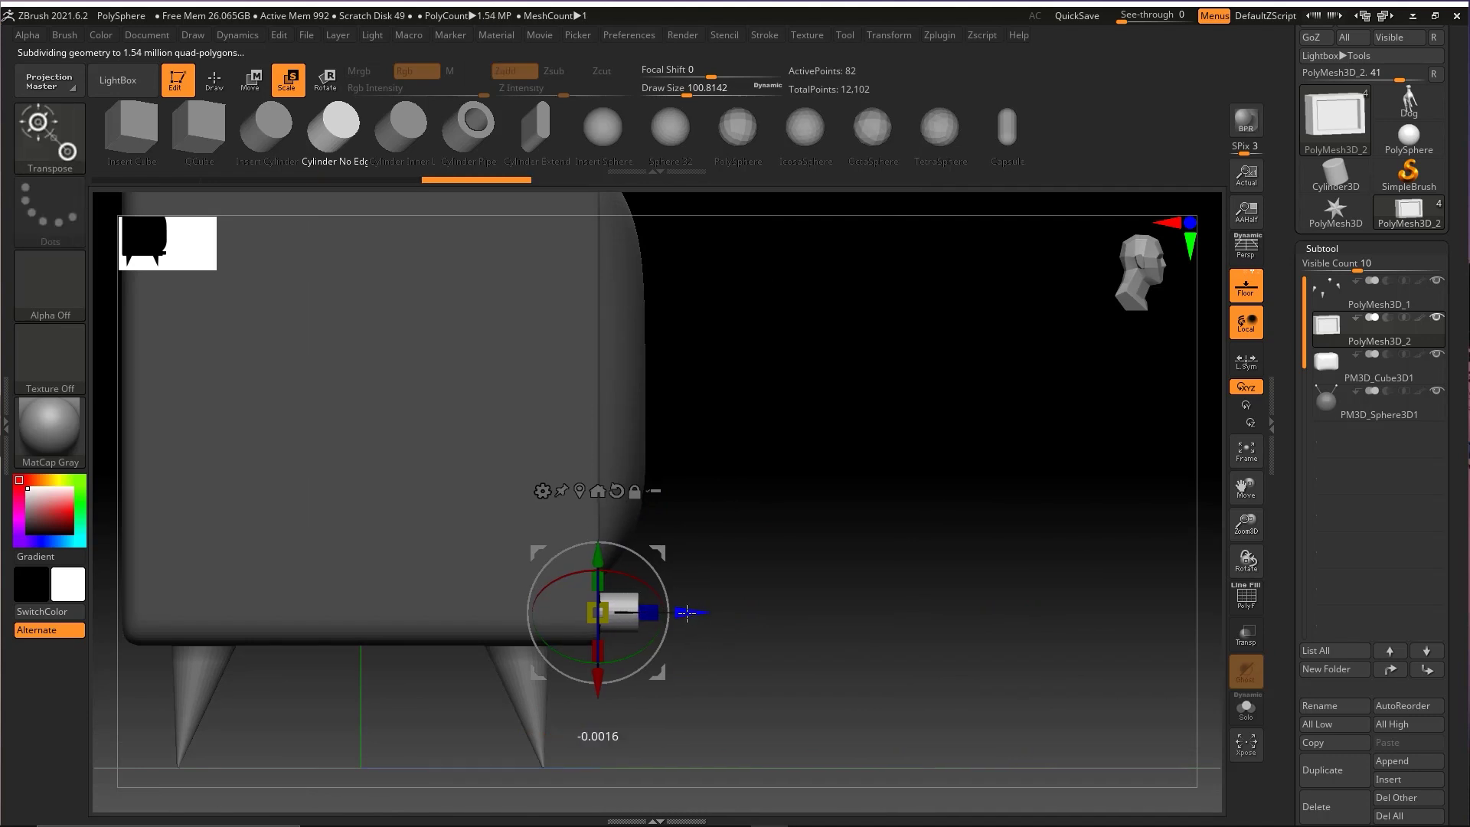
Step: Separate the cylinder knob from the television box into its own subtool with Split Masked Points
{"action": "key", "text": "q"}
{"action": "mouse_move", "coordinate": [771, 611]}
{"action": "right_mouse_down"}
{"action": "mouse_move", "coordinate": [1012, 584]}
{"action": "mouse_move", "coordinate": [1002, 592]}
{"action": "right_mouse_up"}
{"action": "key", "text": "ctrl+shift+a"}
{"action": "mouse_move", "coordinate": [905, 467]}
{"action": "left_mouse_down"}
{"action": "mouse_move", "coordinate": [329, 124]}
{"action": "mouse_move", "coordinate": [769, 143]}
{"action": "mouse_move", "coordinate": [498, 387]}
{"action": "mouse_move", "coordinate": [728, 630]}
{"action": "mouse_move", "coordinate": [643, 599]}
{"action": "mouse_move", "coordinate": [1257, 294]}
{"action": "mouse_move", "coordinate": [1332, 345]}
{"action": "mouse_move", "coordinate": [1316, 322]}
{"action": "mouse_move", "coordinate": [648, 609]}
{"action": "mouse_move", "coordinate": [680, 579]}
{"action": "left_mouse_up"}
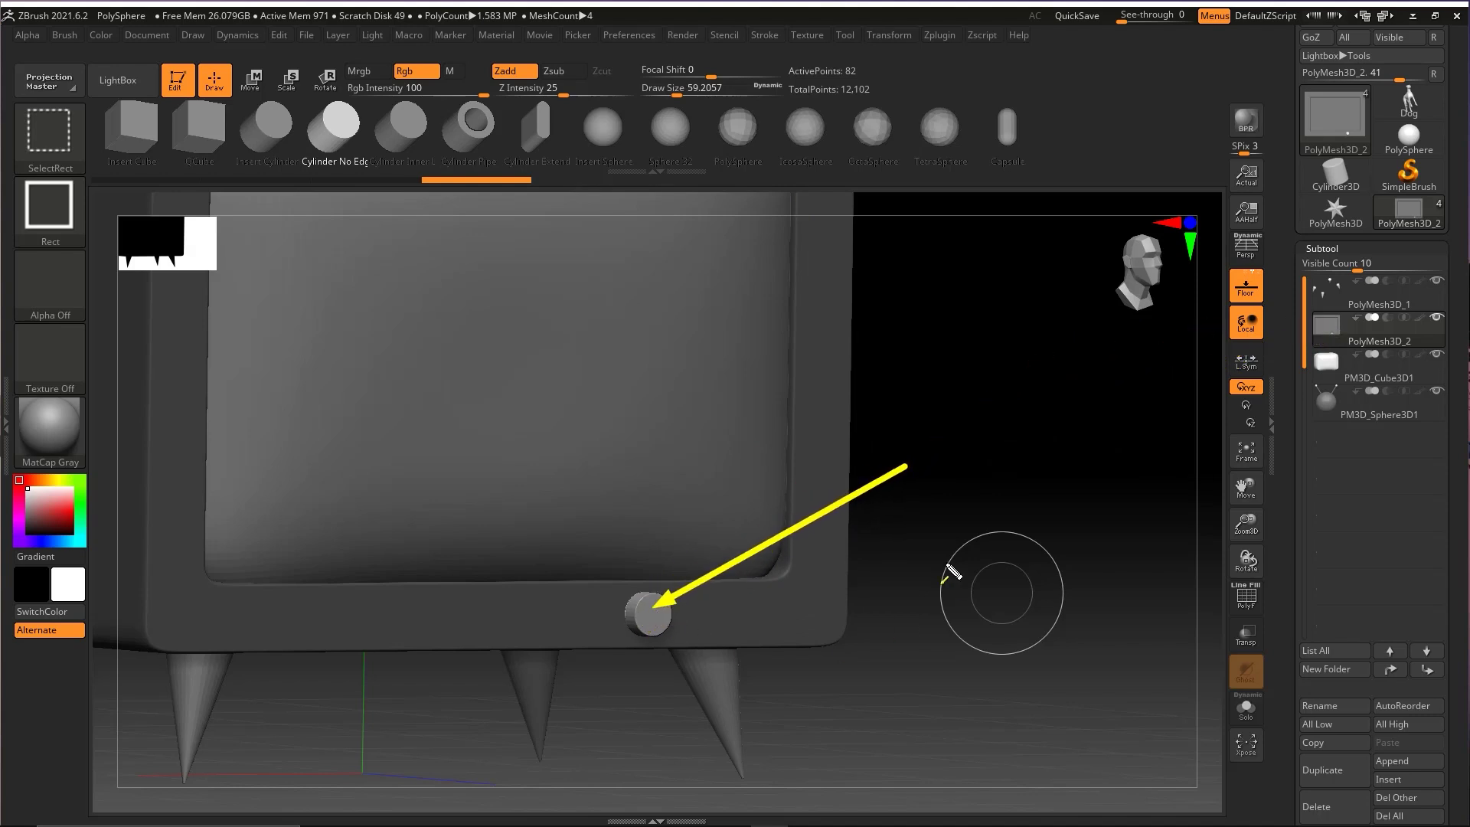
{"action": "key", "text": "Escape"}
{"action": "left_click_drag", "start_coordinate": [1460, 500], "coordinate": [1453, 278]}
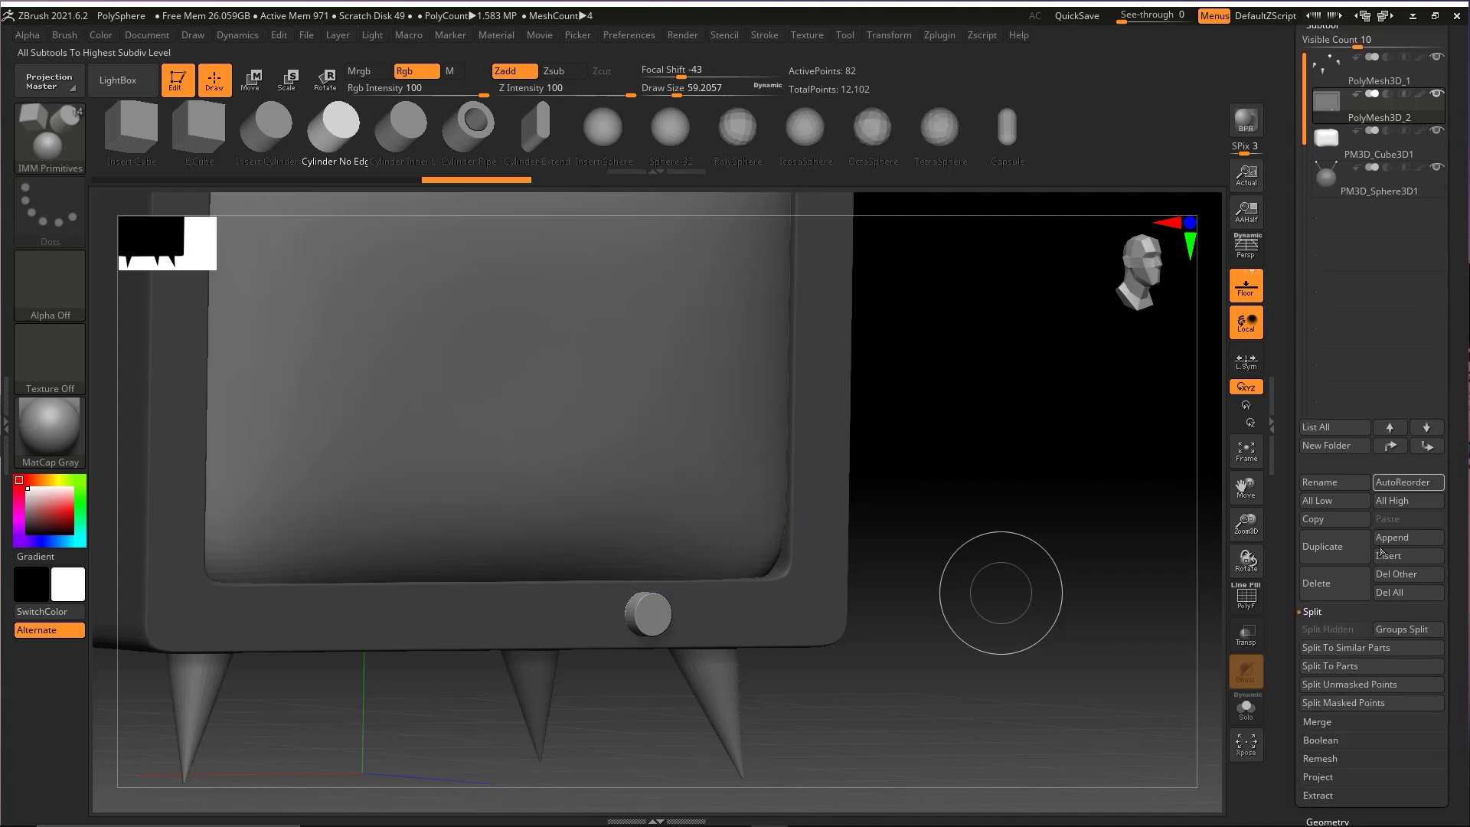
{"action": "left_click", "coordinate": [1344, 701]}
Step: Move the knob along the lower frame toward its right end and duplicate it so two knobs sit side by side
{"action": "mouse_move", "coordinate": [925, 502]}
{"action": "left_mouse_down"}
{"action": "mouse_move", "coordinate": [965, 517]}
{"action": "mouse_move", "coordinate": [954, 544]}
{"action": "left_mouse_up"}
{"action": "key", "text": "w"}
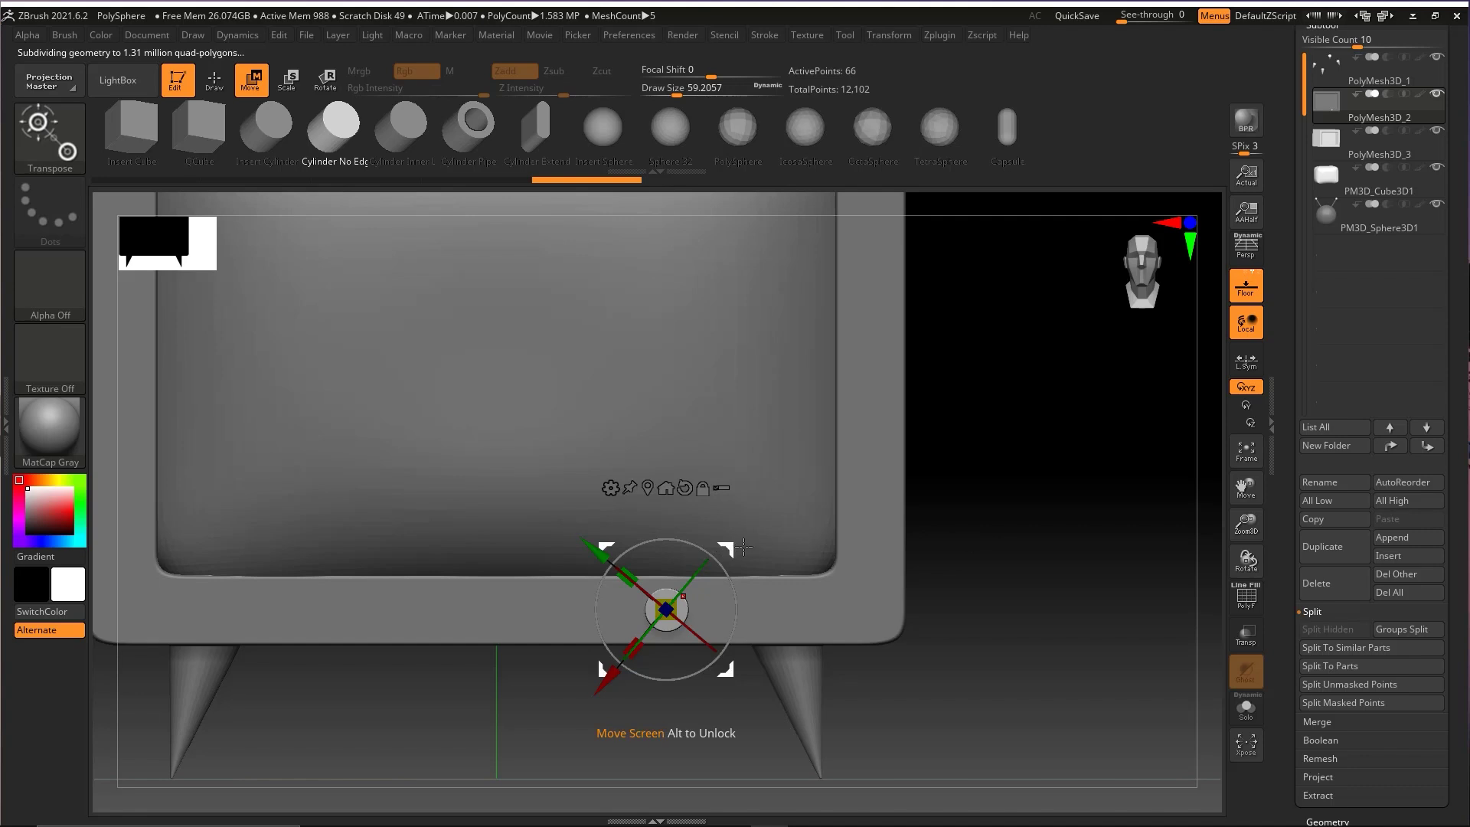
{"action": "mouse_move", "coordinate": [730, 543]}
{"action": "left_mouse_down", "text": "alt"}
{"action": "mouse_move", "coordinate": [763, 545]}
{"action": "mouse_move", "coordinate": [730, 546]}
{"action": "left_mouse_up", "text": "alt"}
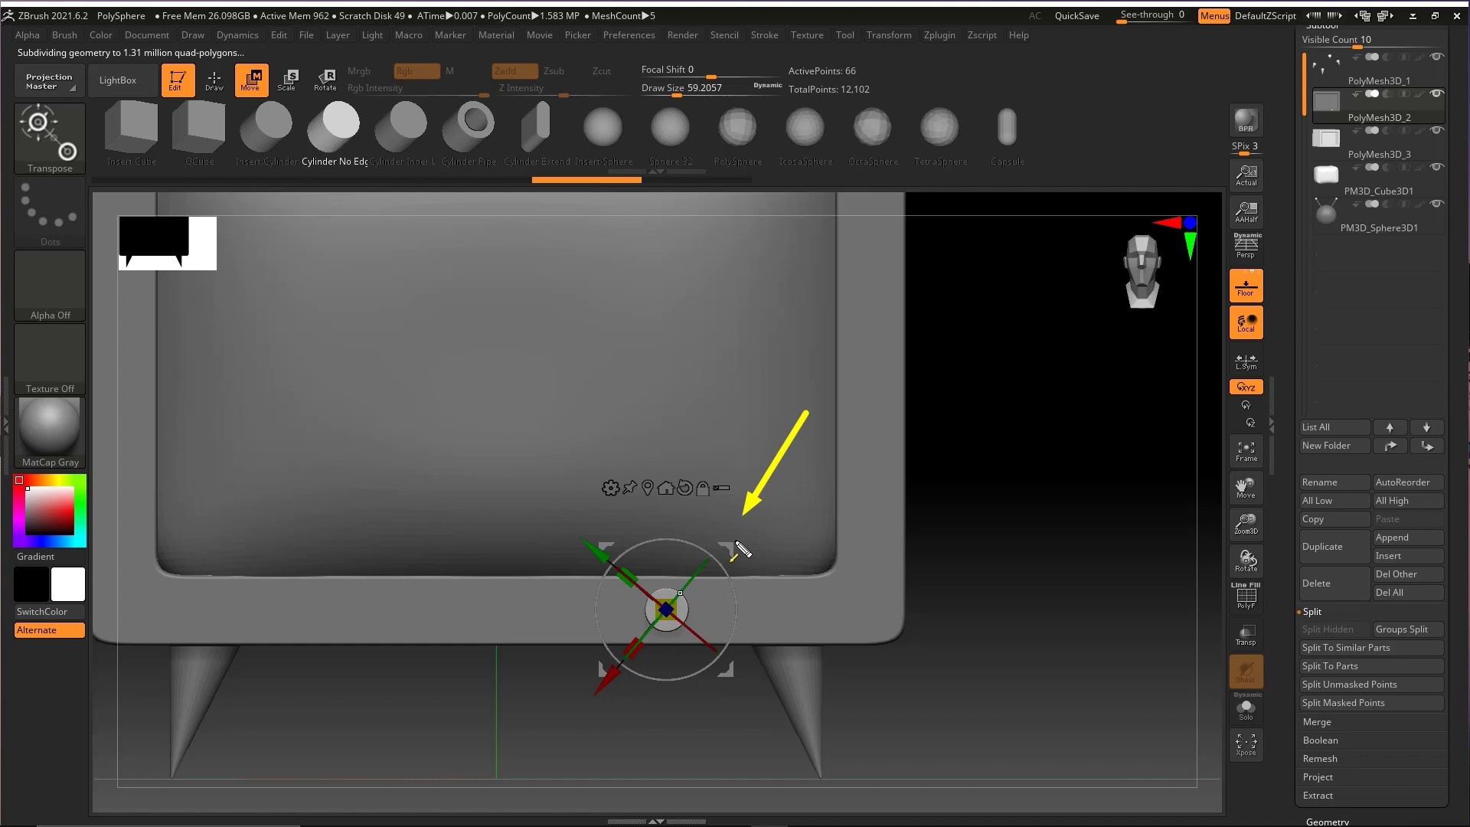
{"action": "mouse_move", "coordinate": [735, 541]}
{"action": "left_mouse_down"}
{"action": "mouse_move", "coordinate": [601, 542]}
{"action": "mouse_move", "coordinate": [718, 679]}
{"action": "left_mouse_up"}
{"action": "left_click_drag", "start_coordinate": [738, 548], "coordinate": [794, 548], "text": "alt"}
{"action": "key", "text": "shift+f"}
{"action": "mouse_move", "coordinate": [963, 517]}
{"action": "left_mouse_down"}
{"action": "mouse_move", "coordinate": [1007, 568]}
{"action": "mouse_move", "coordinate": [1021, 632]}
{"action": "mouse_move", "coordinate": [965, 607]}
{"action": "mouse_move", "coordinate": [930, 566]}
{"action": "mouse_move", "coordinate": [942, 535]}
{"action": "mouse_move", "coordinate": [972, 558]}
{"action": "left_mouse_up"}
{"action": "key", "text": "q"}
{"action": "key", "text": "shift+f"}
{"action": "key", "text": "ctrl"}
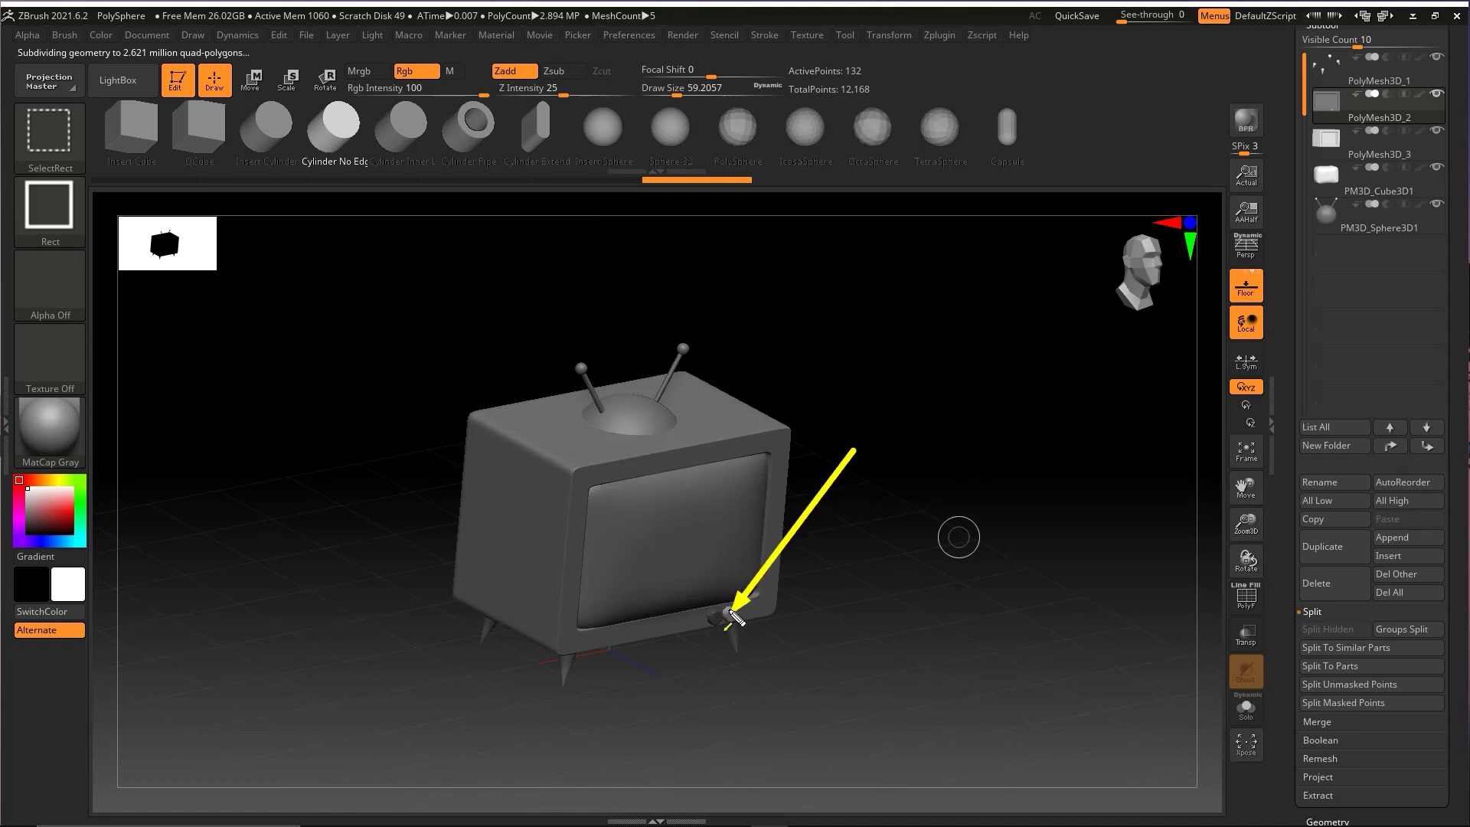
{"action": "key", "text": "ctrl"}
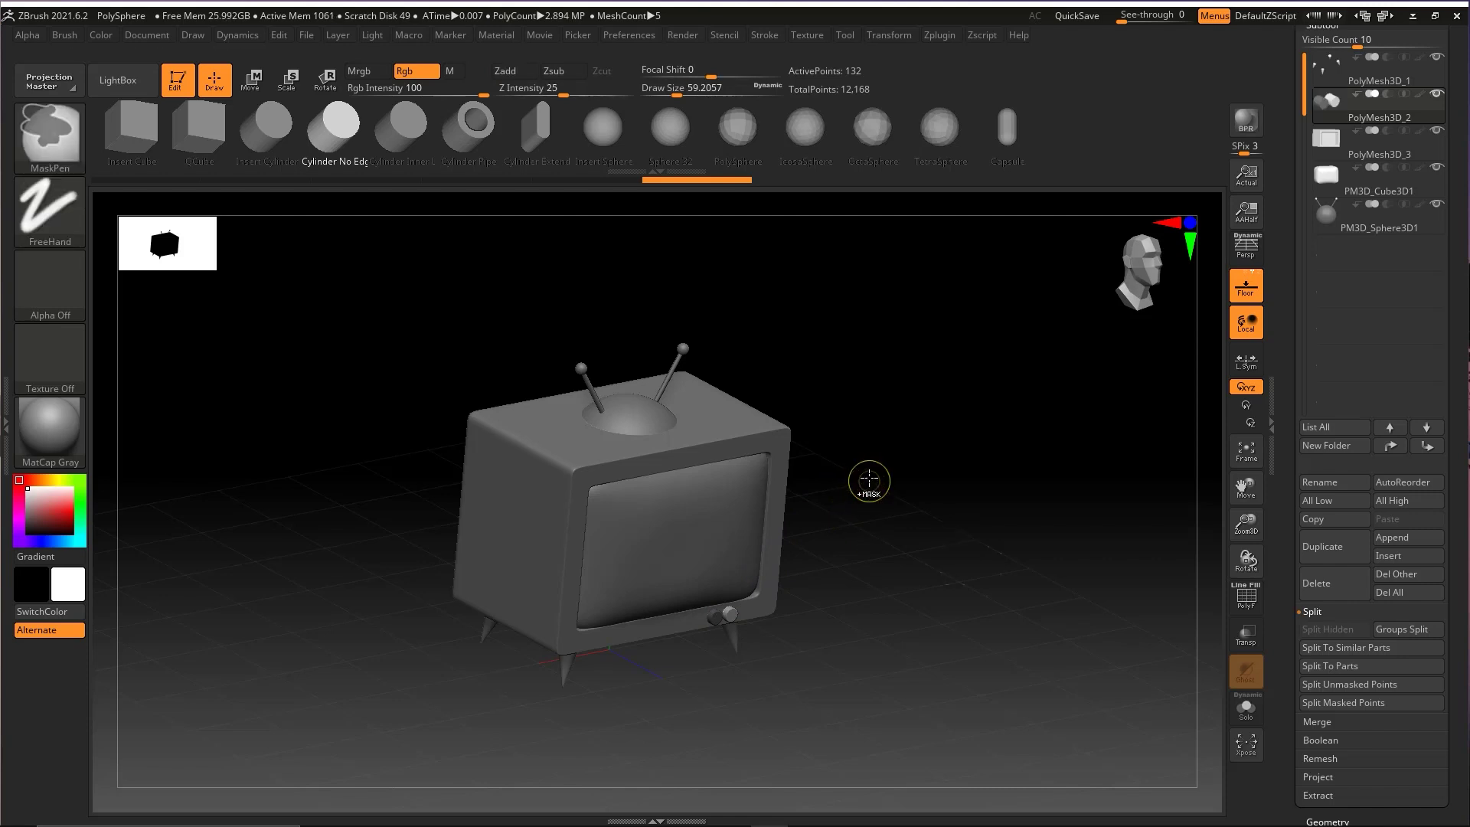
Step: Move the pair of knobs closer to the frame's lower-right corner and turn on the perspective view
{"action": "mouse_move", "coordinate": [1001, 543]}
{"action": "left_mouse_down"}
{"action": "mouse_move", "coordinate": [906, 600]}
{"action": "mouse_move", "coordinate": [918, 590]}
{"action": "mouse_move", "coordinate": [903, 551]}
{"action": "mouse_move", "coordinate": [975, 630]}
{"action": "left_mouse_up"}
{"action": "key", "text": "e"}
{"action": "left_click_drag", "start_coordinate": [781, 563], "coordinate": [877, 561]}
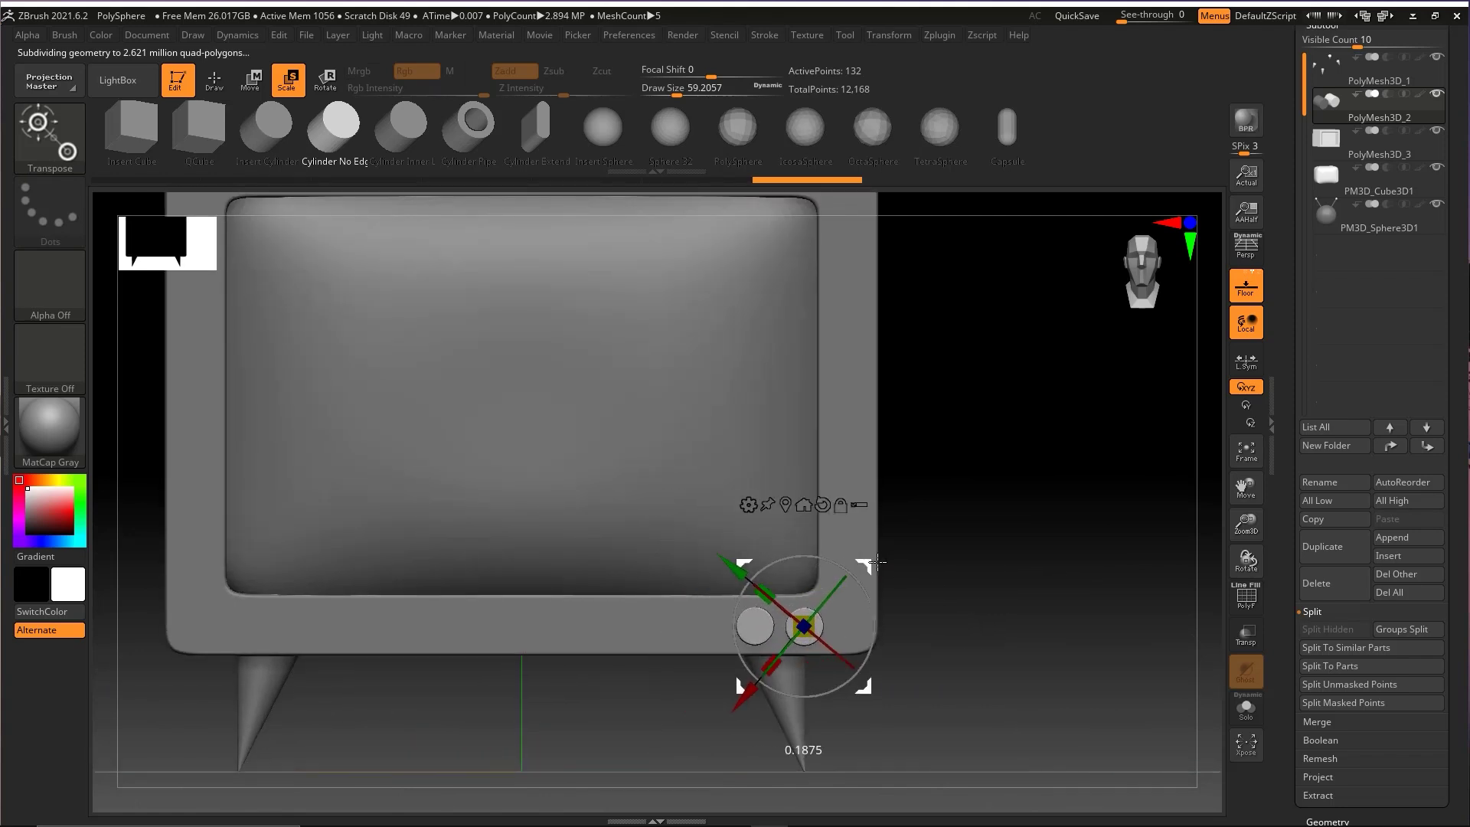
{"action": "mouse_move", "coordinate": [973, 578]}
{"action": "left_mouse_down", "text": "alt"}
{"action": "mouse_move", "coordinate": [901, 528]}
{"action": "mouse_move", "coordinate": [948, 570]}
{"action": "mouse_move", "coordinate": [906, 555]}
{"action": "mouse_move", "coordinate": [964, 590]}
{"action": "mouse_move", "coordinate": [766, 570]}
{"action": "mouse_move", "coordinate": [938, 600]}
{"action": "mouse_move", "coordinate": [913, 586]}
{"action": "left_mouse_up", "text": "alt"}
{"action": "key", "text": "q"}
{"action": "key", "text": "p"}
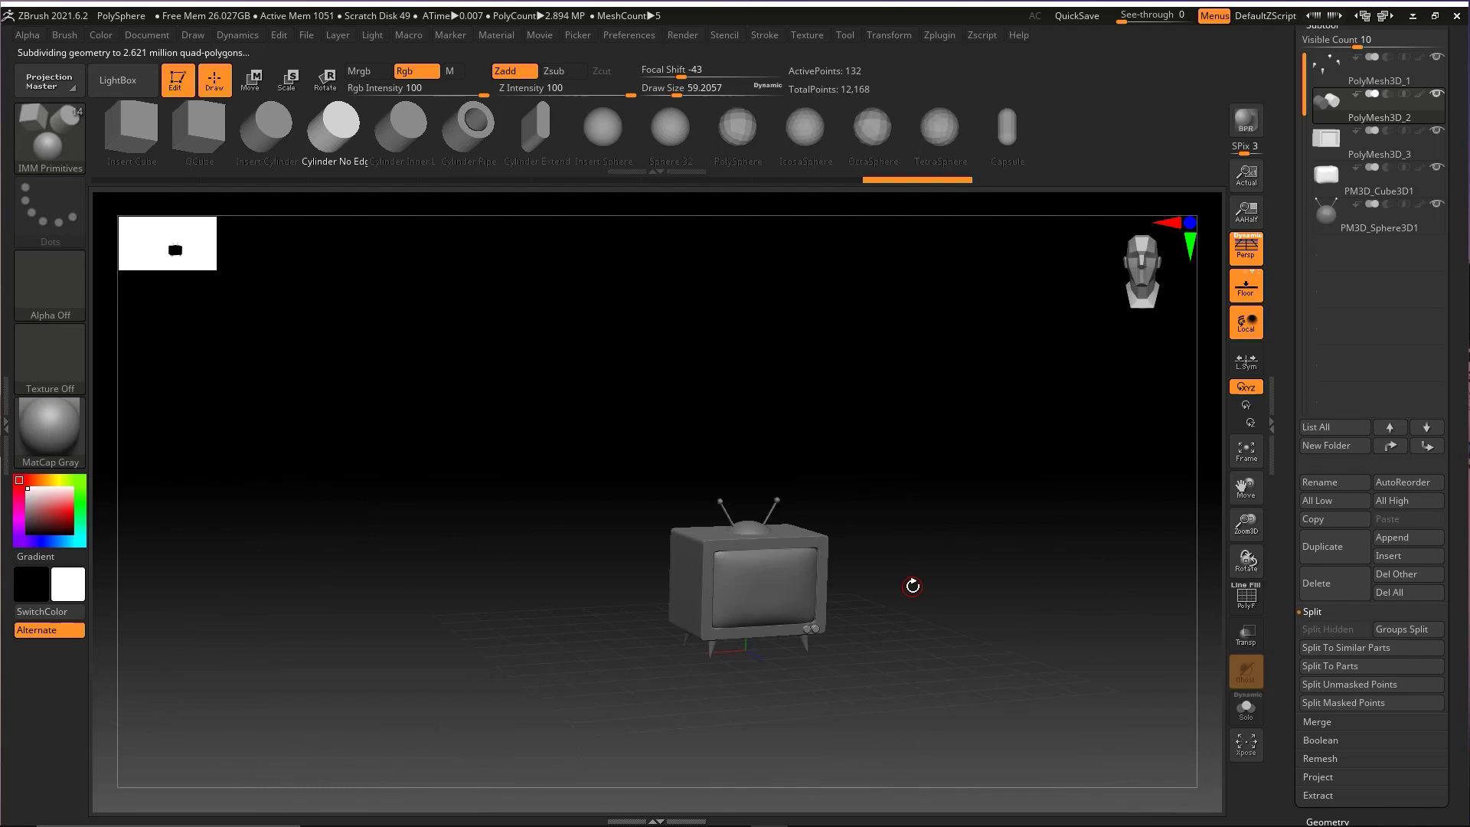